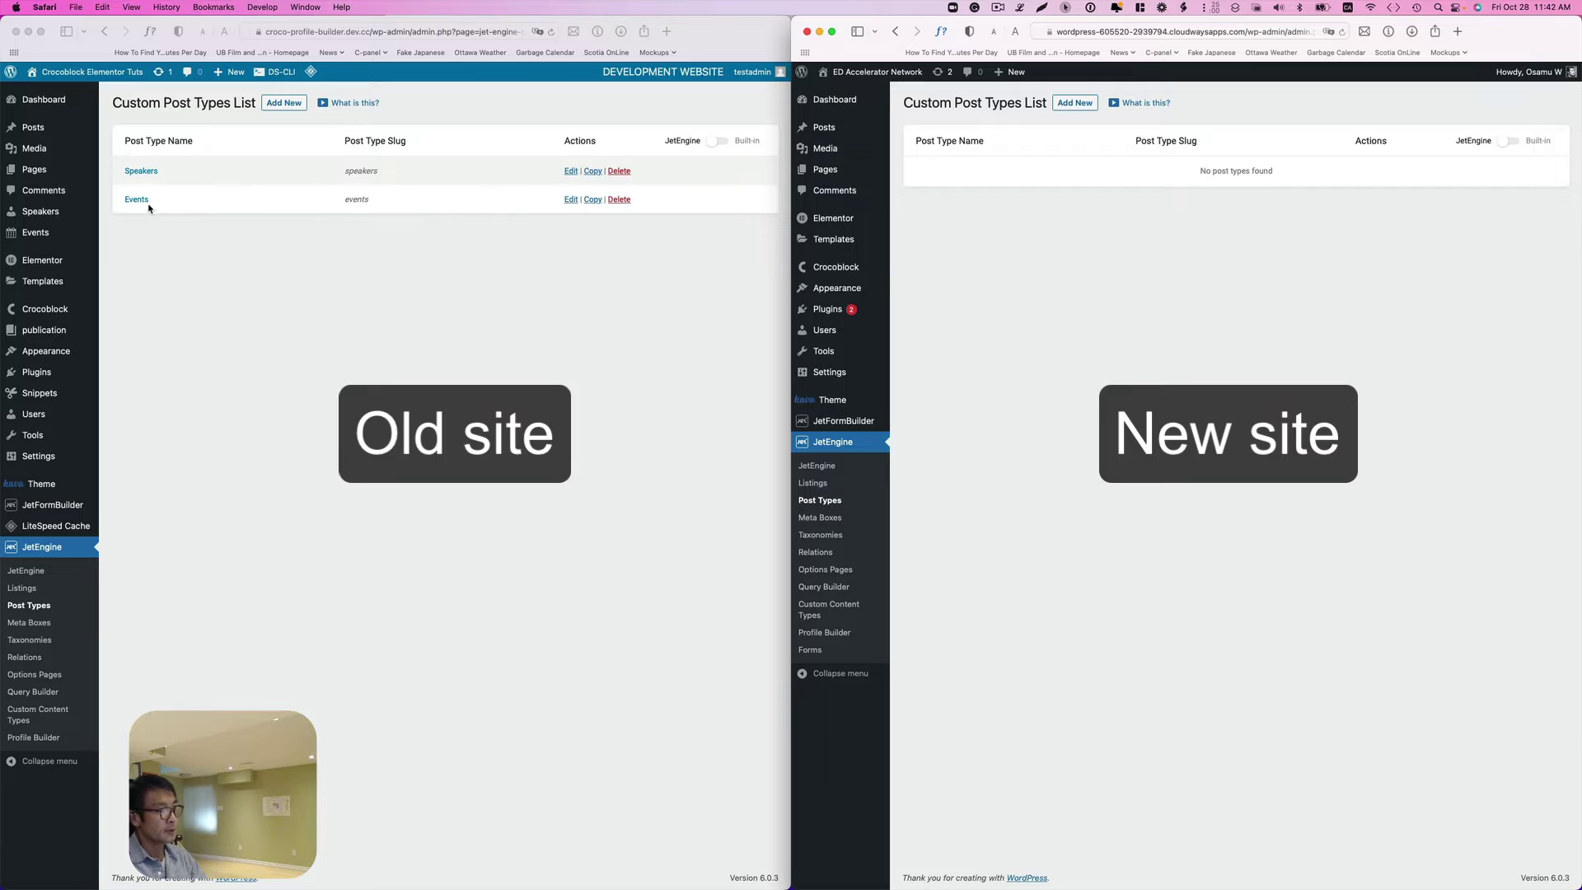
Open the Export Skin settings in JetEngine's Skins Manager on the old site.
click(60, 726)
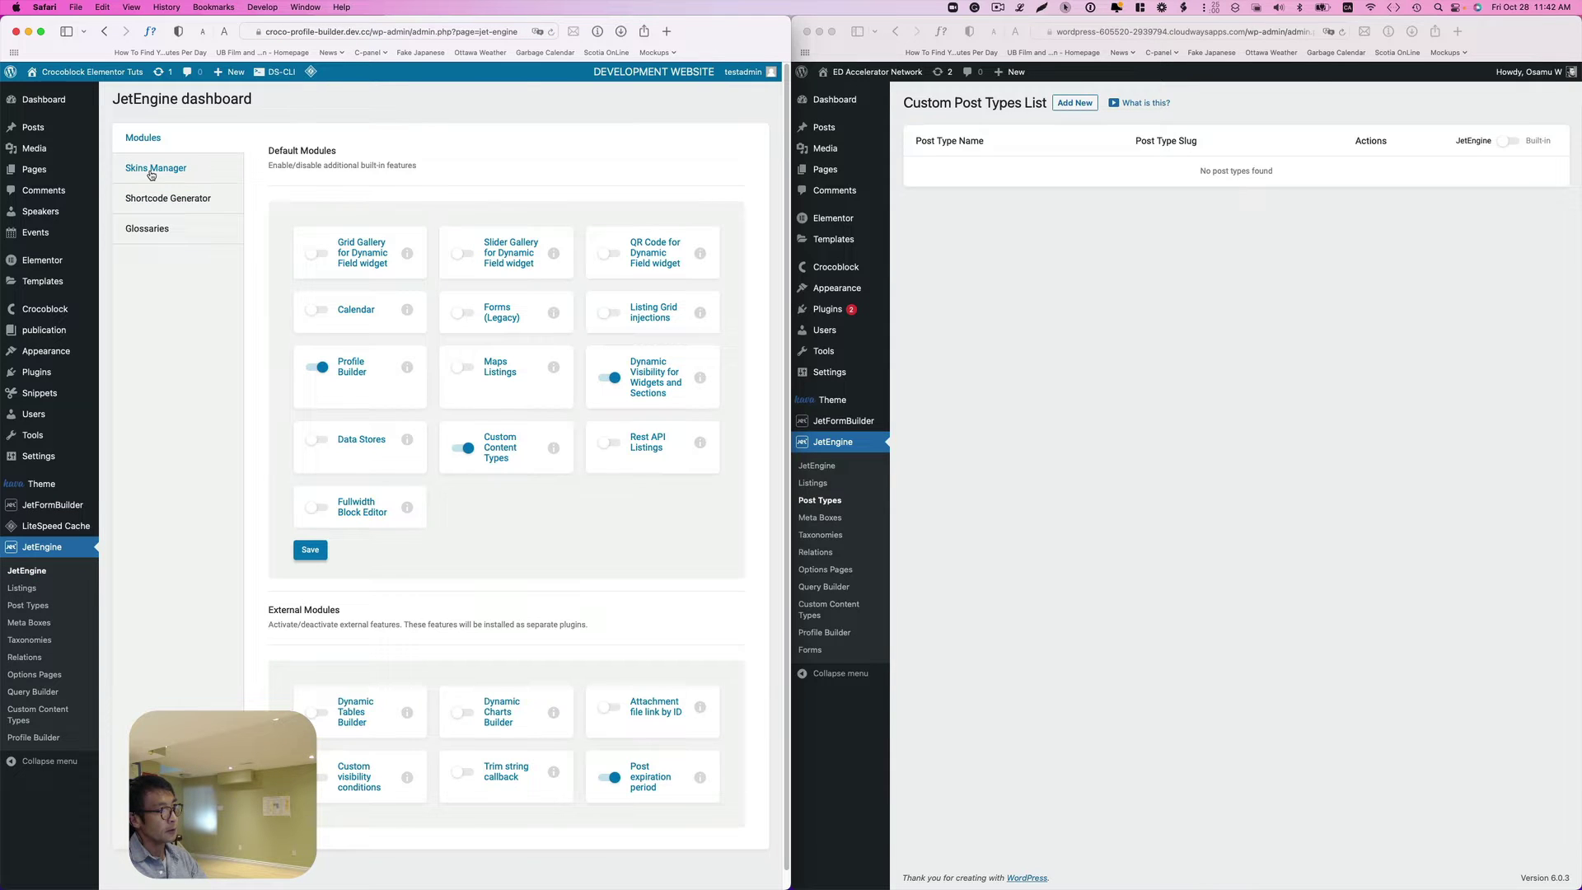
click(151, 171)
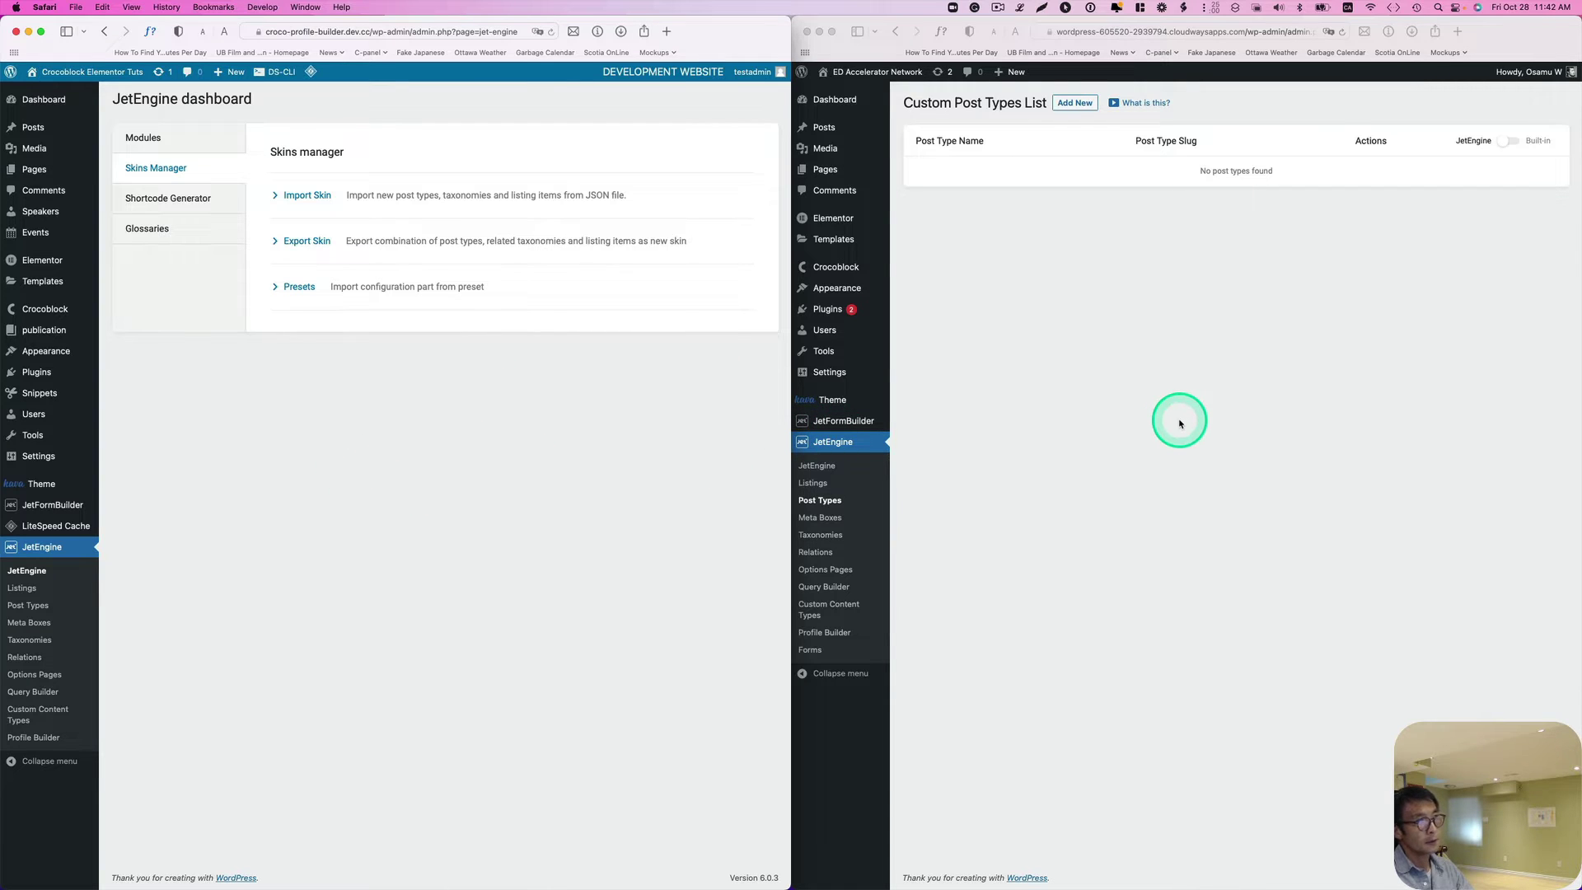
click(307, 242)
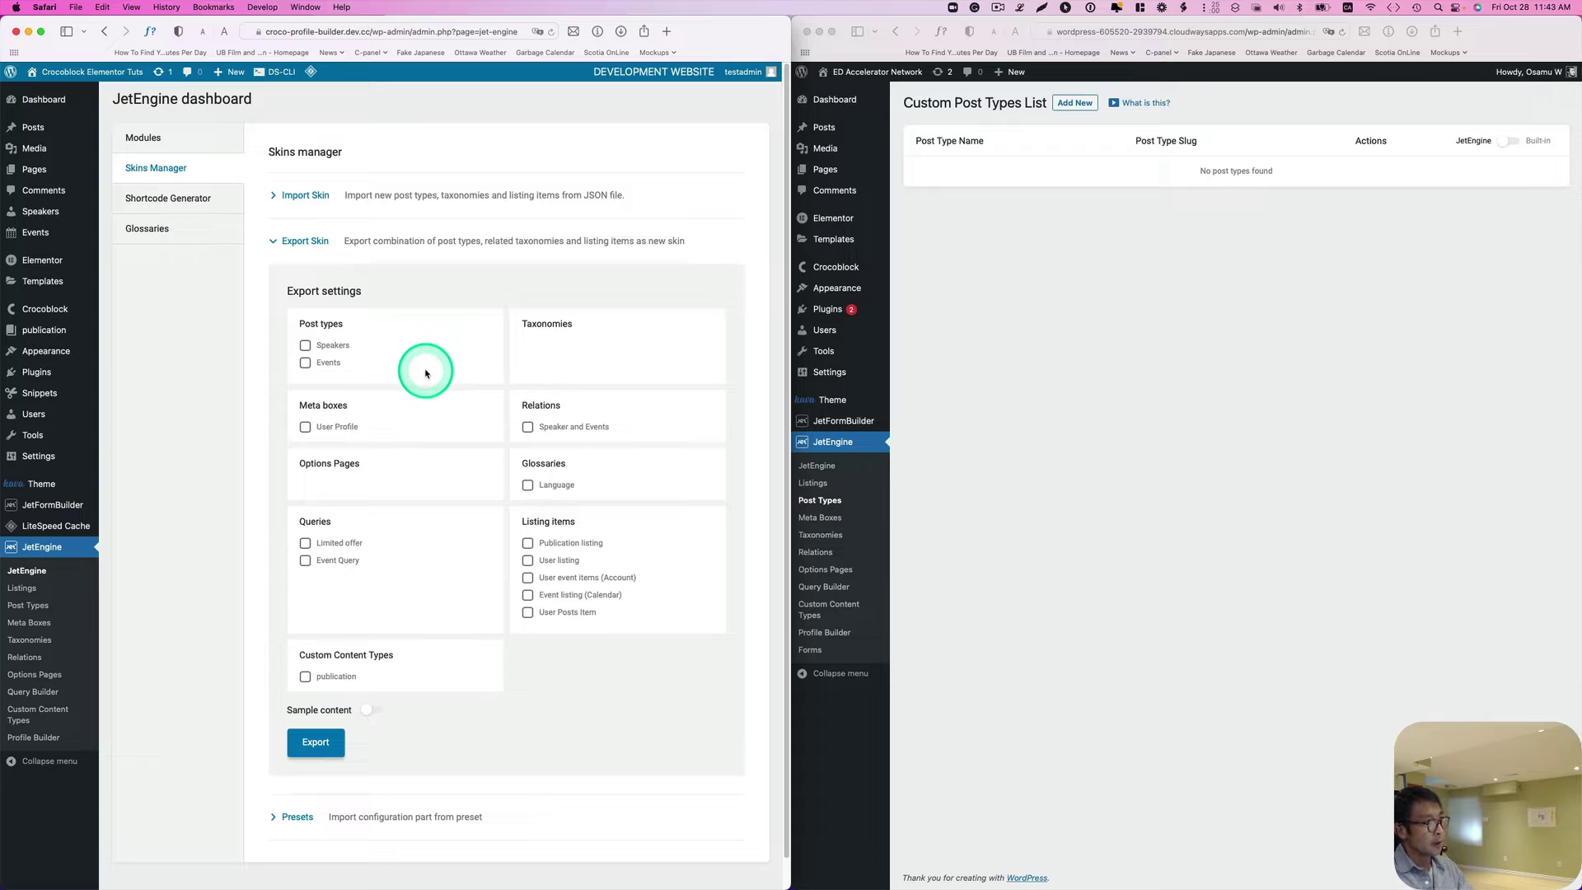
Include the Speakers and Events post types, User Profile meta box, Speaker and Events relation, Language glossary and Event Query in the skin export.
click(306, 345)
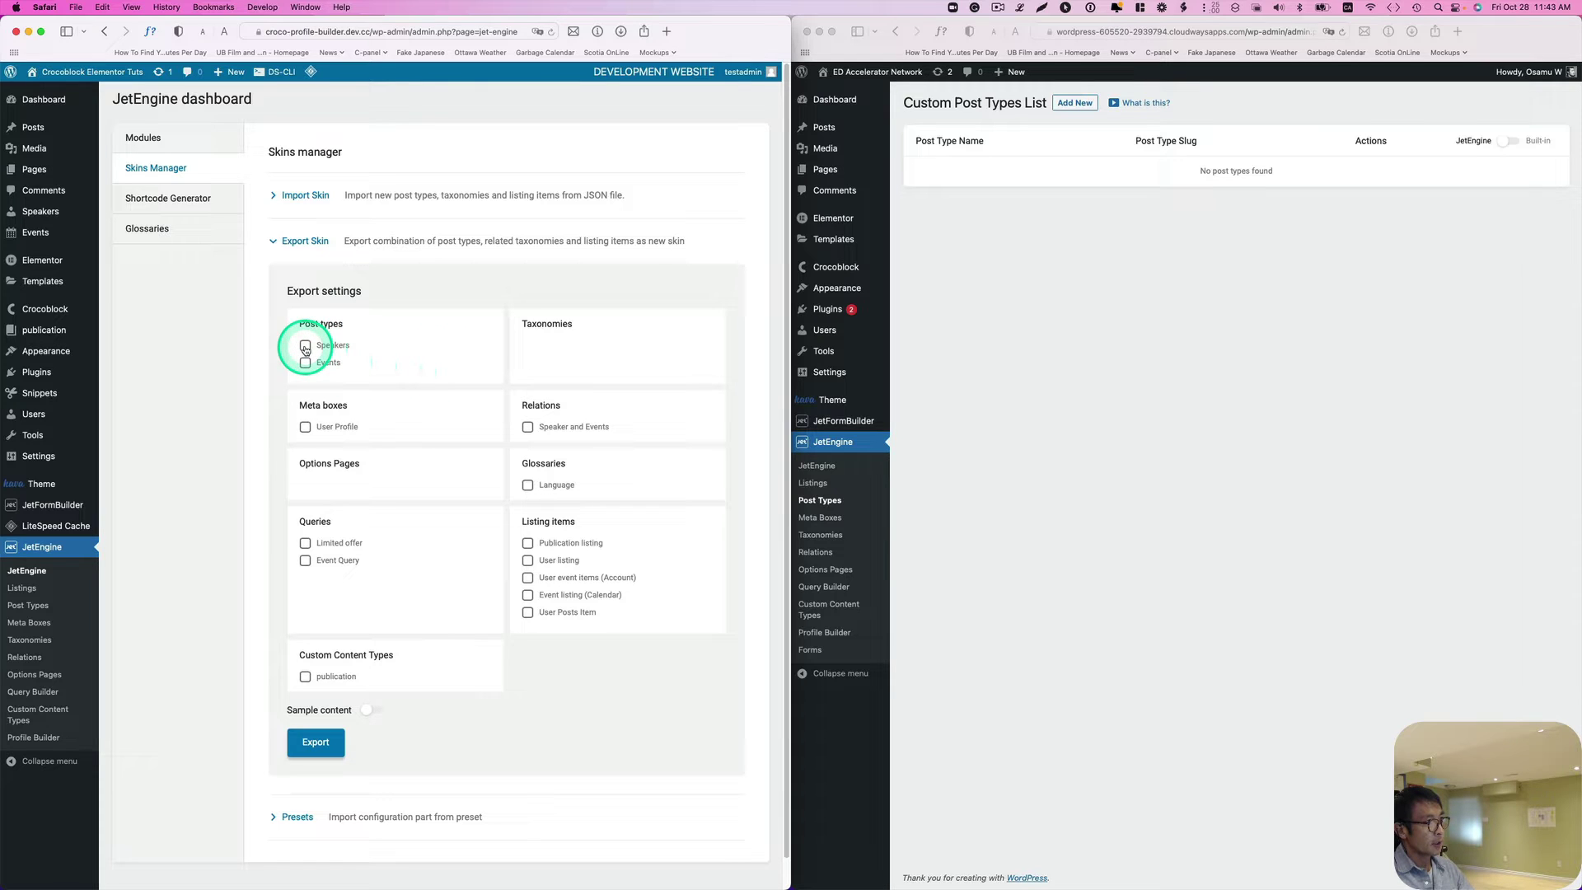
click(305, 363)
click(306, 427)
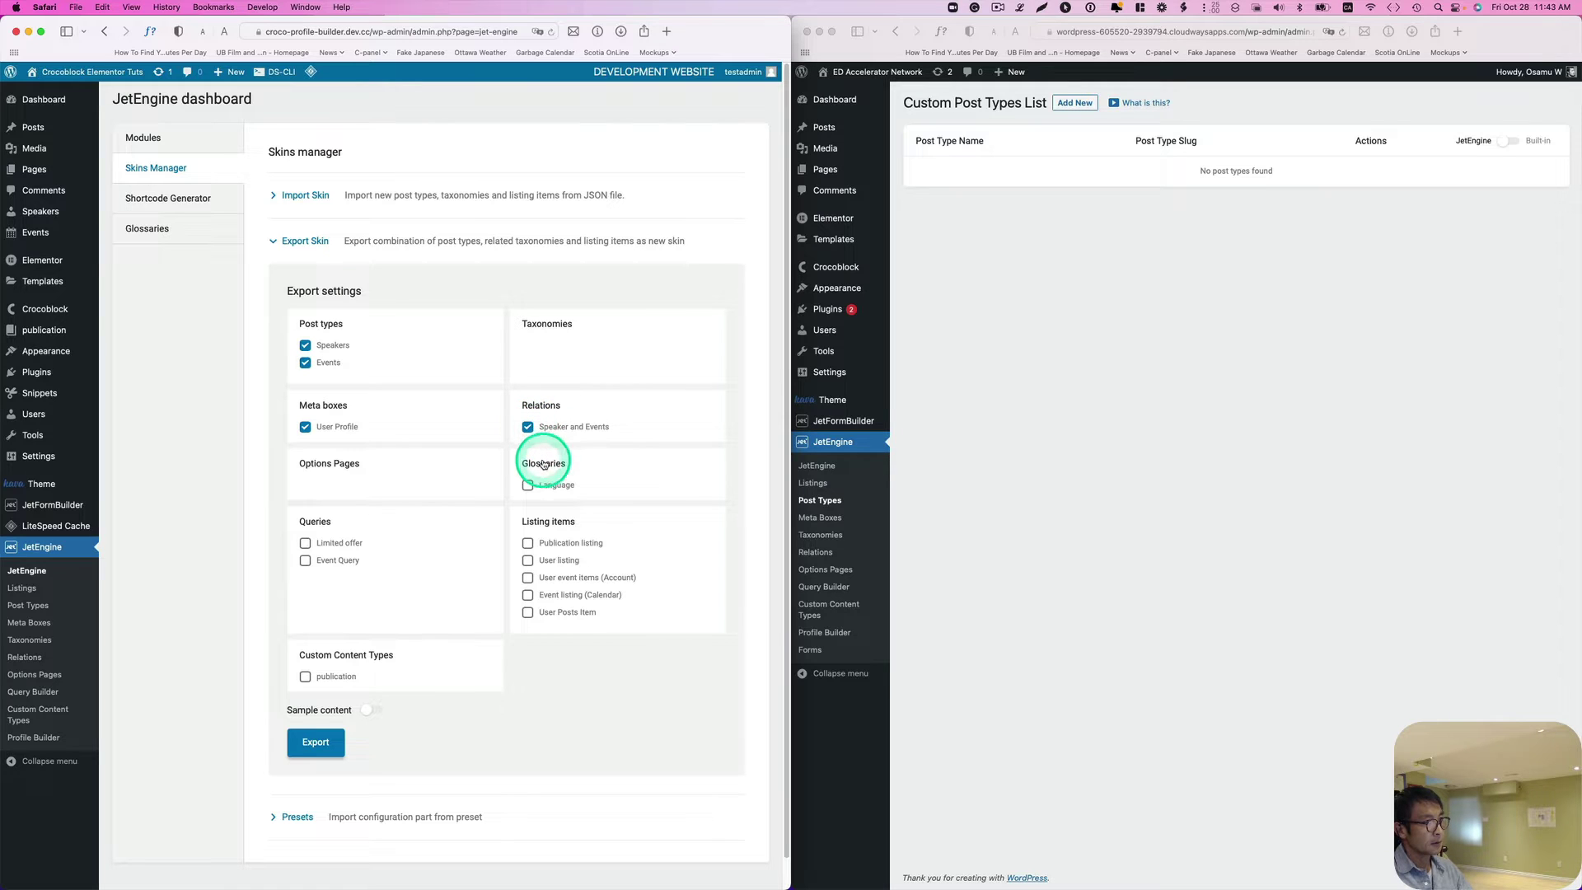
click(528, 486)
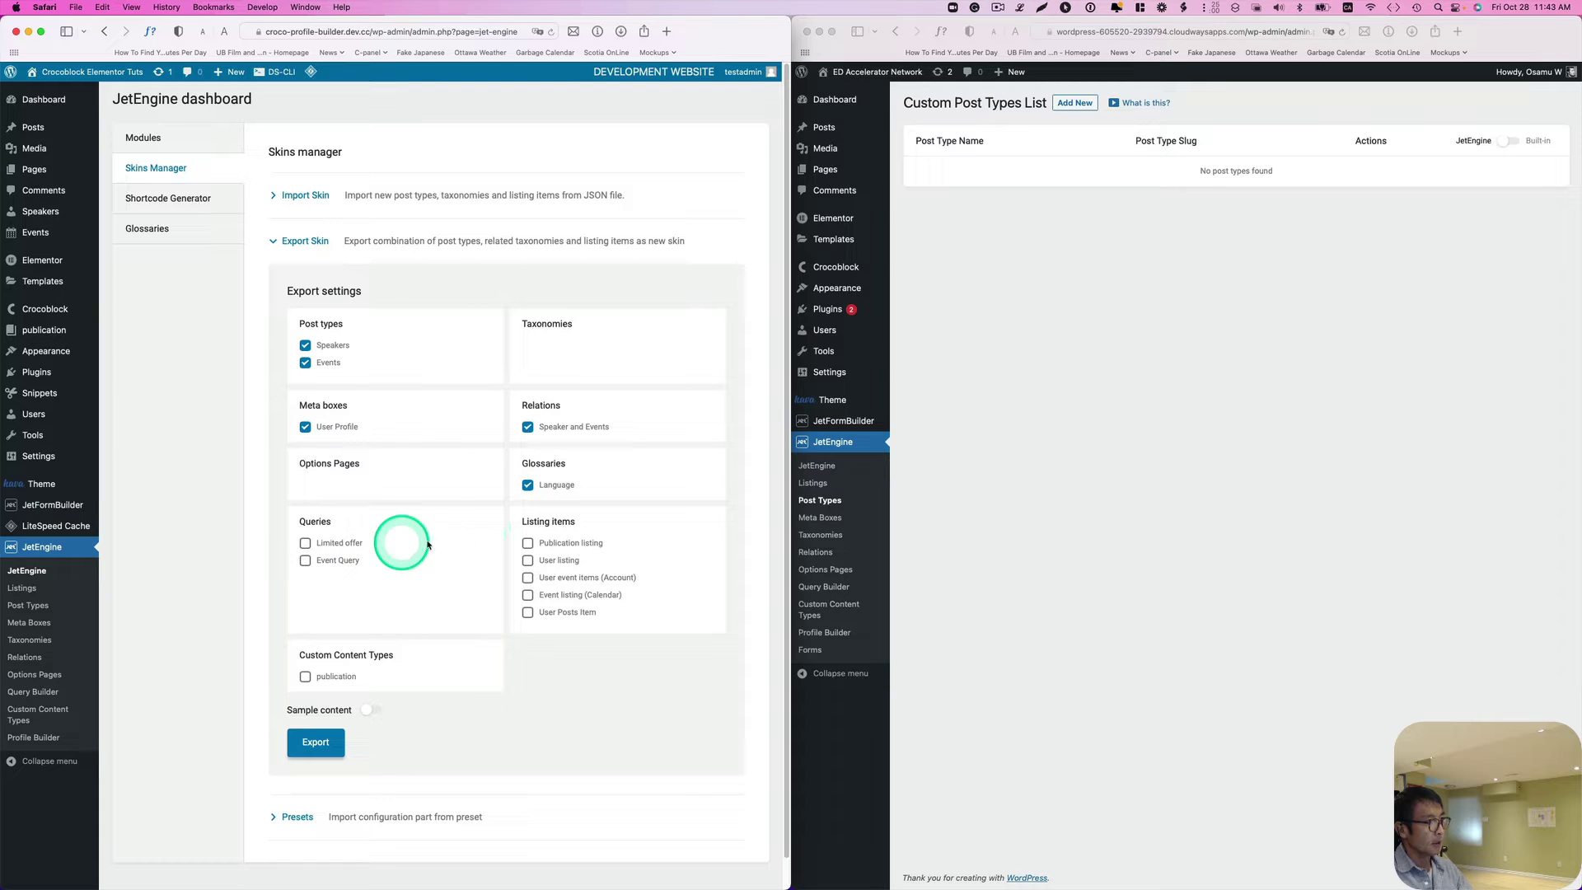
click(306, 561)
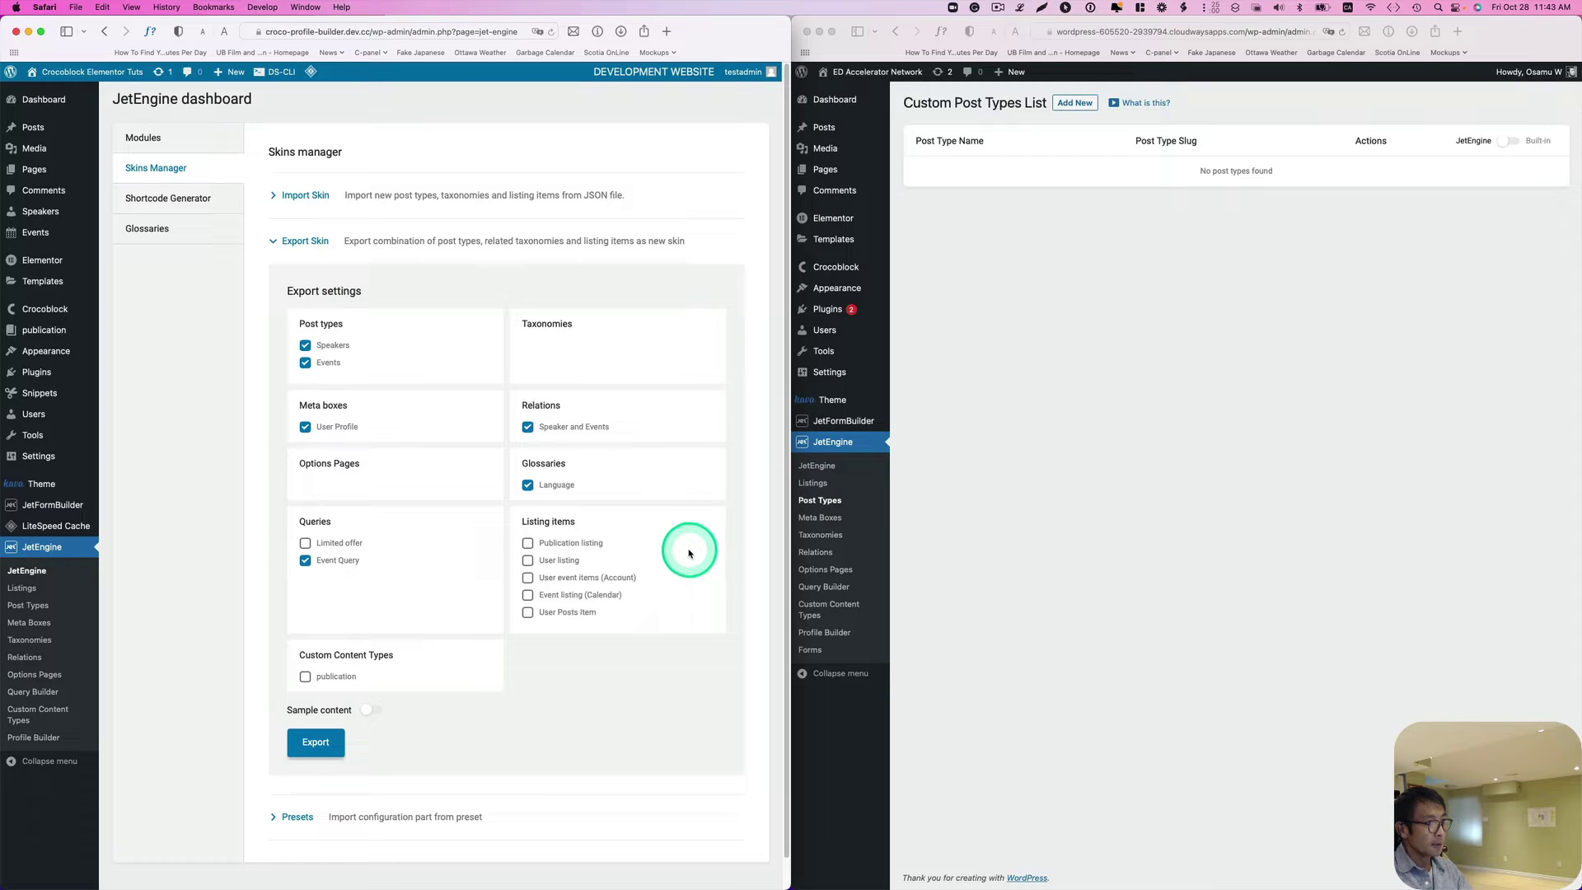
Include the Publication, User, User event items (Account) and Event (Calendar) listings plus the publication content type, and export the skin.
click(580, 544)
click(570, 562)
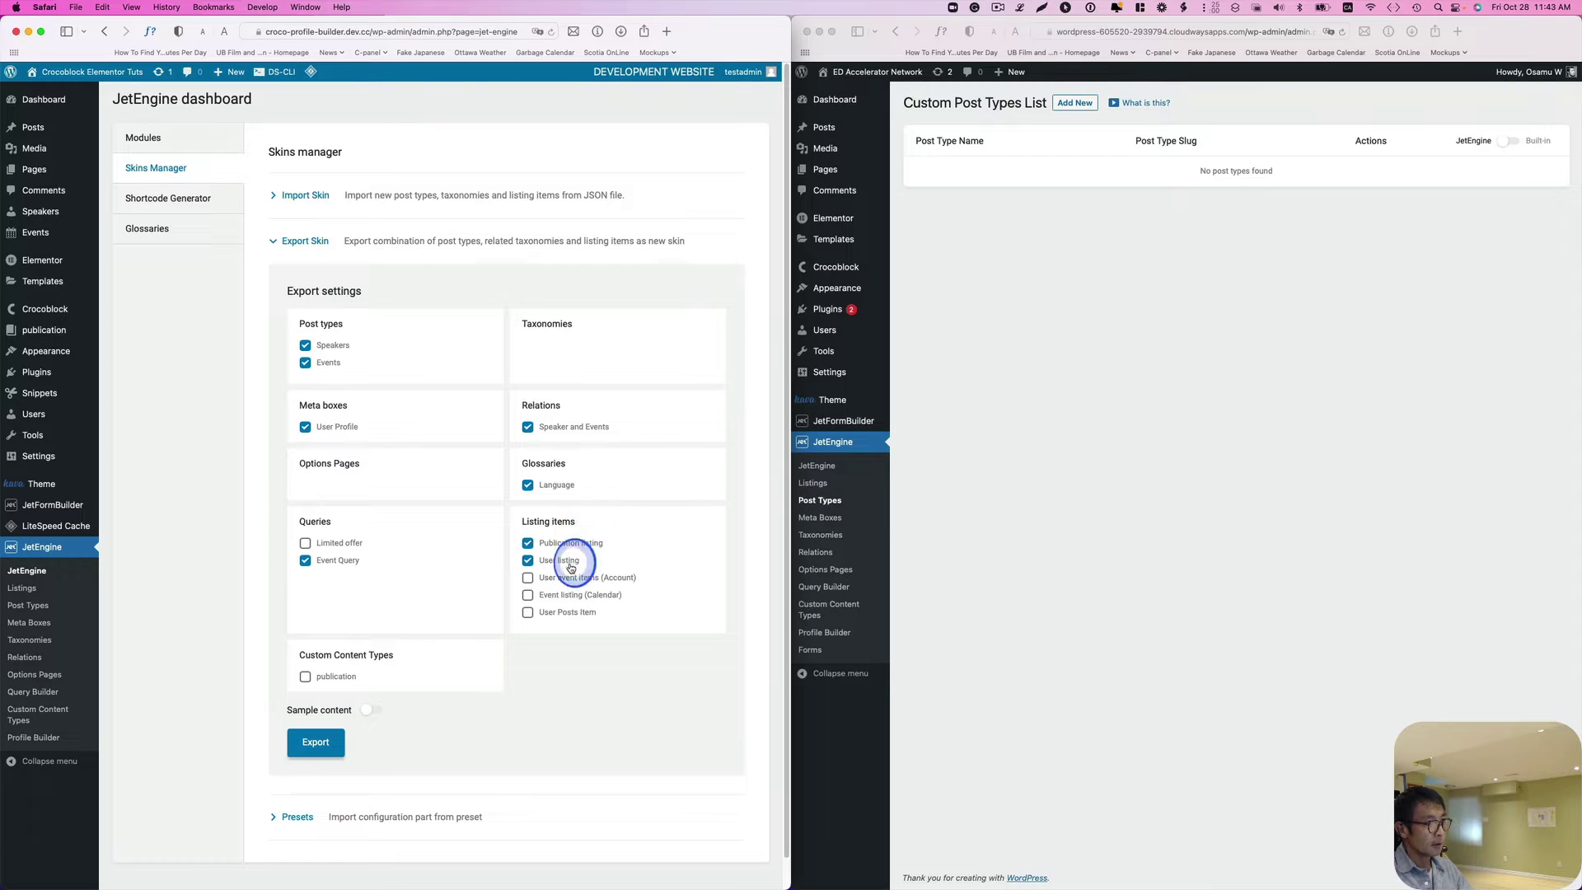
click(597, 586)
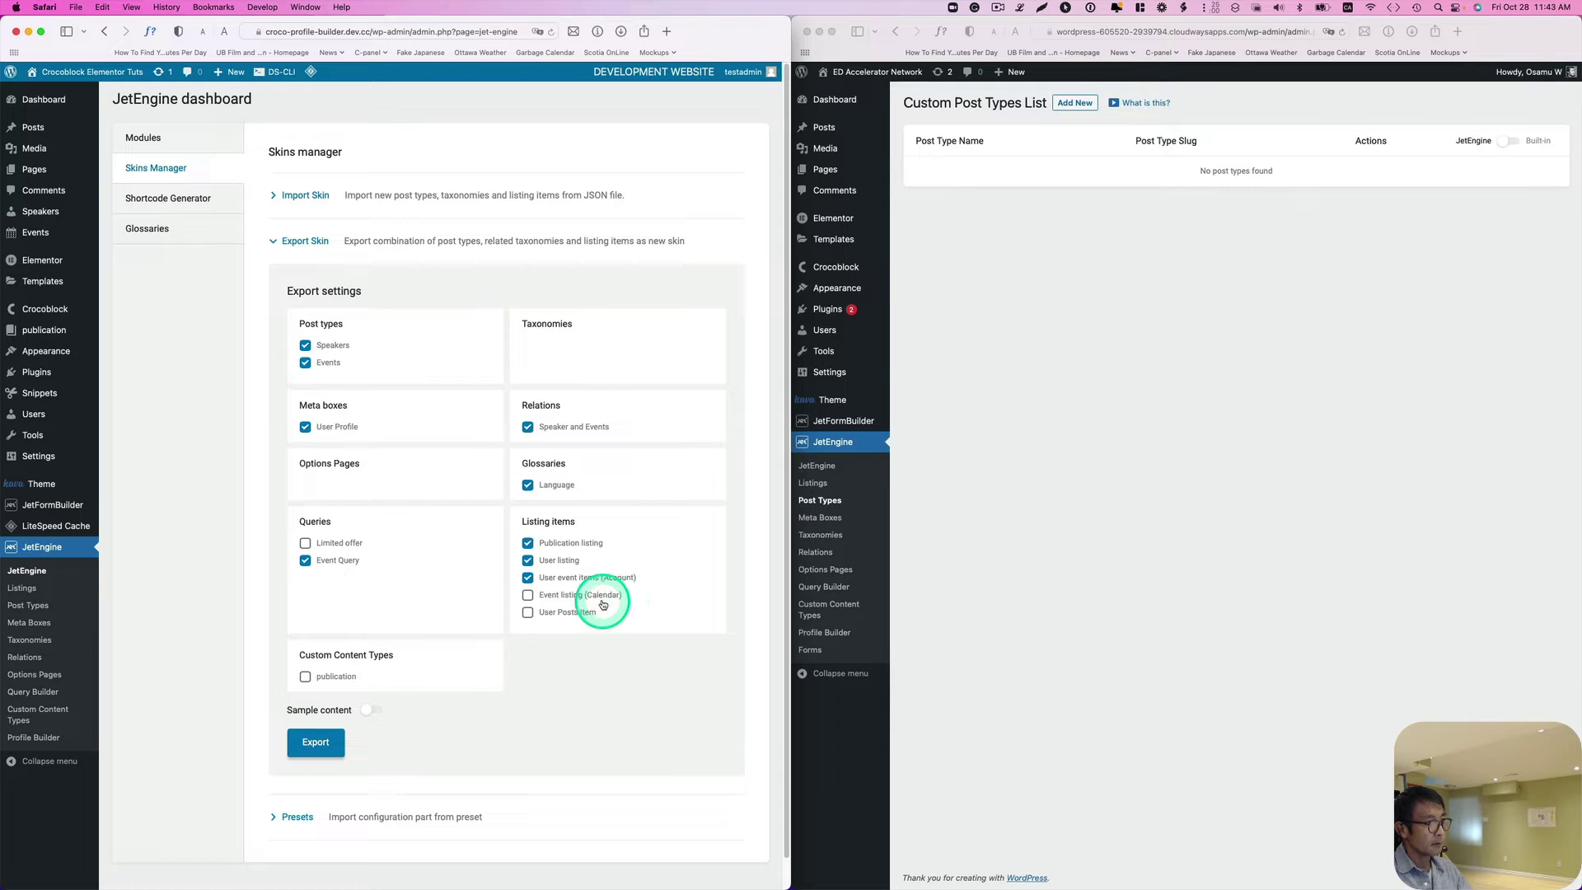
click(604, 603)
click(442, 682)
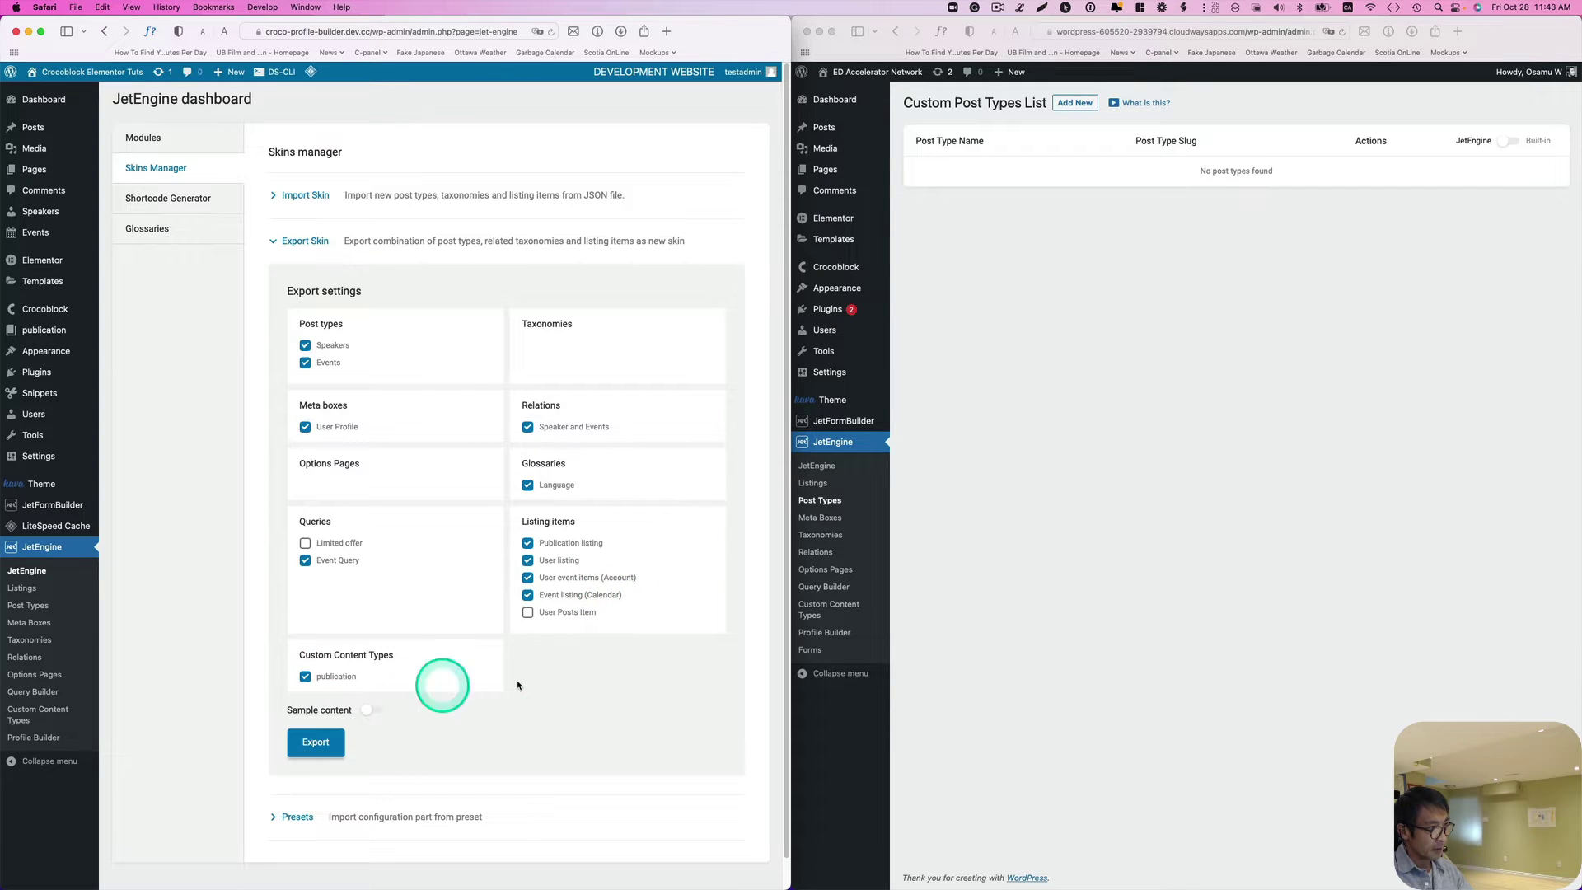
click(314, 730)
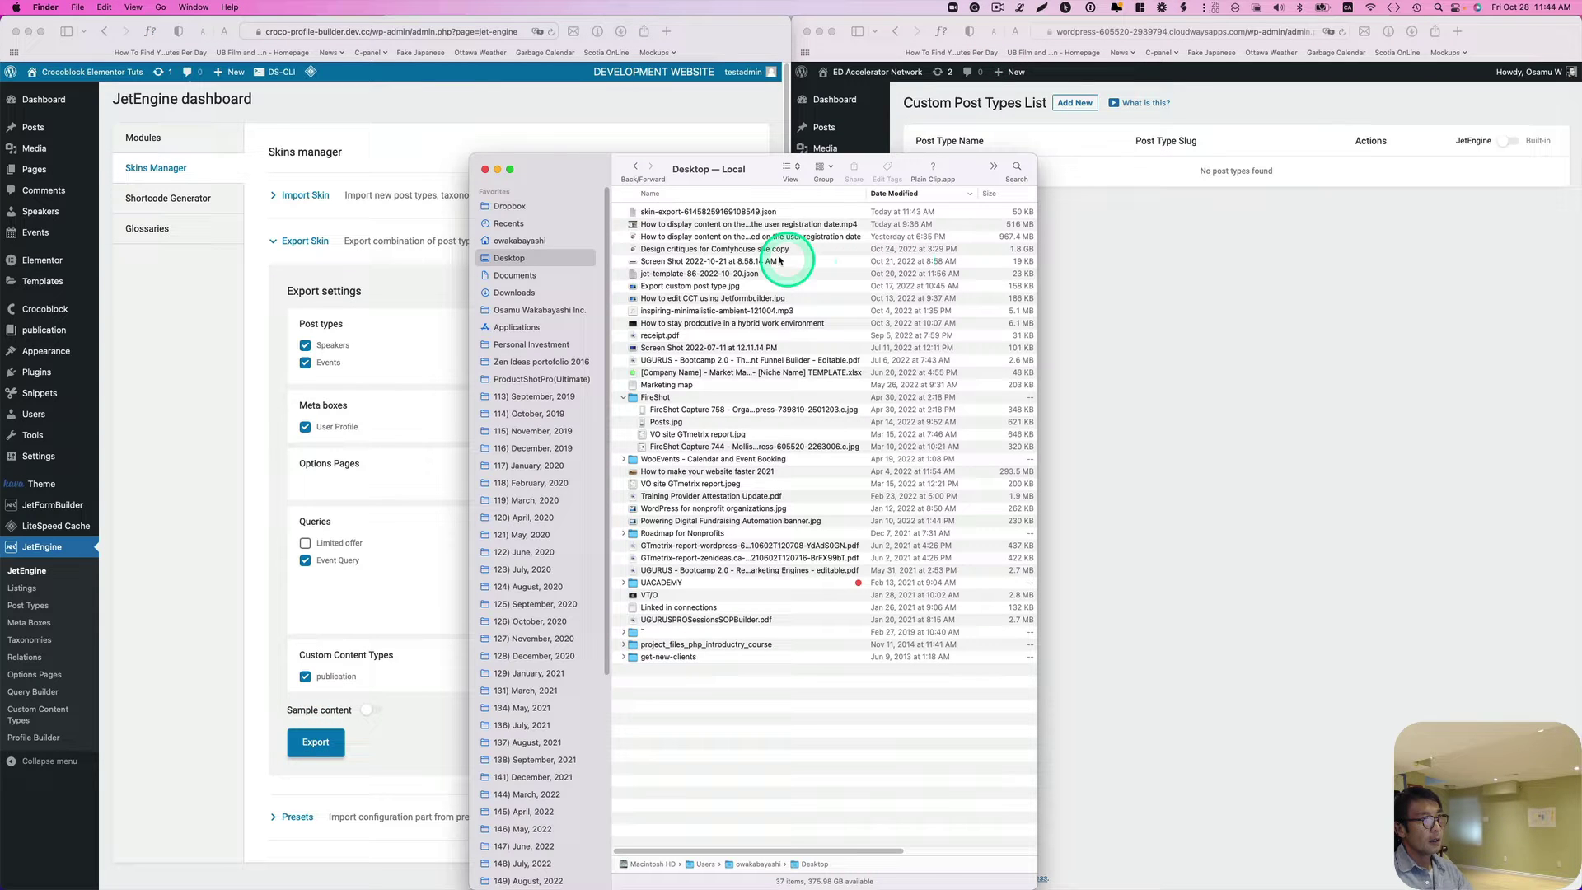
Check the exported skin JSON file in the Desktop folder, close the Finder window and return to the new site.
drag(709, 212, 654, 201)
drag(531, 195, 485, 169)
click(486, 169)
click(1000, 251)
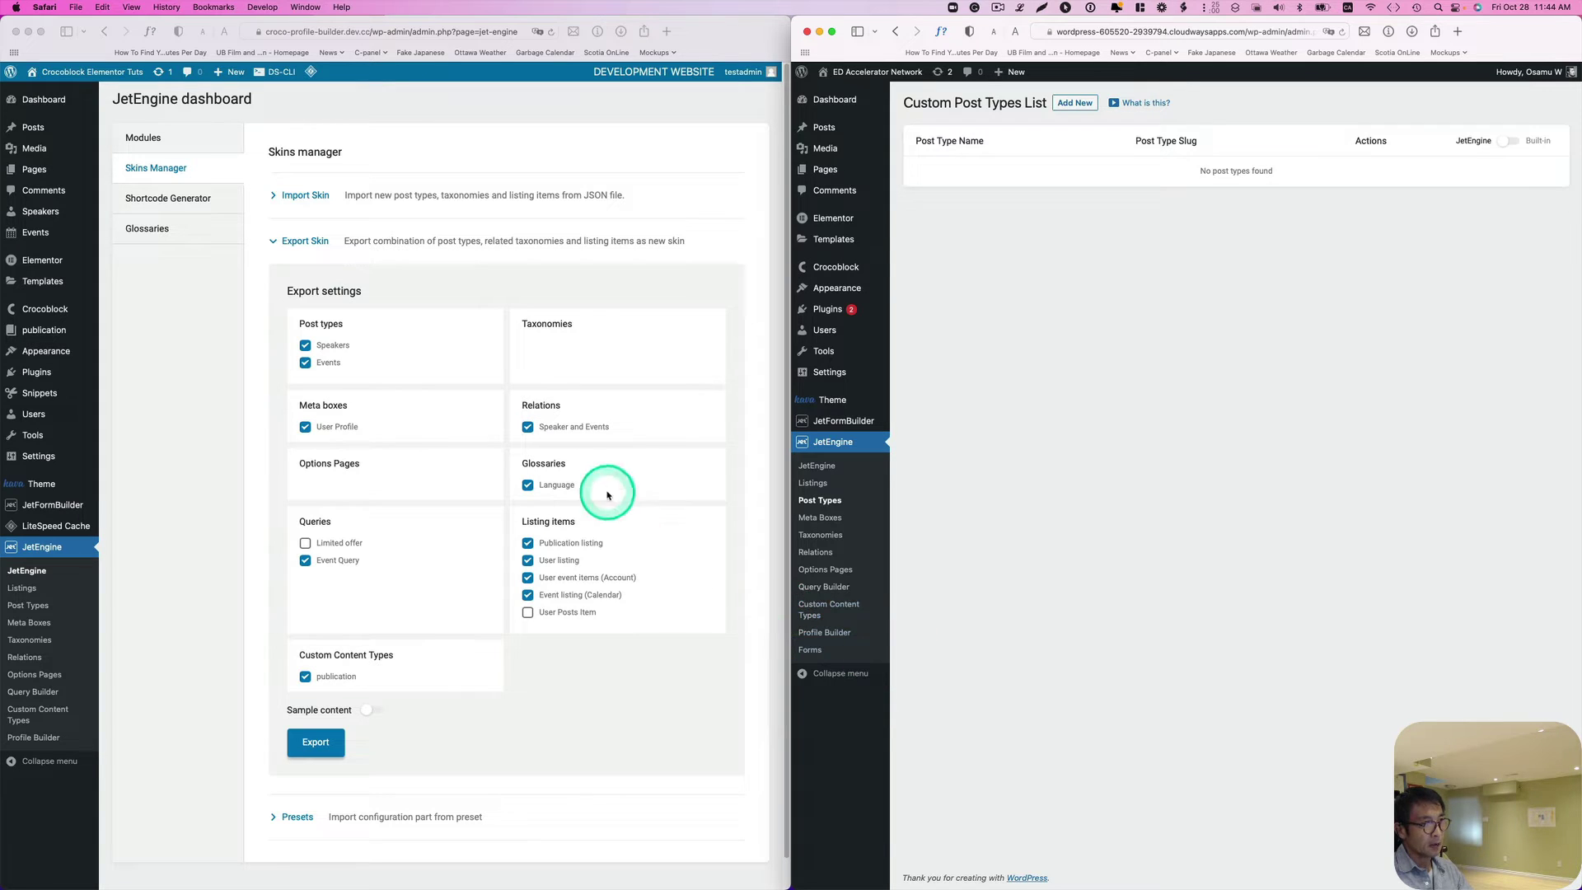
Open the Import Skin section of JetEngine's Skins Manager on the new site, dismissing the Elementor notice.
click(819, 468)
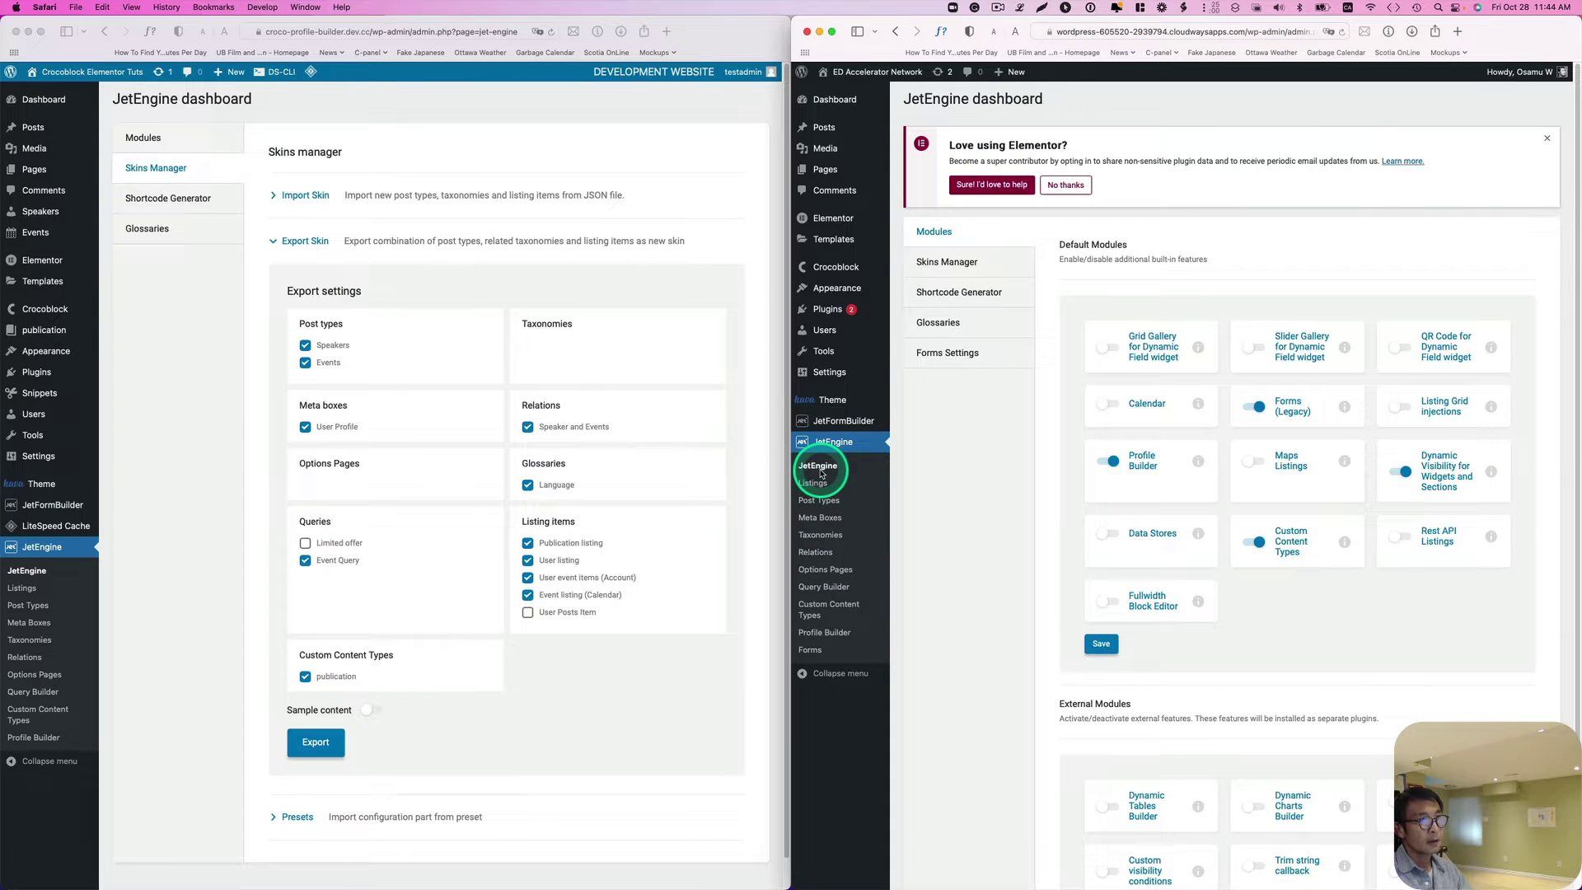
click(1547, 143)
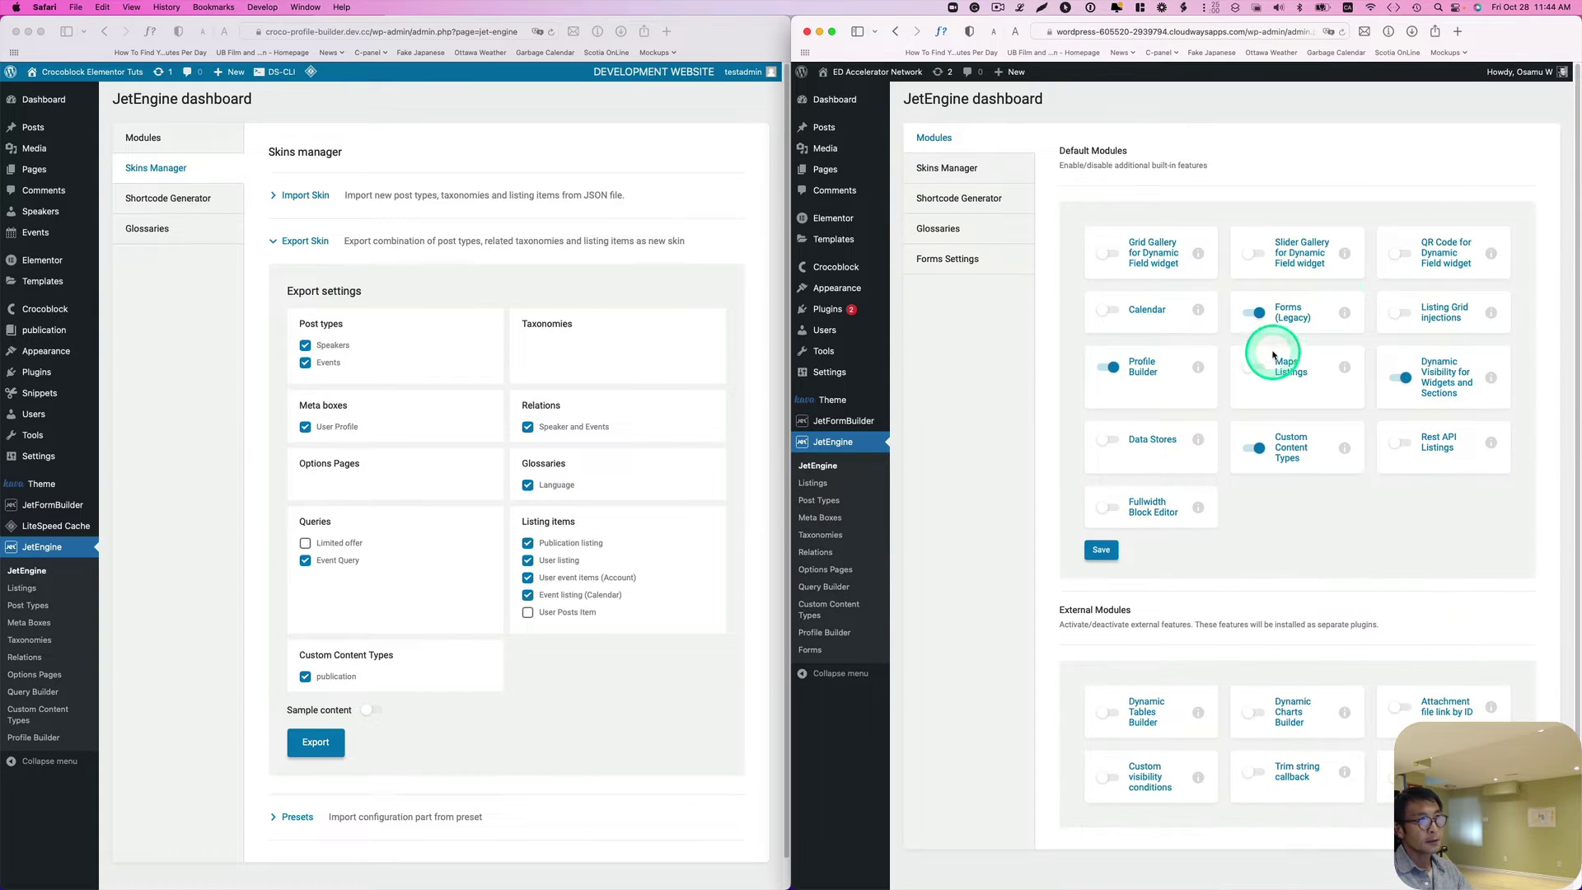
click(974, 179)
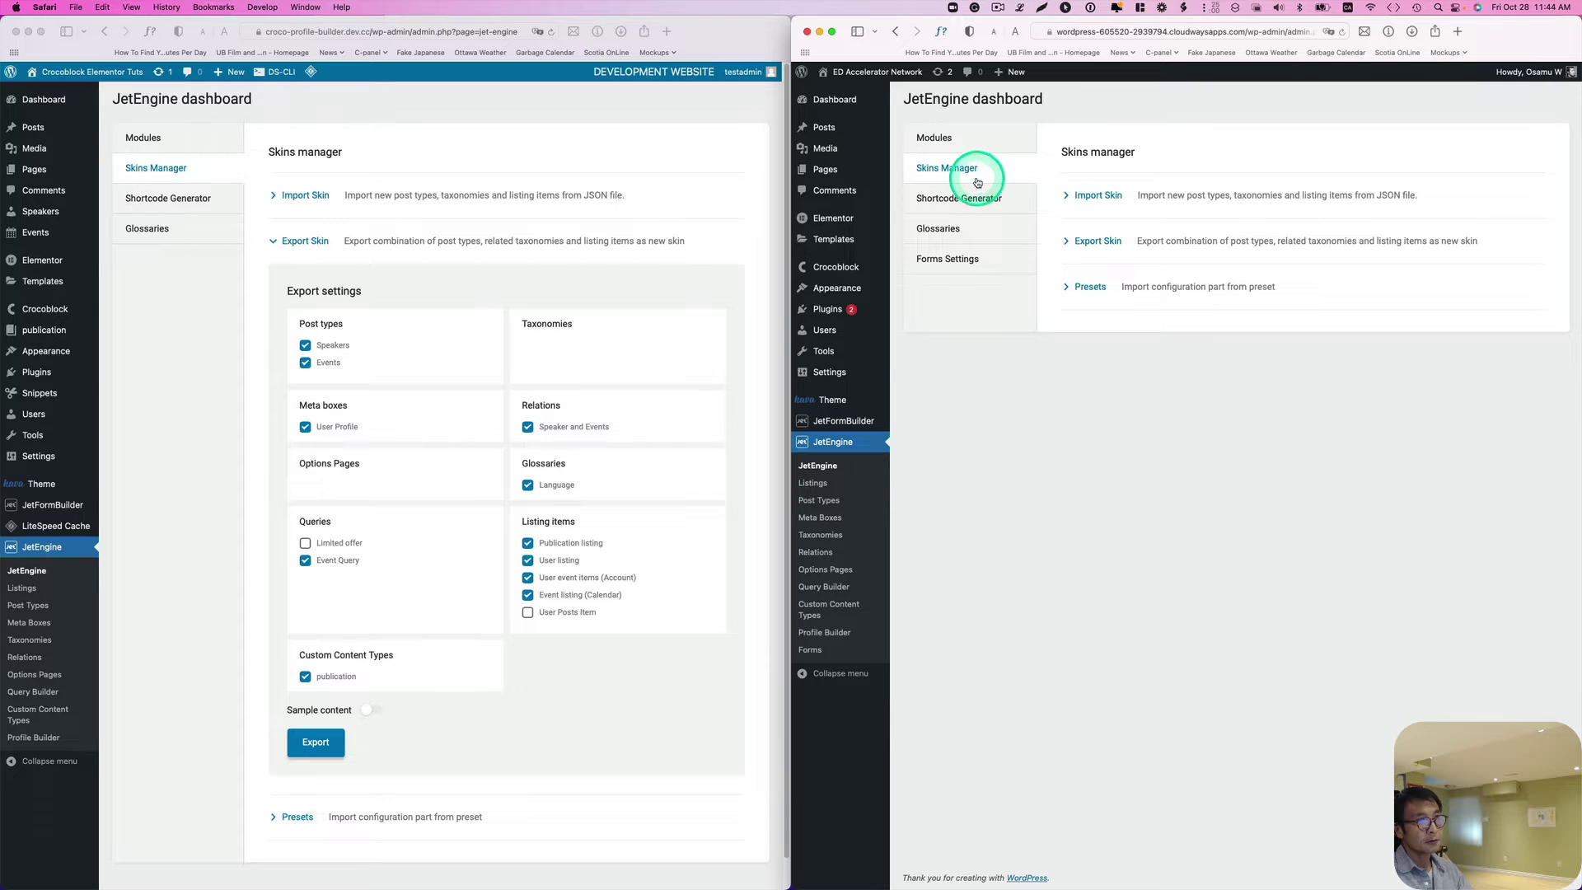
click(1084, 195)
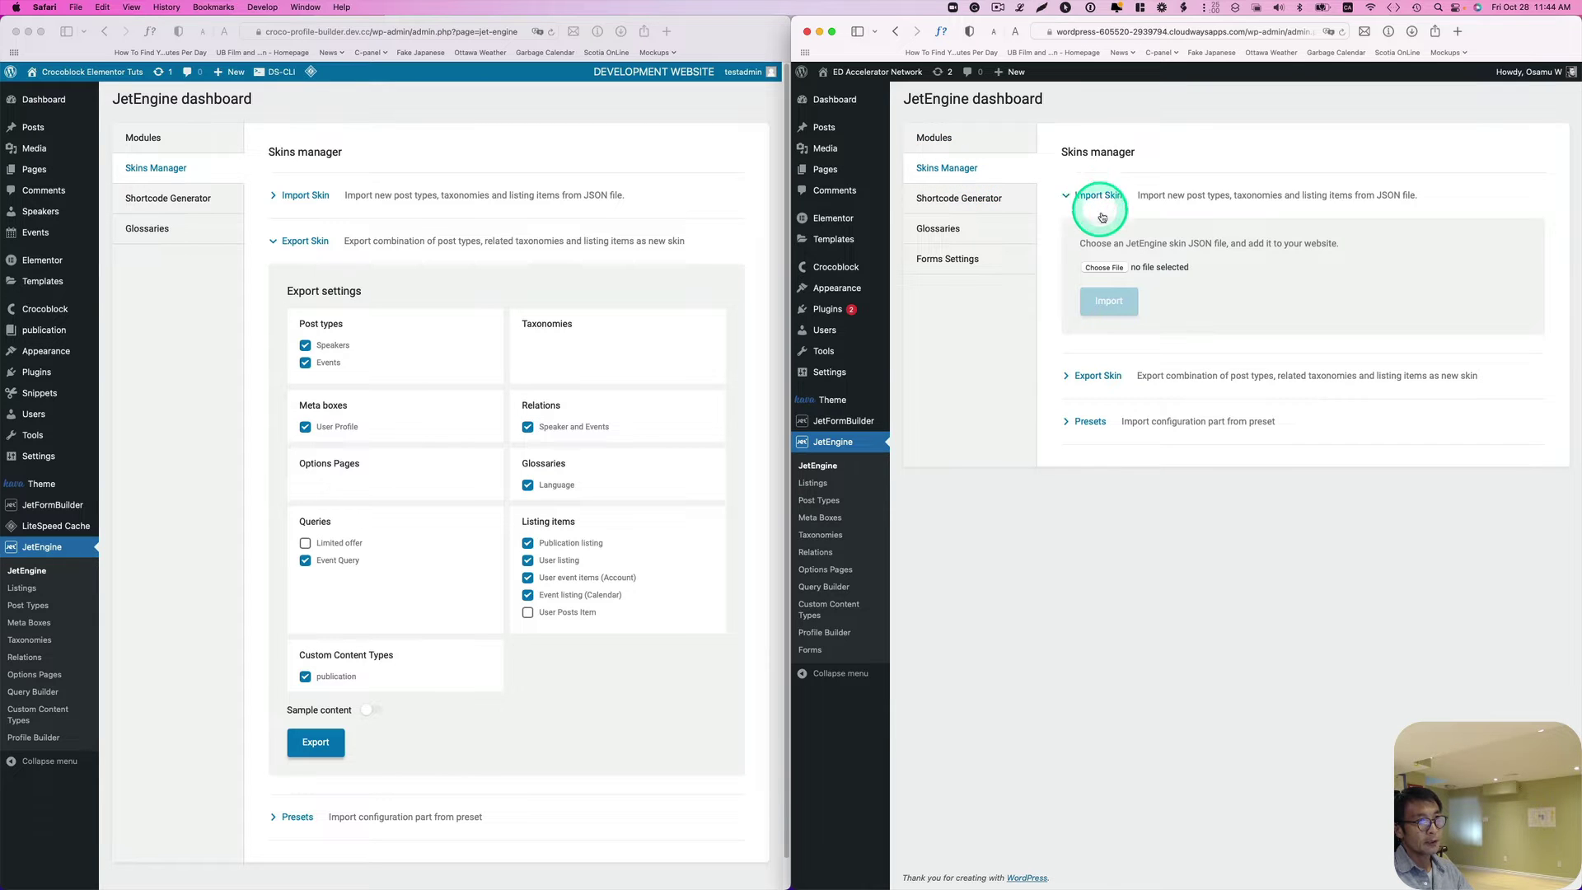
Import the exported skin JSON file from the Desktop folder into the new site.
click(1104, 267)
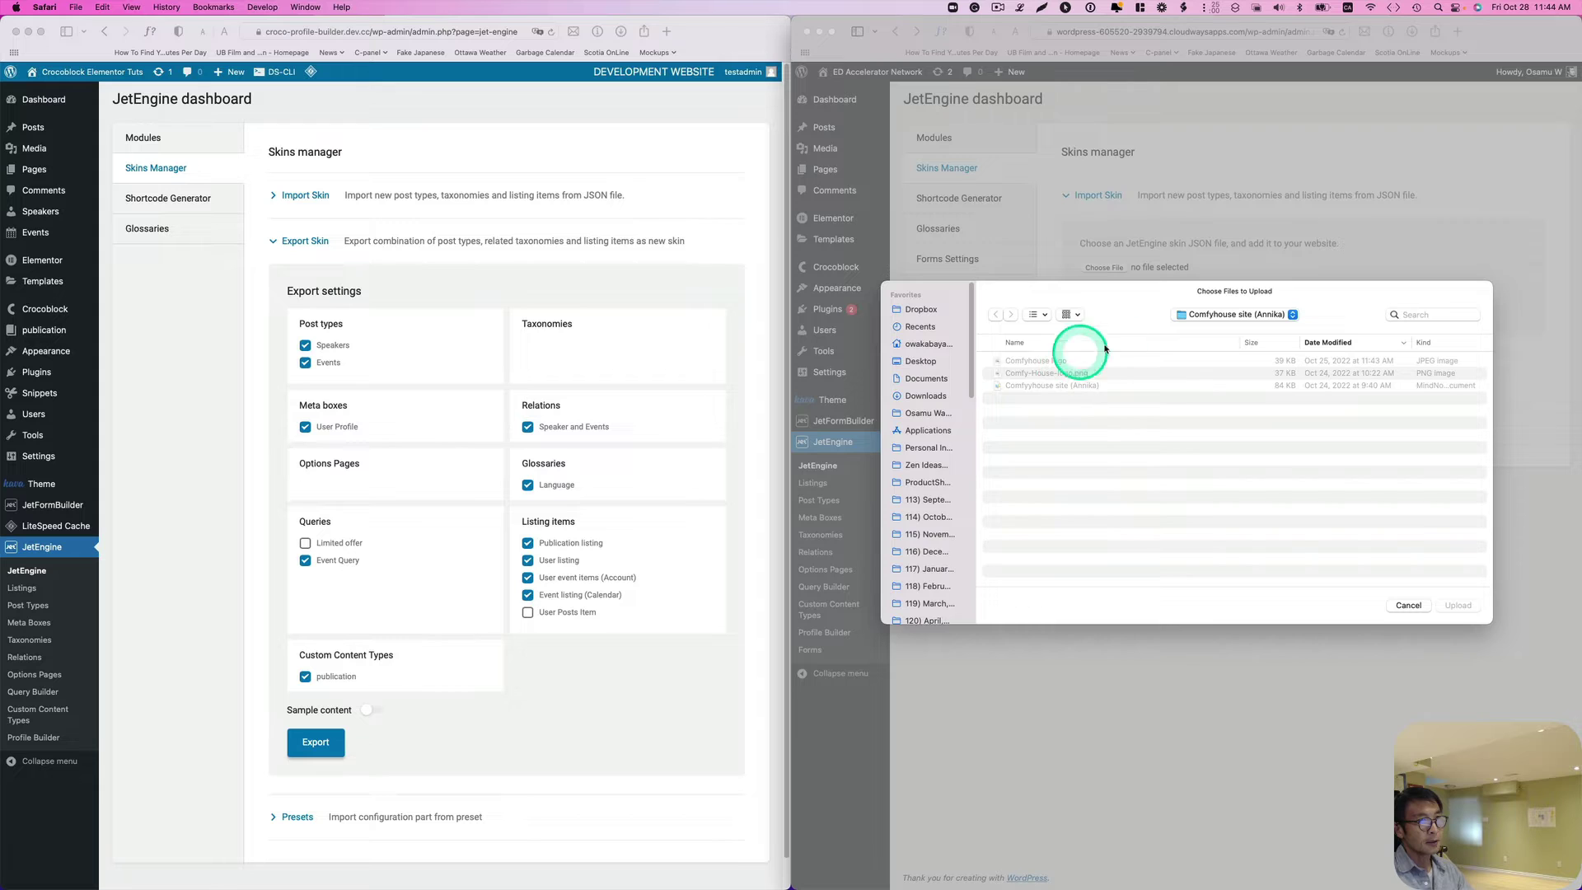
click(918, 361)
click(1042, 363)
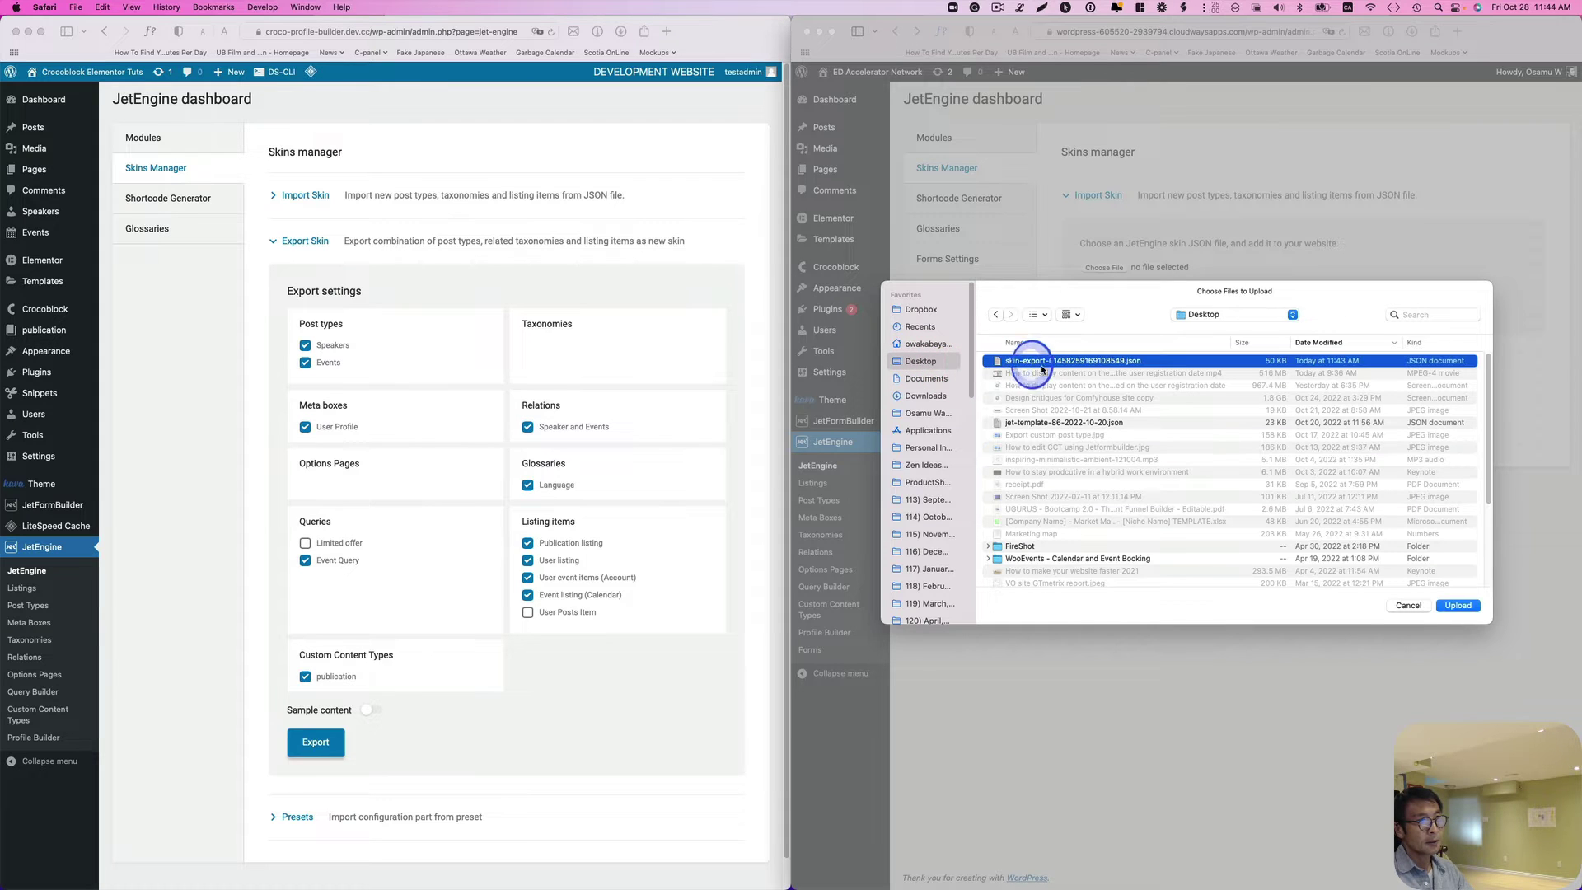
click(1458, 605)
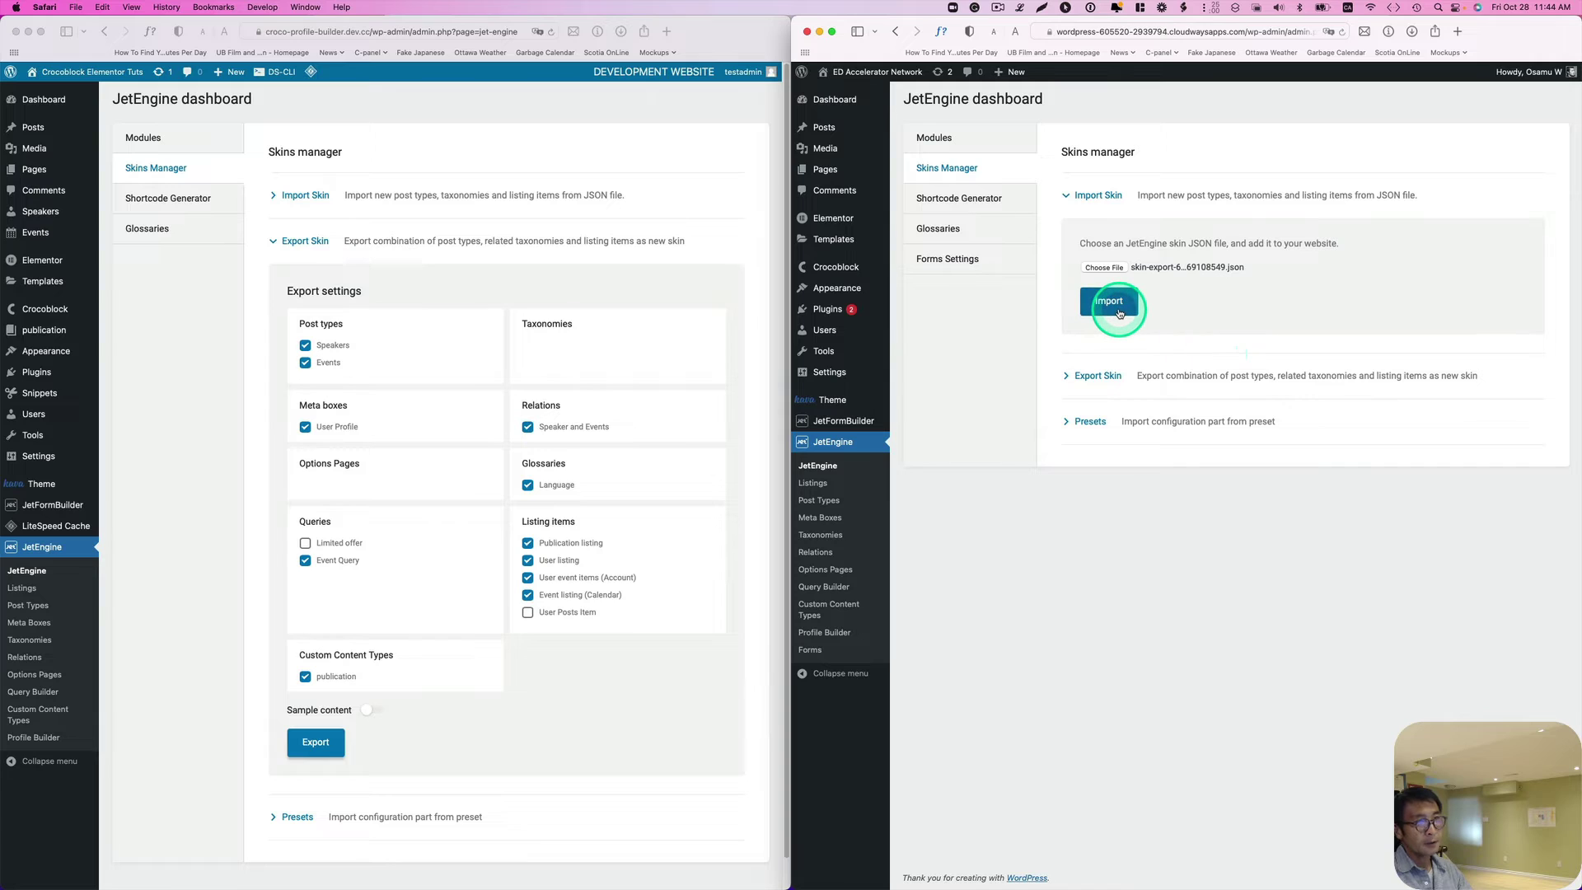
click(1119, 311)
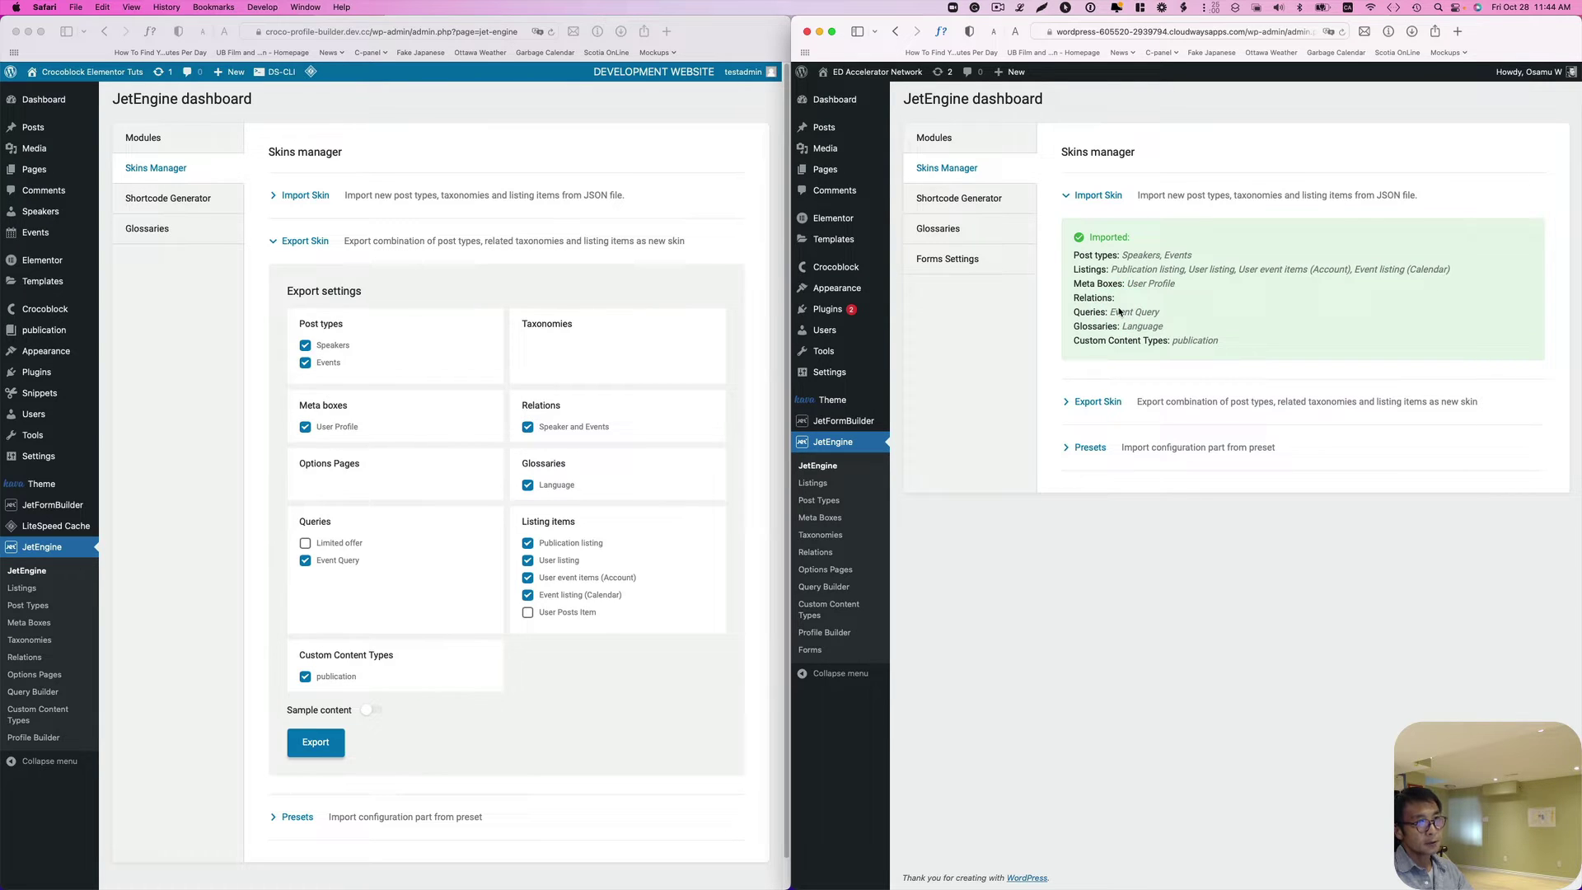
click(1120, 312)
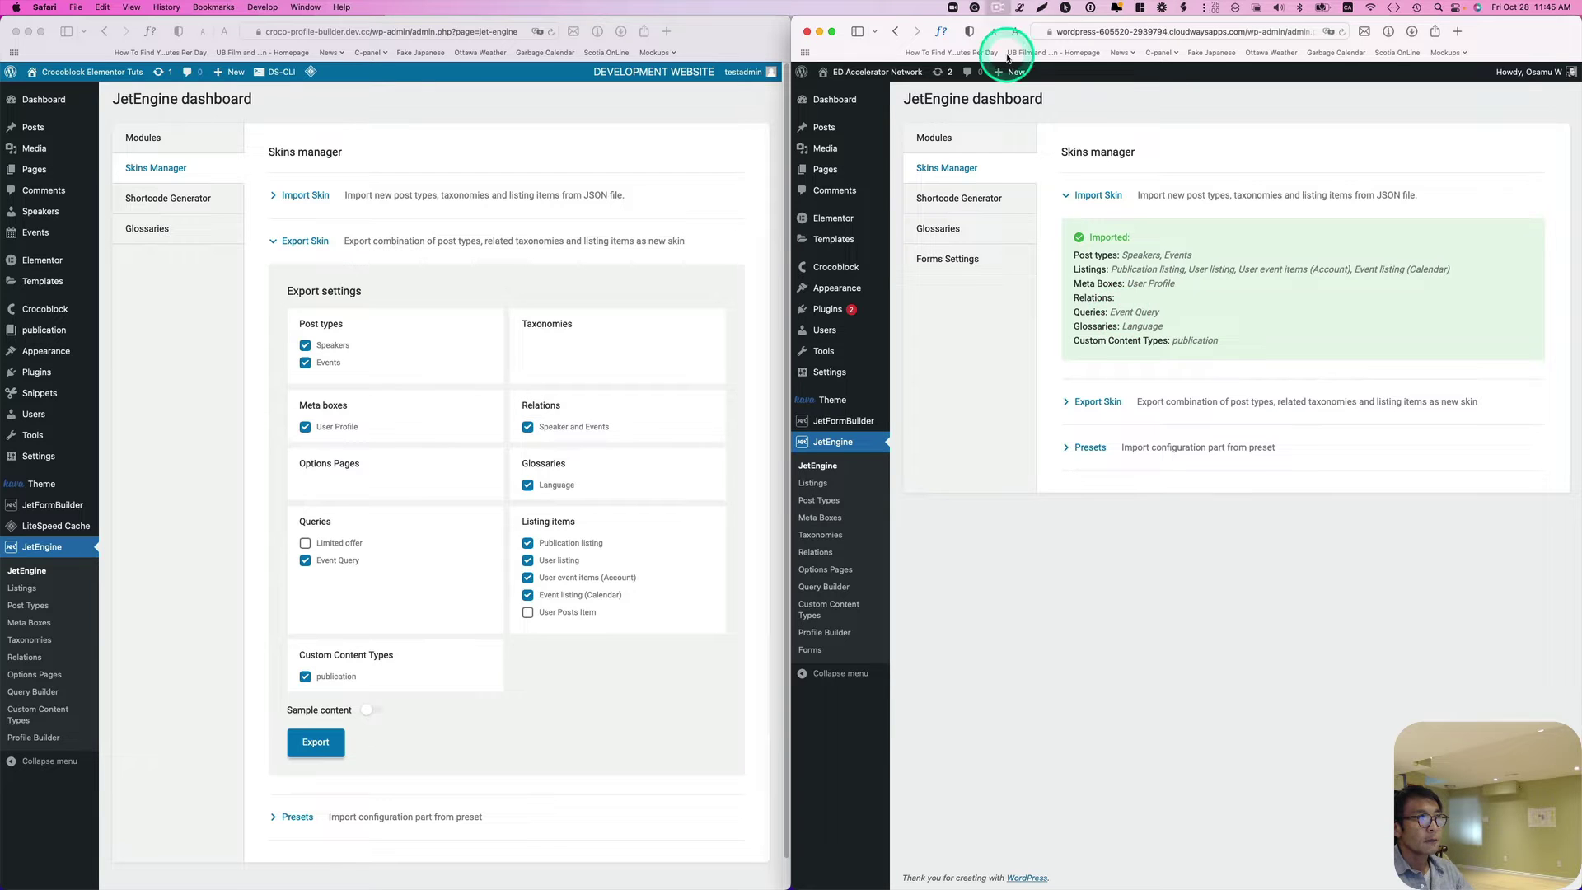
Reload the new site's dashboard and check its JetEngine post types, custom content types, relations and taxonomies against the export.
click(842, 105)
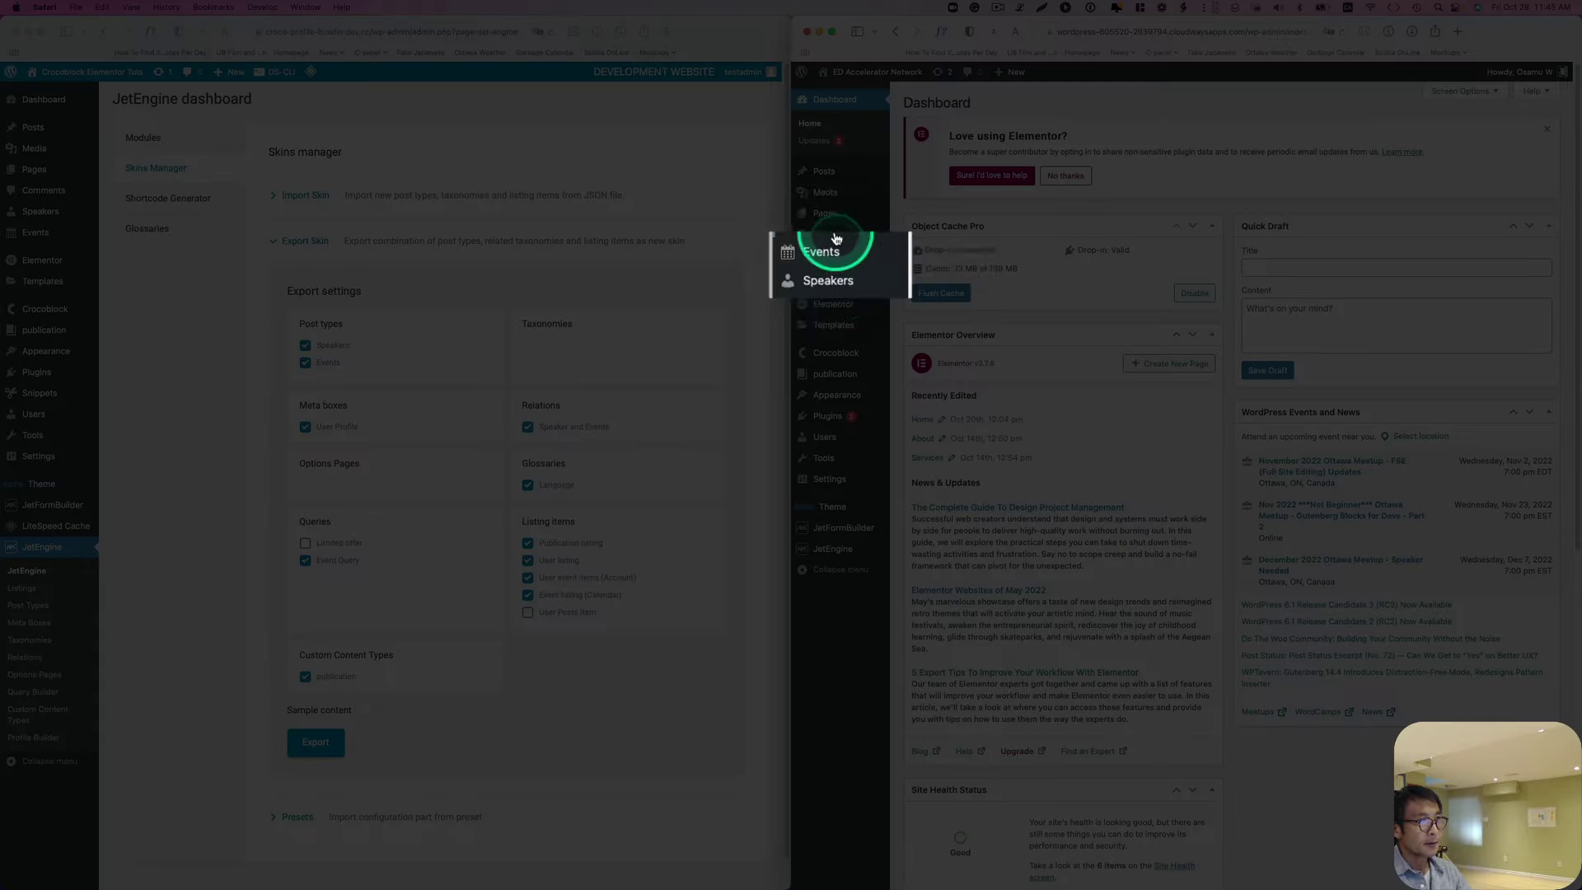
mouse_move(827, 276)
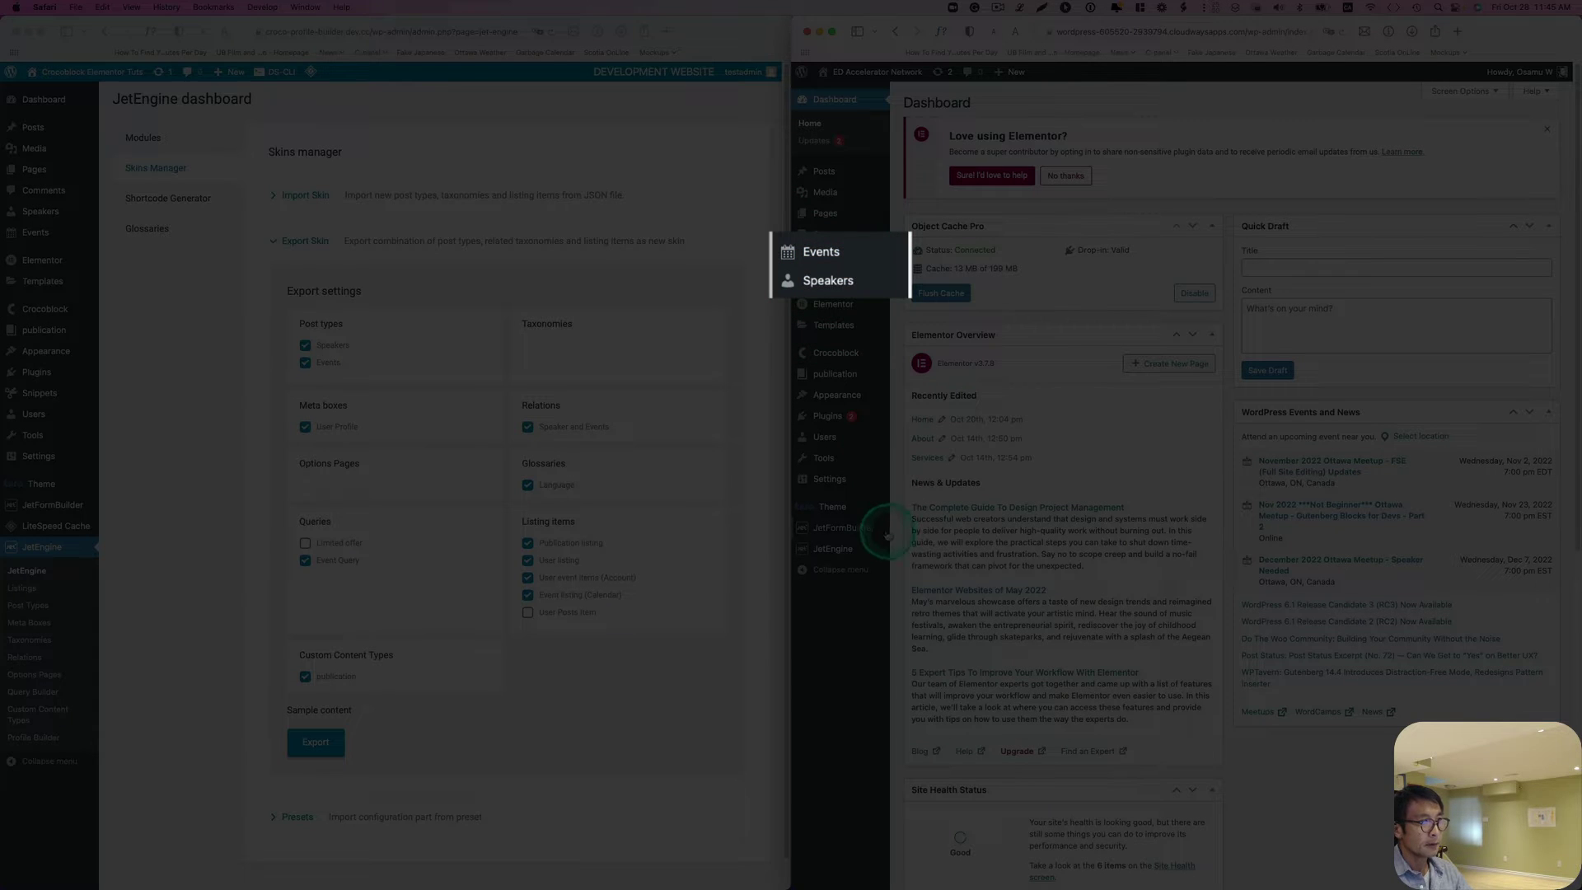
mouse_move(838, 553)
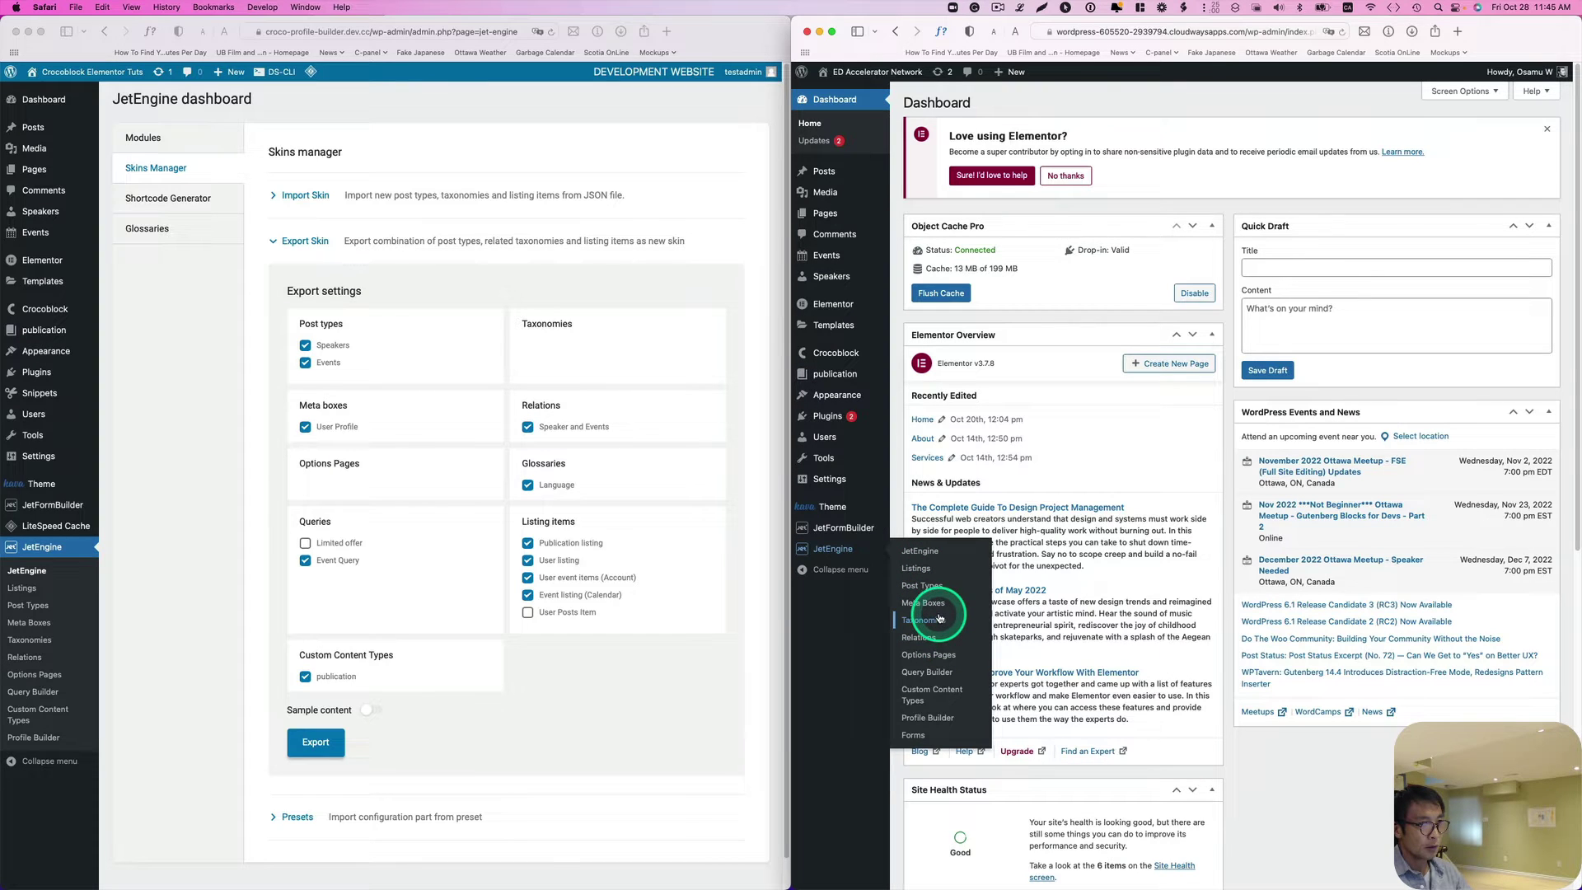
click(937, 586)
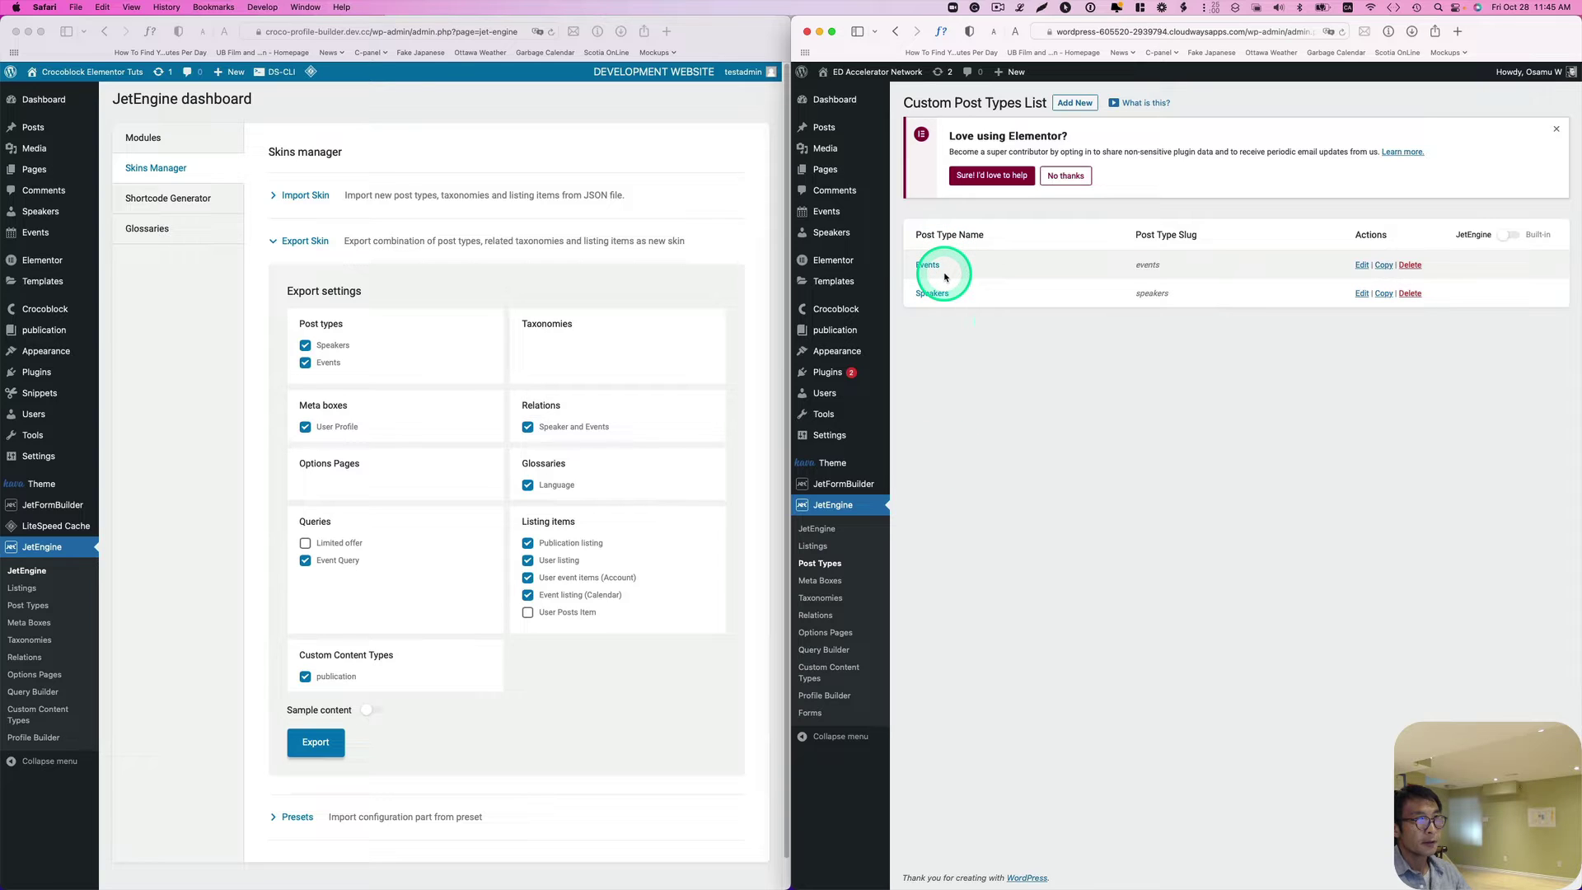
click(838, 674)
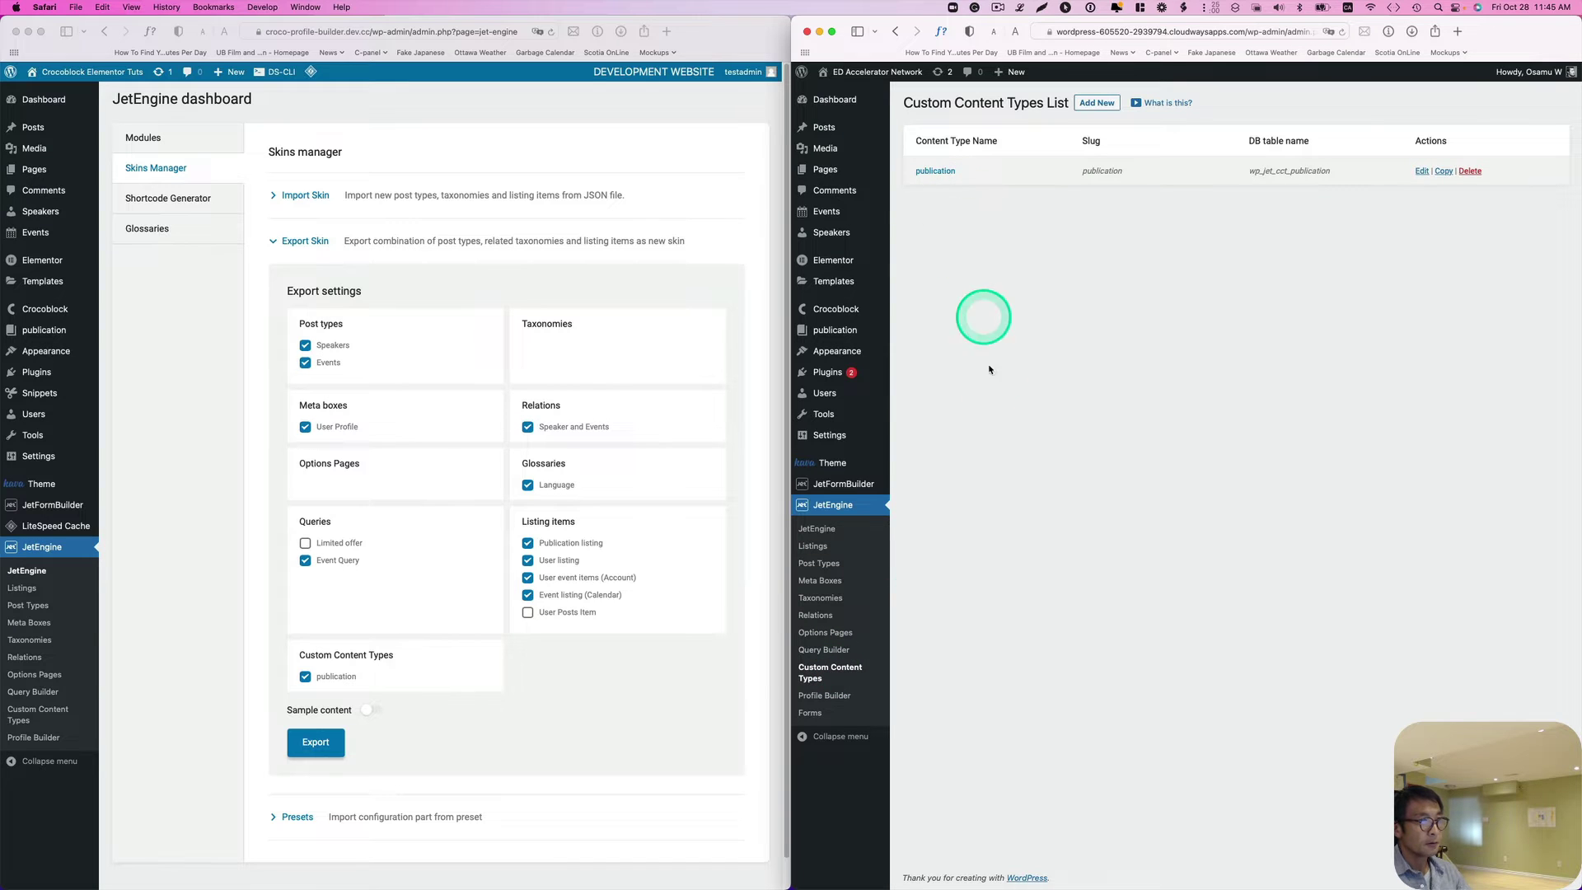
click(811, 617)
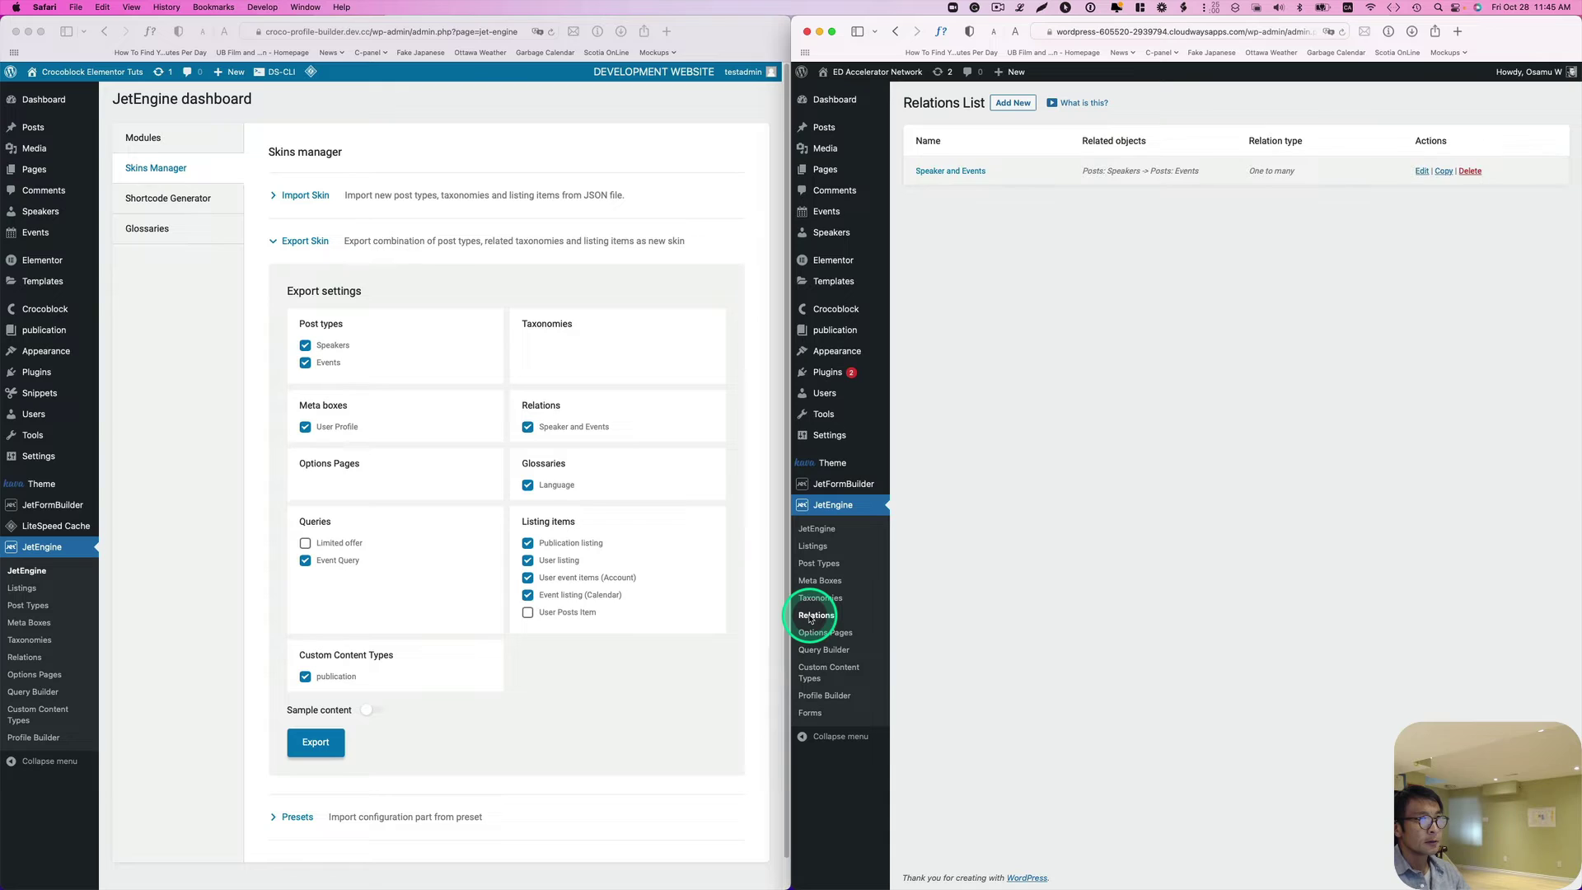
click(817, 595)
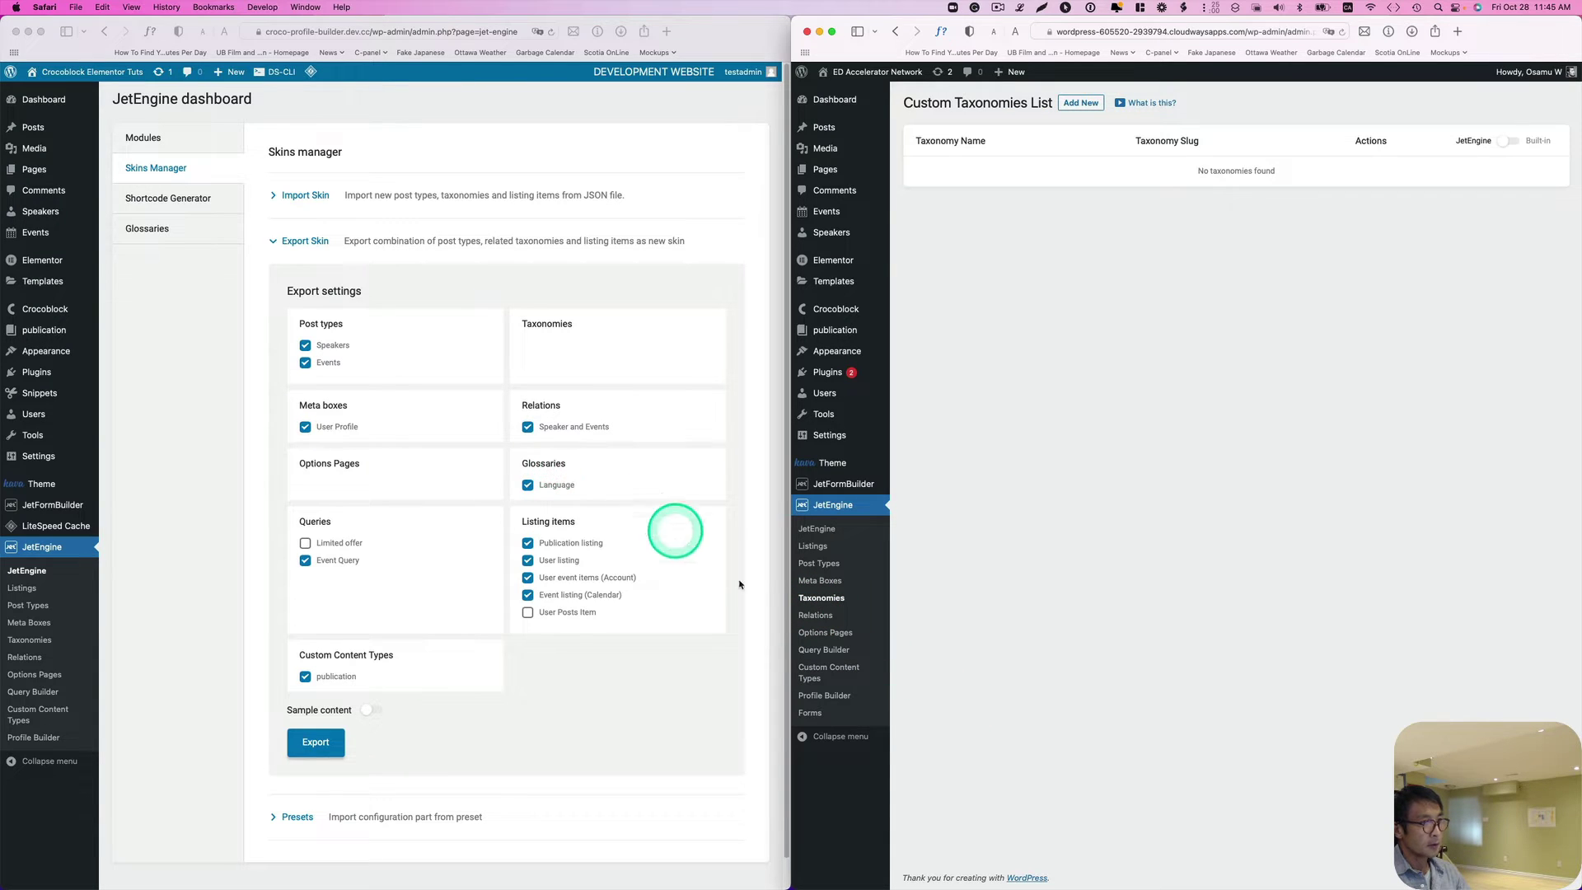
Inspect the items of the imported Language glossary on the new site and collapse it again.
click(821, 532)
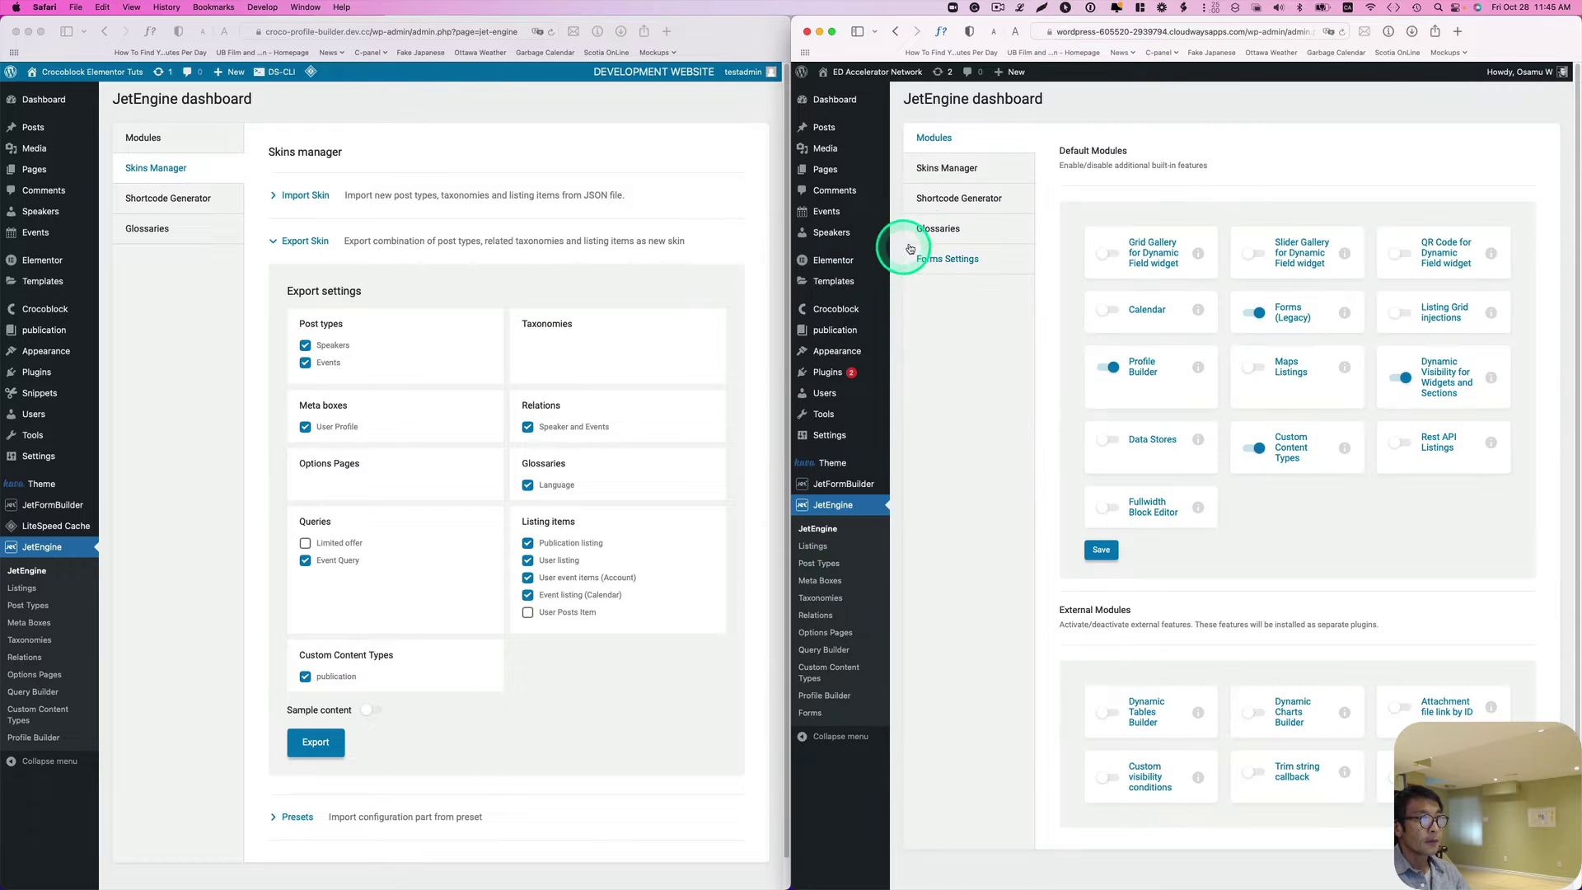
click(944, 230)
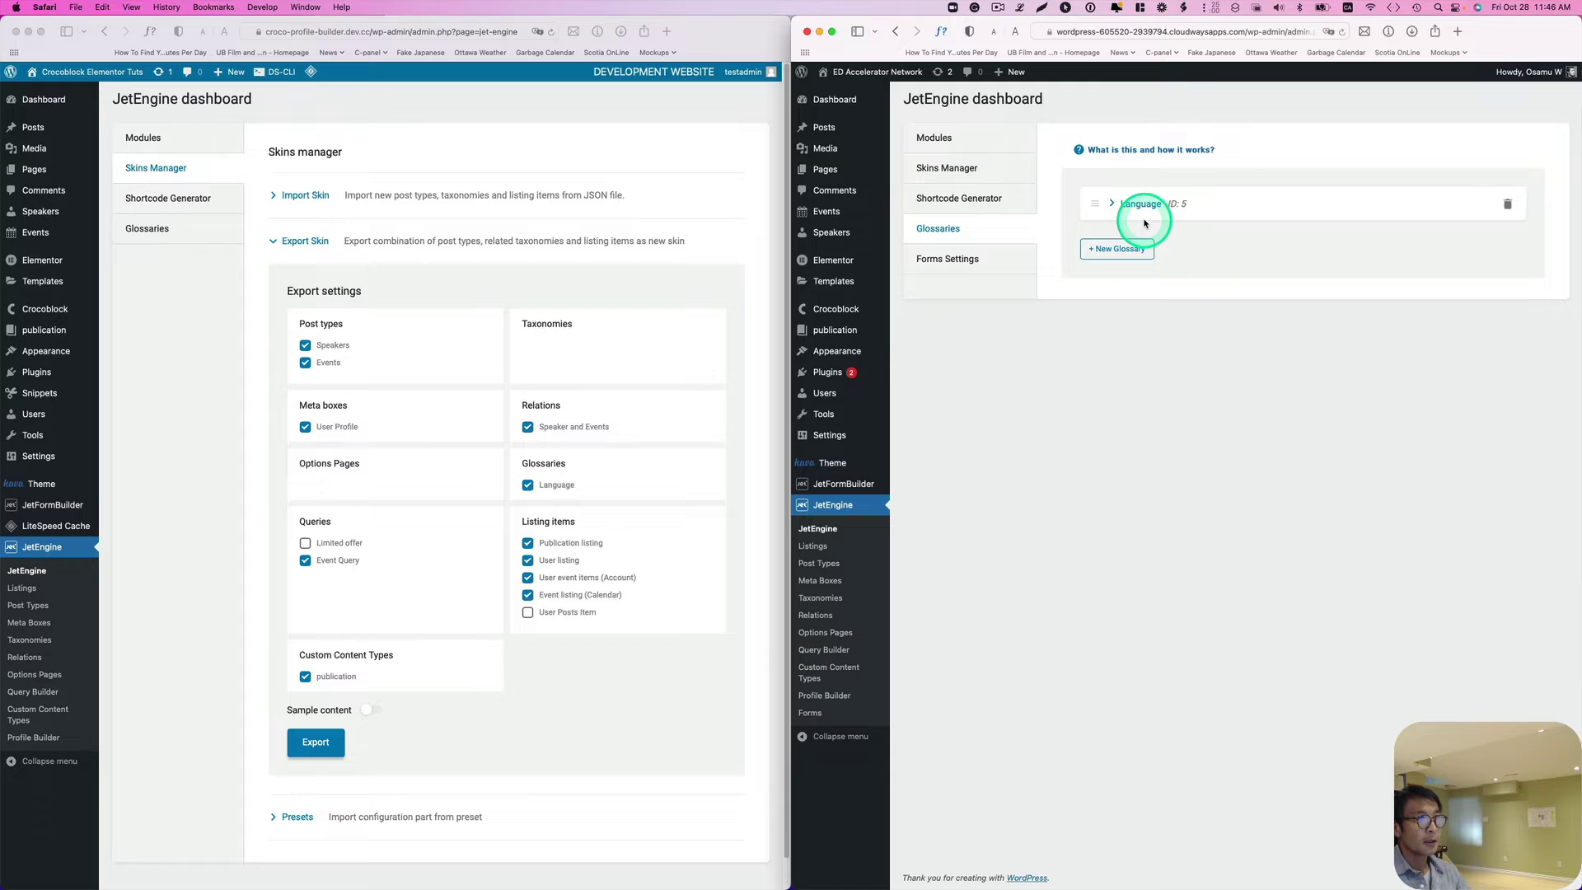
click(1120, 208)
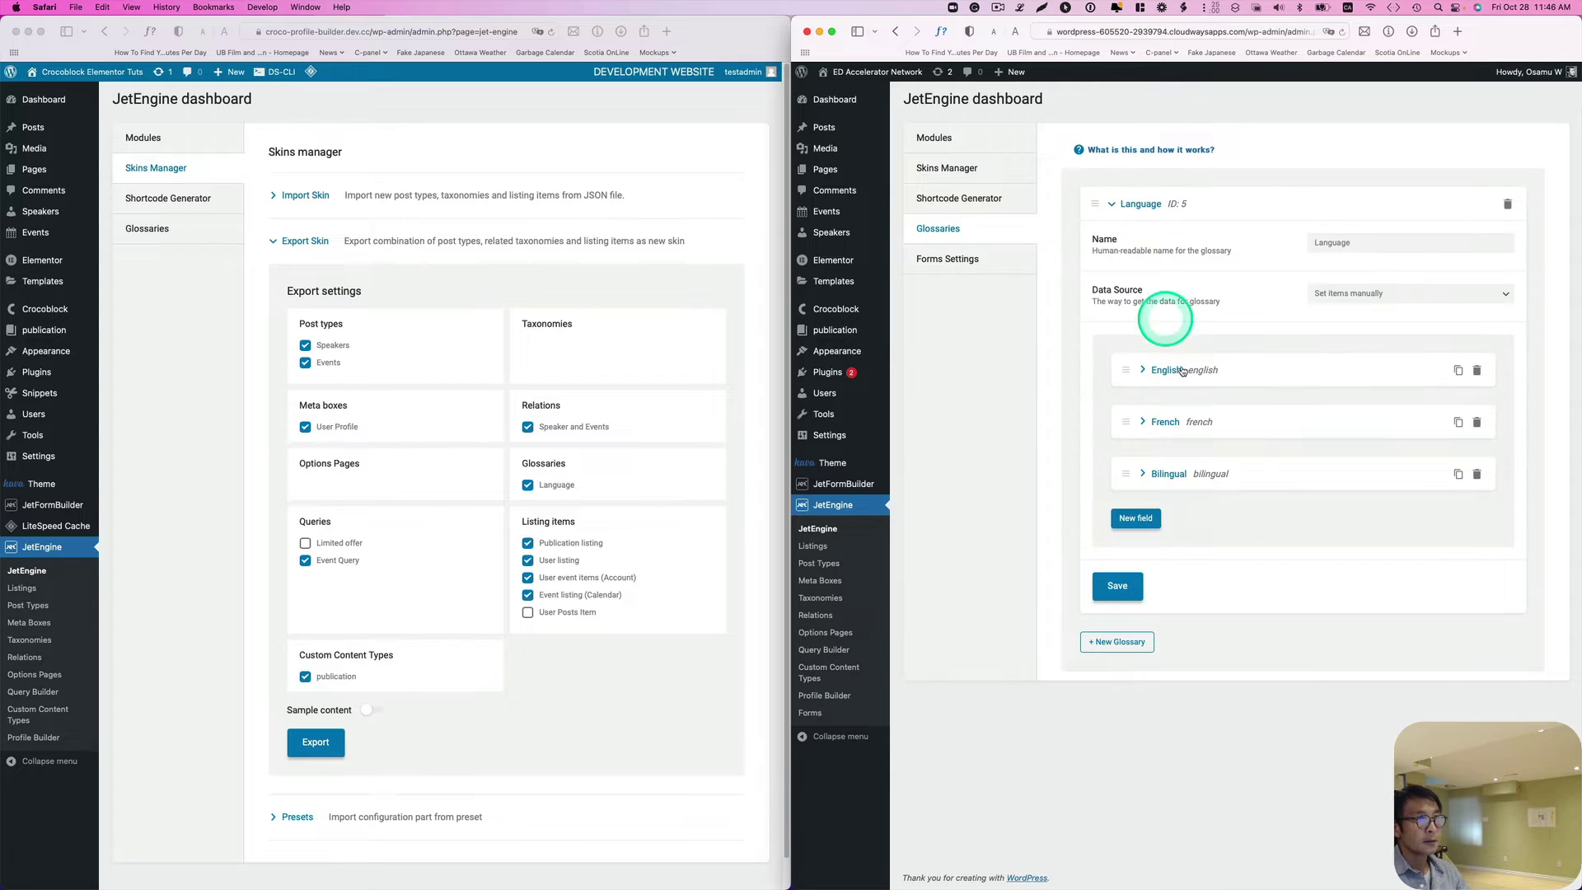
click(1118, 206)
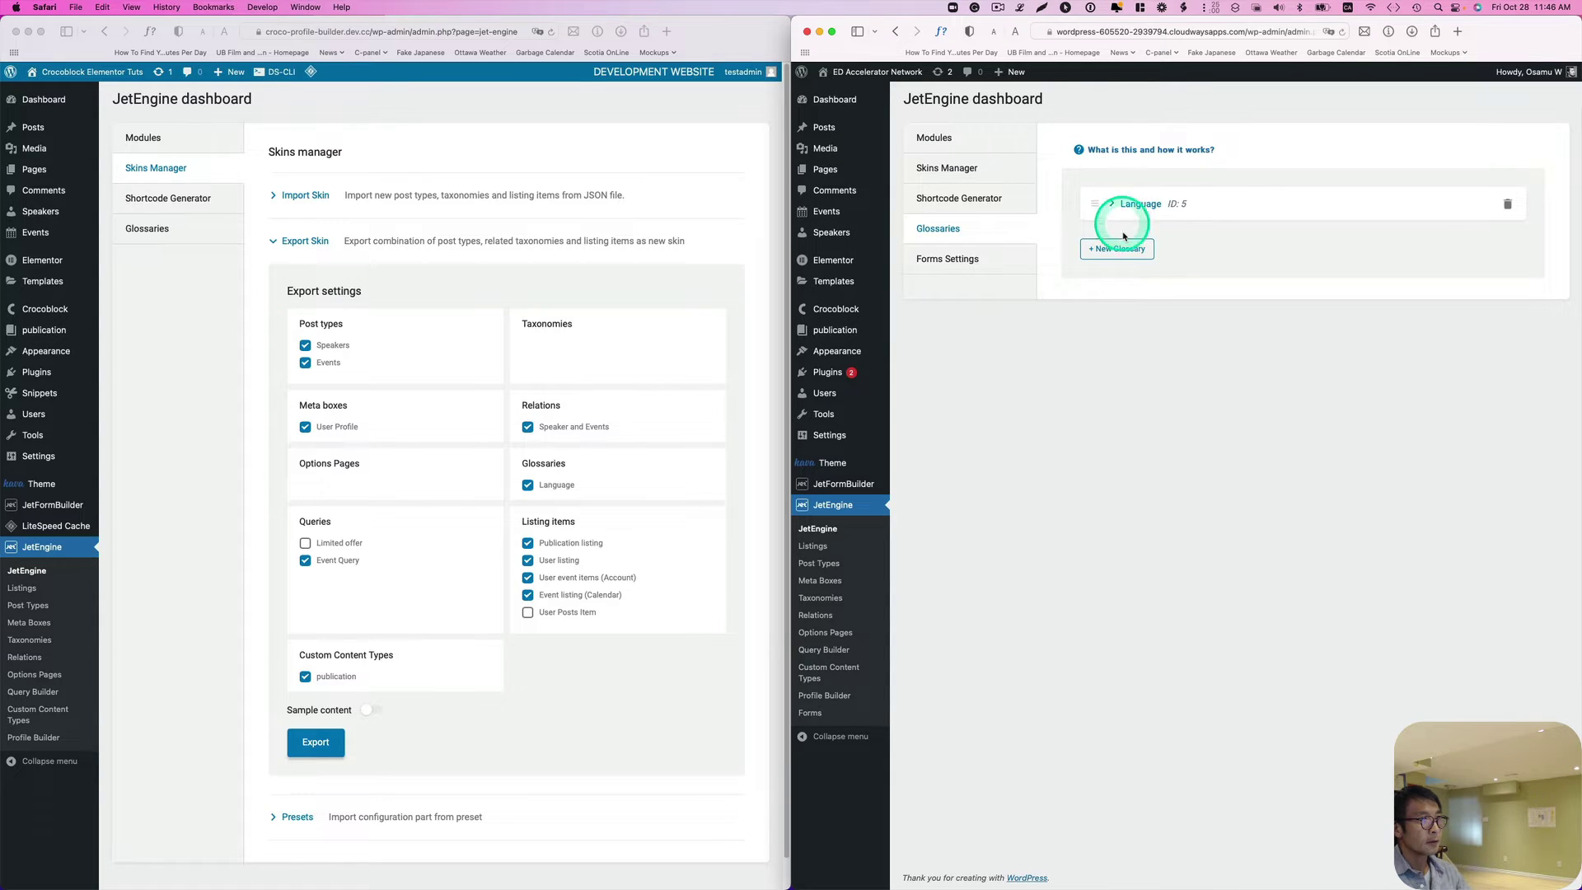
Compare the Events and Speakers post lists between the old site and the new site.
click(833, 219)
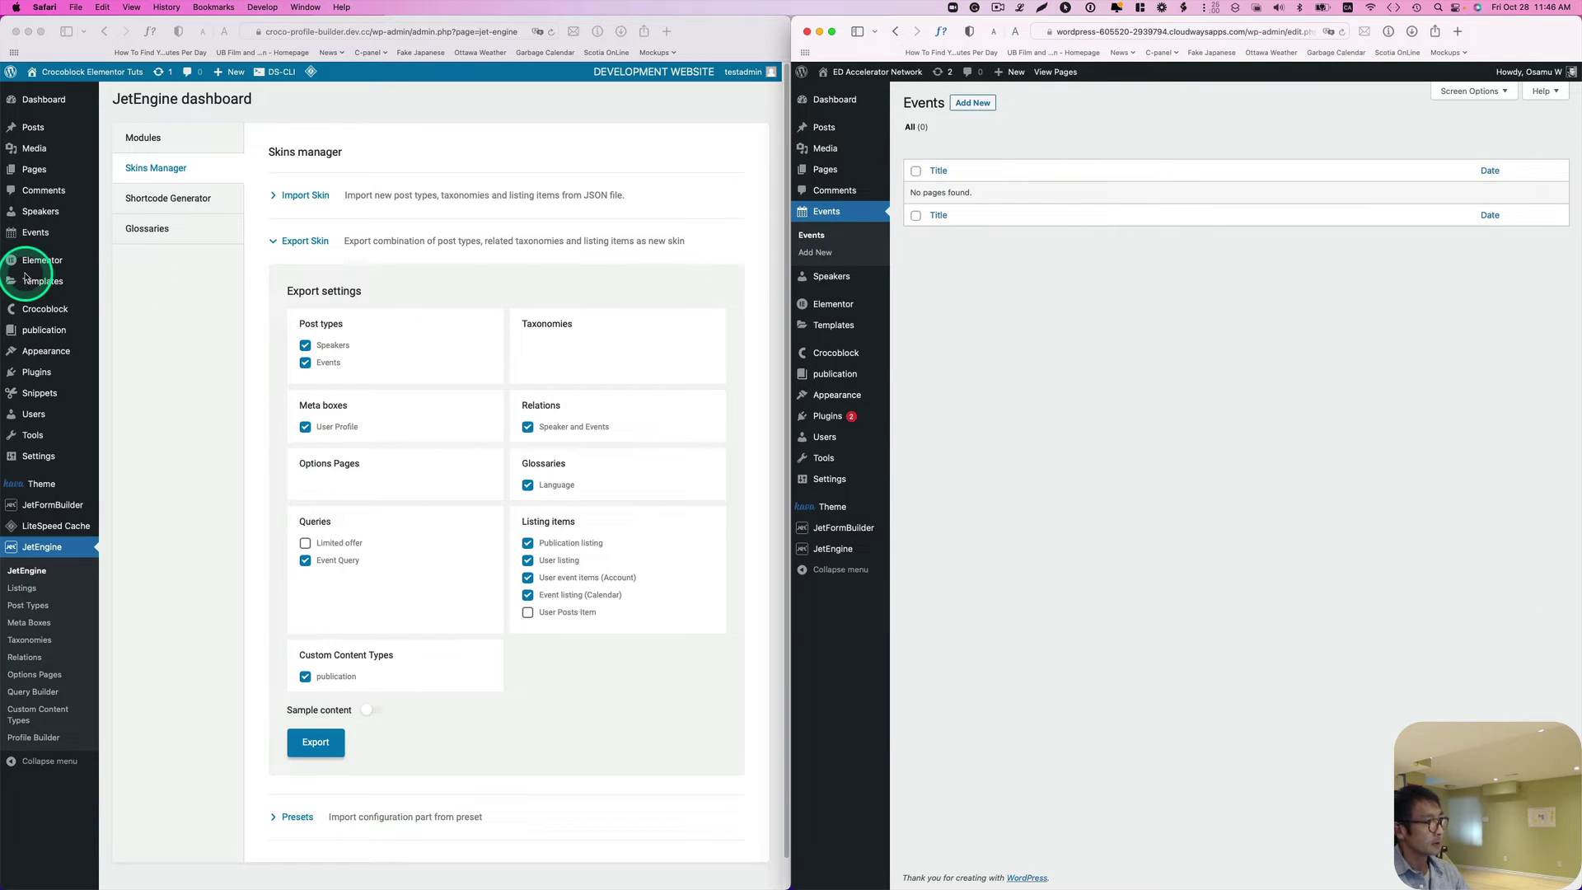
click(35, 234)
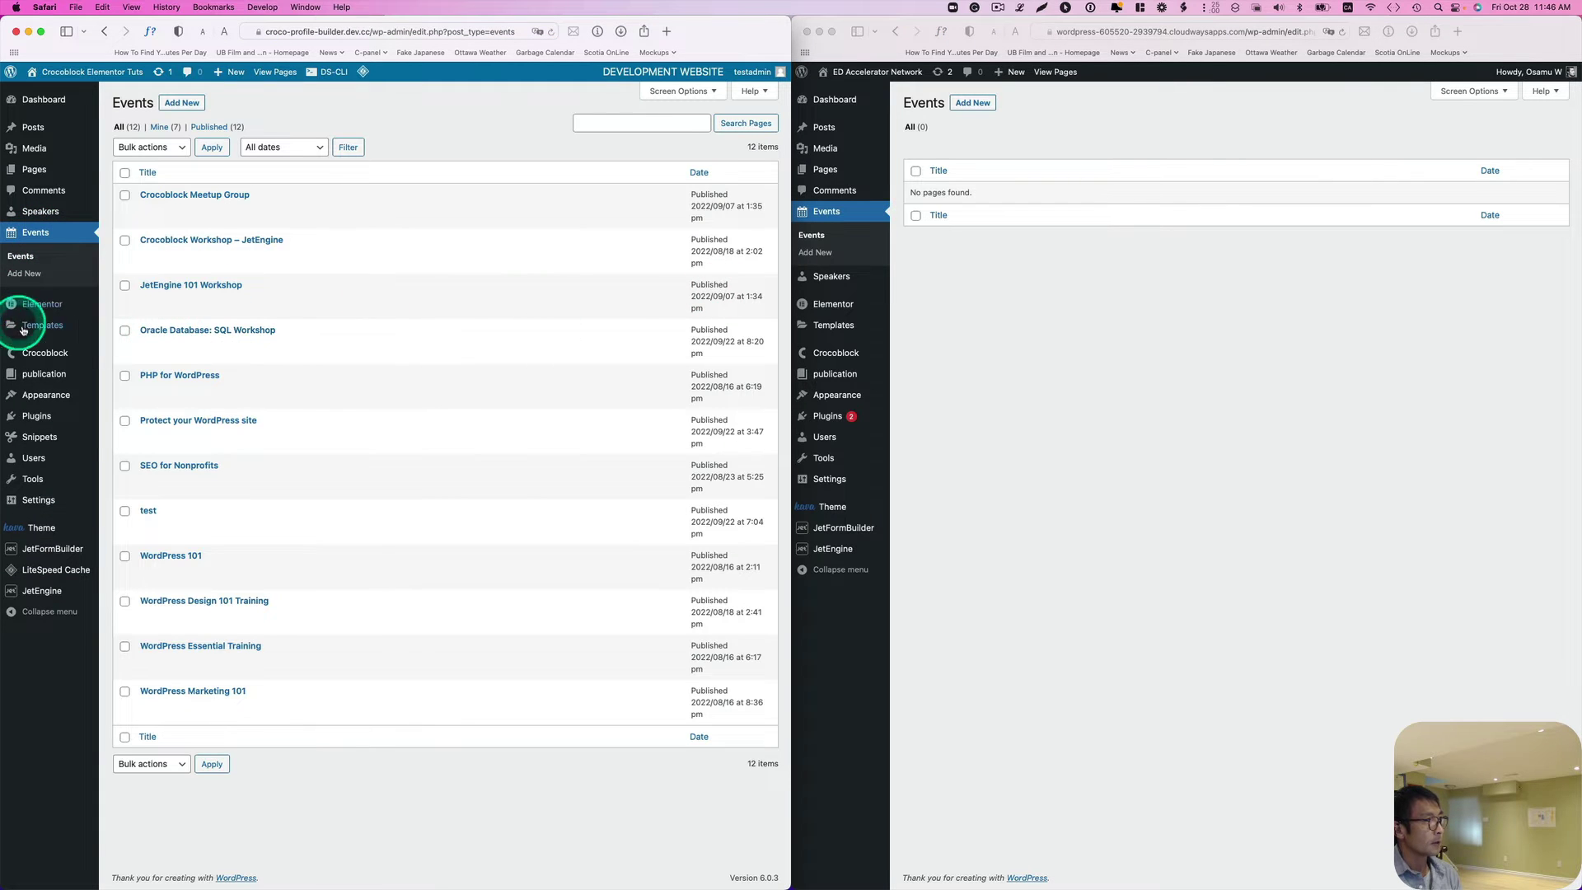
mouse_move(37, 324)
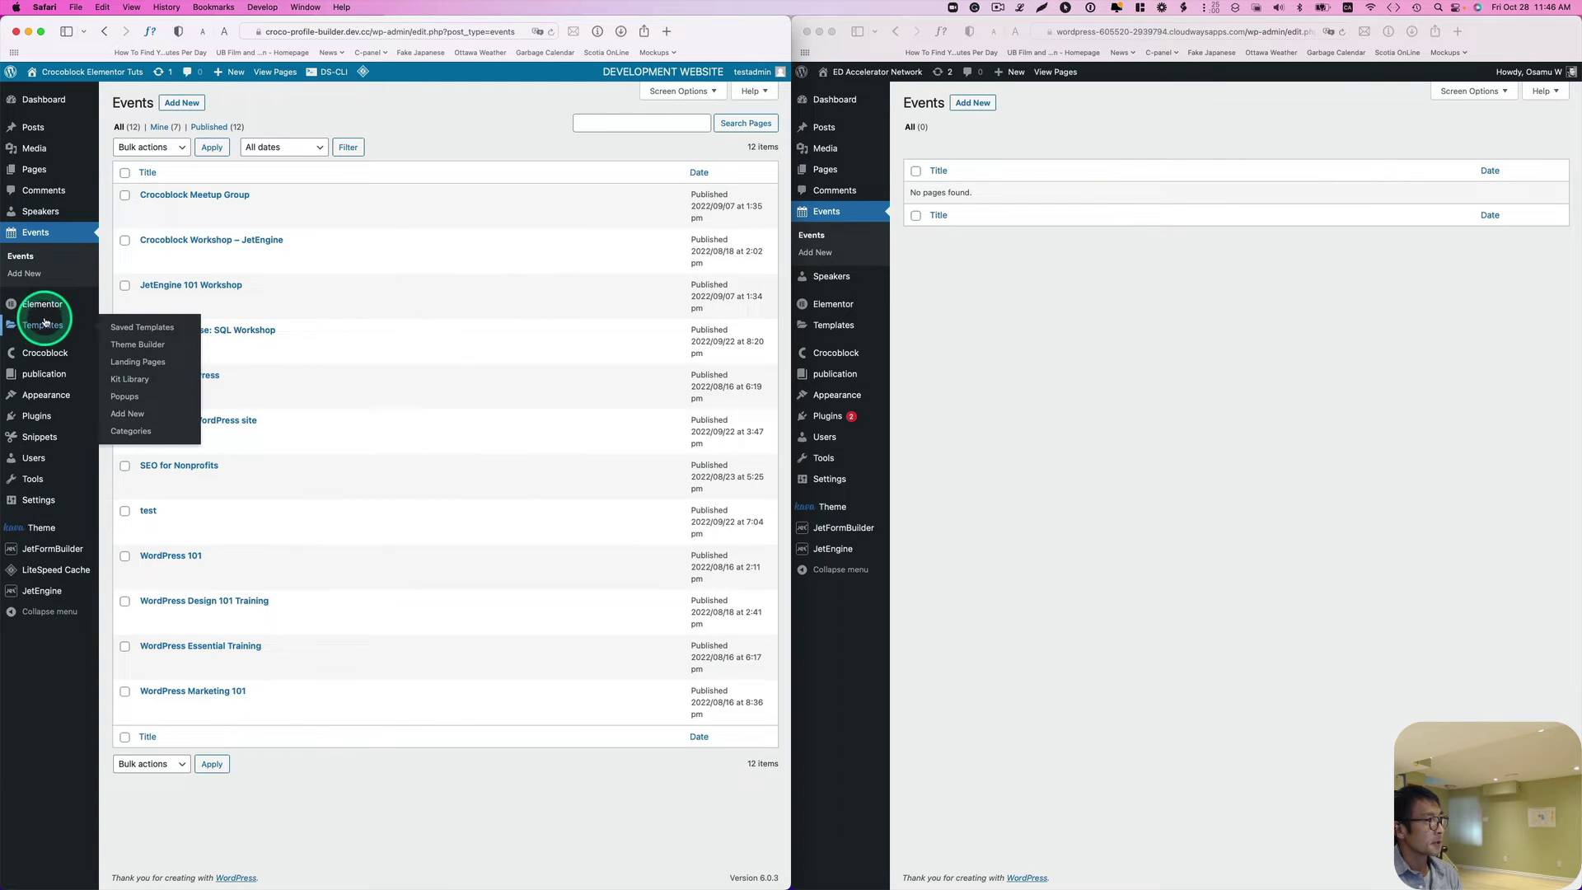
click(51, 215)
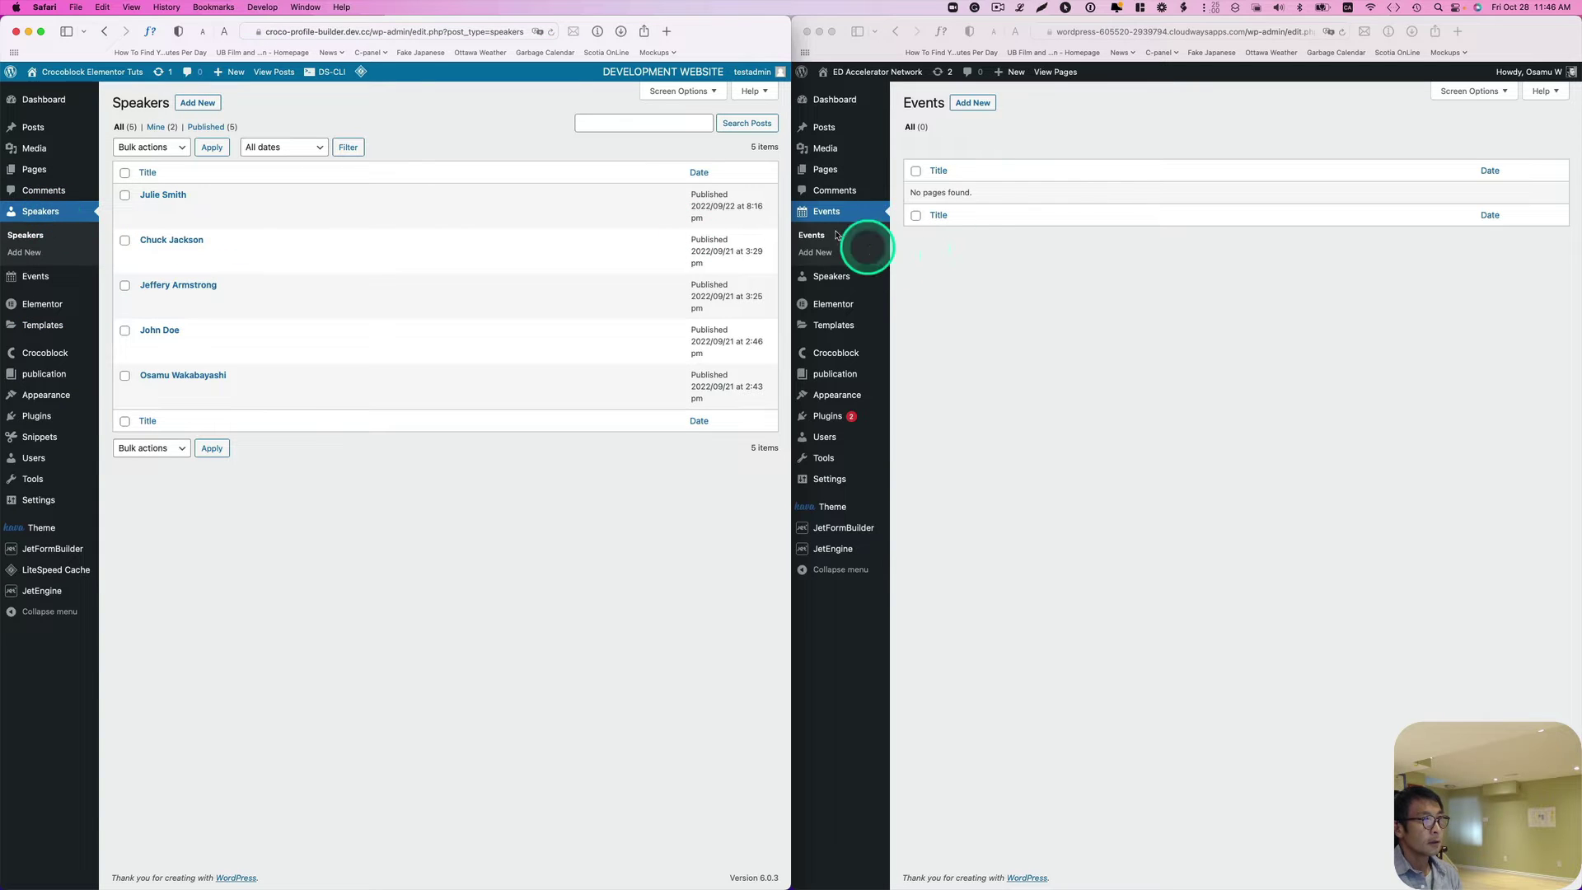
click(829, 278)
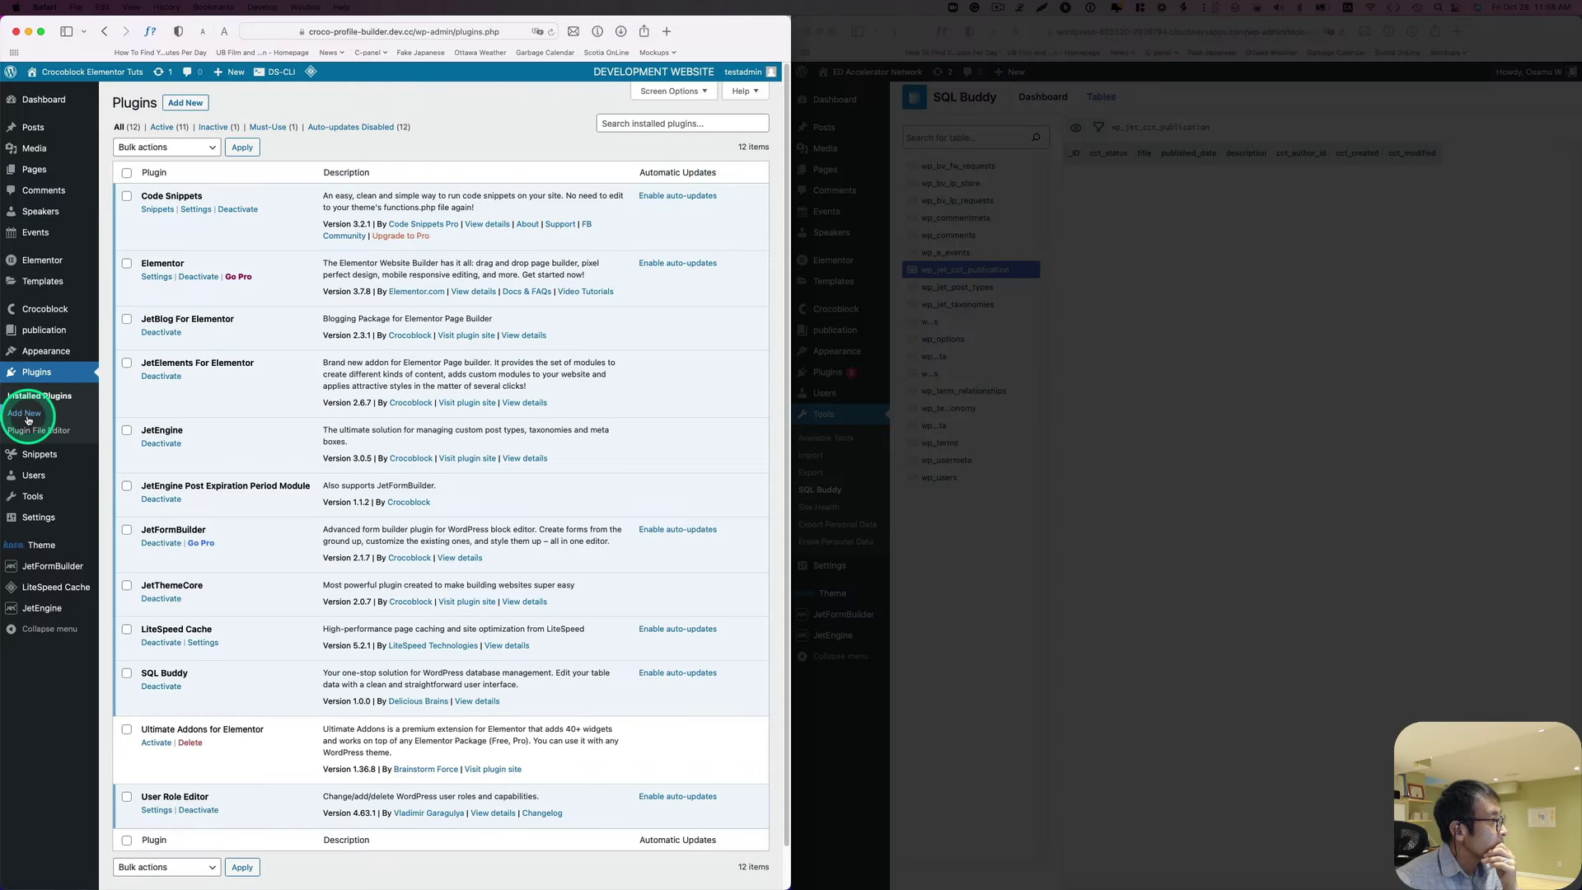
Search the old site's plugin directory for "WP export", then install and activate the "Export any WordPress data to XML/CSV" plugin.
click(27, 421)
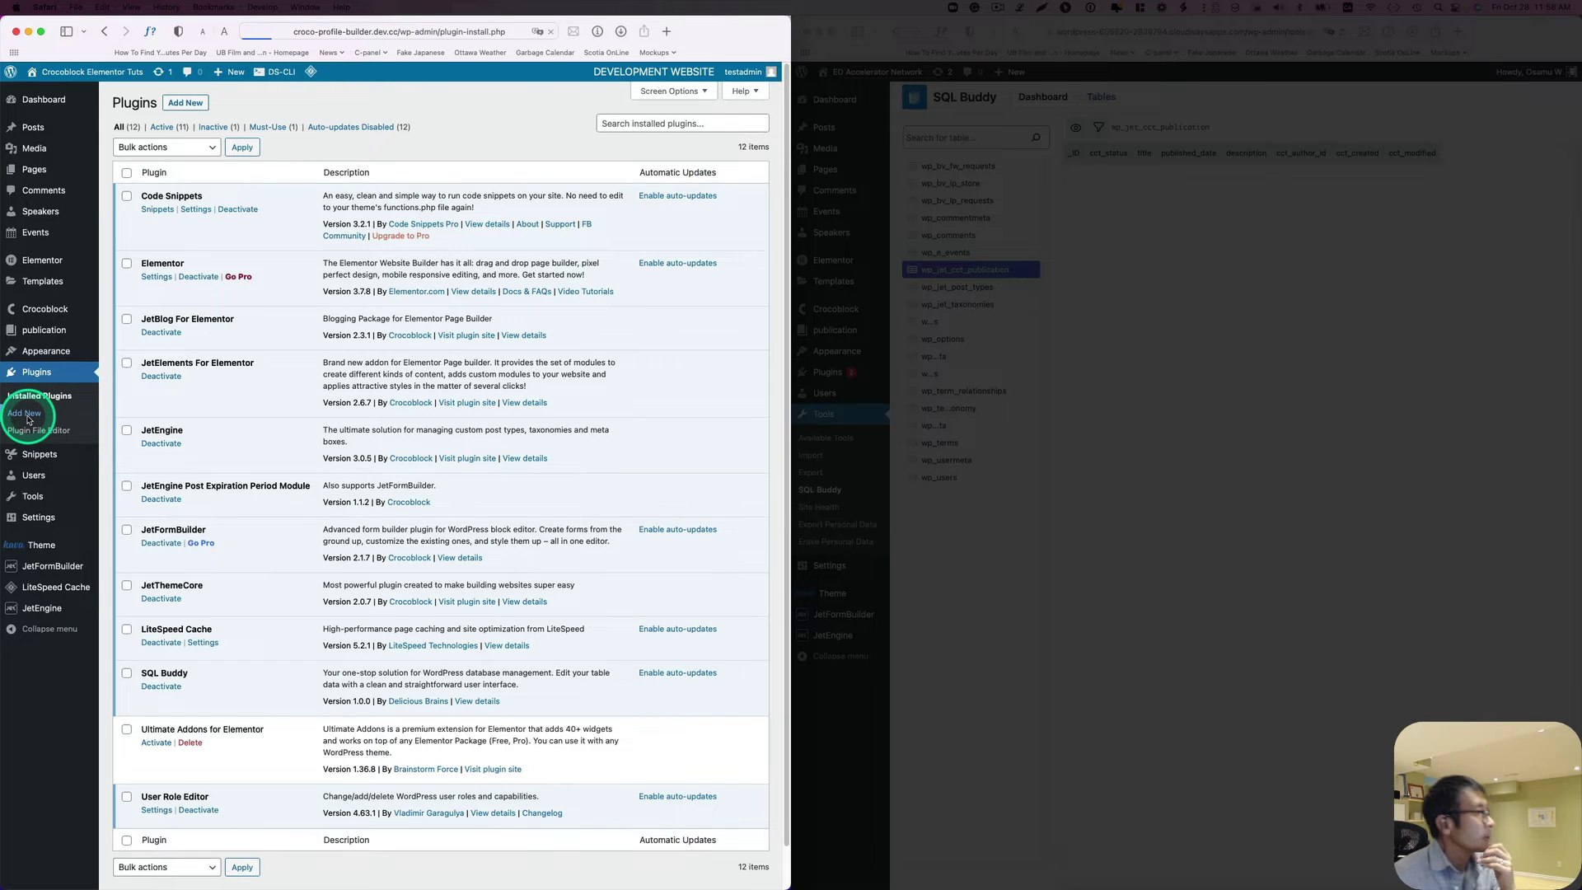
click(672, 138)
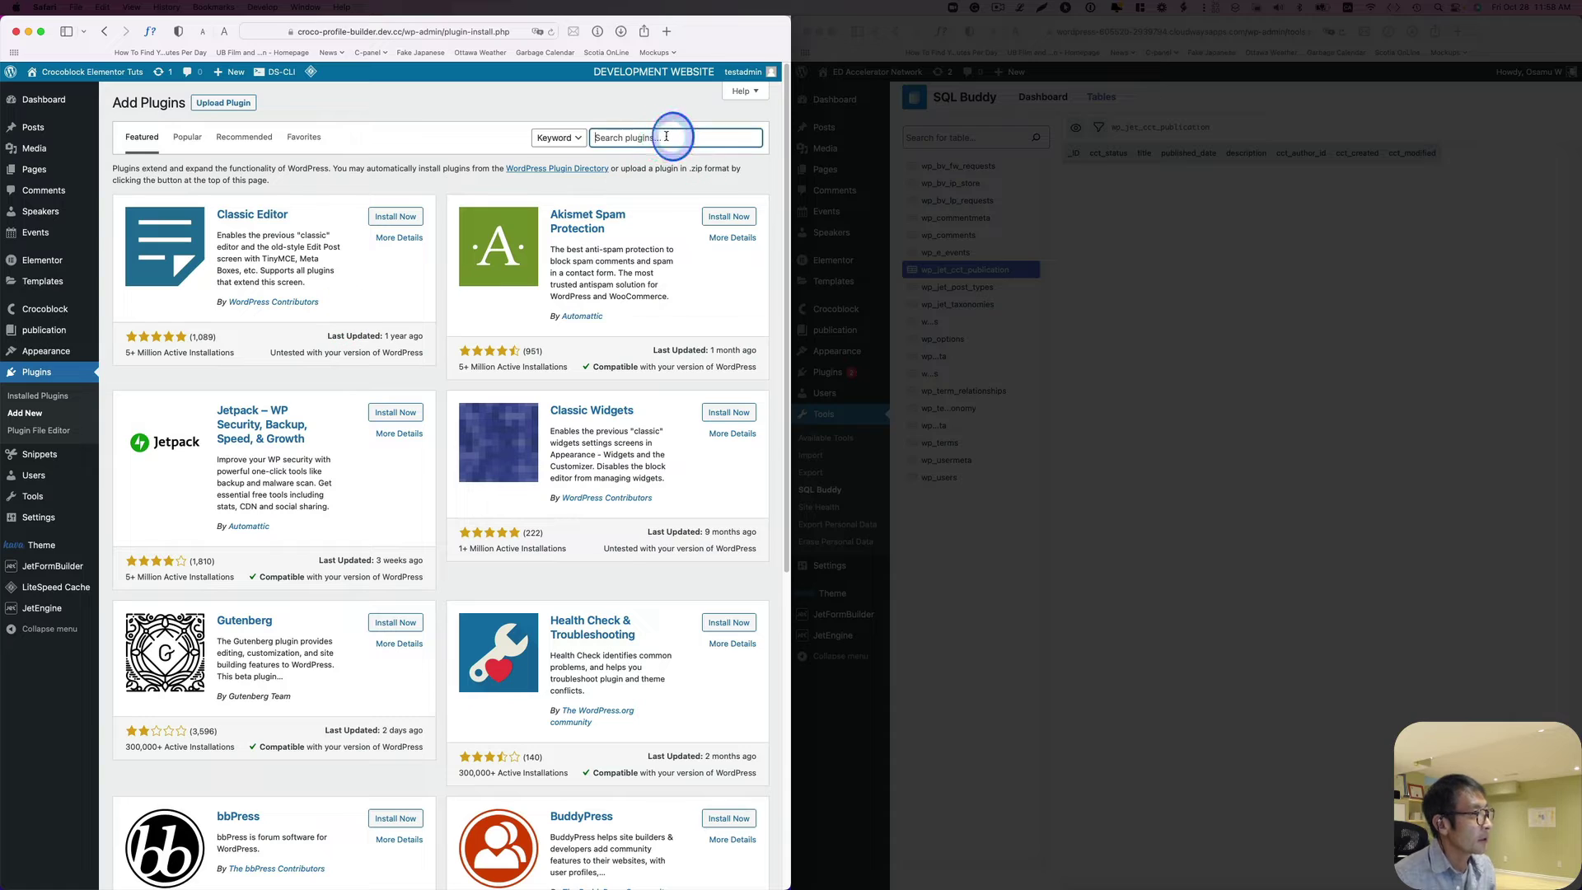
text(WP export)
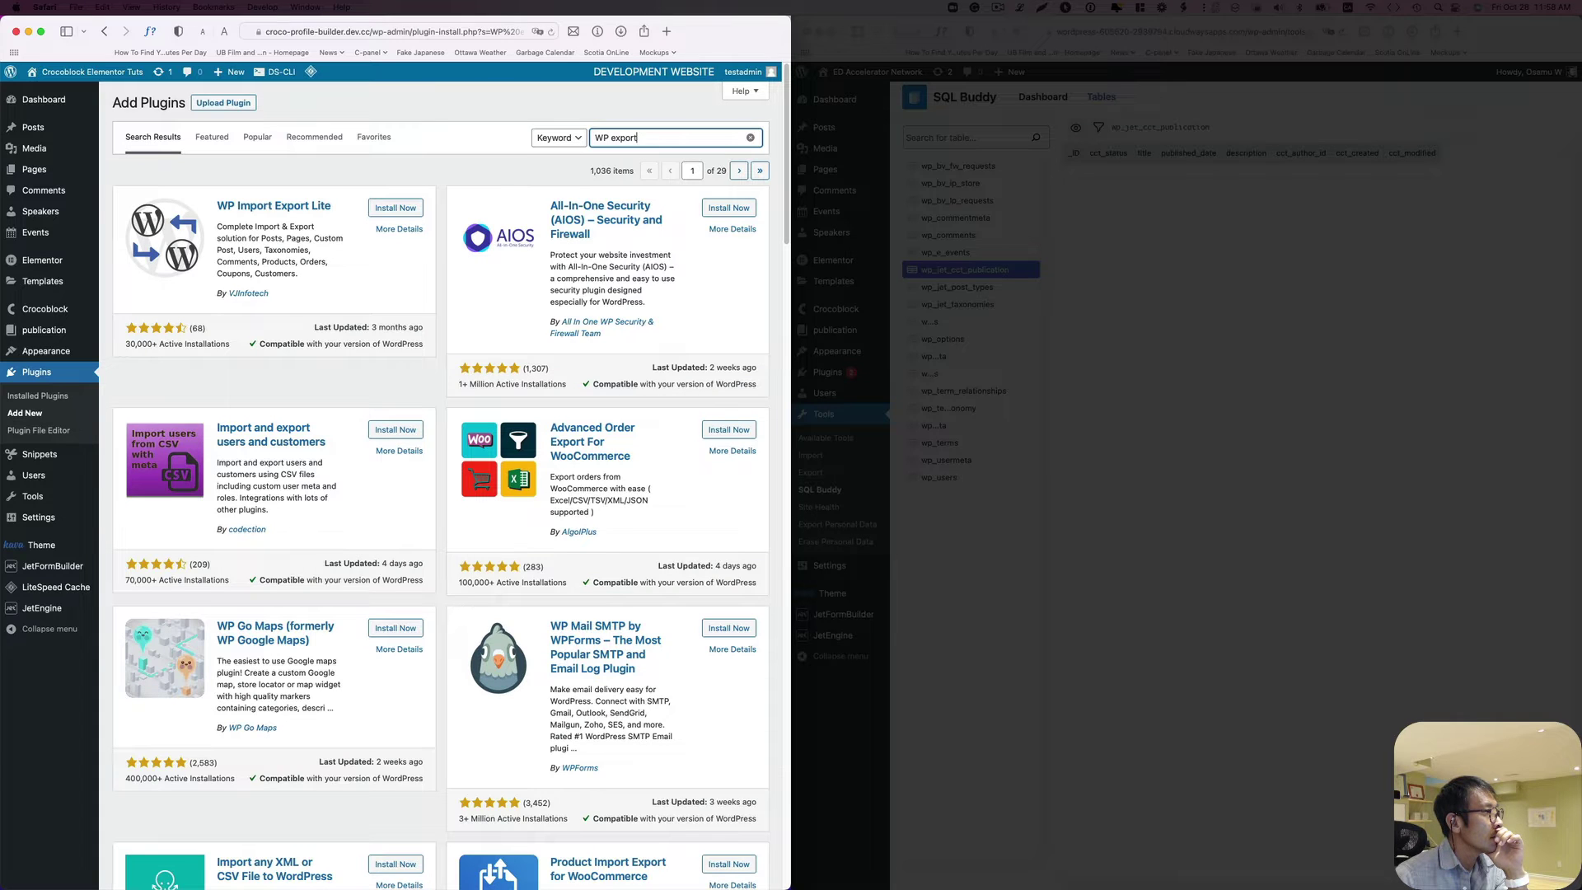
scroll(247, 442, down, 6)
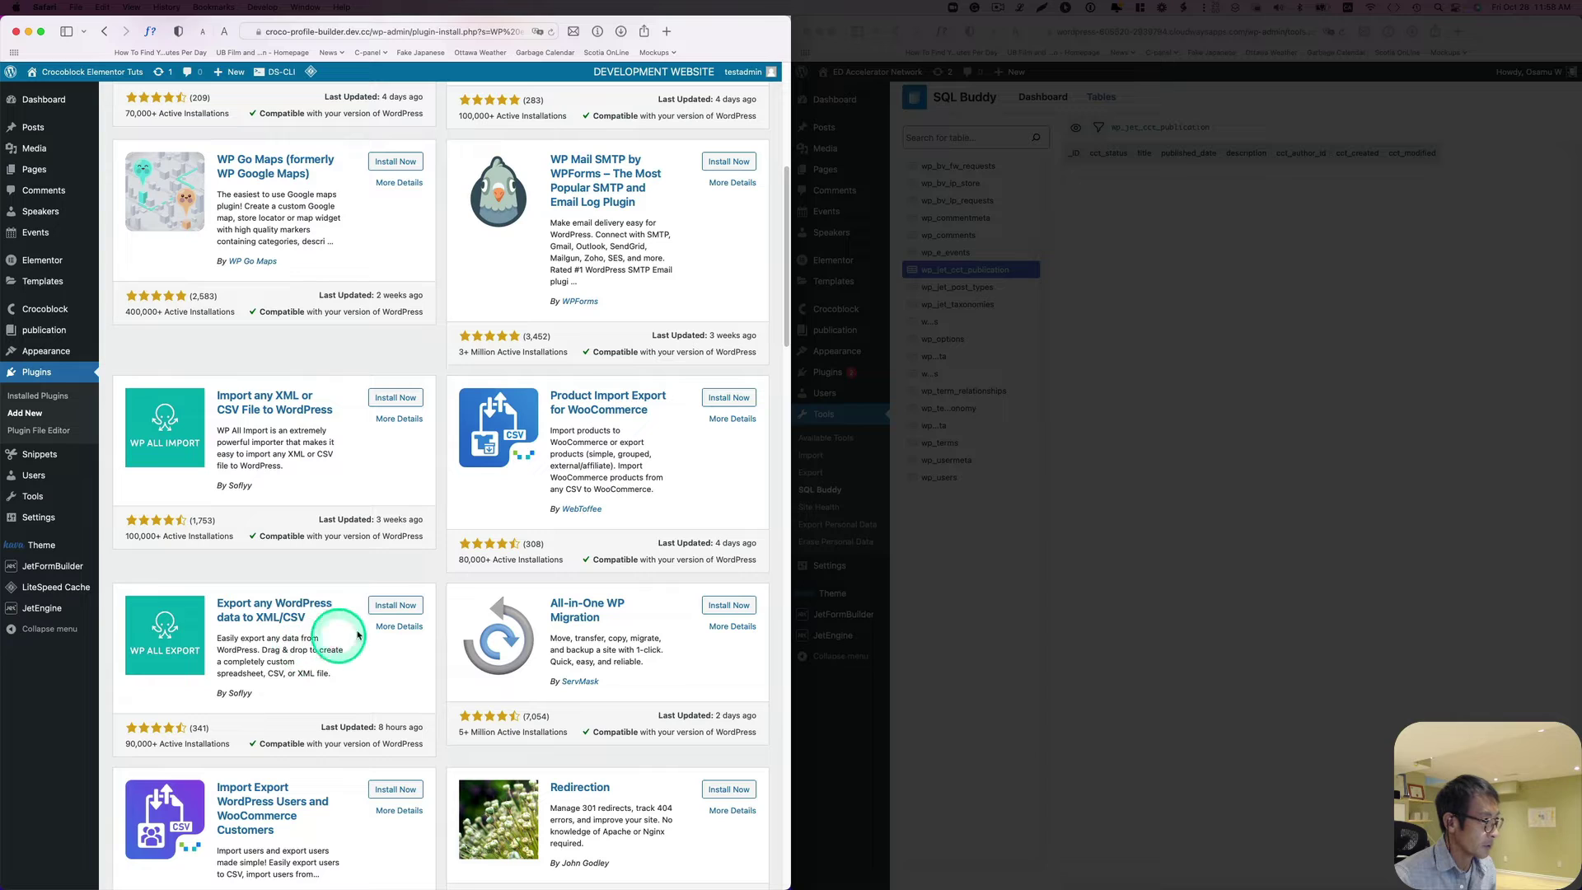
click(397, 607)
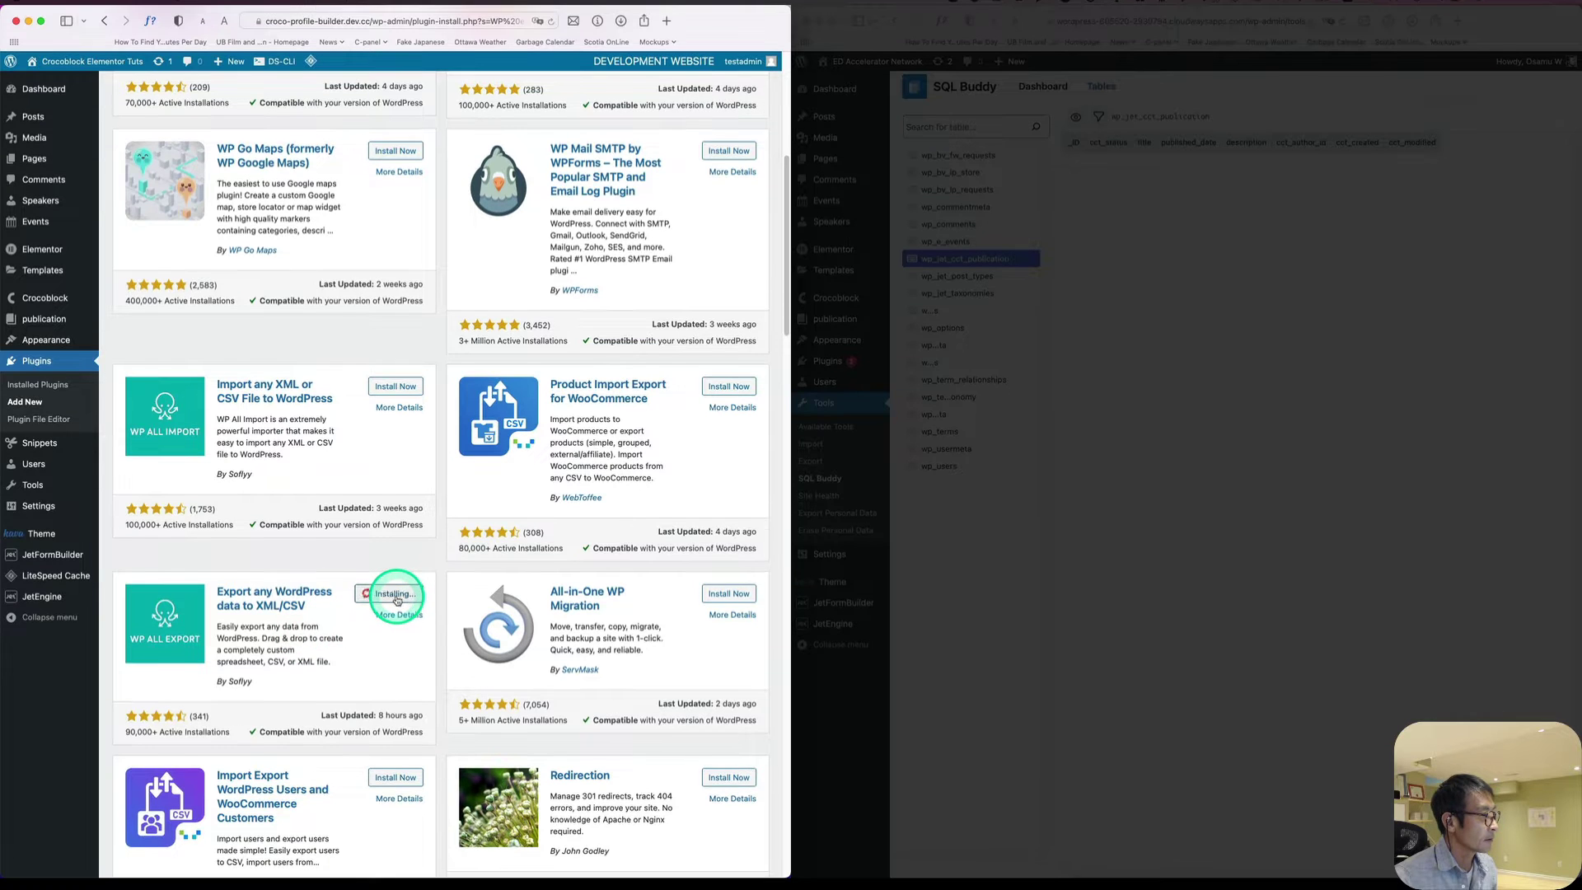
click(400, 596)
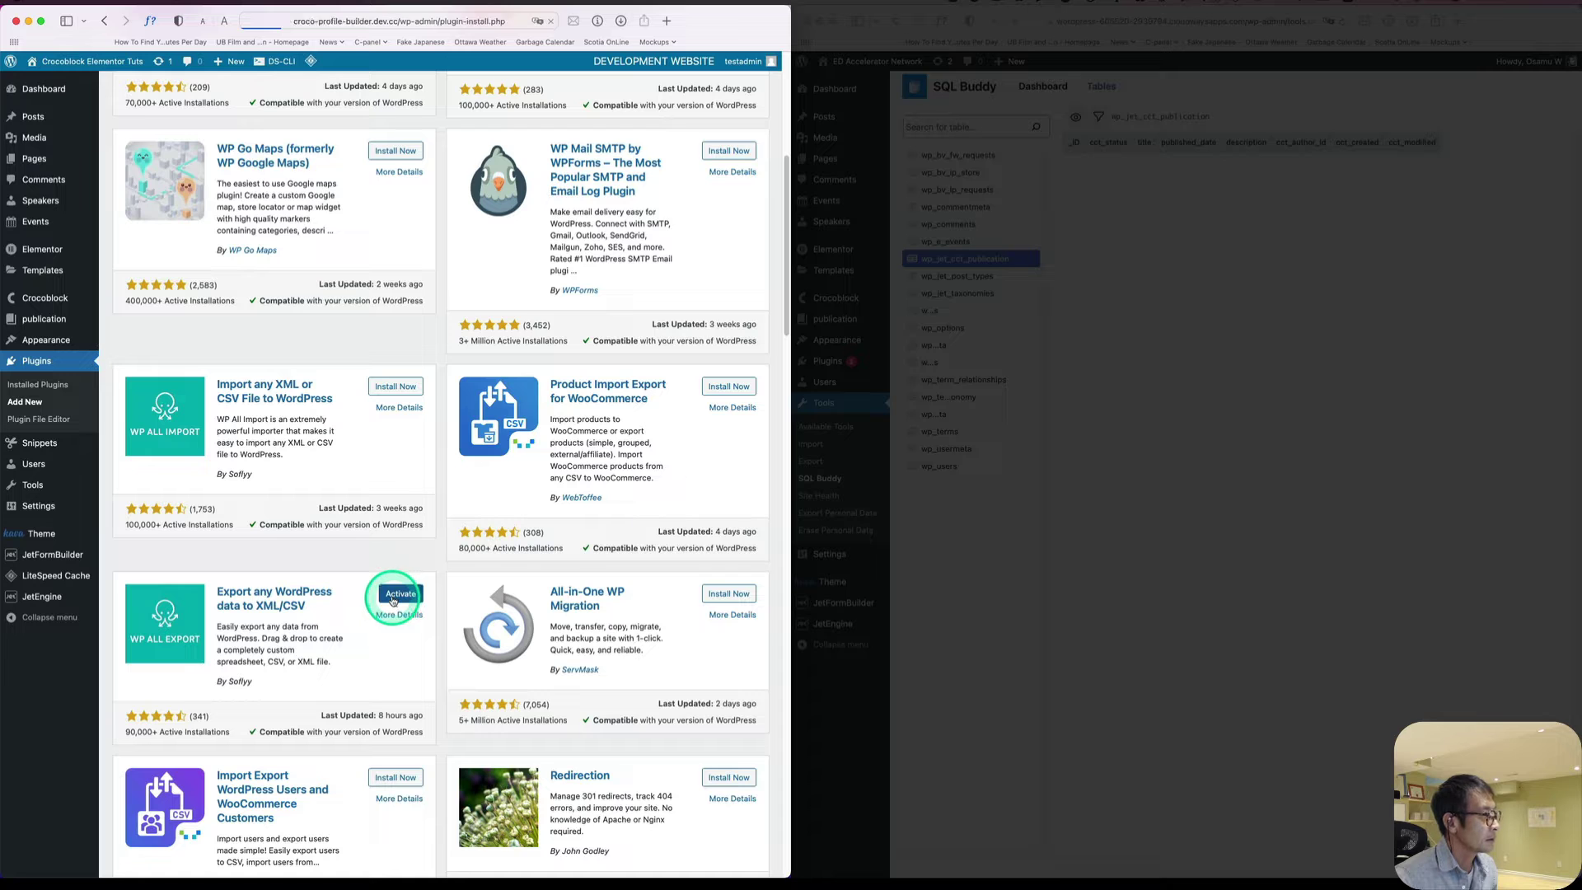
click(392, 595)
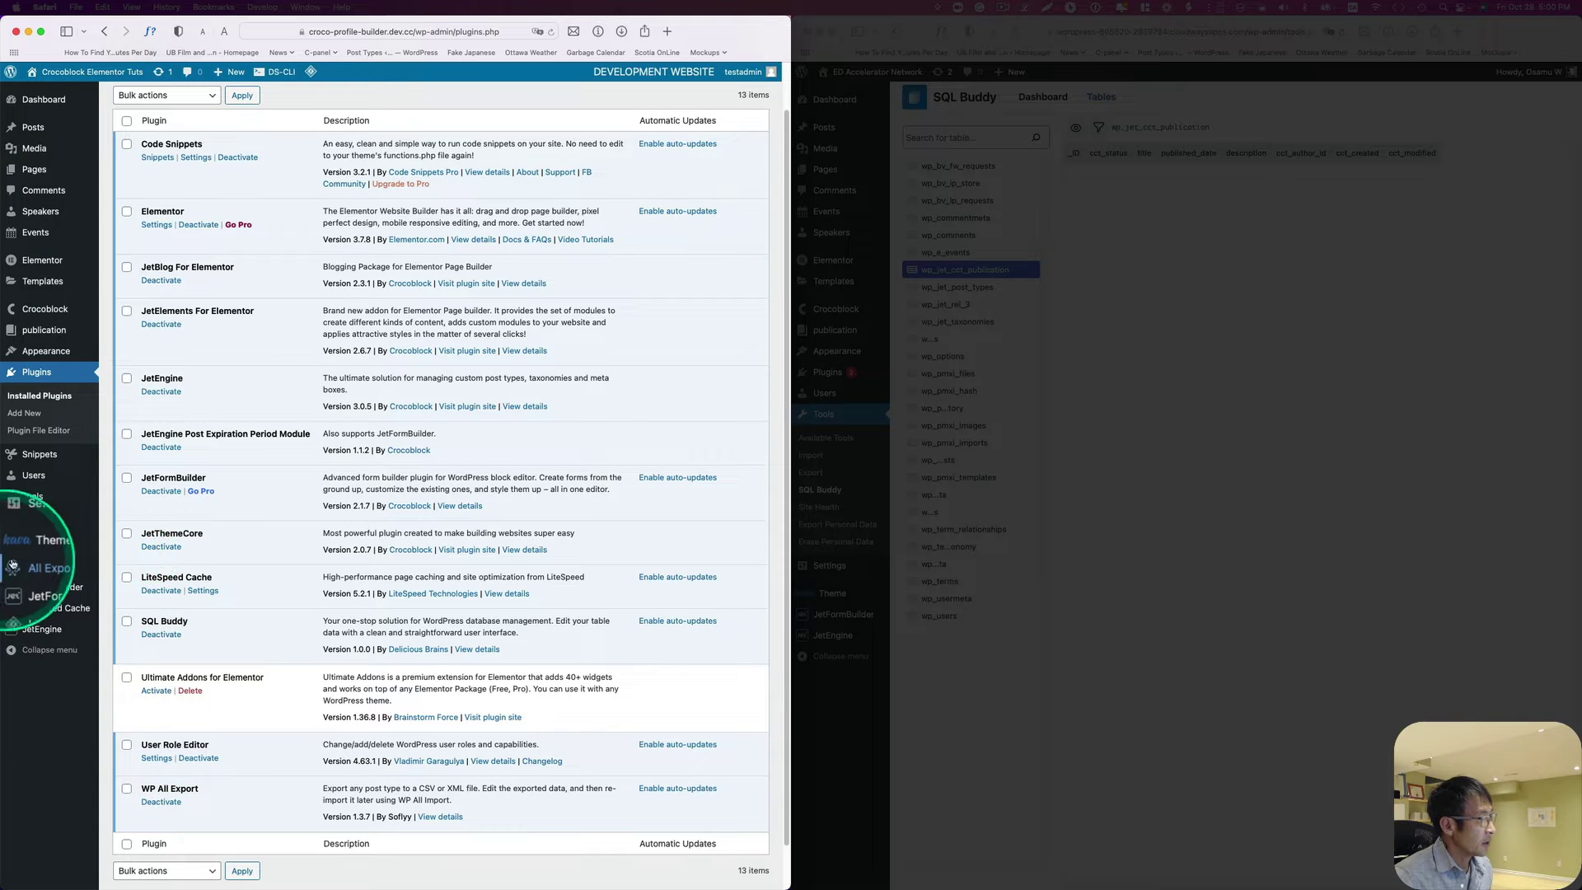
Start a new WP All Export for the Events post type and proceed to customizing the export file.
mouse_move(49, 569)
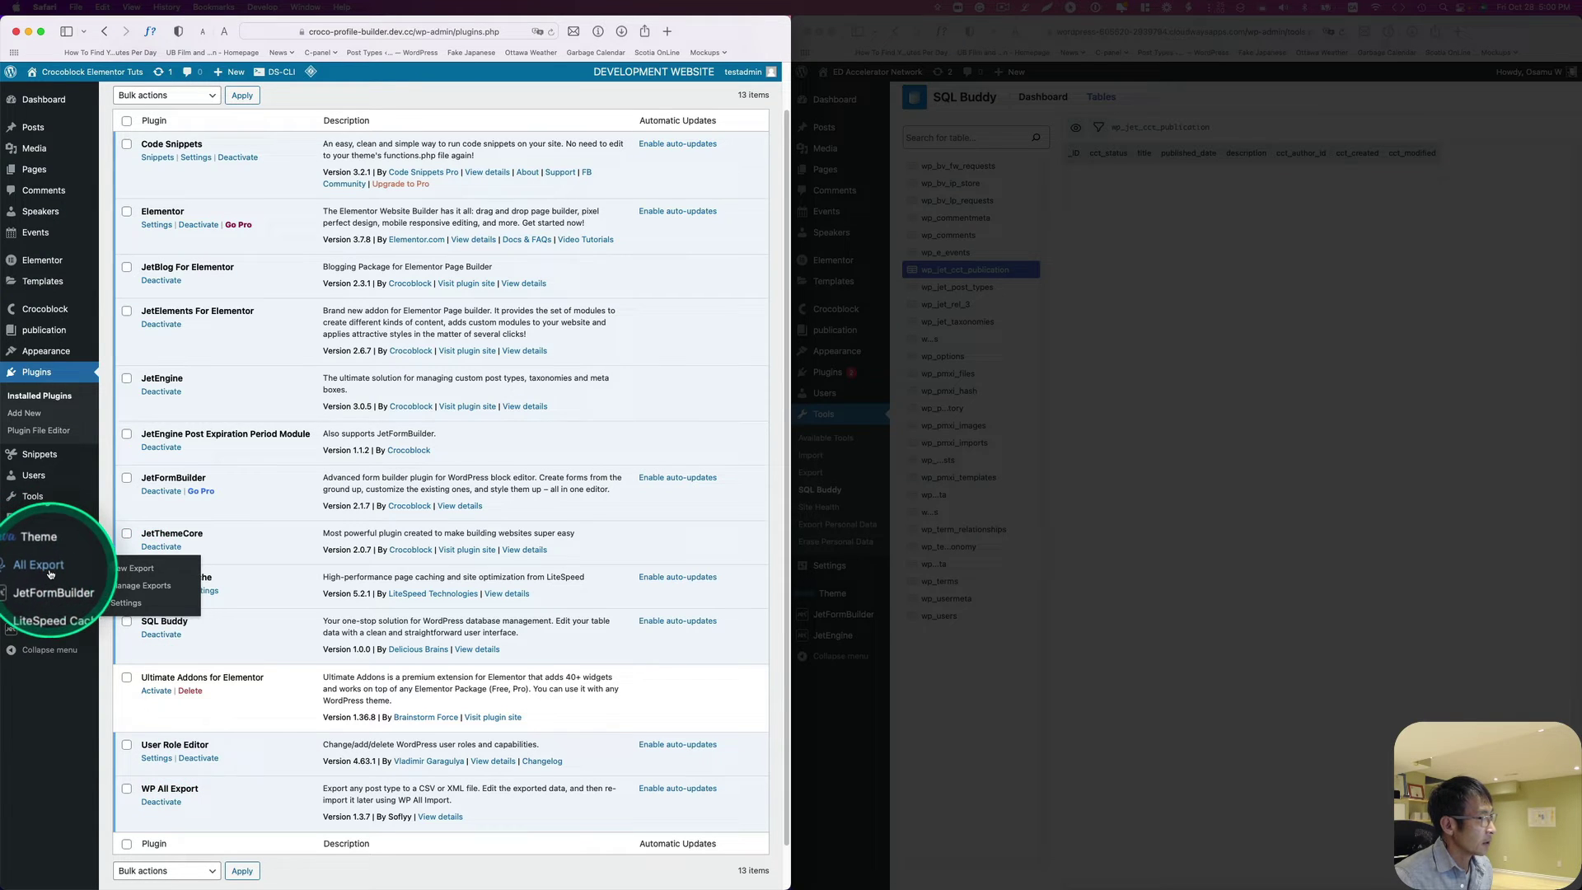
click(137, 574)
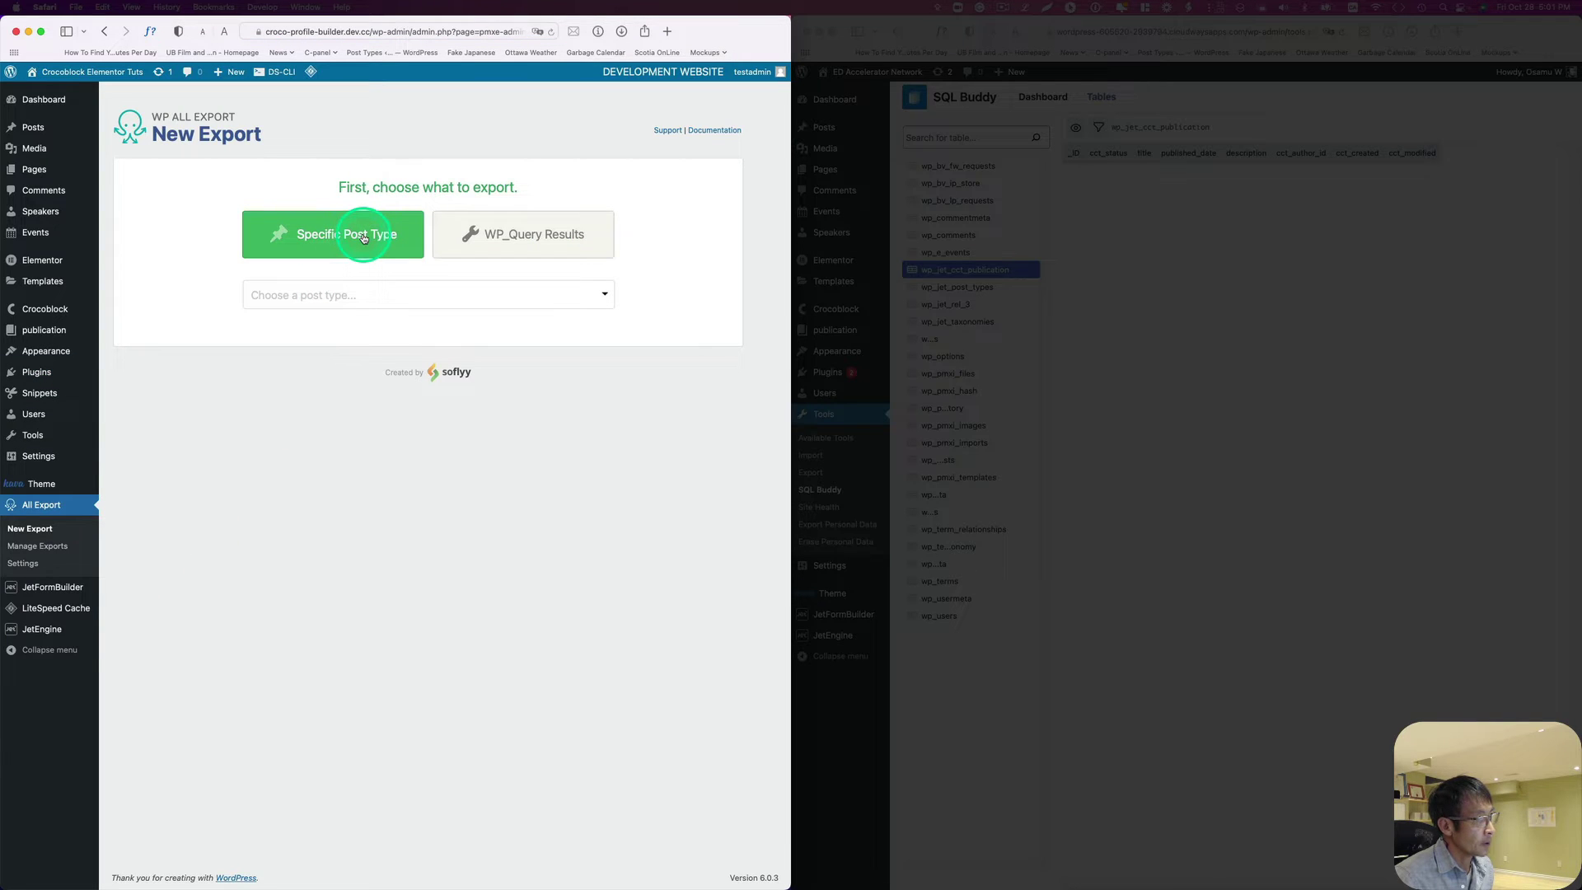
click(367, 295)
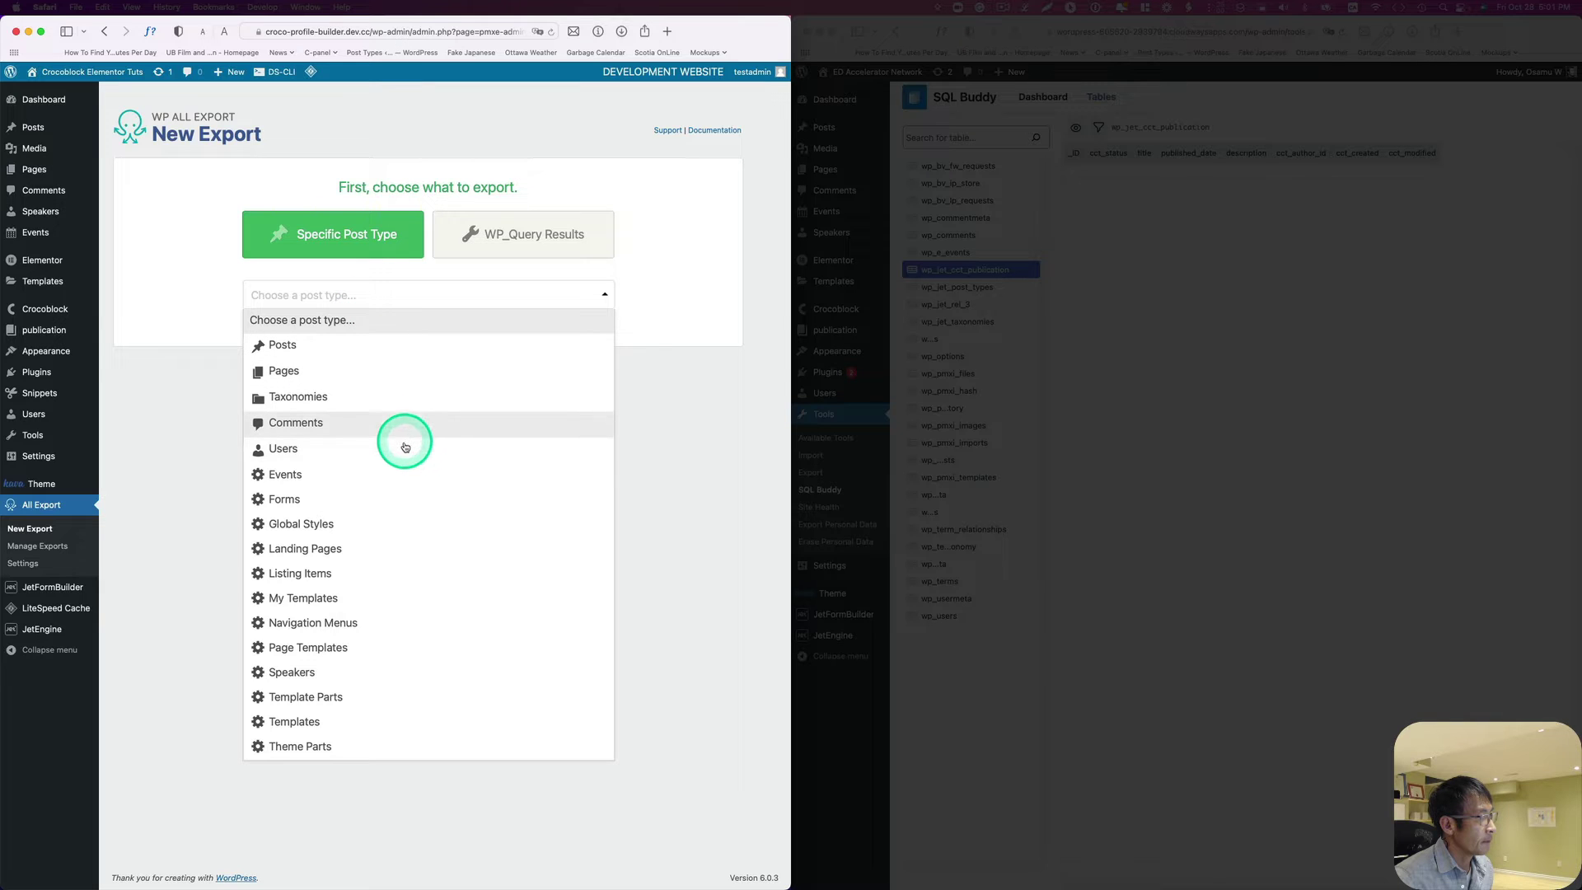
click(287, 480)
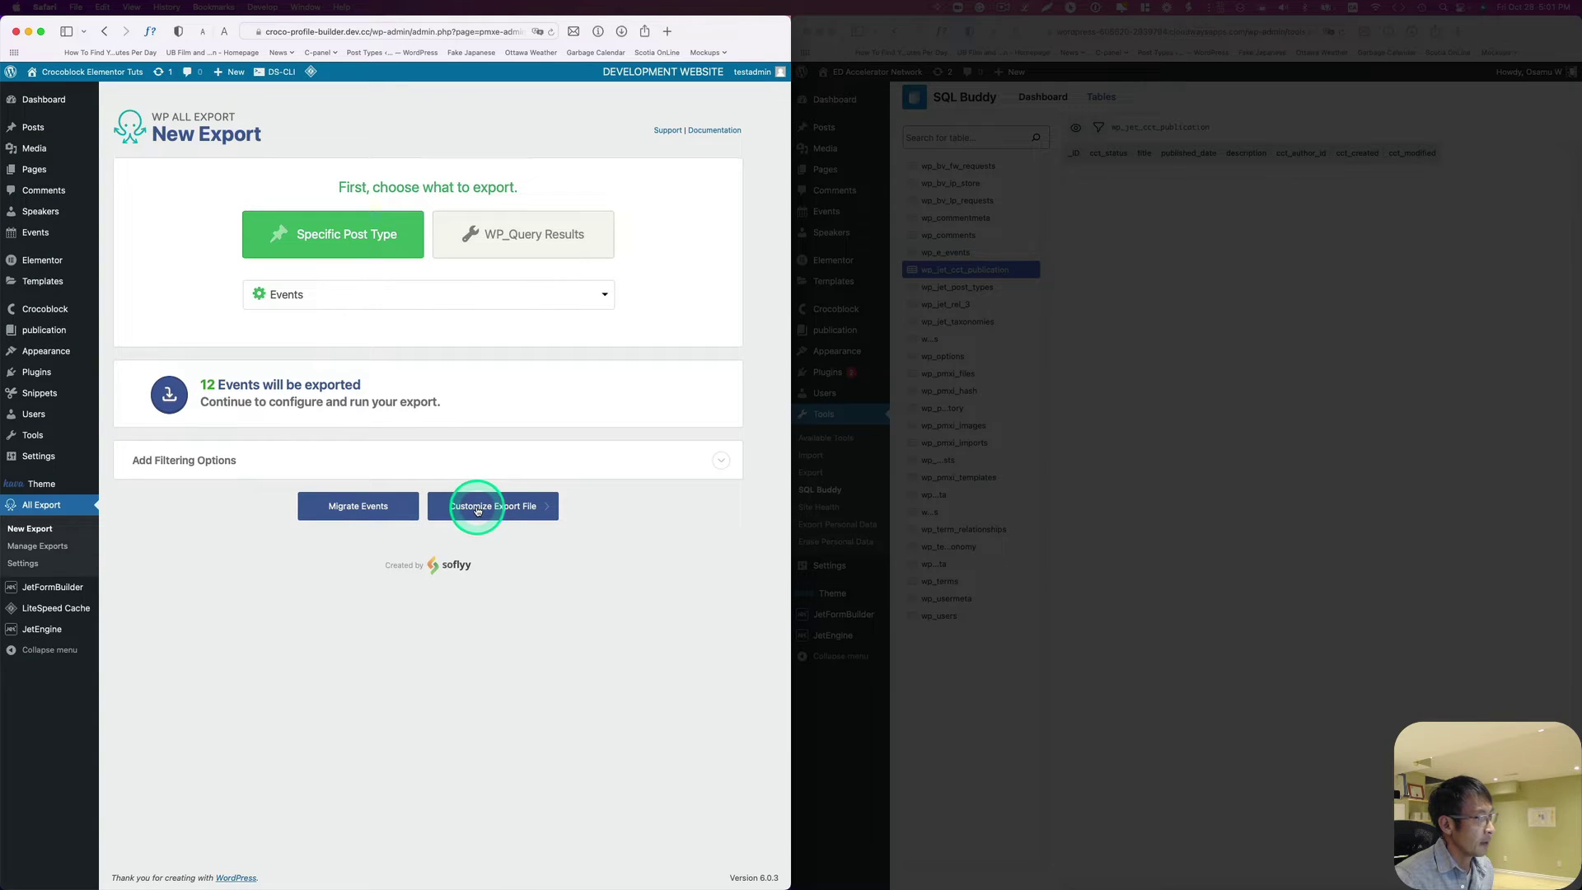
click(478, 508)
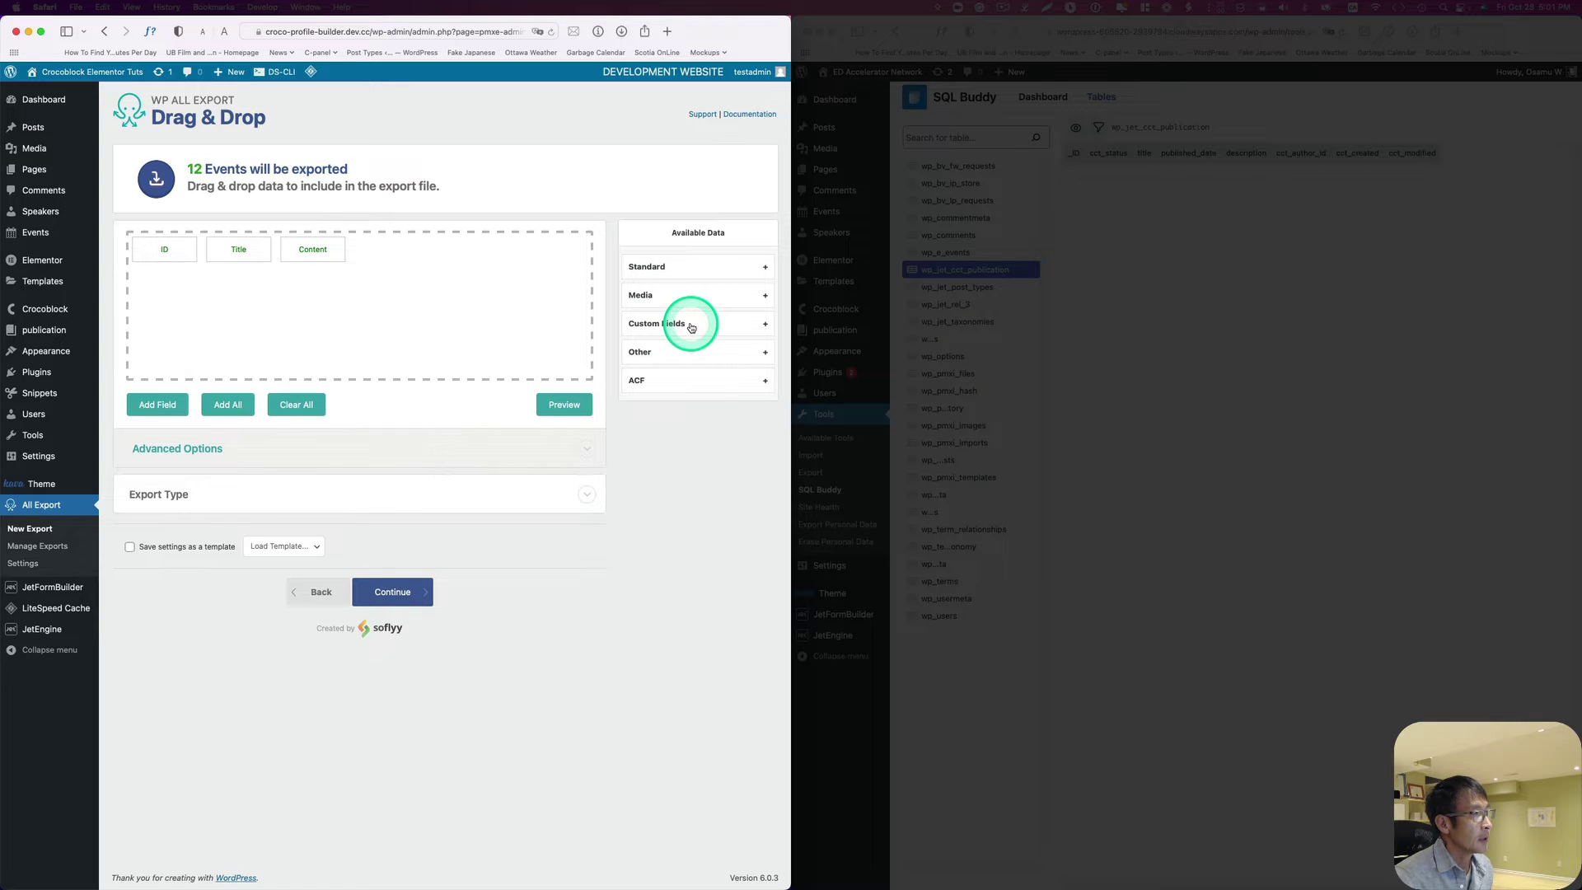
Add the custom fields location, date, time and organizer039s-name to the Events export columns.
click(685, 266)
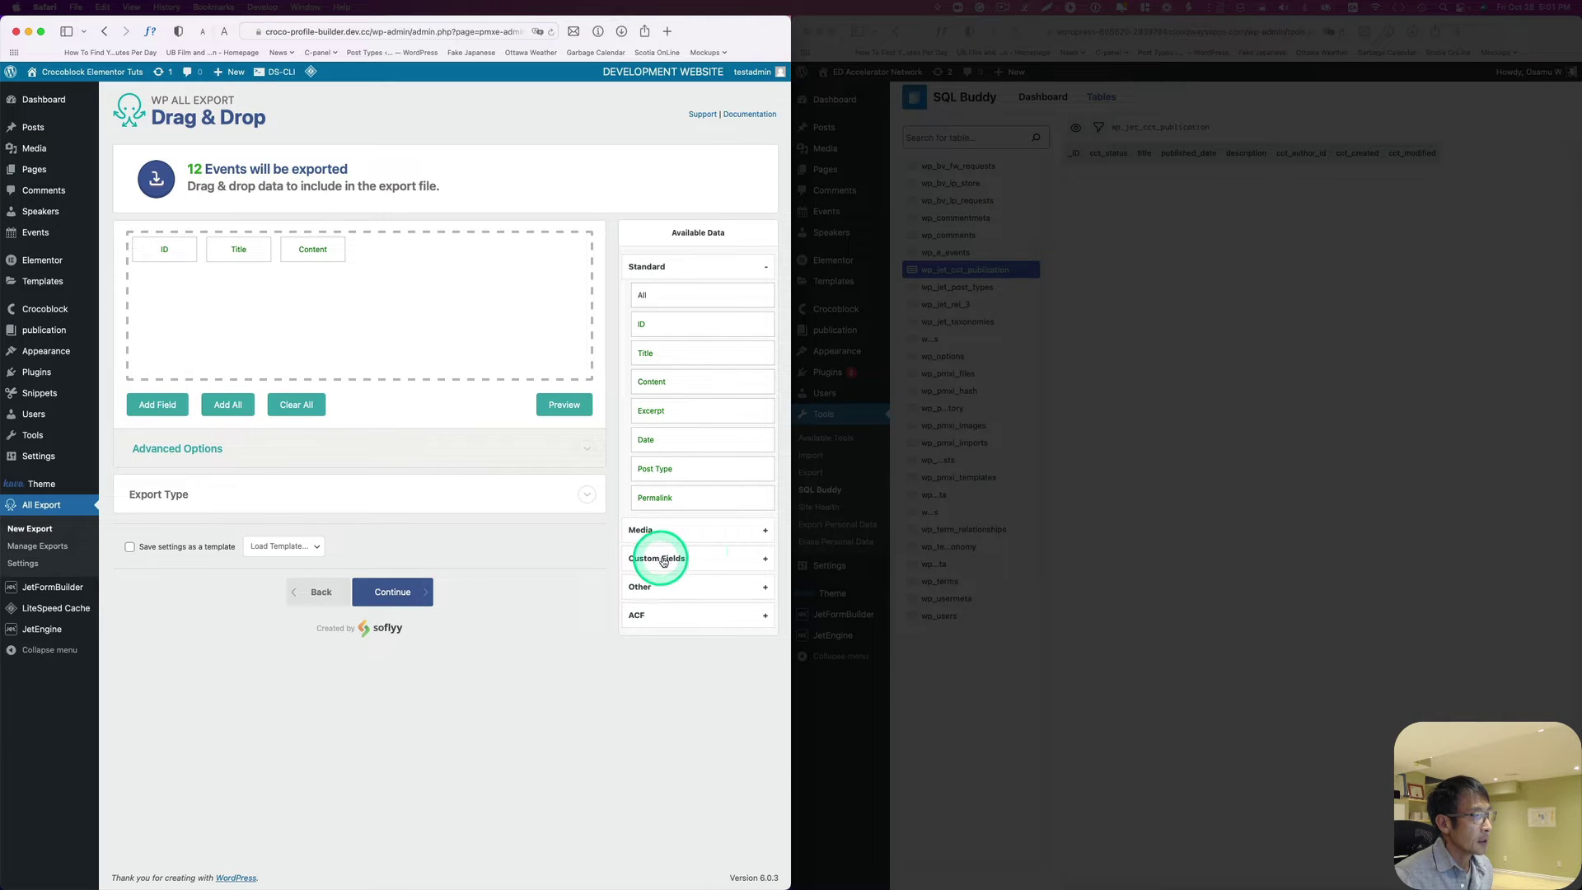
click(761, 558)
scroll(741, 557, down, 1)
drag(678, 600, 459, 229)
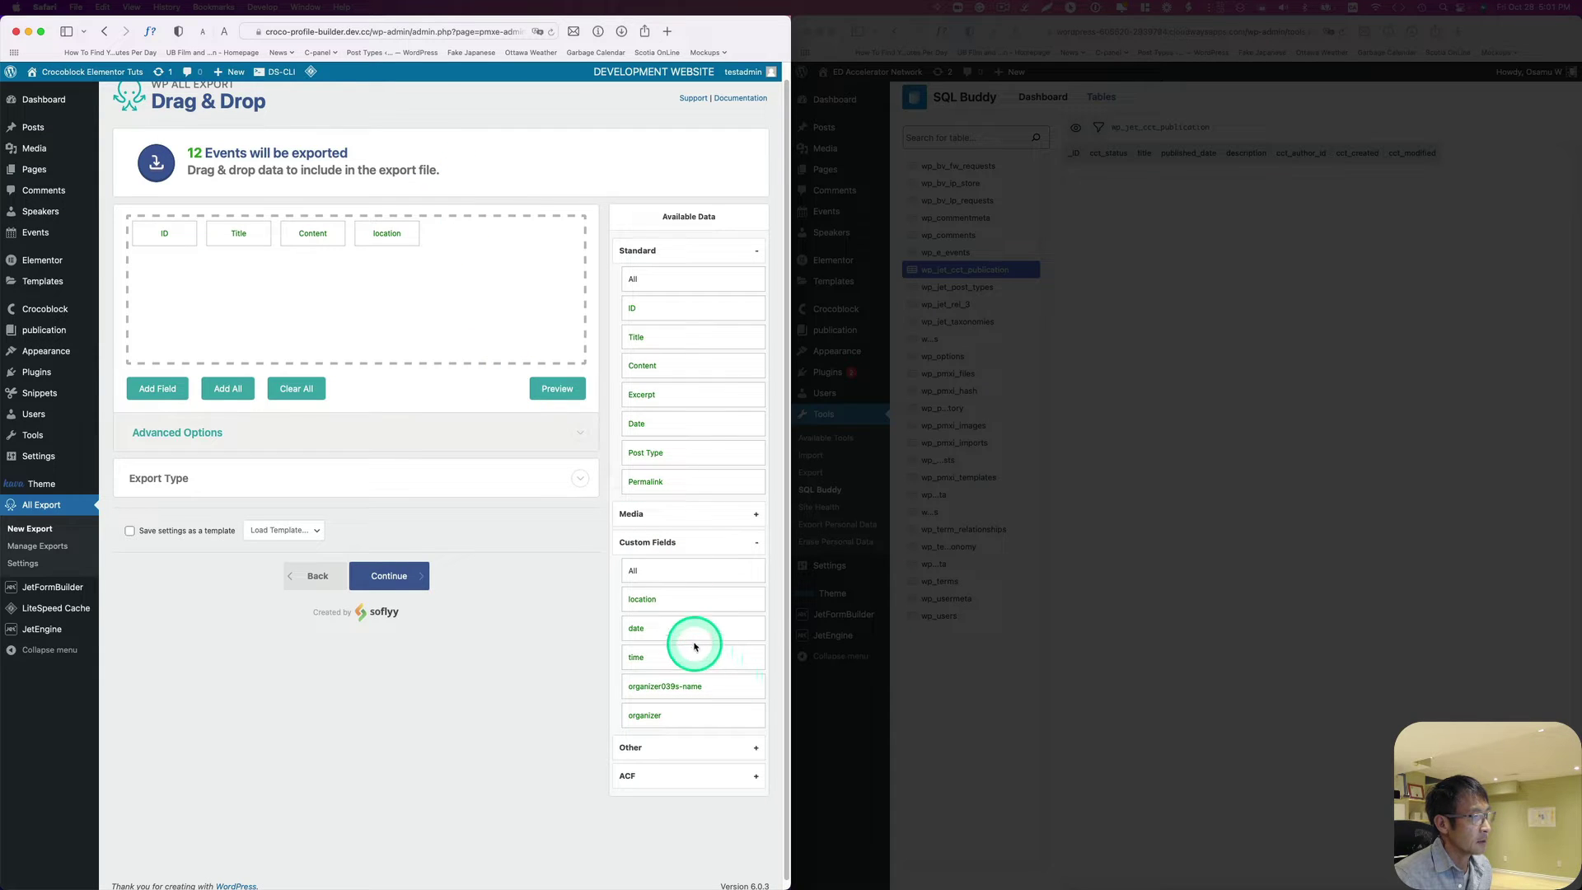
drag(671, 629, 492, 240)
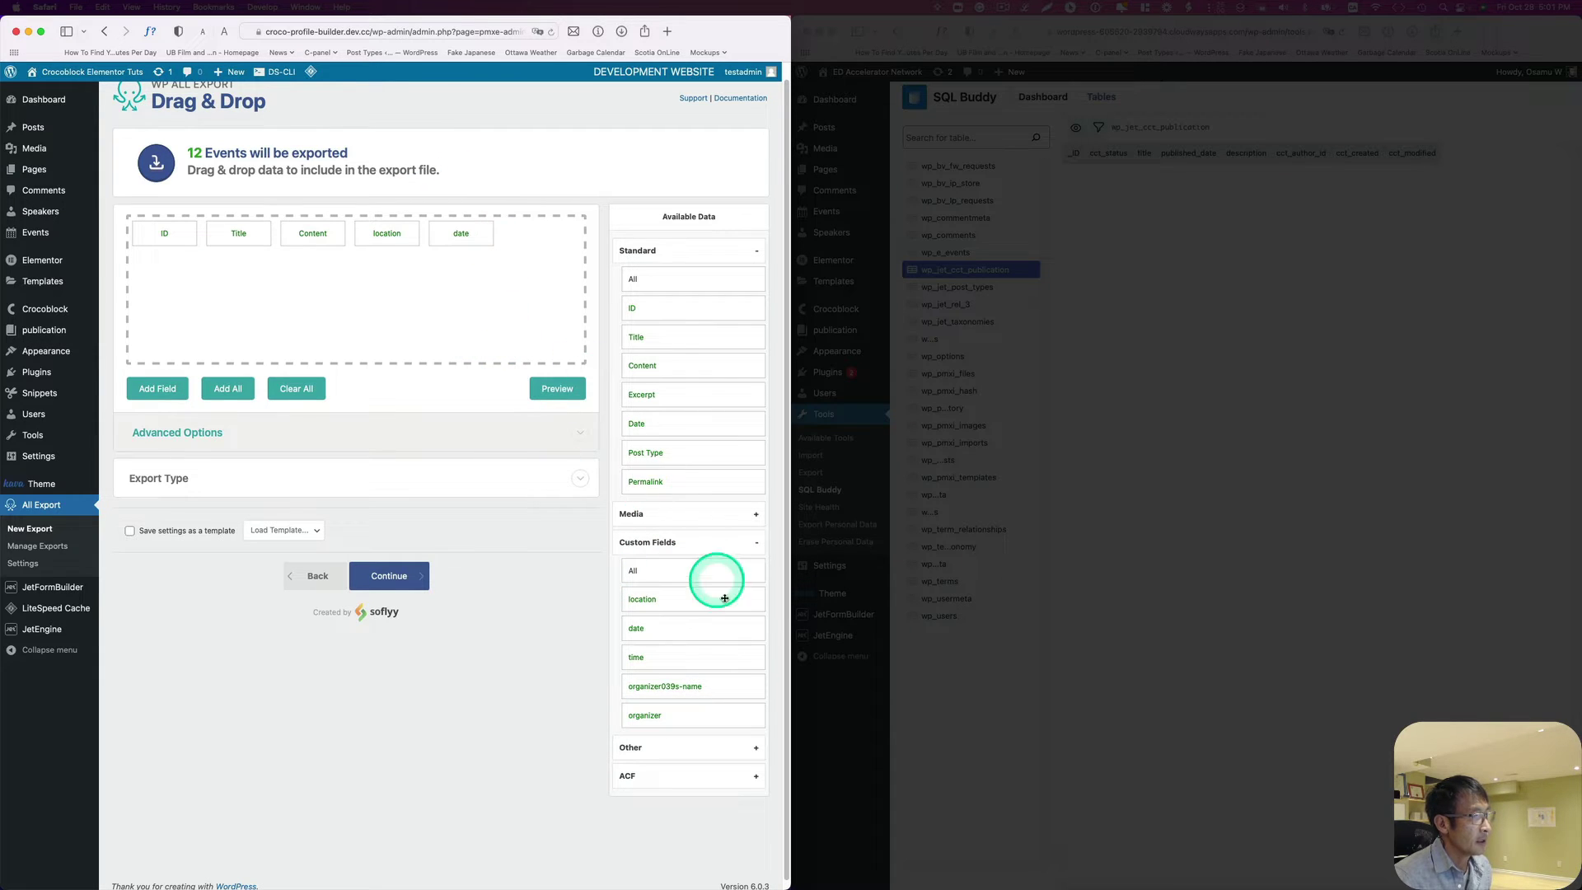
drag(709, 650, 568, 248)
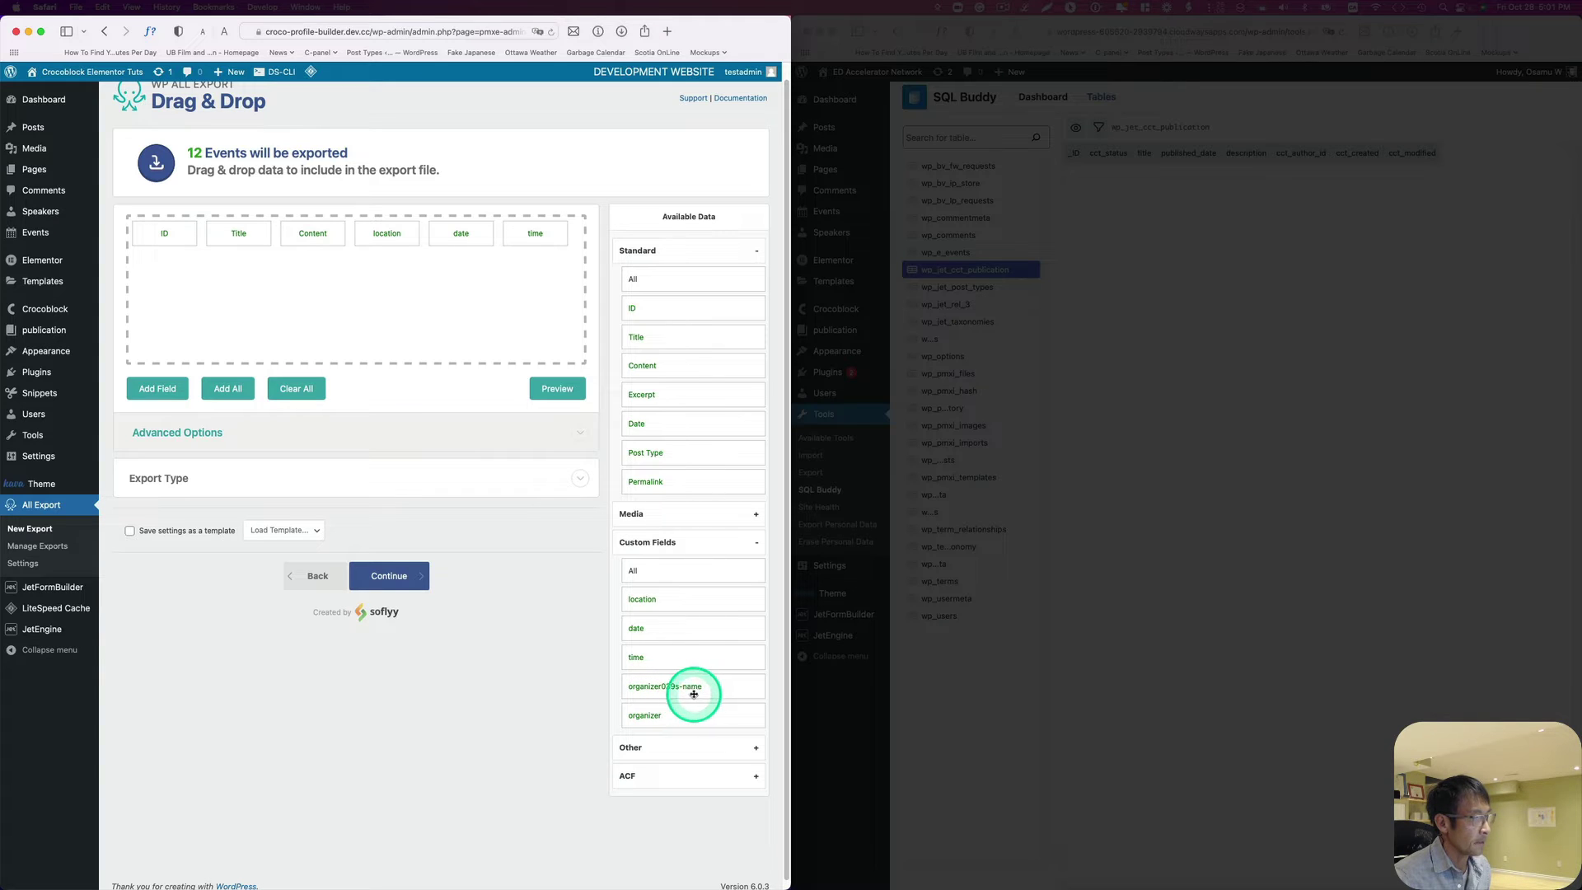
drag(676, 691, 417, 290)
Preview the Events export, check the organizer039s-name values across the rows, and close the preview.
click(564, 393)
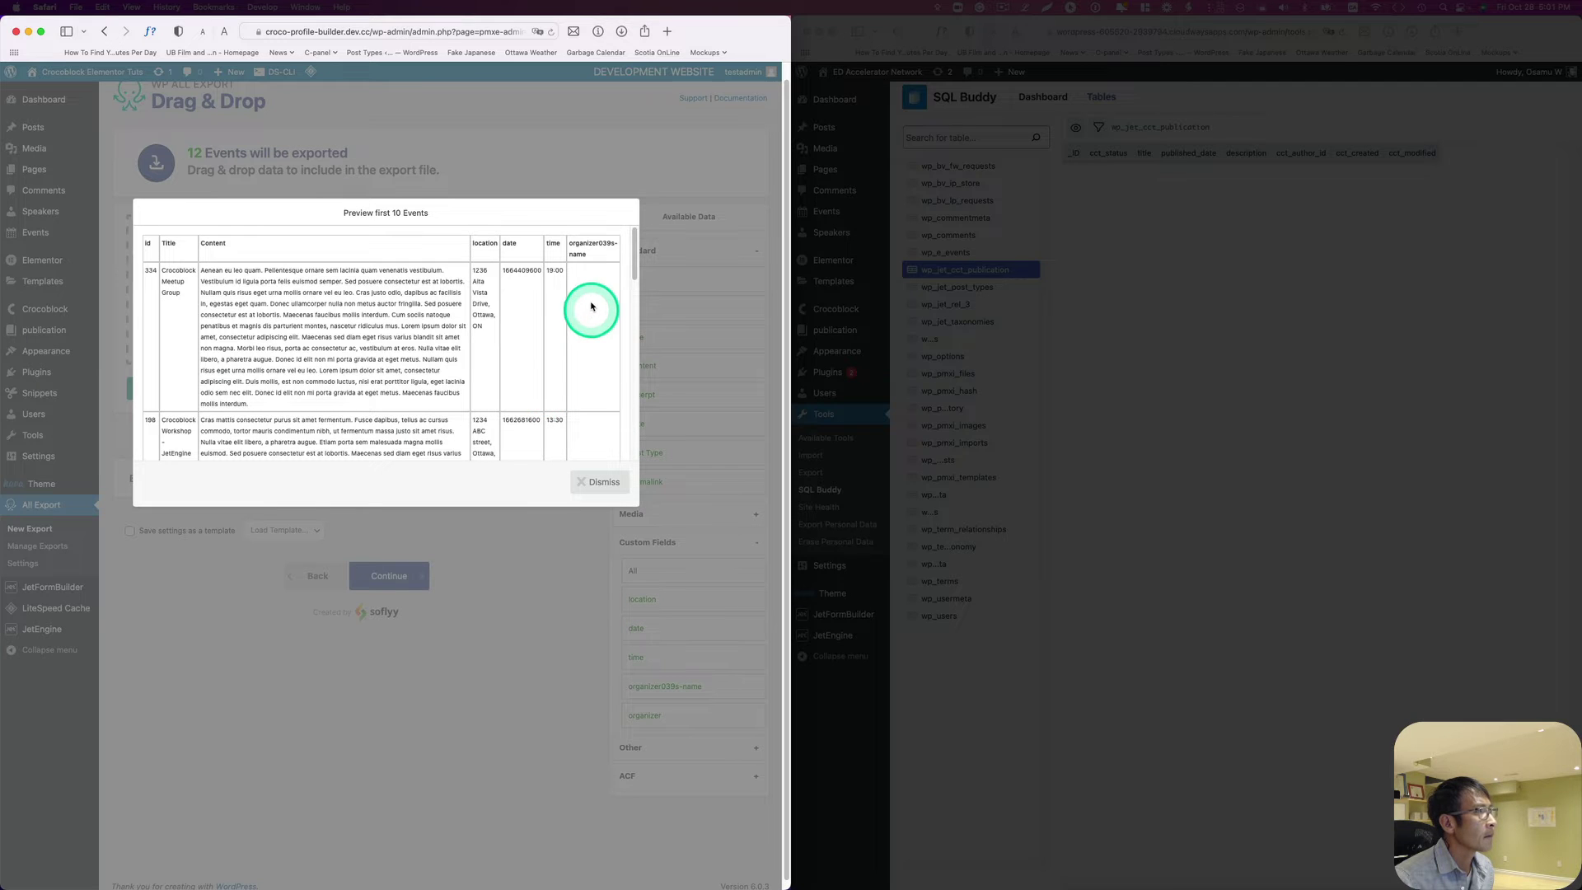
scroll(602, 398, down, 6)
scroll(602, 399, up, 10)
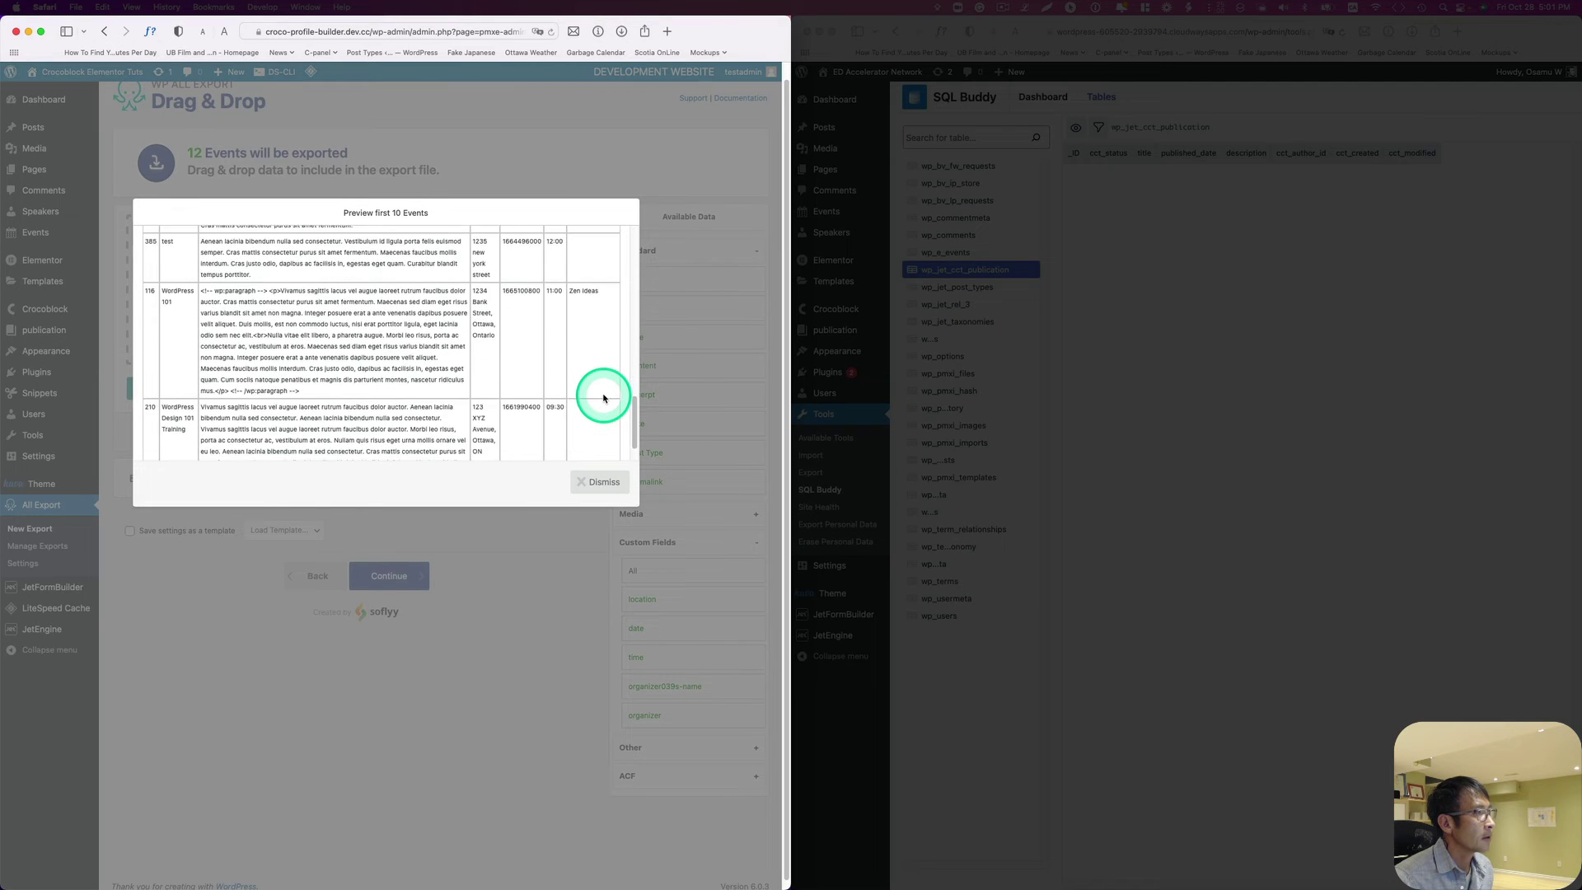
scroll(601, 383, up, 4)
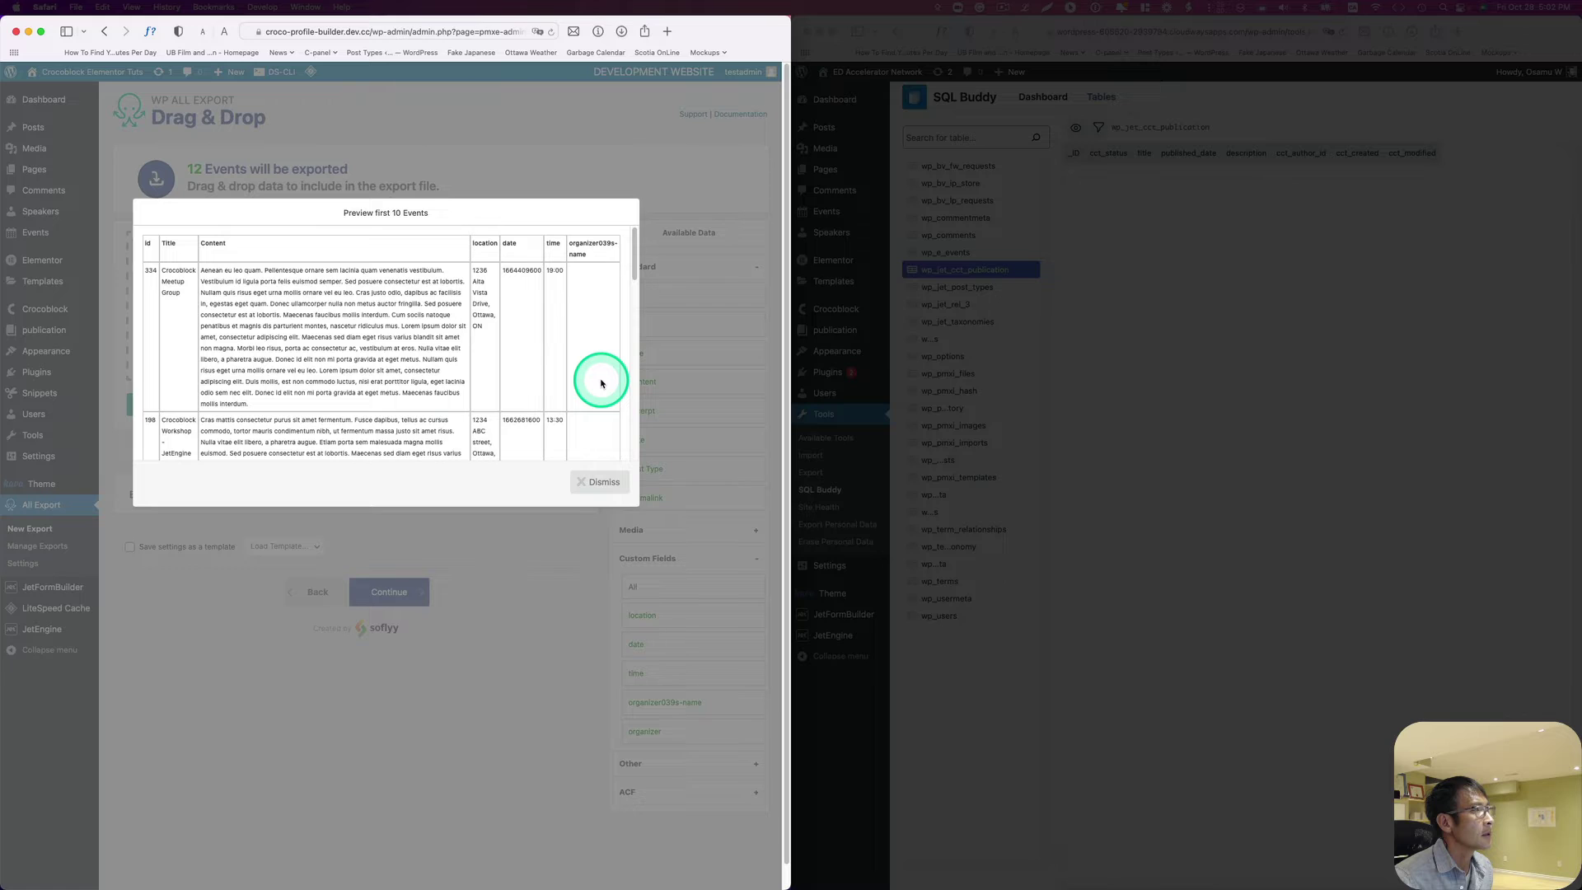
scroll(602, 383, down, 8)
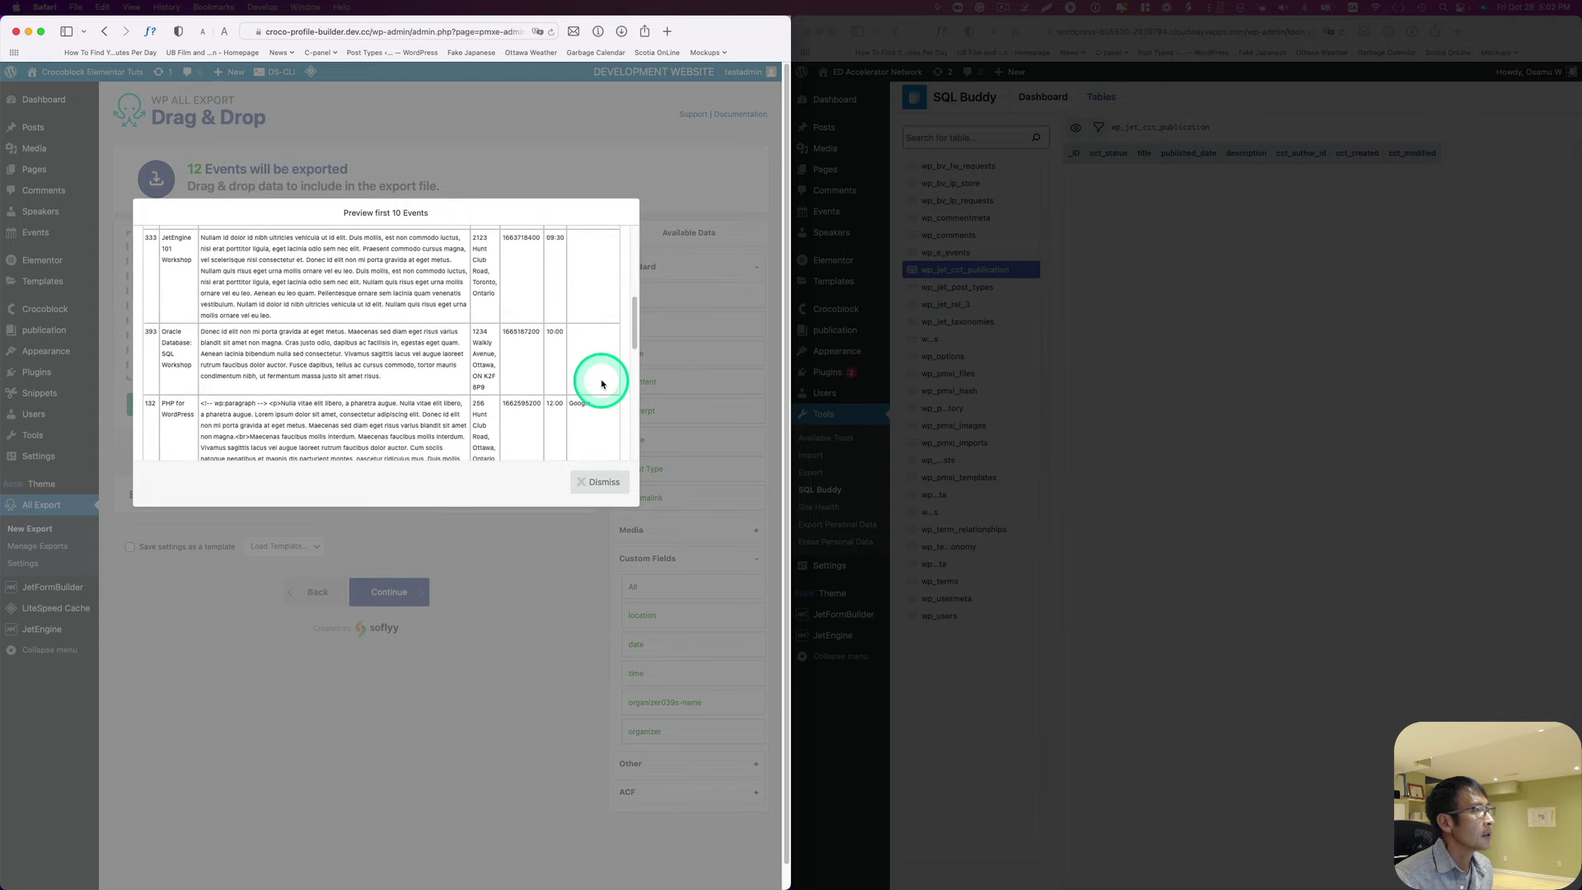
scroll(602, 383, down, 8)
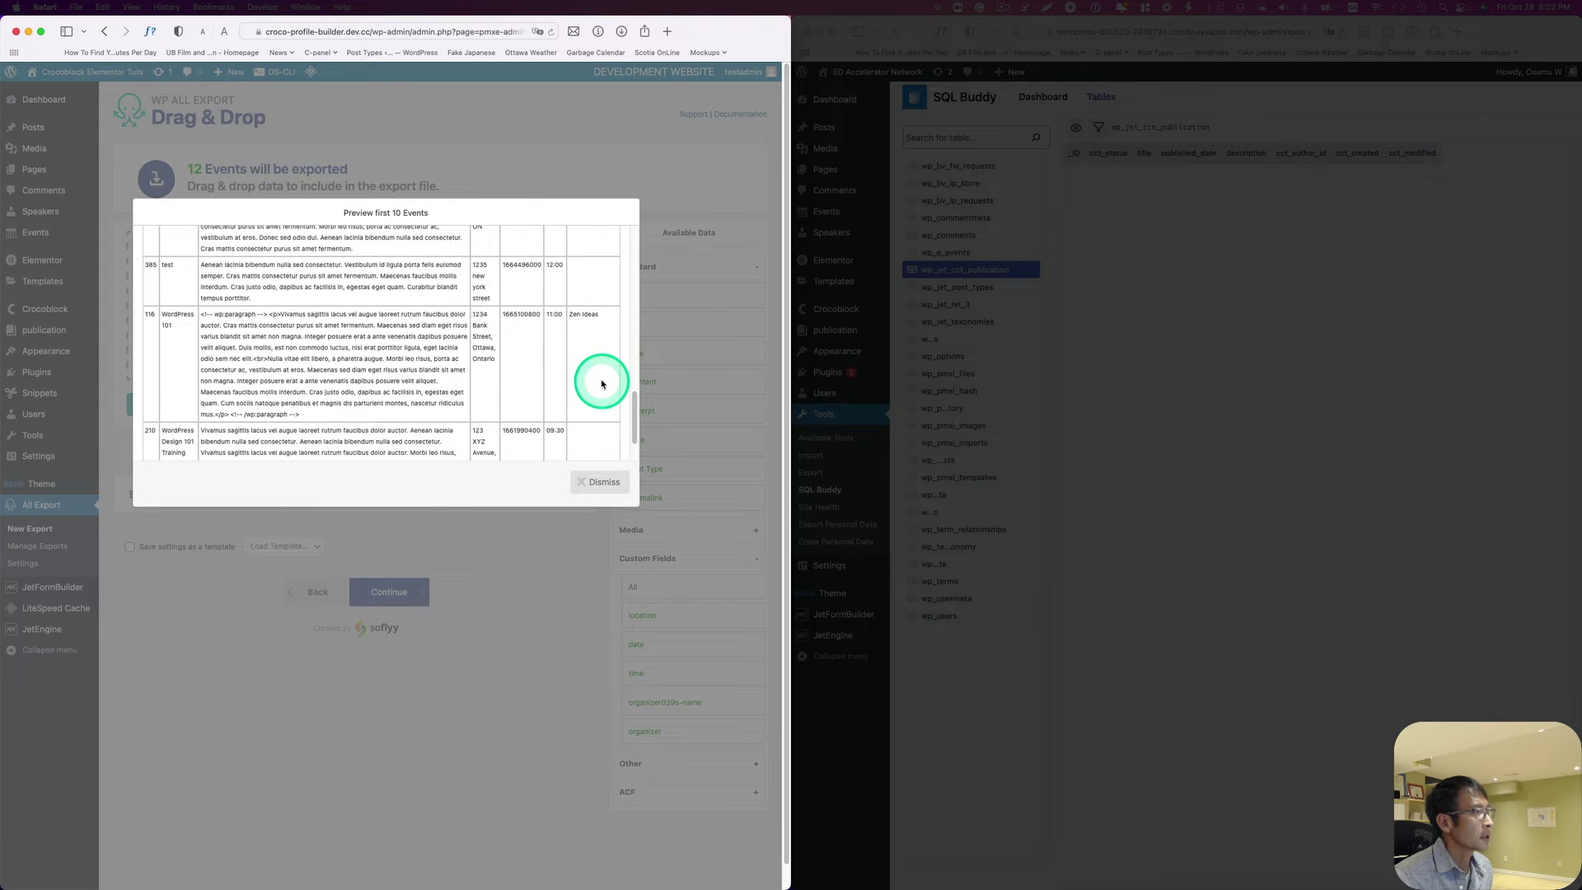
click(594, 482)
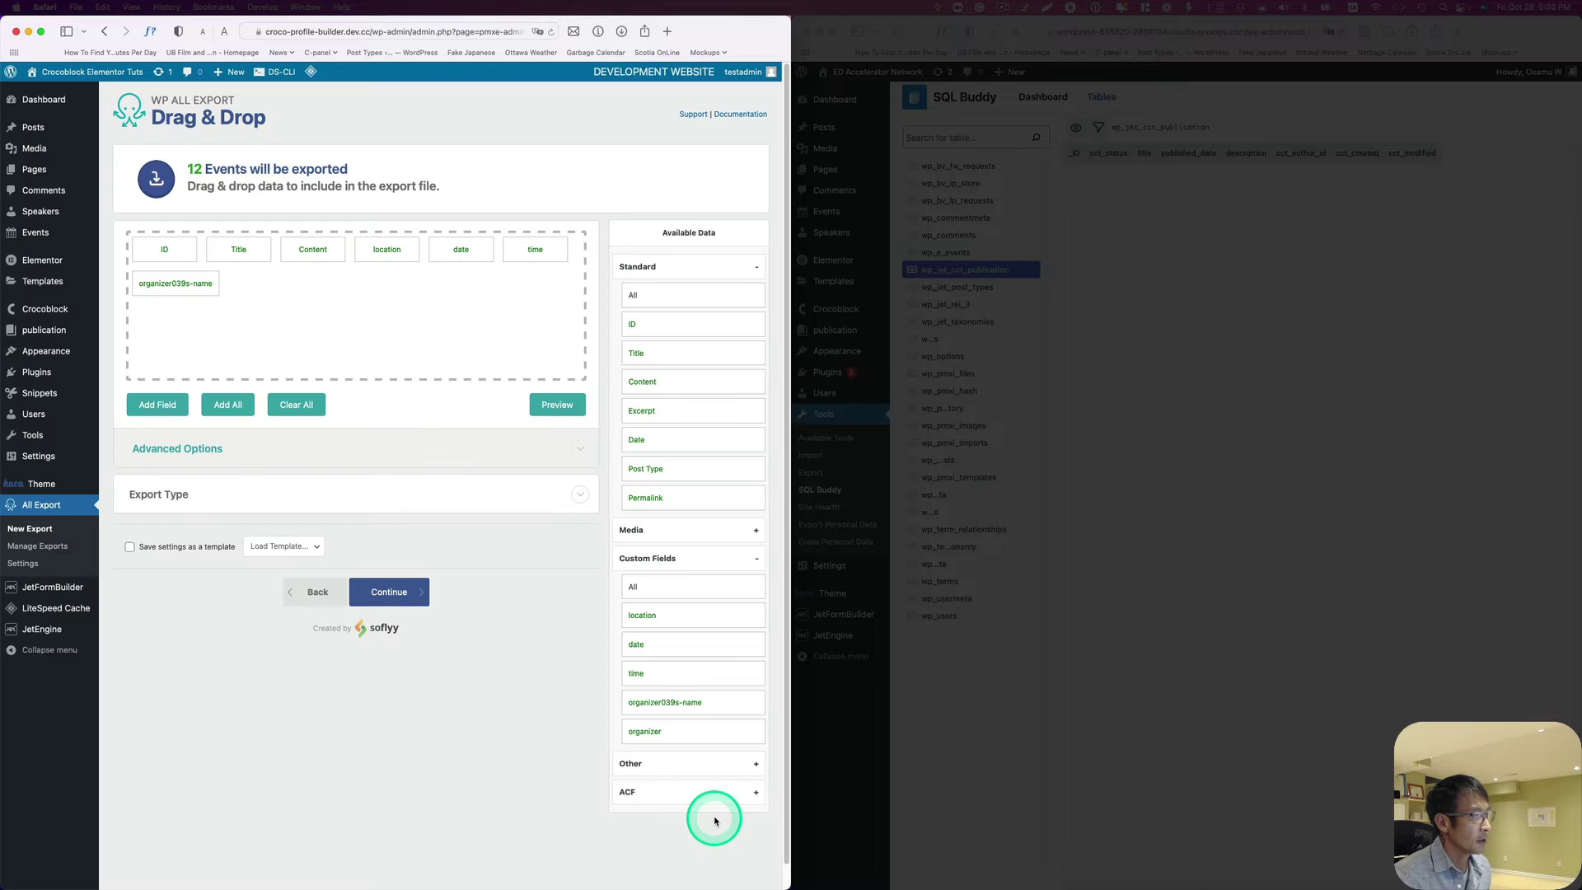
Add the organizer custom field to the export and preview the rows to compare it with organizer039s-name.
drag(682, 747, 421, 338)
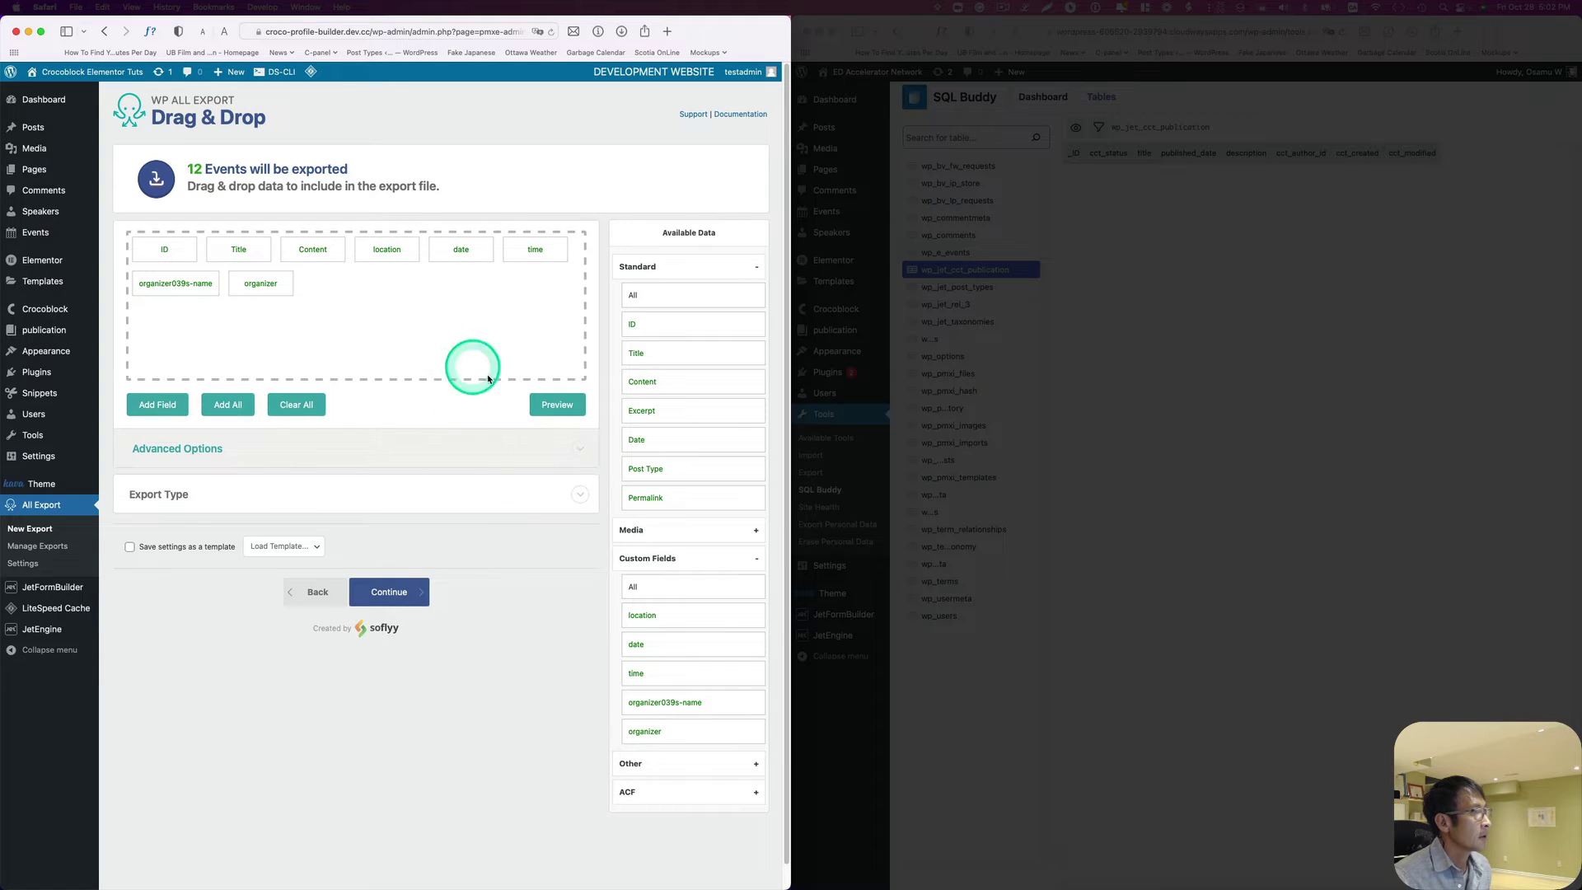
click(547, 410)
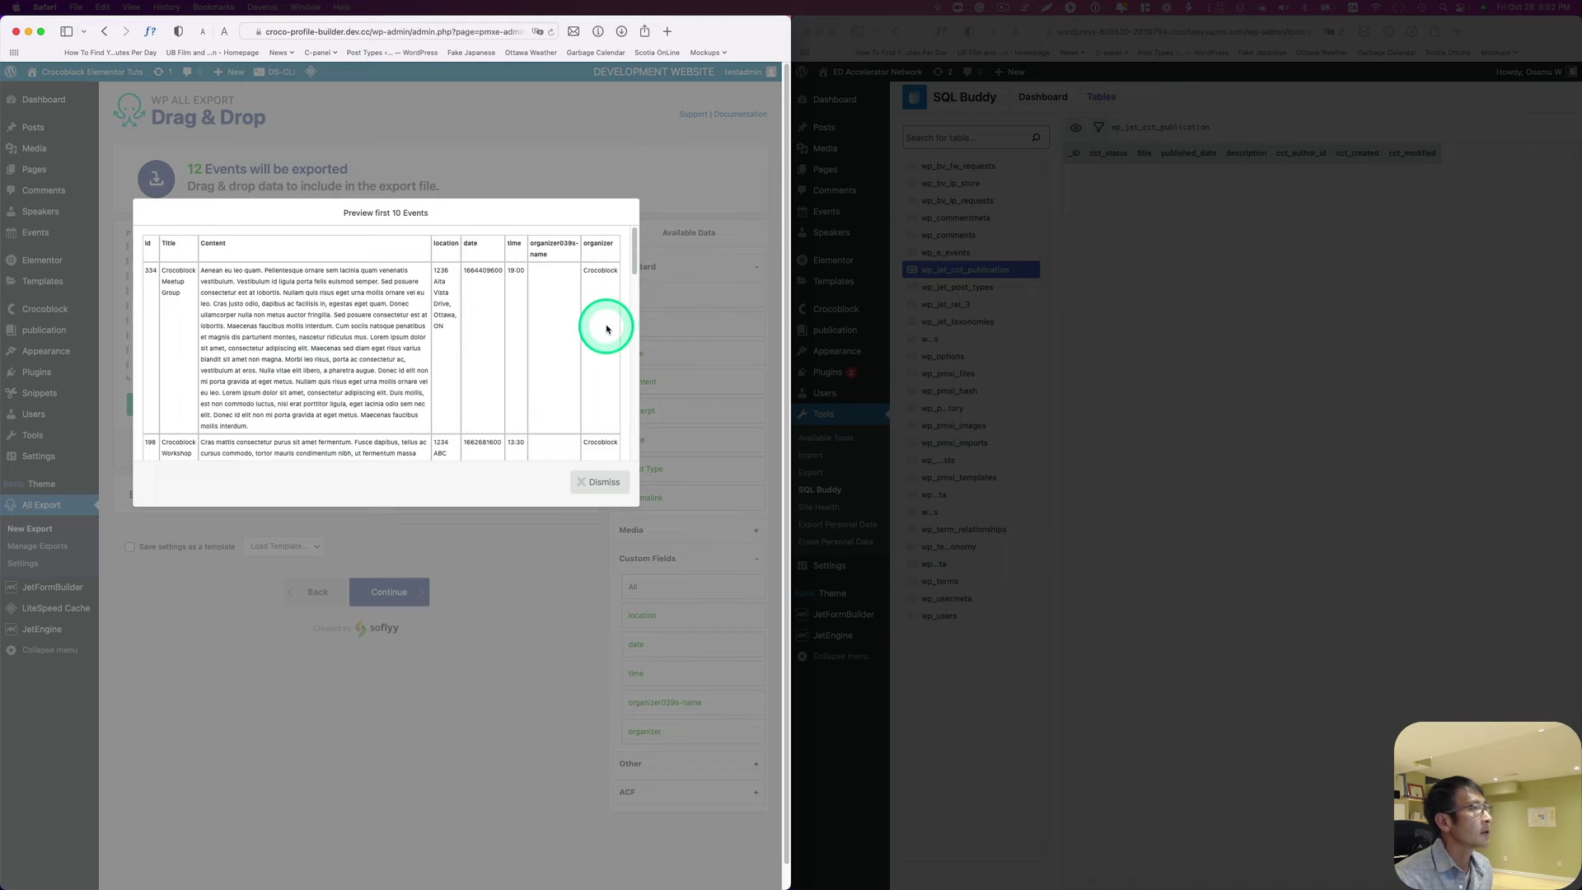
scroll(578, 316, down, 10)
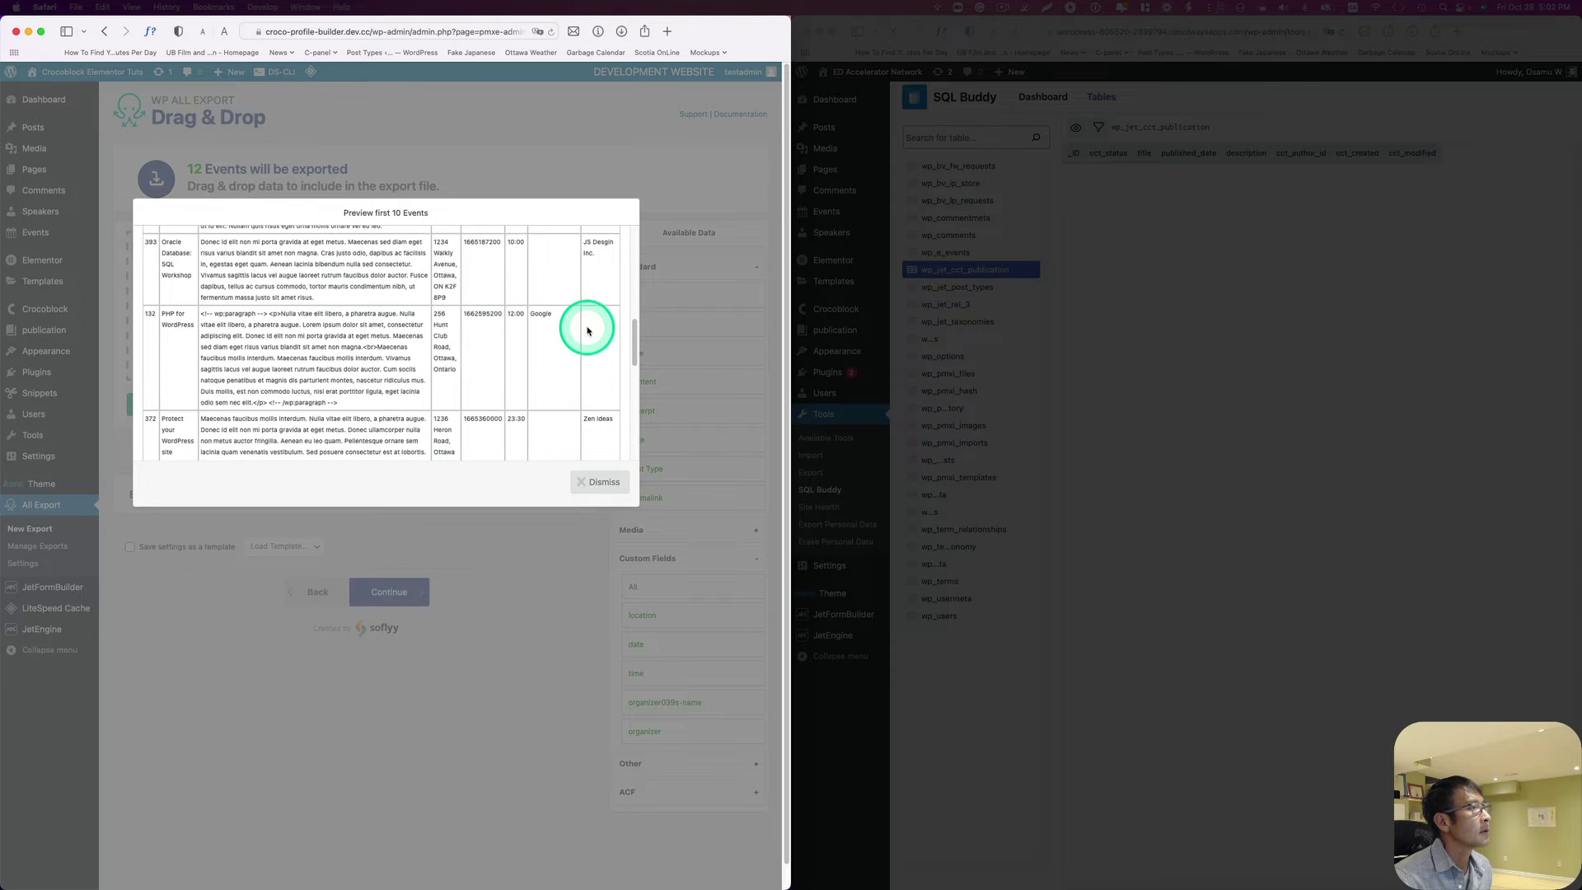
scroll(564, 353, down, 10)
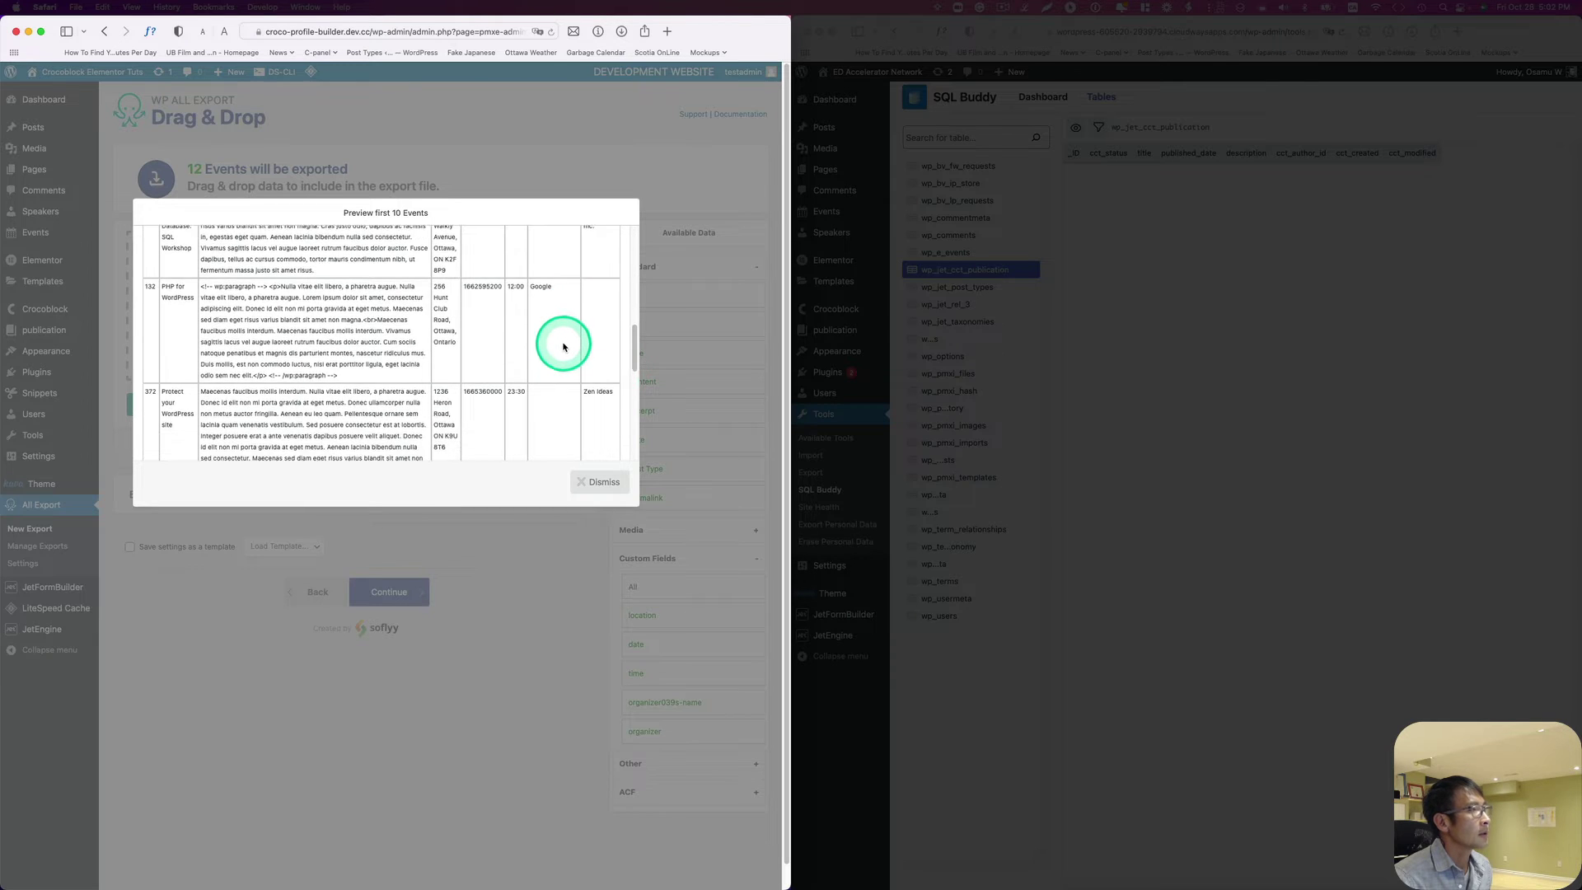
scroll(564, 356, up, 5)
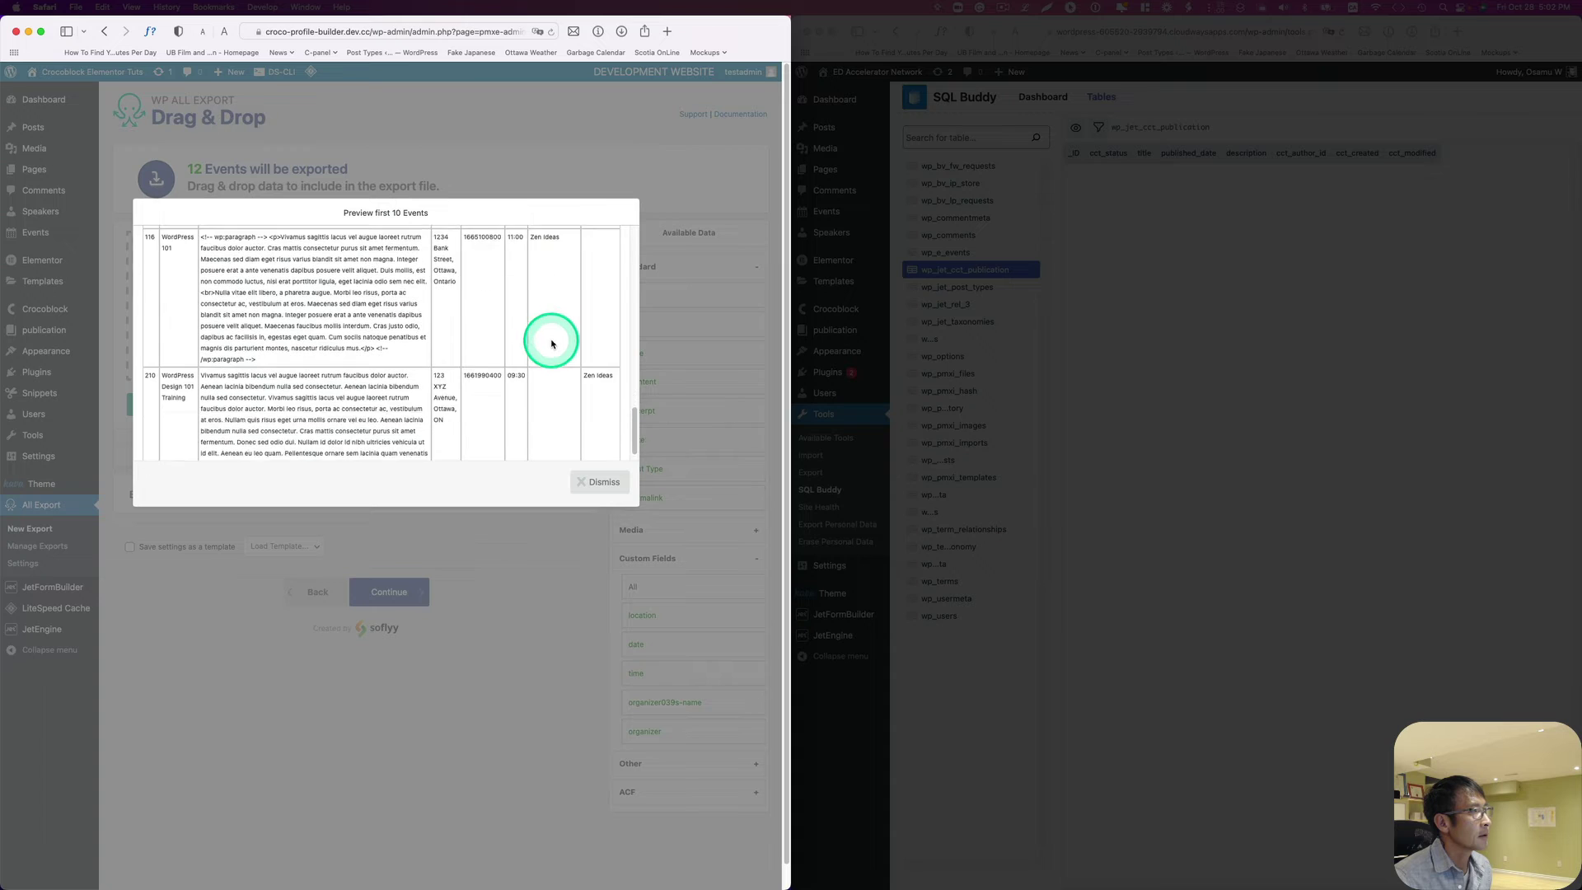
scroll(548, 354, up, 10)
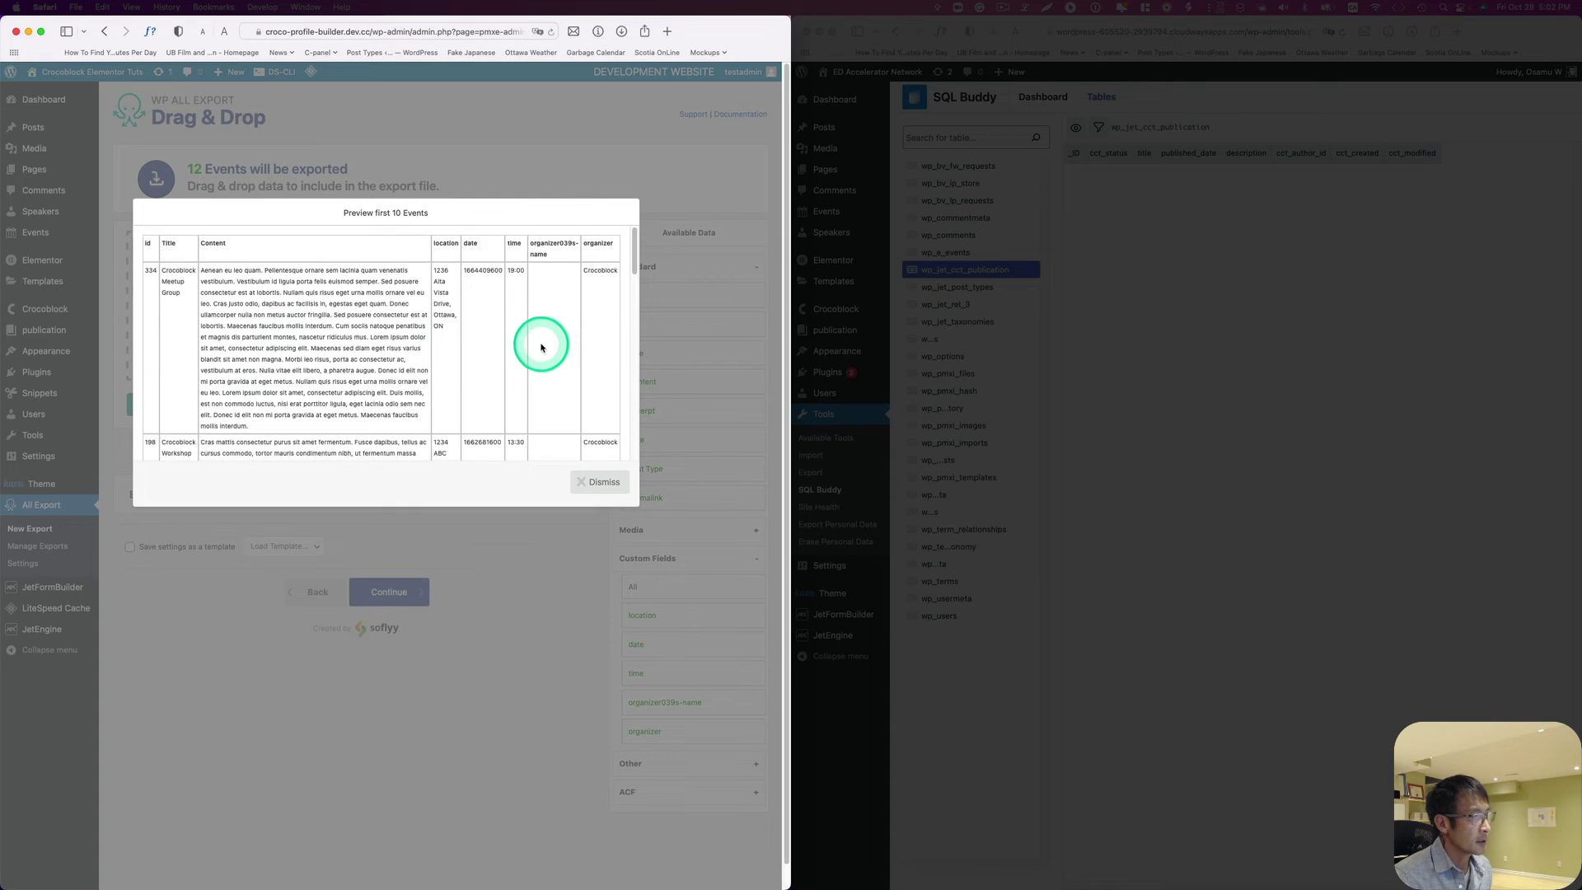
click(600, 481)
Delete the organizer039s-name field from the Events export columns.
click(195, 284)
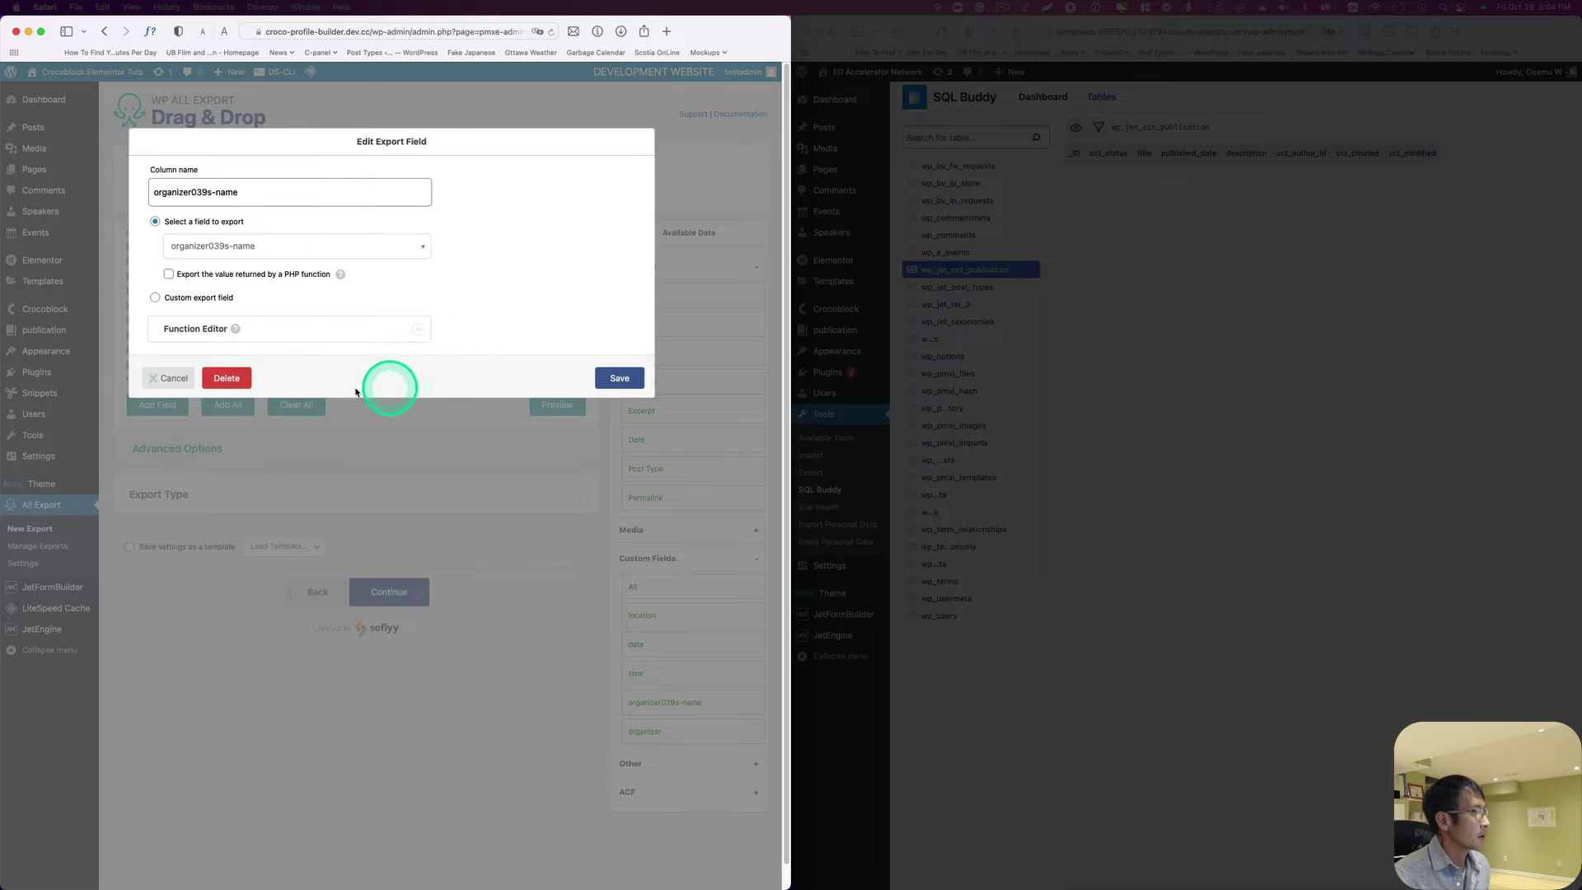
click(236, 383)
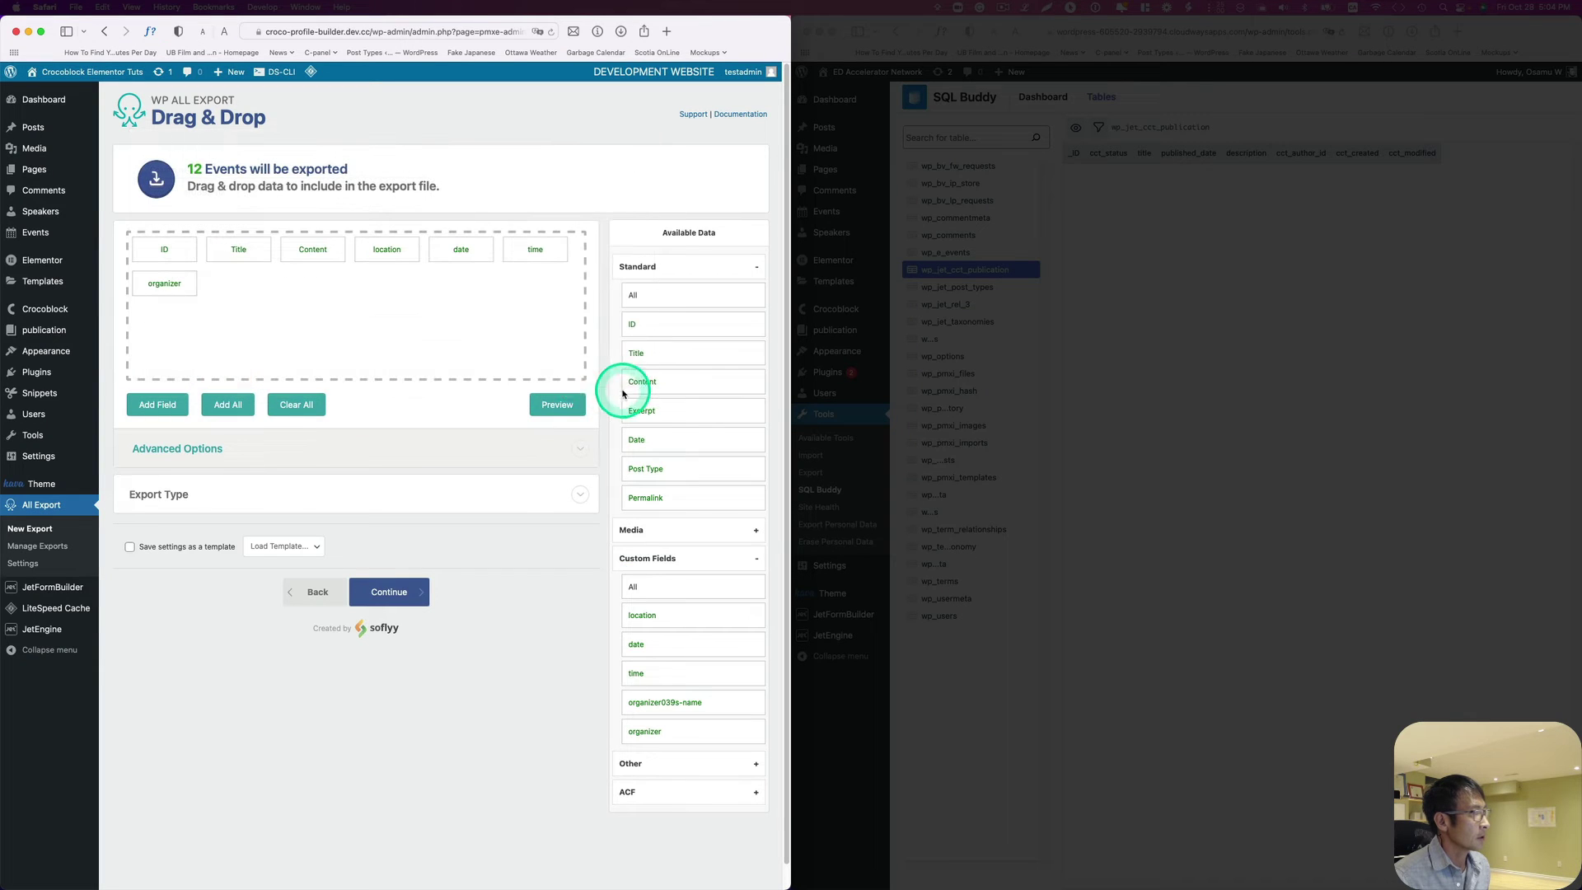
Run the Events export with its default settings and download the exported data as a CSV file.
drag(785, 310, 1566, 258)
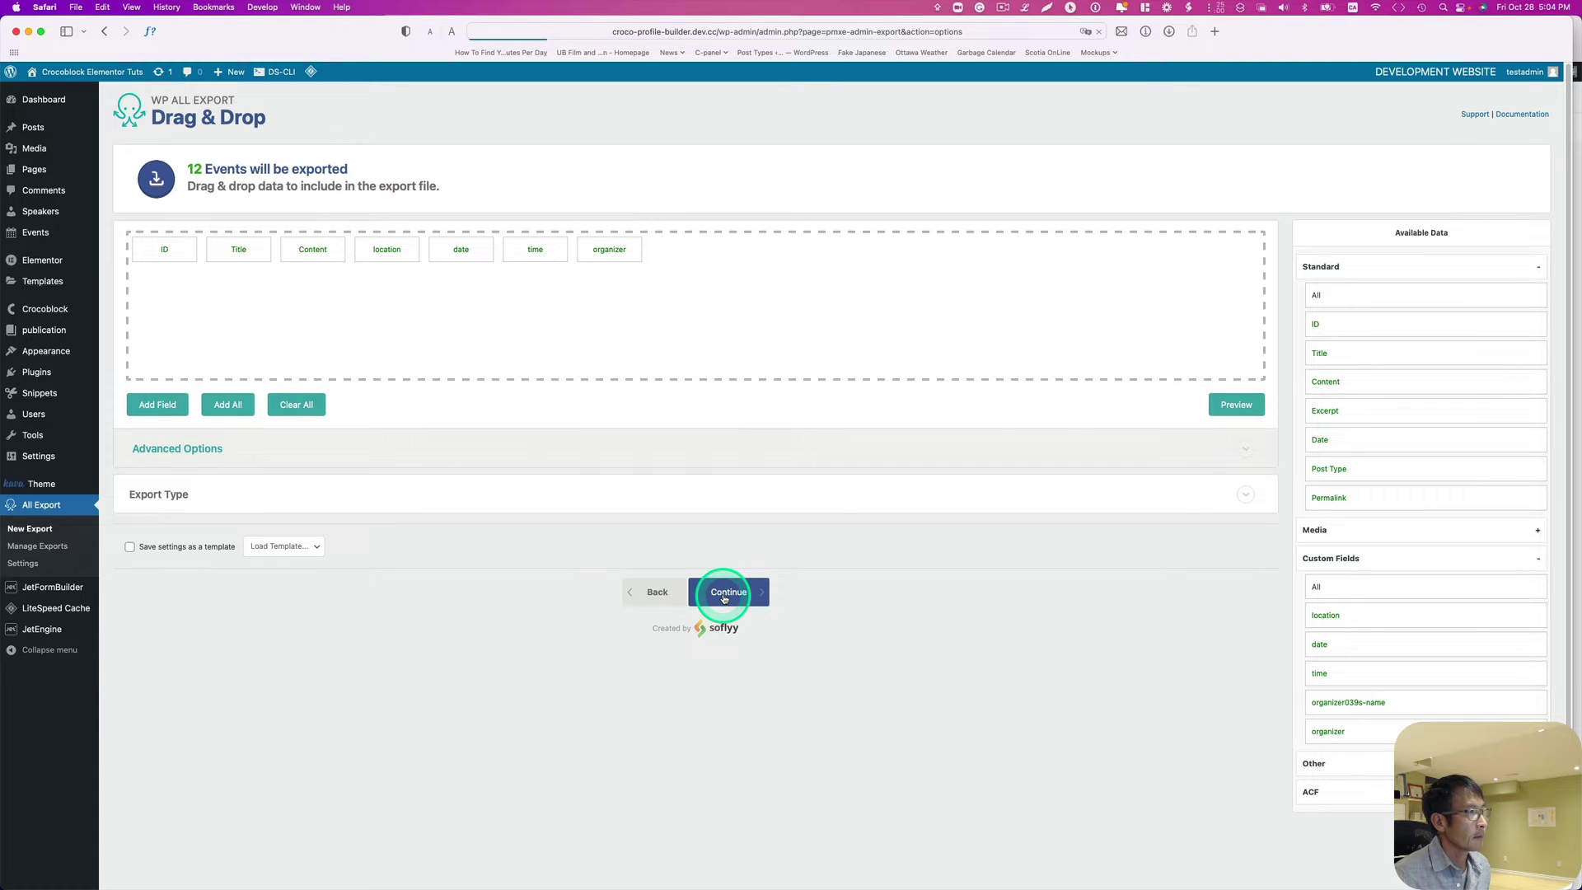
click(725, 596)
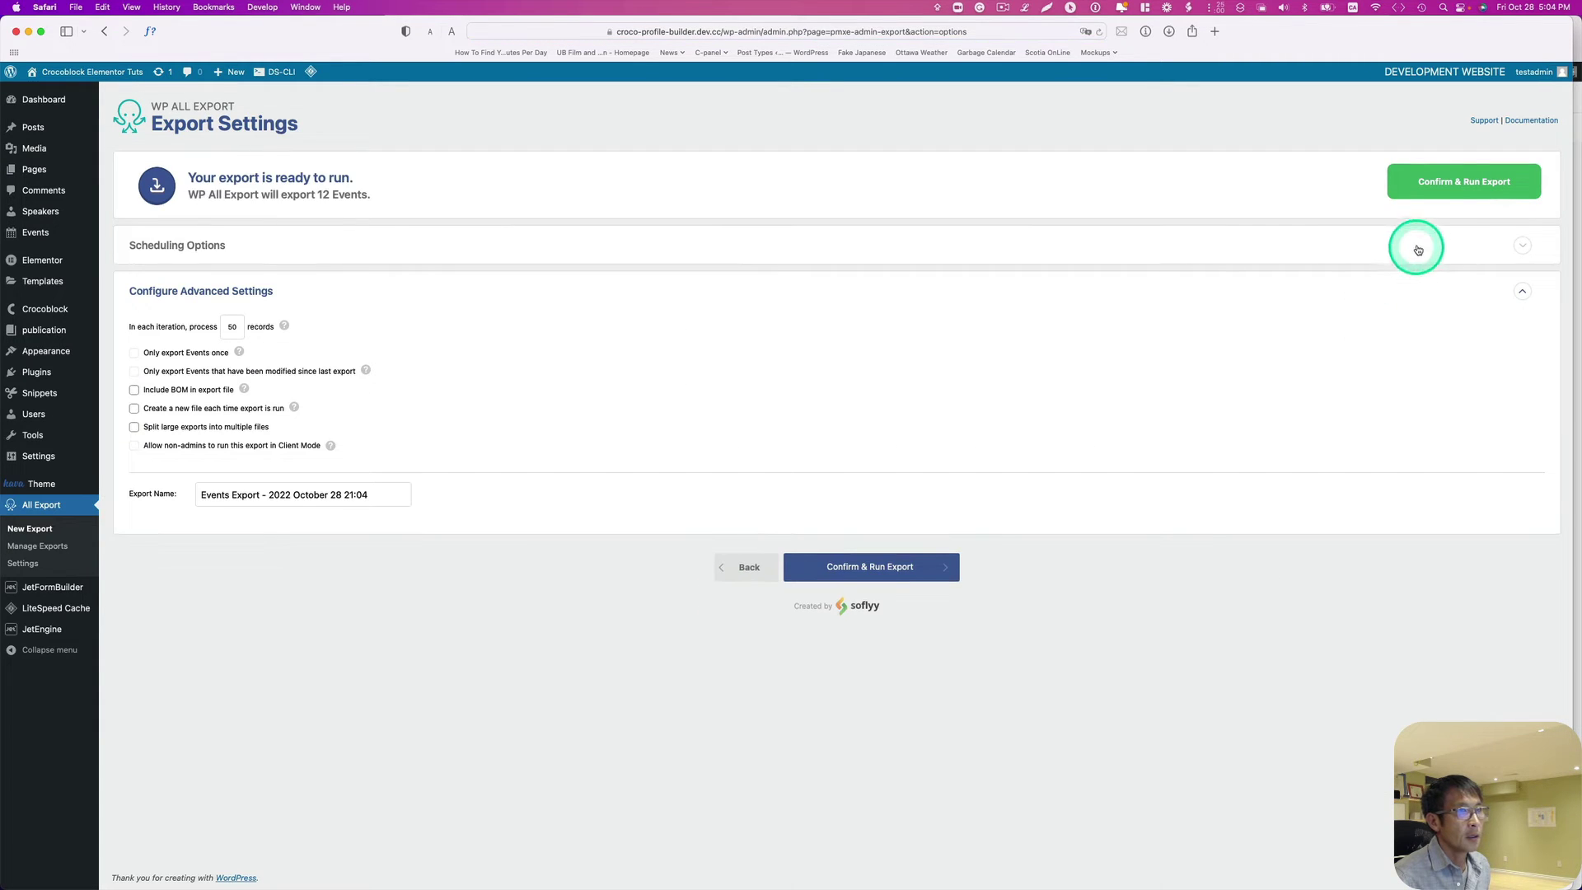
click(1463, 187)
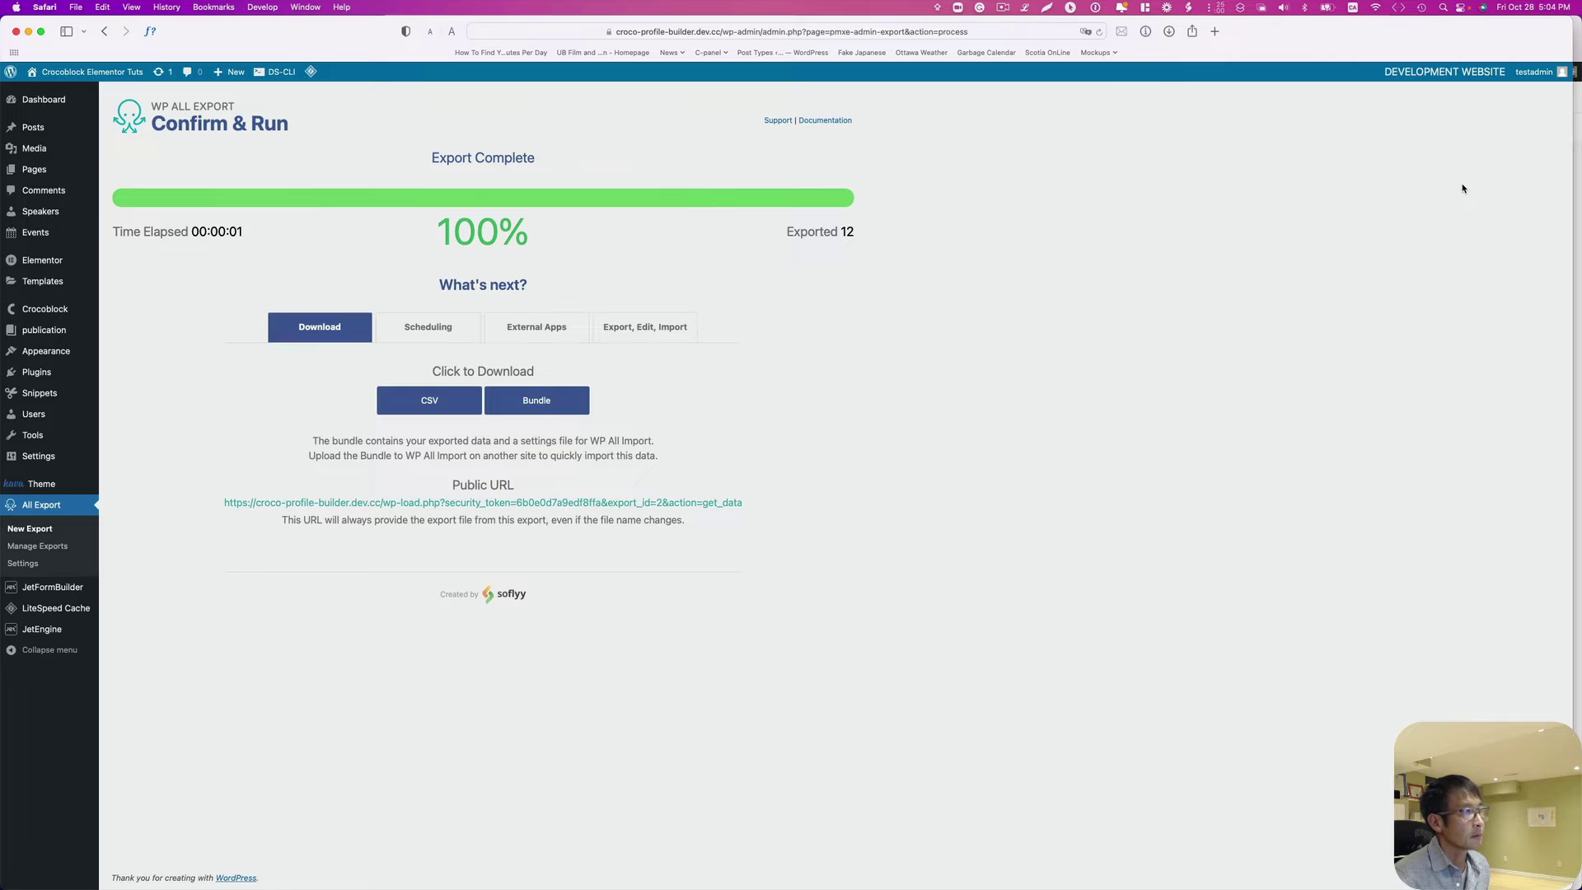
click(430, 403)
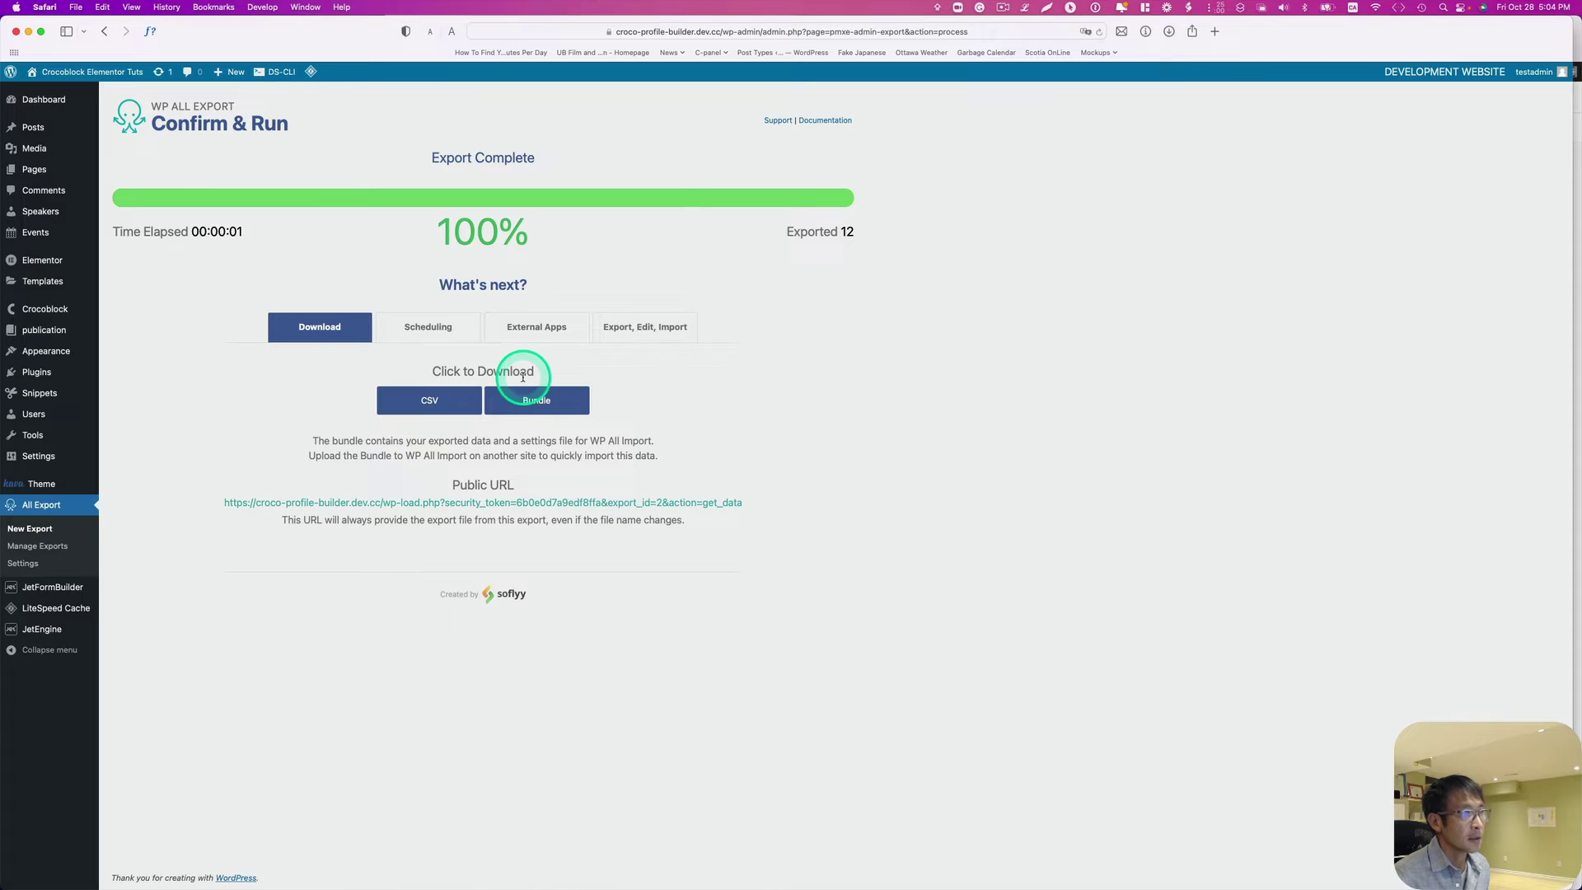
Switch to Finder and check the Desktop folder for the downloaded Events-Export-2022-October-28-2104.csv file.
click(165, 872)
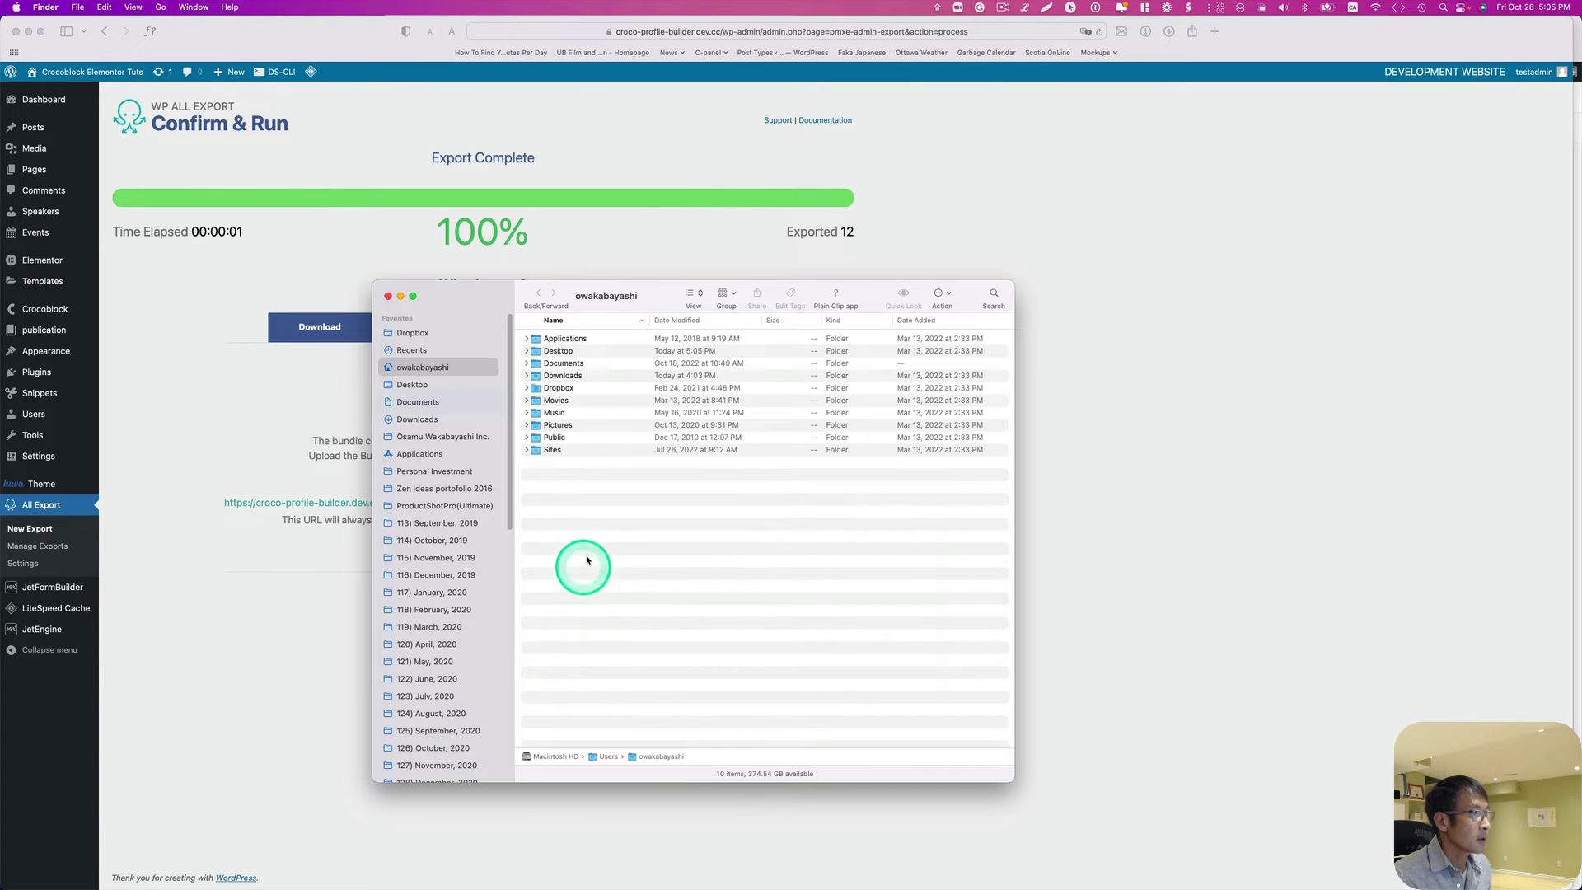
click(567, 344)
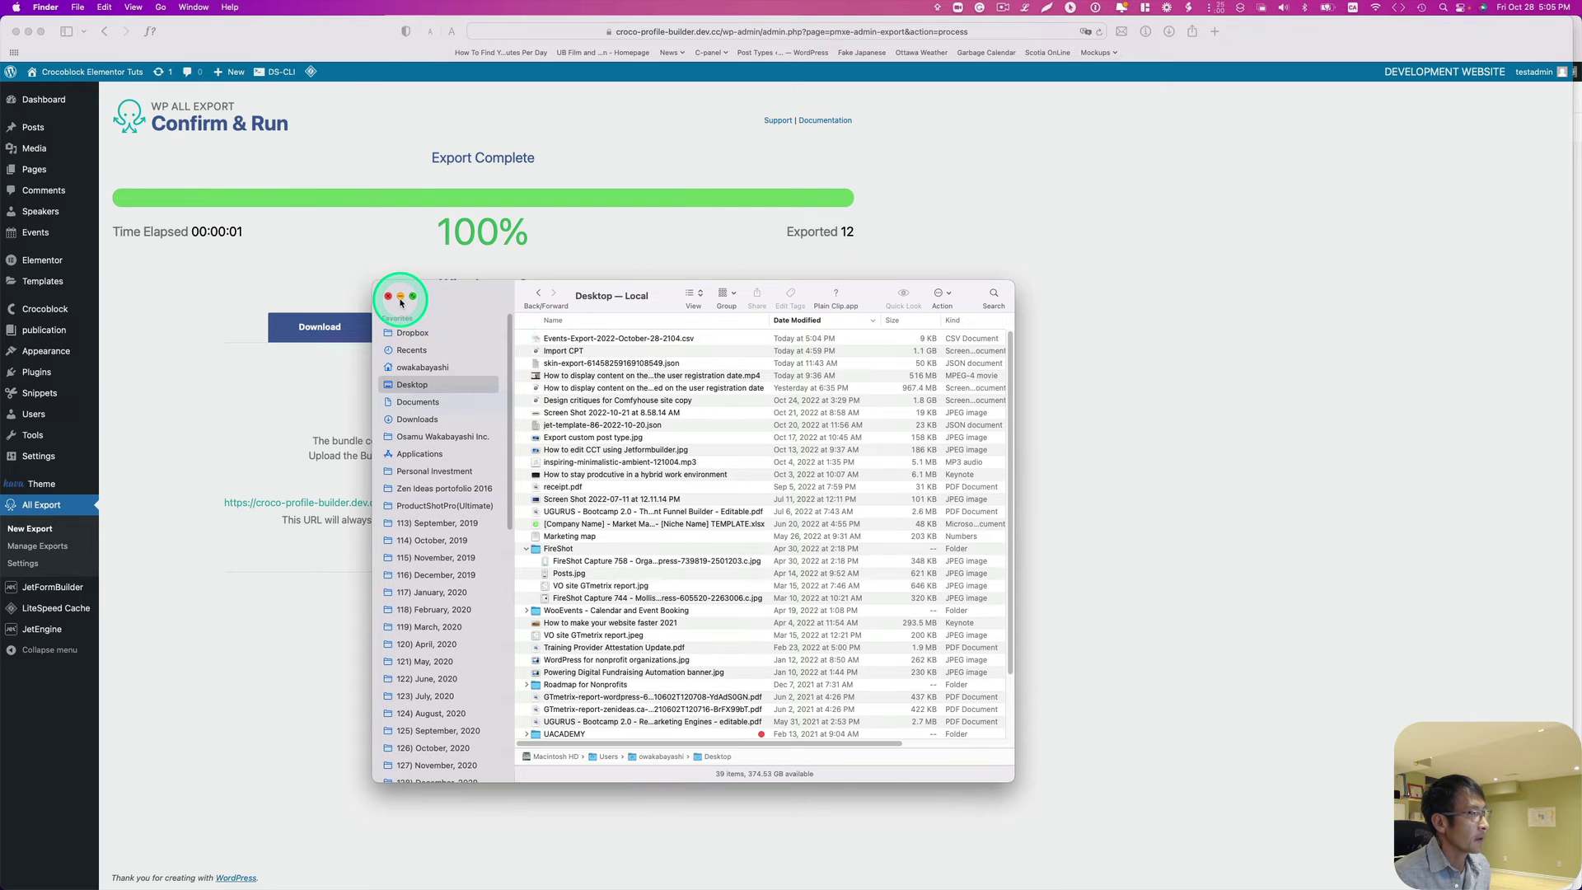
click(400, 297)
Bring the new site's SQL Buddy browser window forward and widen it to fill the screen.
key(ctrl+Up)
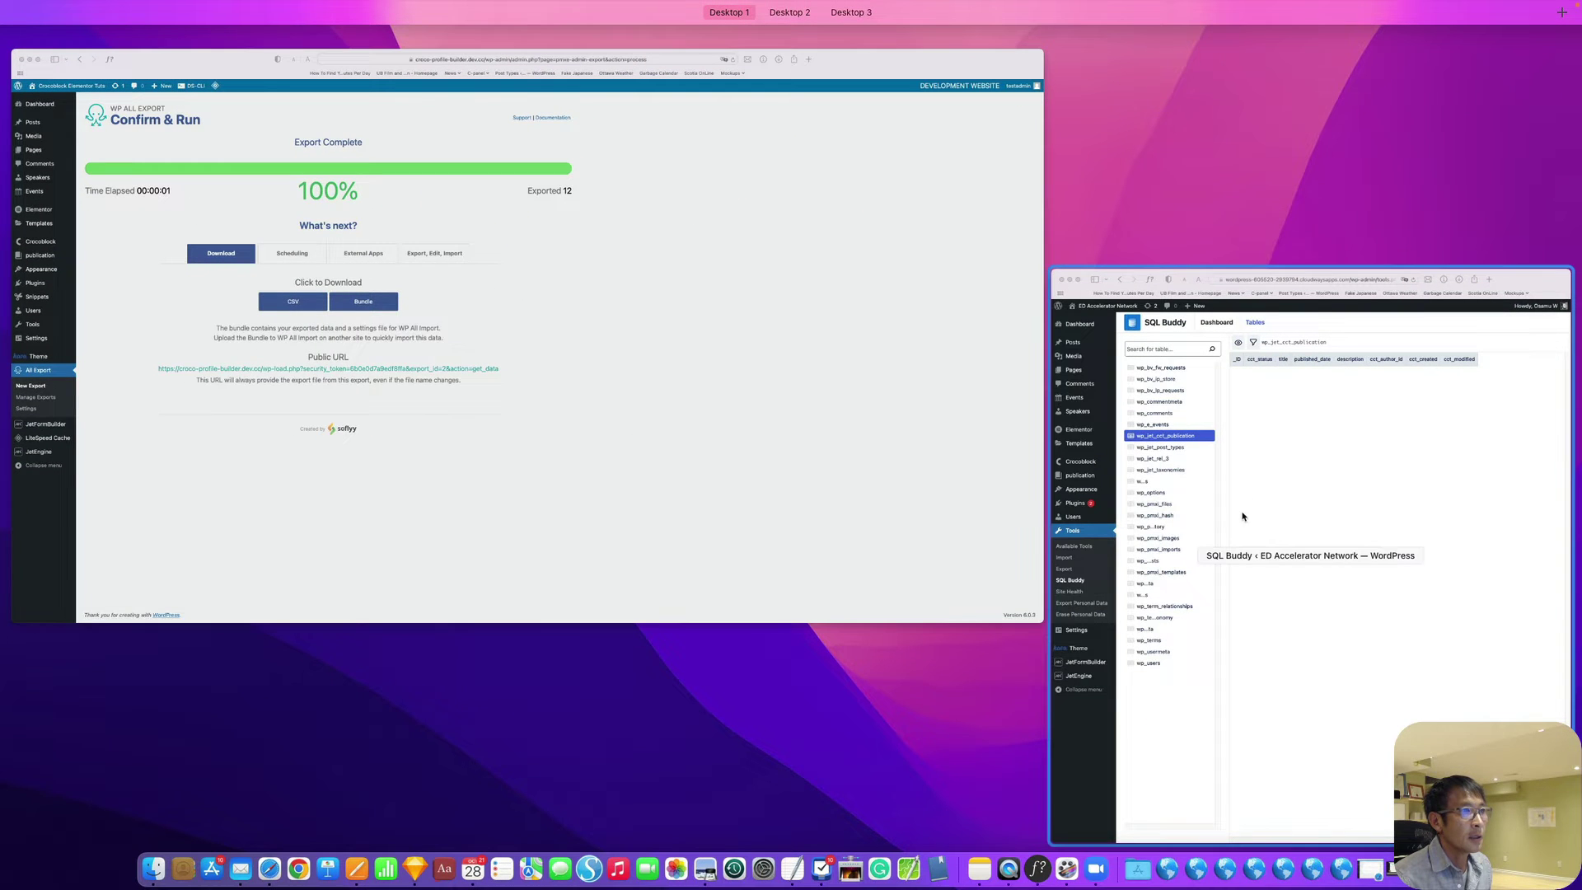
click(1308, 479)
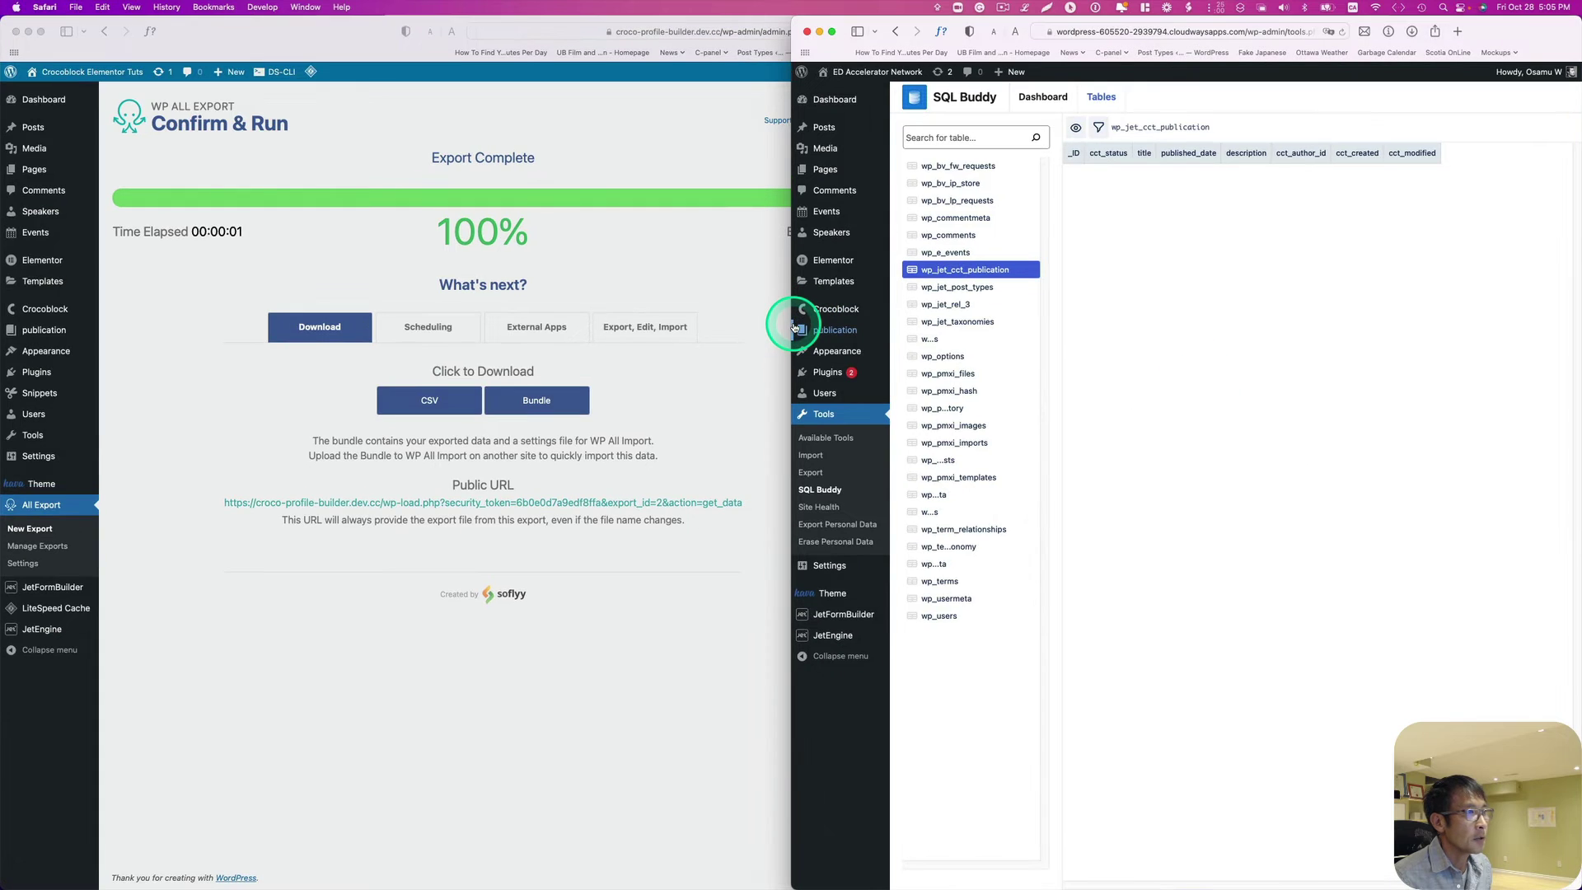
drag(791, 321, 1, 307)
click(535, 405)
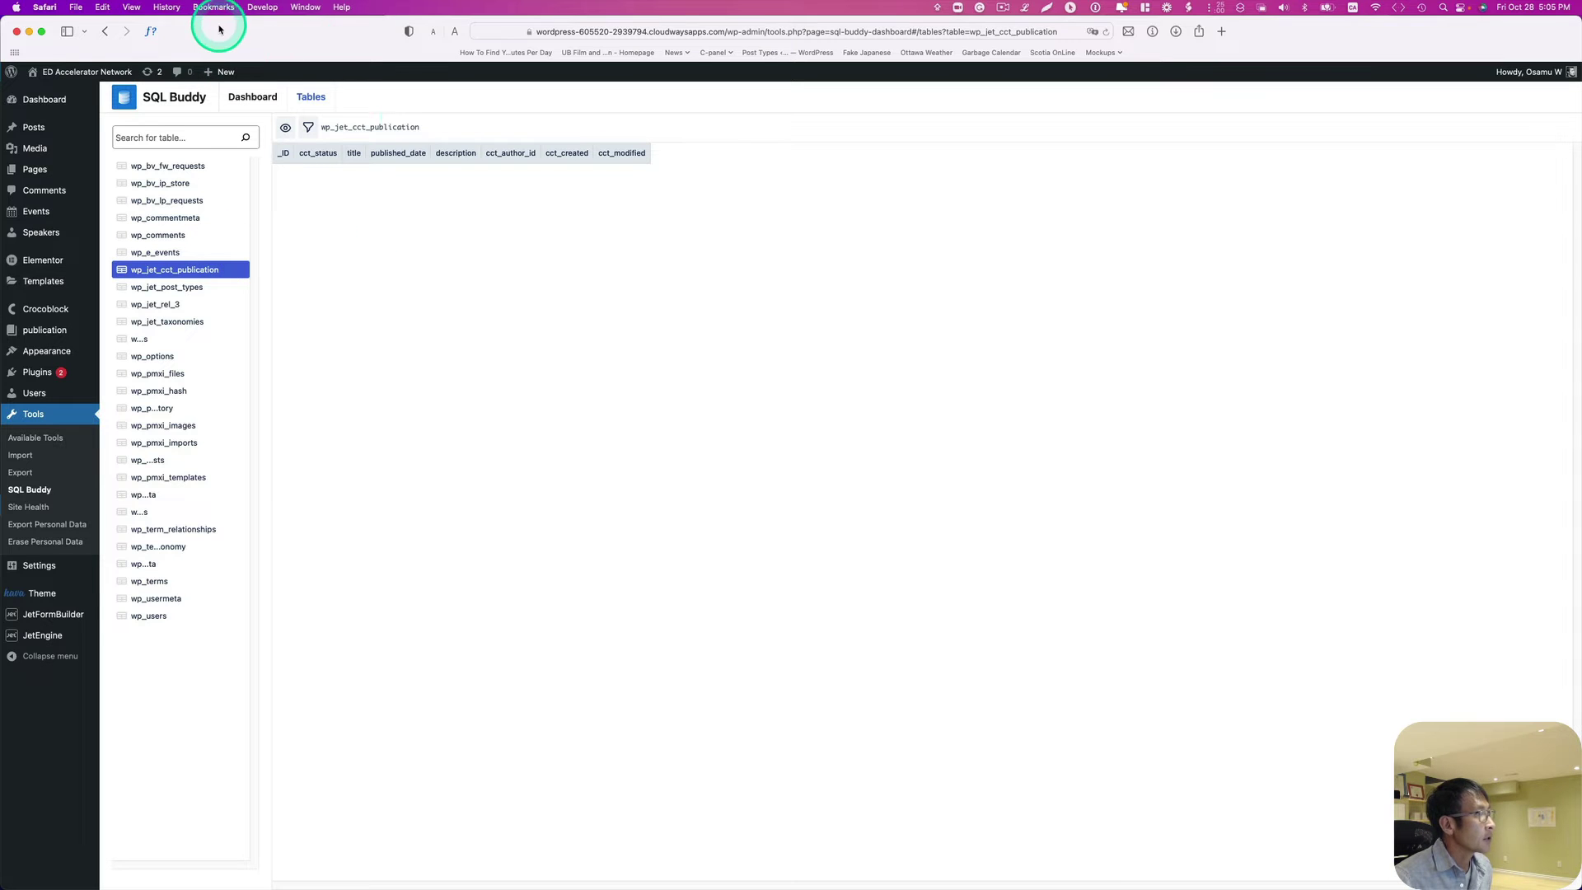
drag(212, 30, 365, 47)
Open the Crocoblock Meetup Group event on the old site and examine its title, content, location, date, time and organizer fields.
click(50, 251)
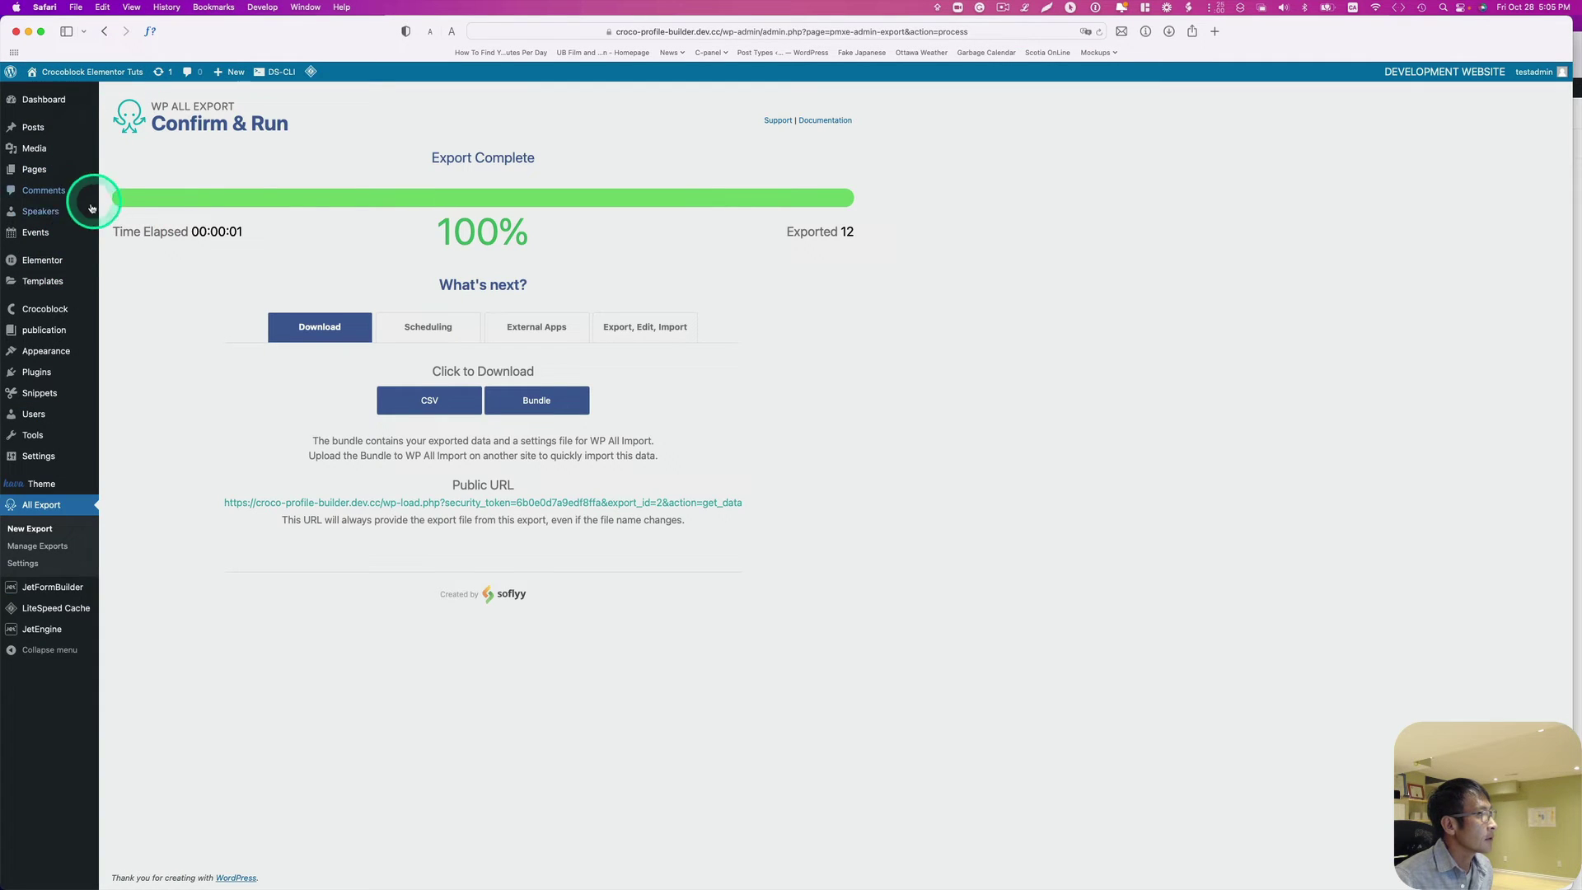
mouse_move(45, 235)
click(122, 251)
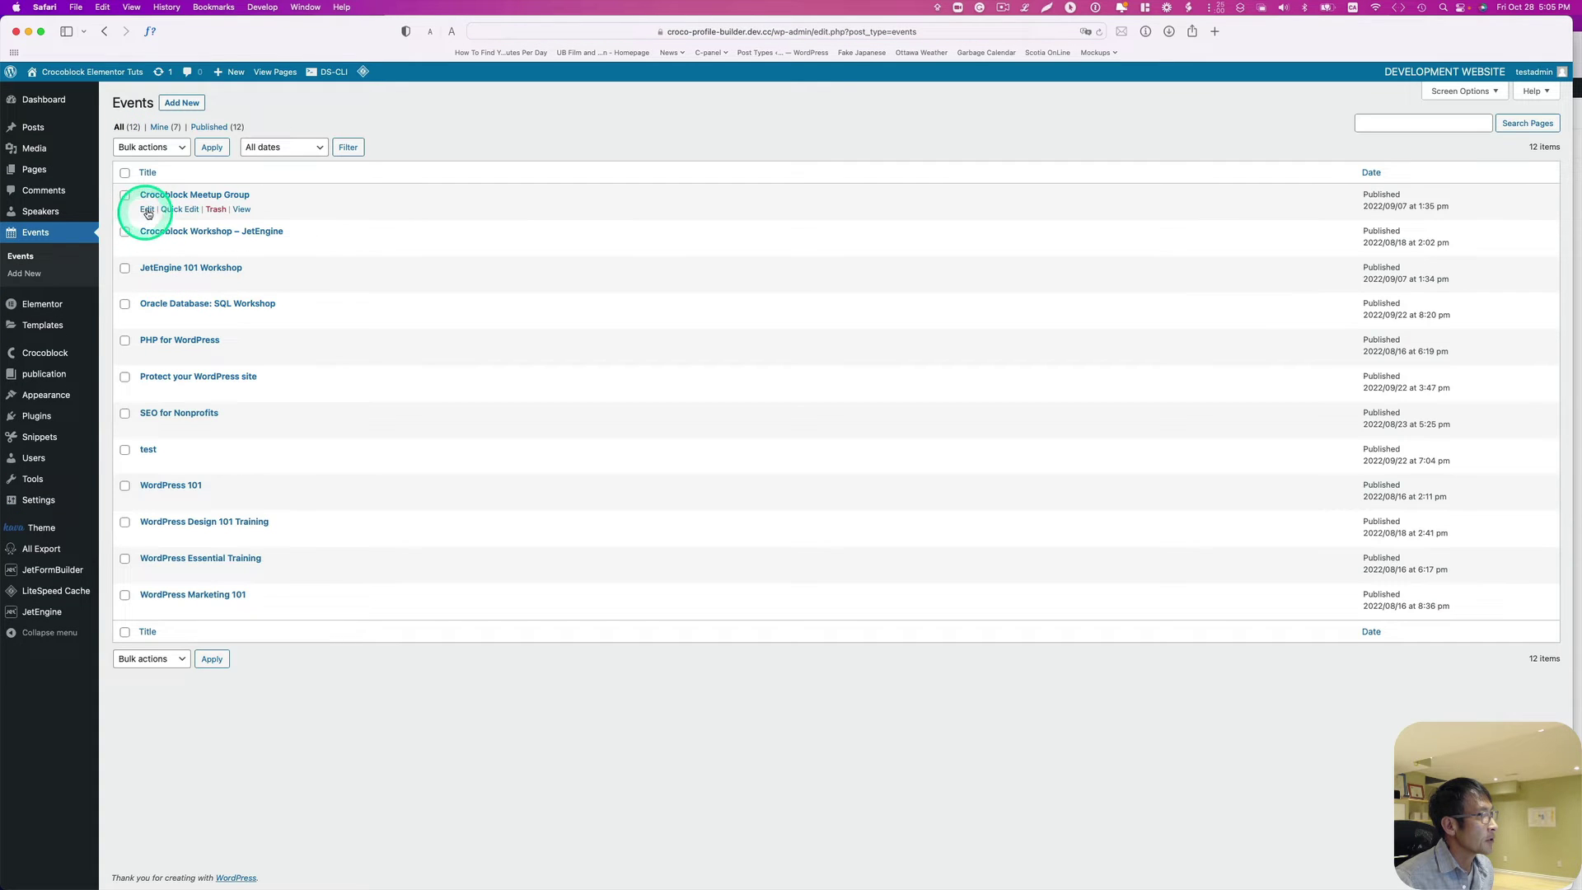
click(148, 211)
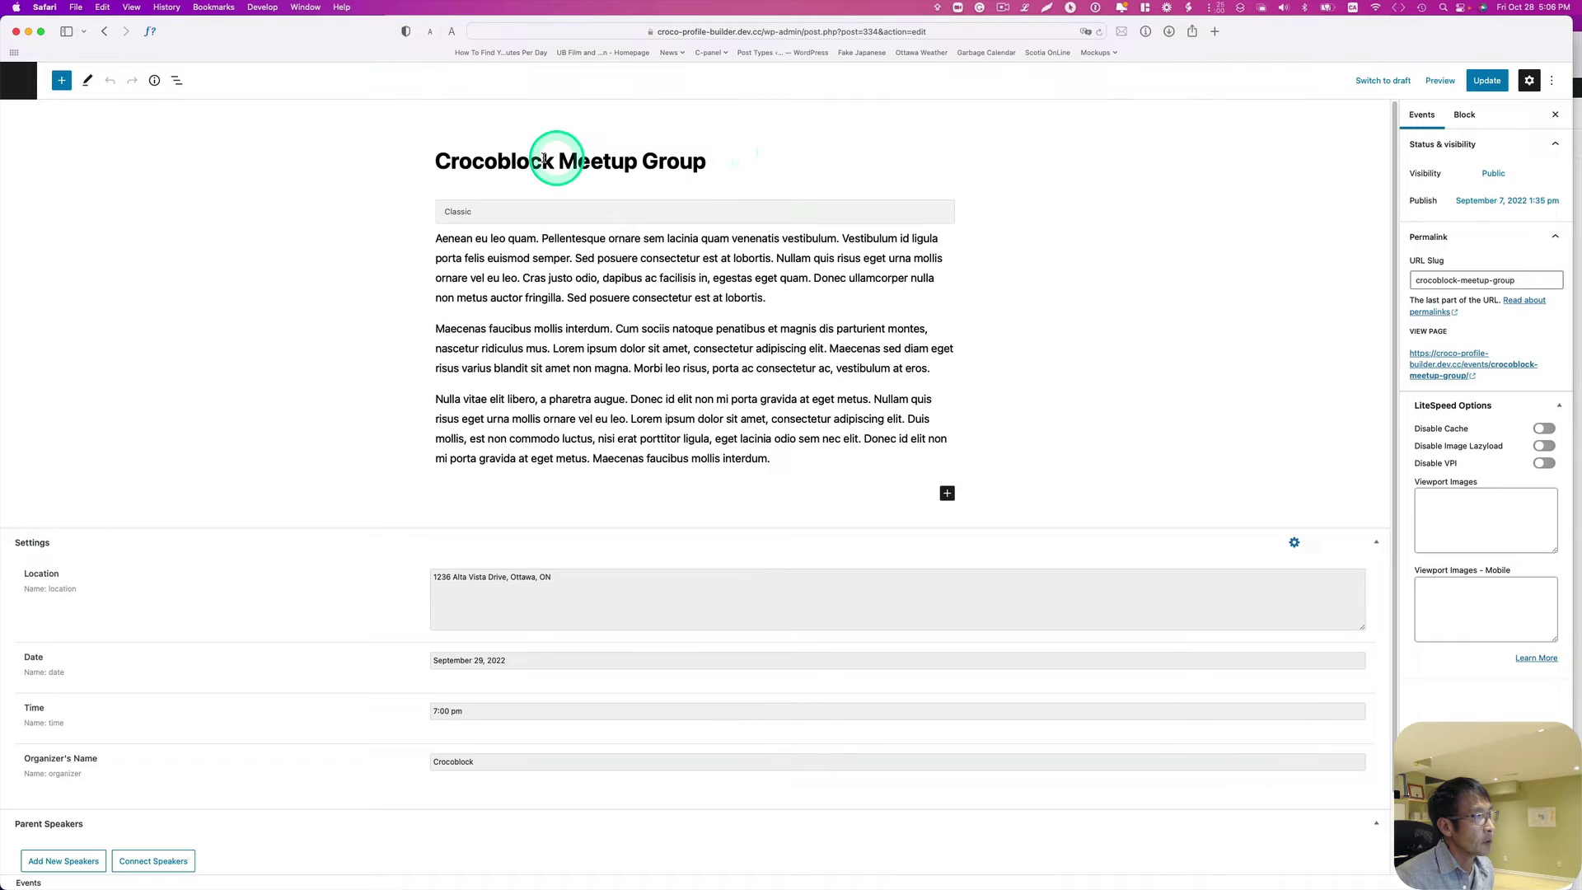
drag(775, 459, 237, 566)
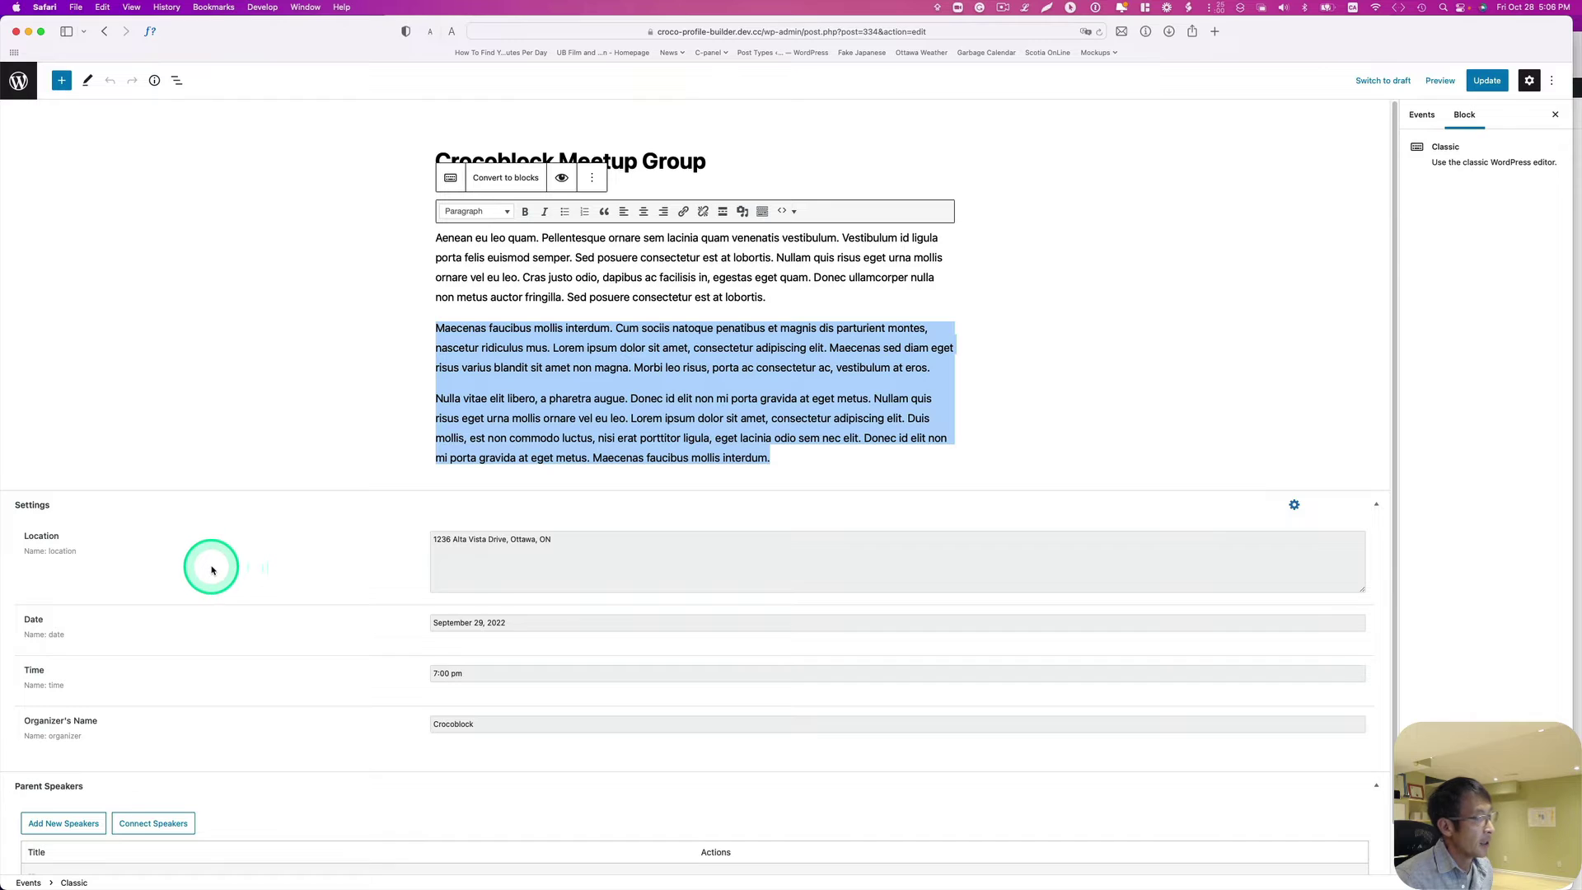
scroll(213, 568, down, 1)
scroll(231, 564, down, 1)
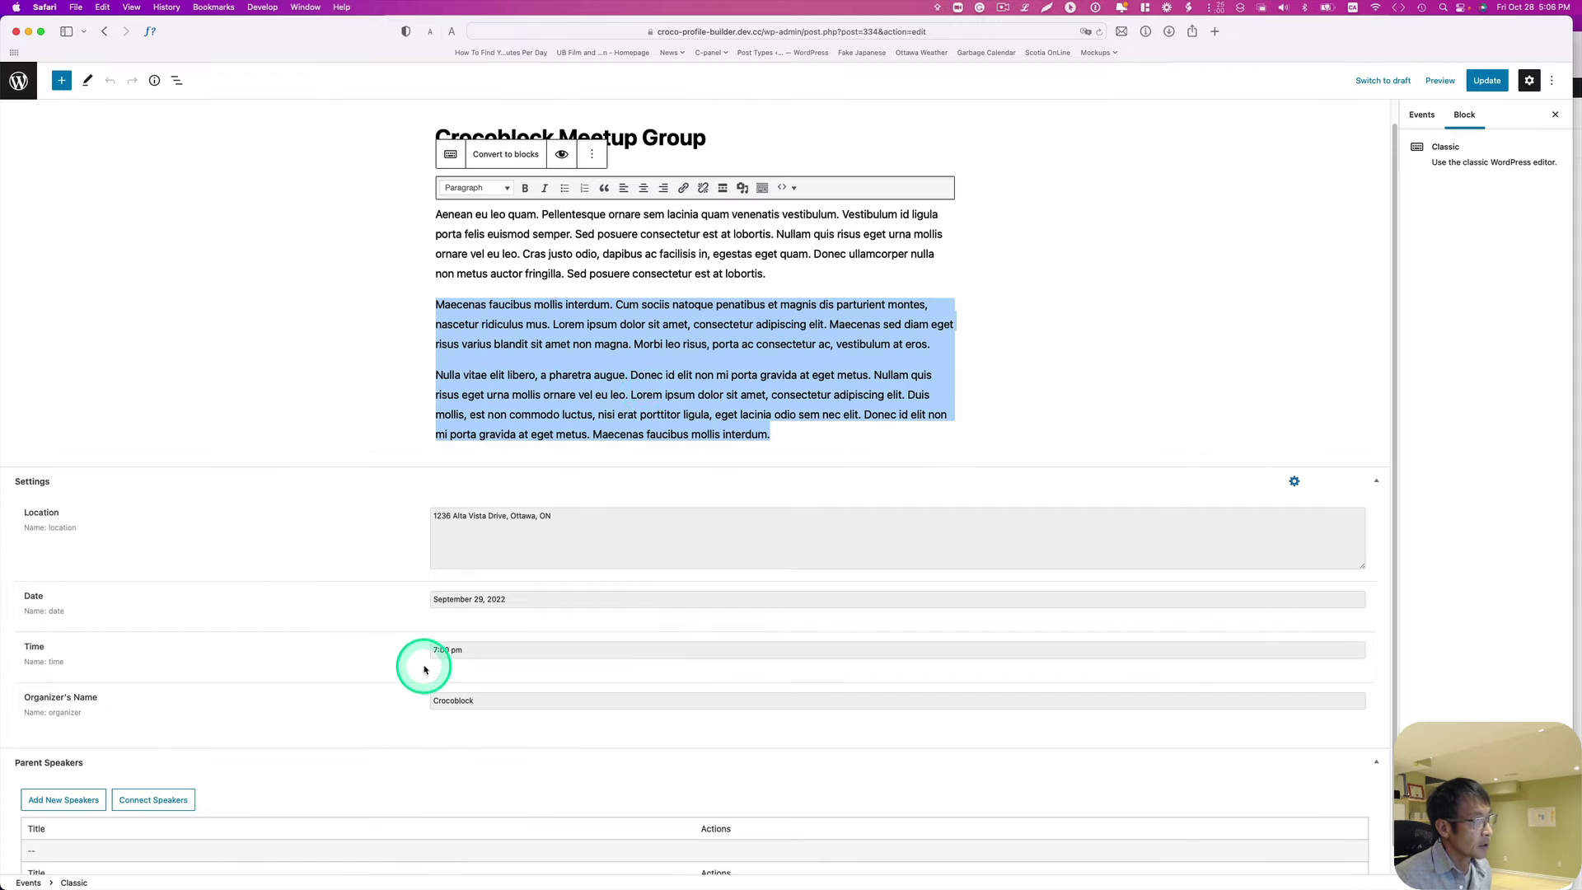
click(684, 359)
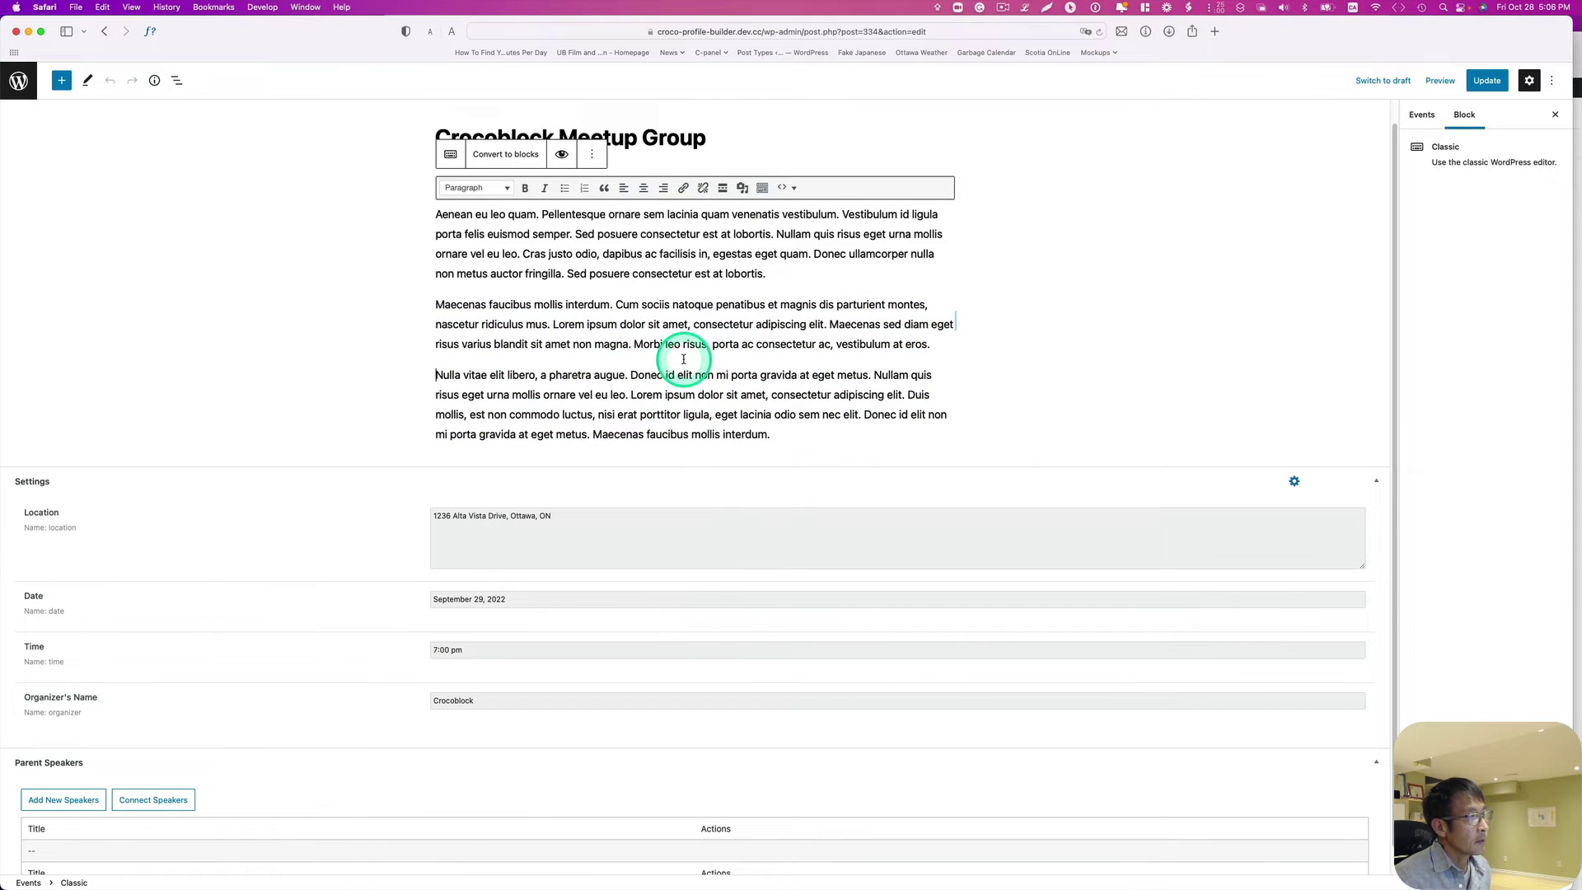
click(689, 142)
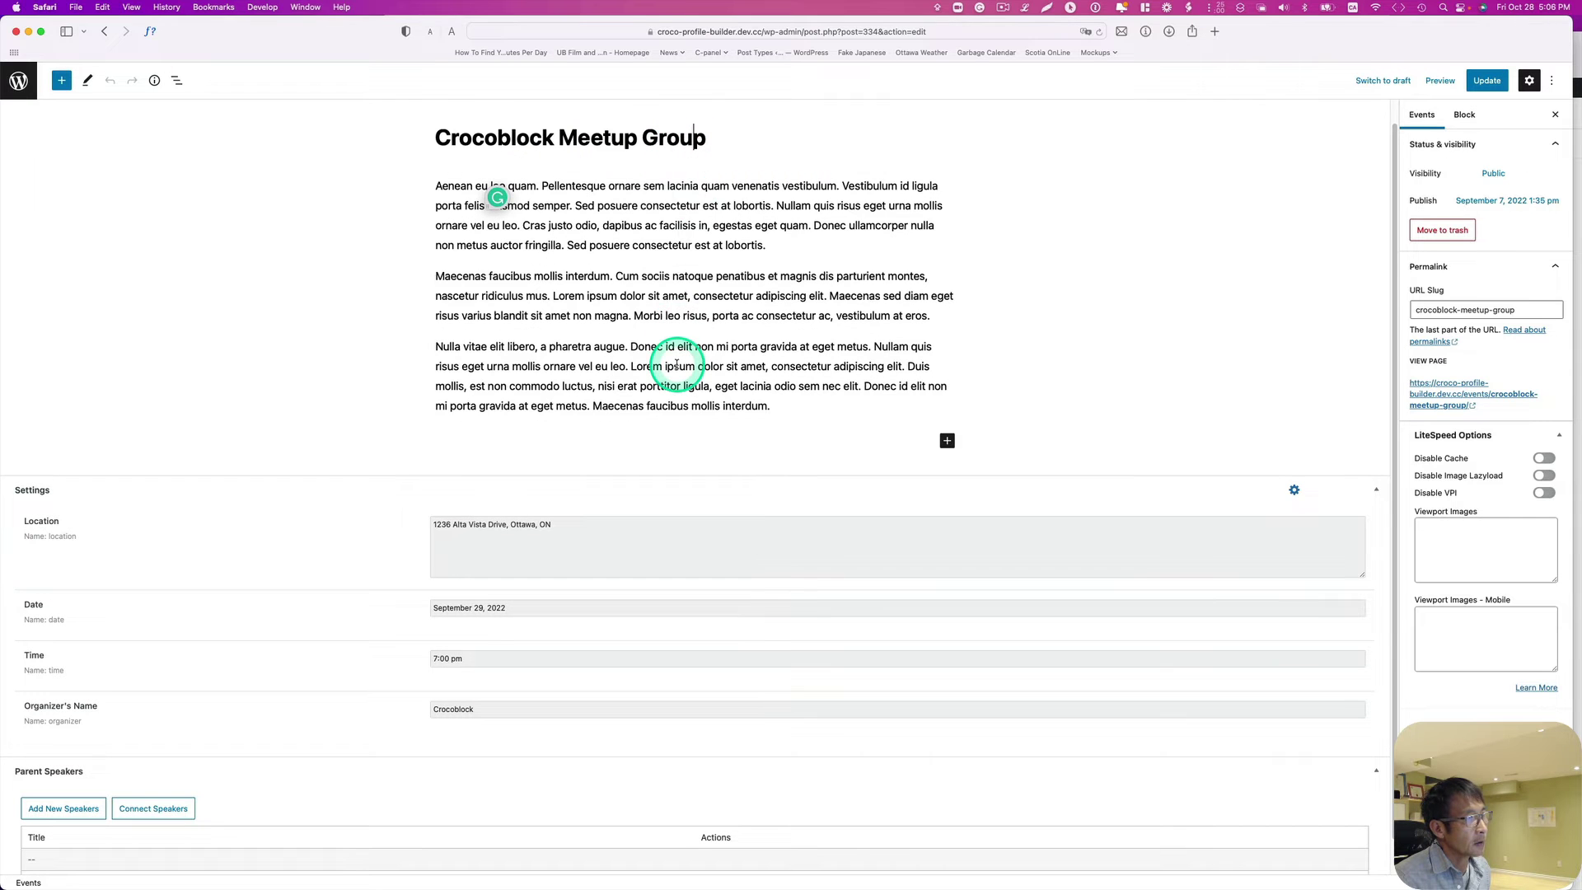
click(676, 365)
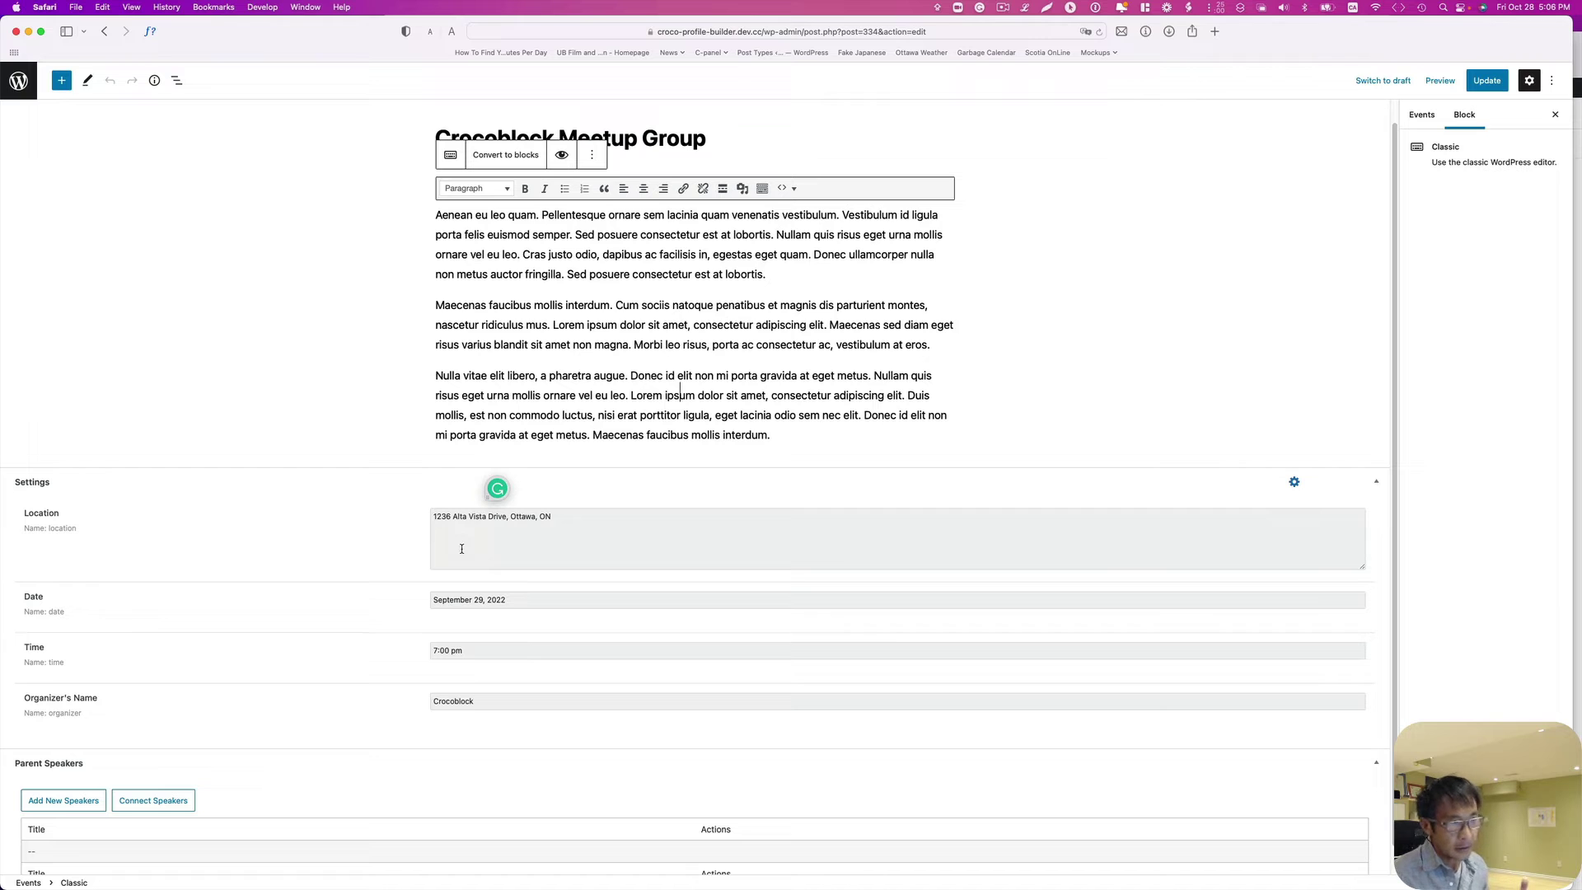
On the new site, search for the wp all import plugin, then install and activate Import any XML or CSV File to WordPress.
key(ctrl+Up)
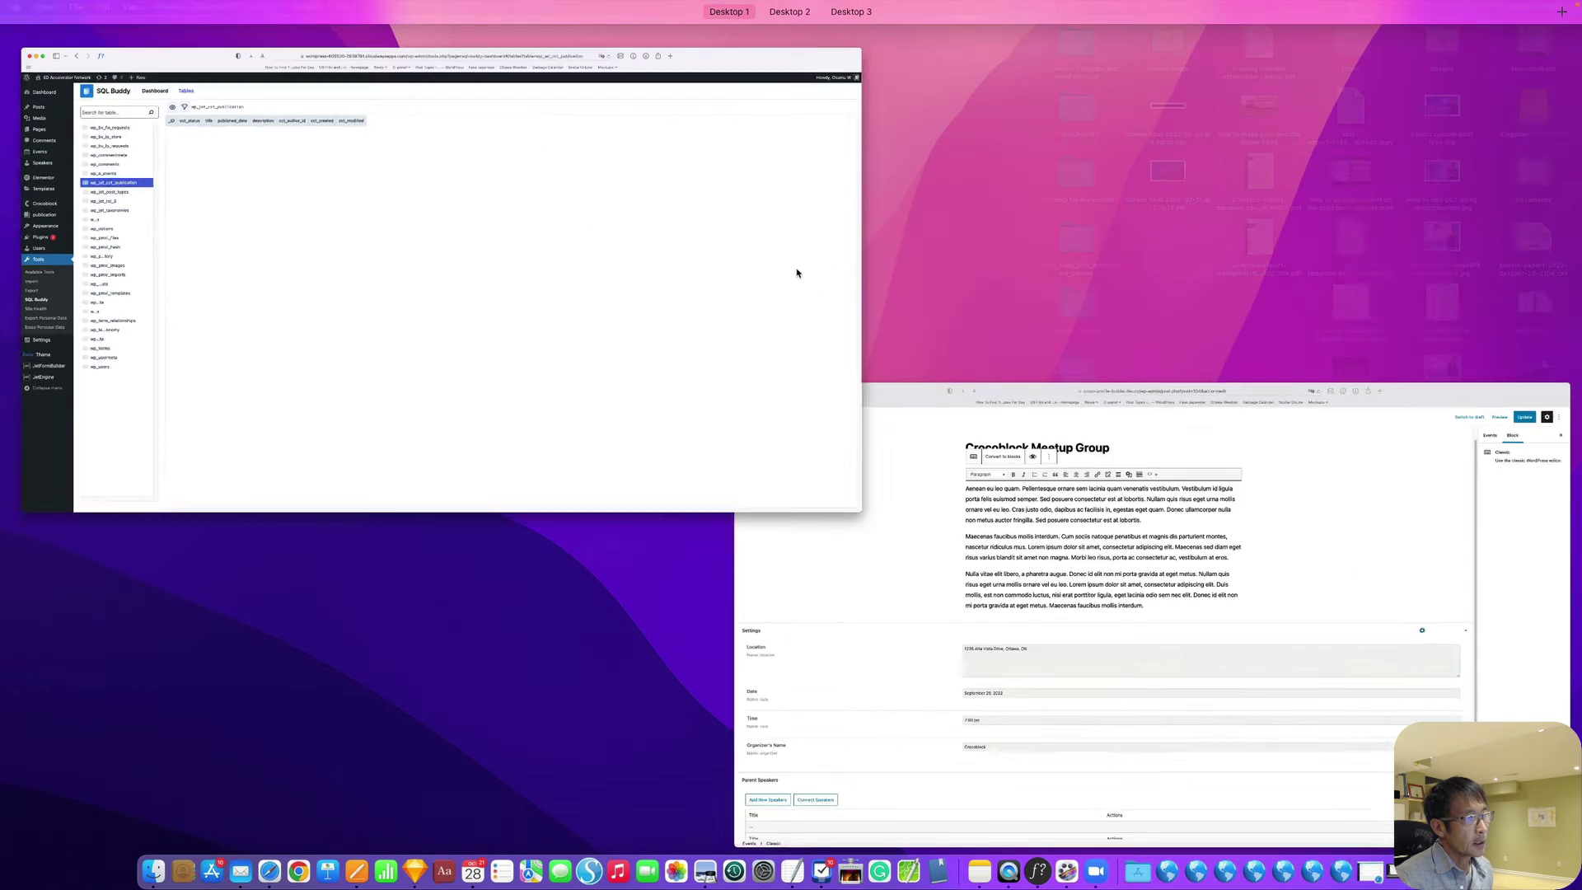
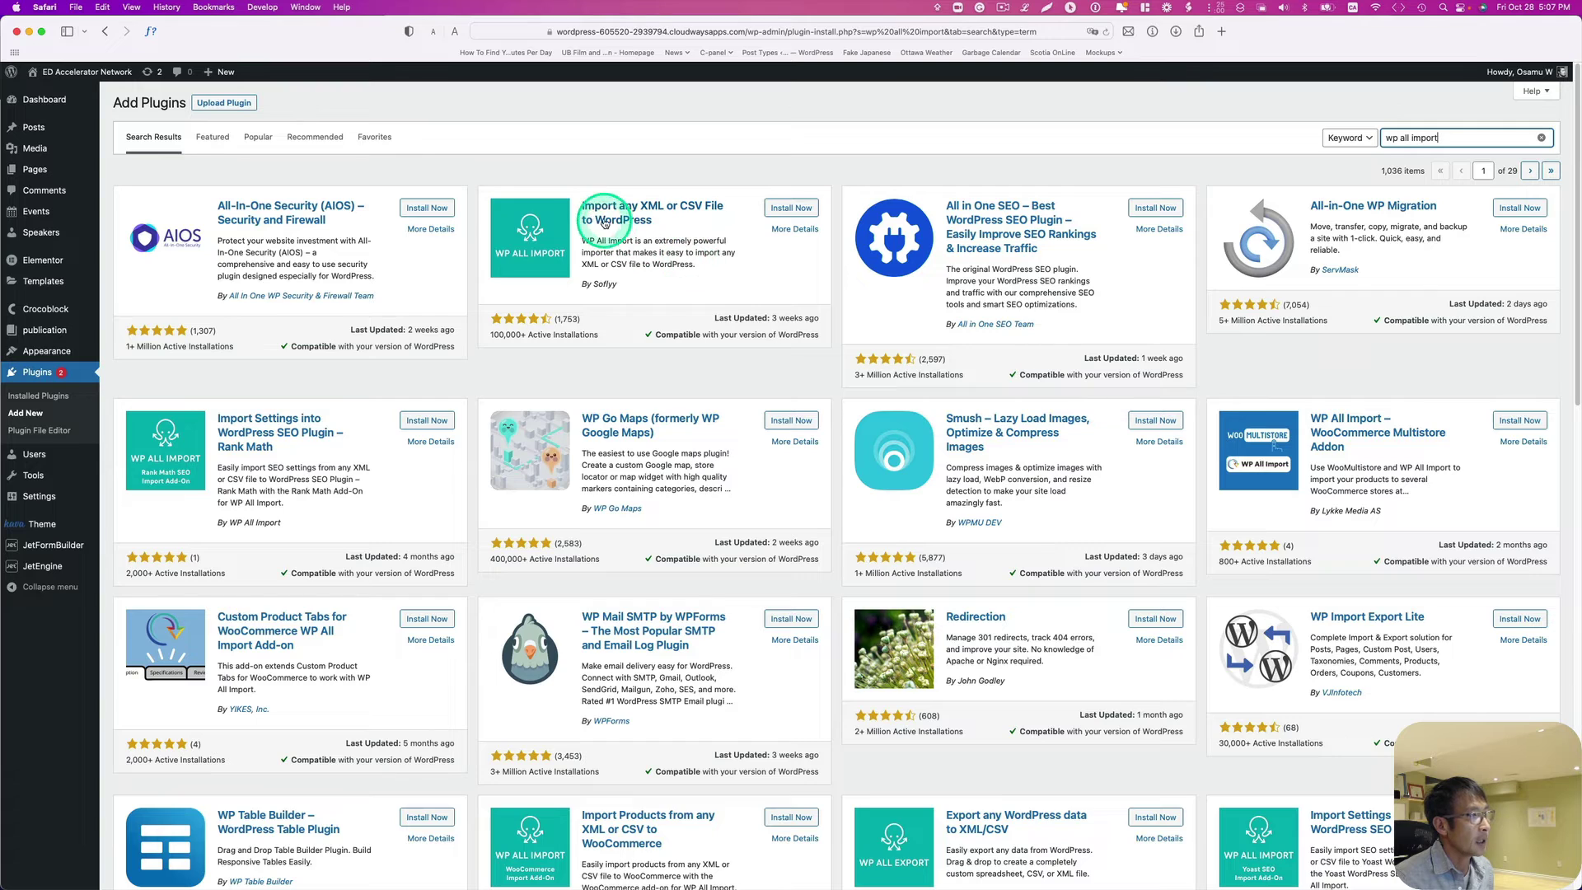
click(795, 208)
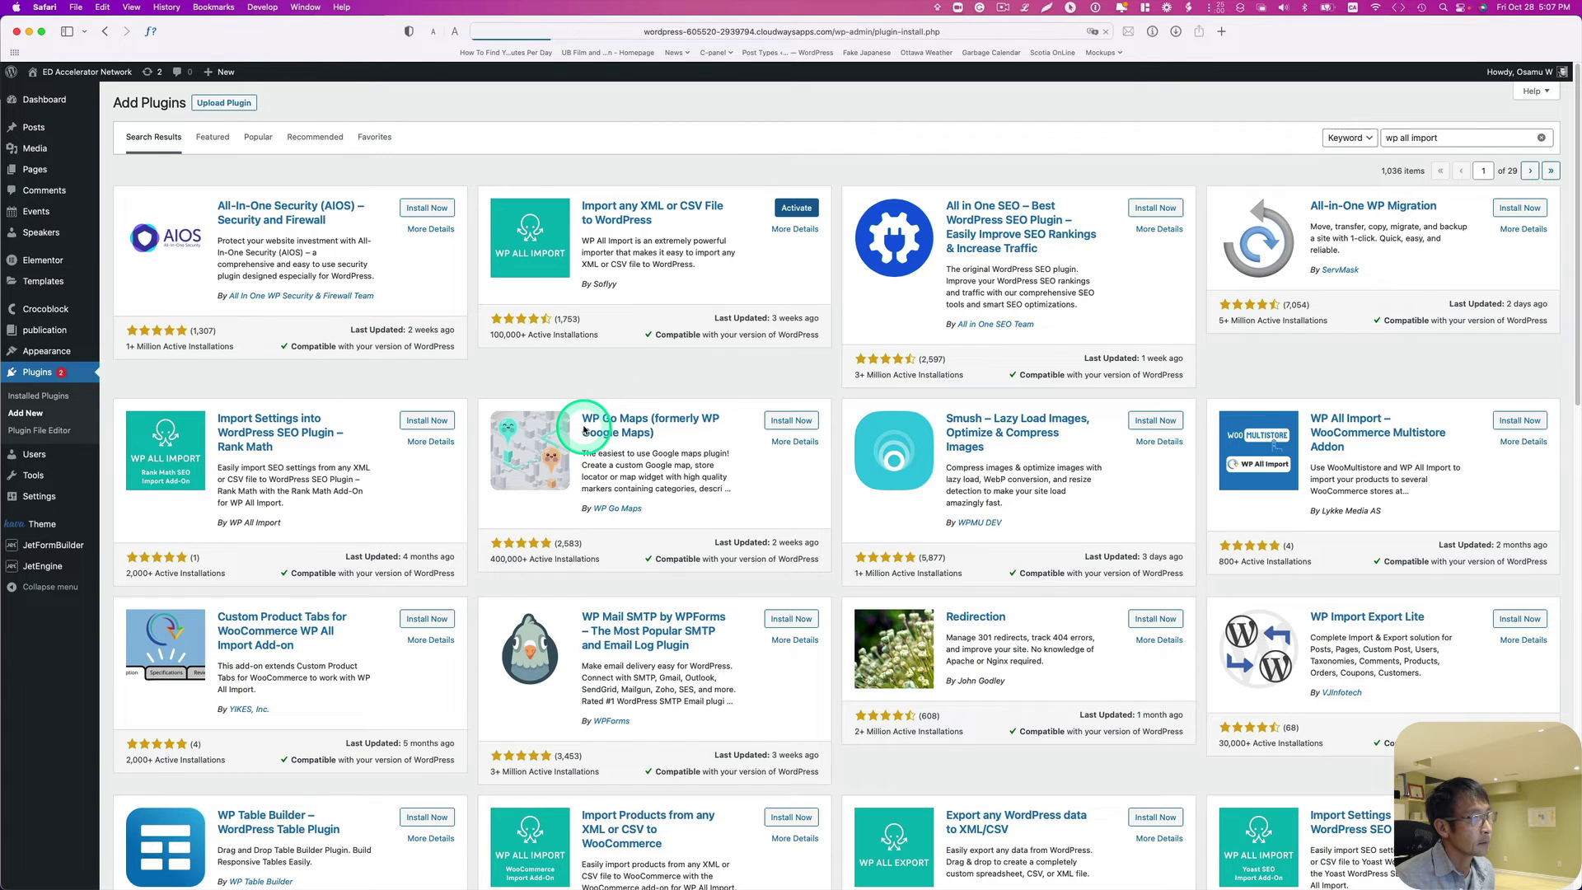
scroll(636, 388, down, 5)
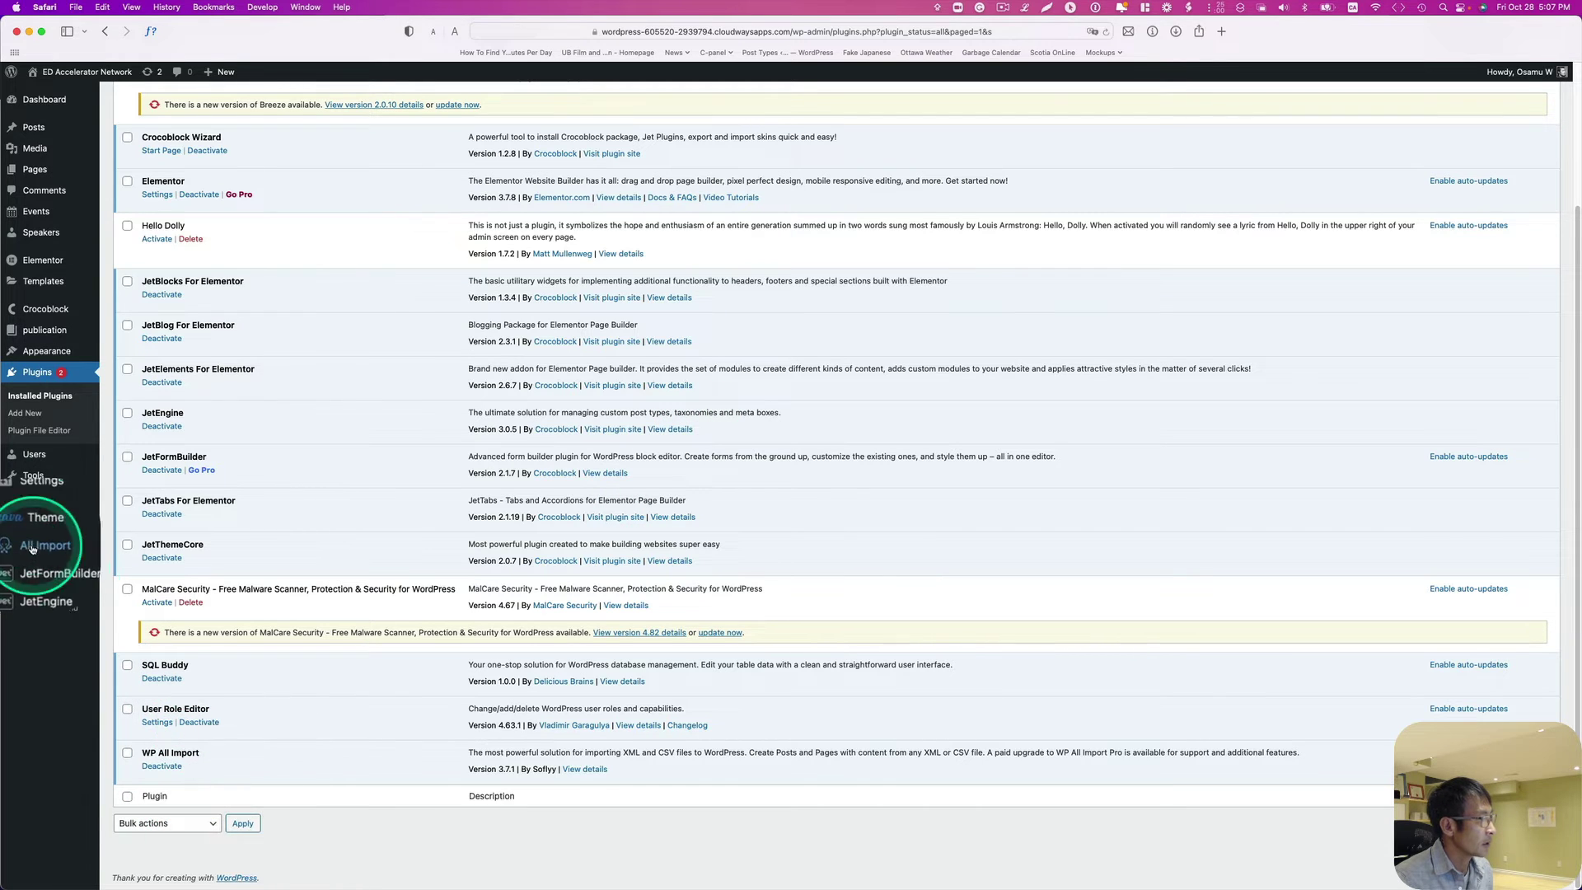
Start a new import in WP All Import and upload Events-Export-2022-October-28-2104.csv from the Desktop.
mouse_move(42, 546)
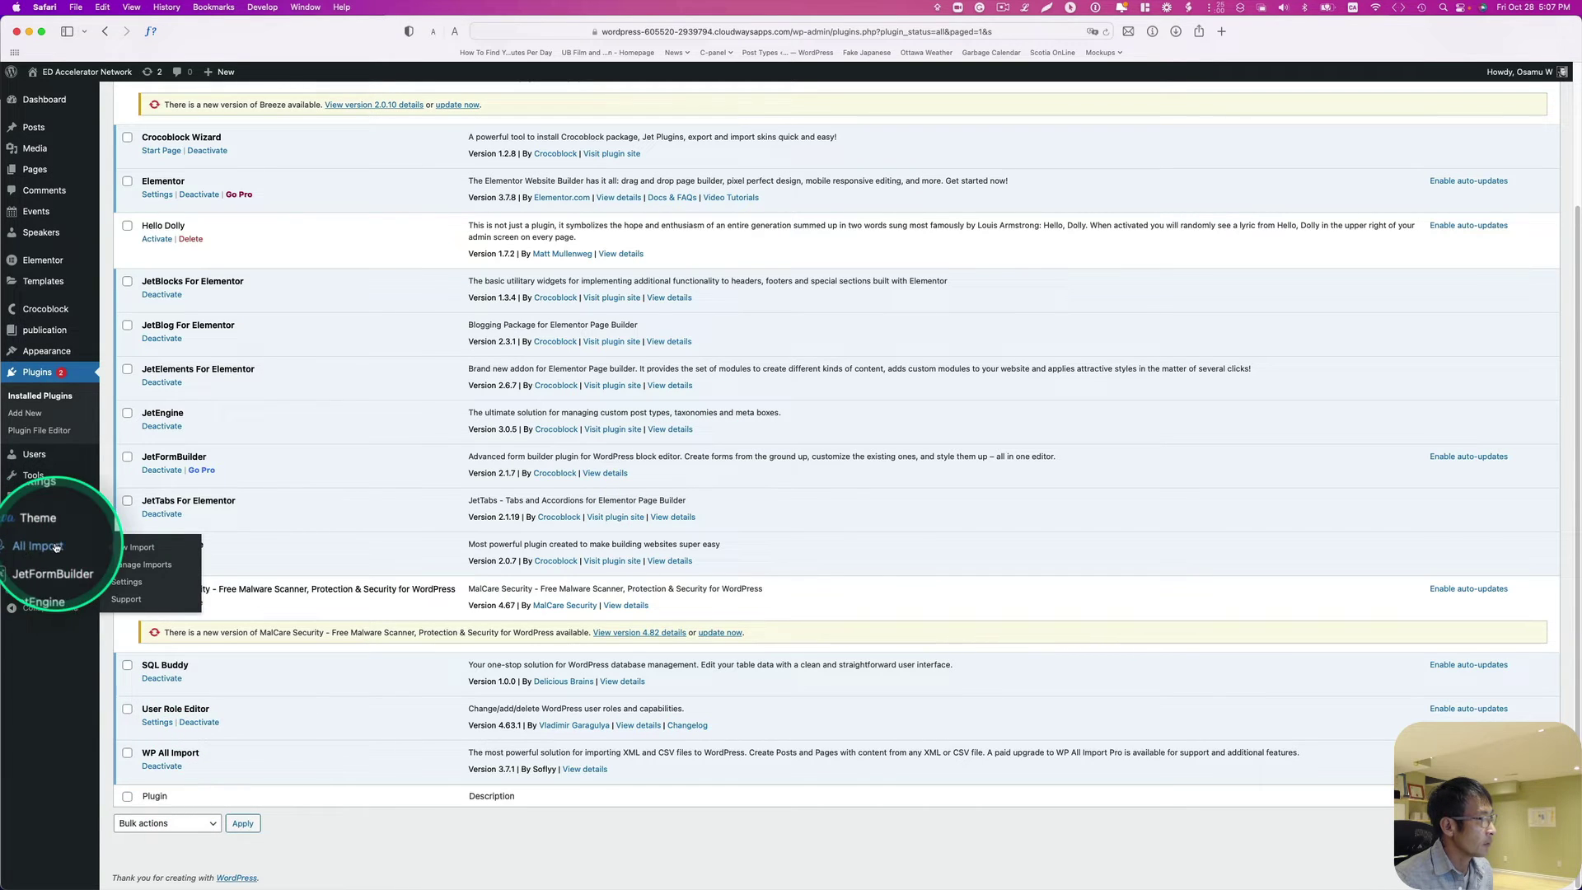
click(125, 551)
click(259, 202)
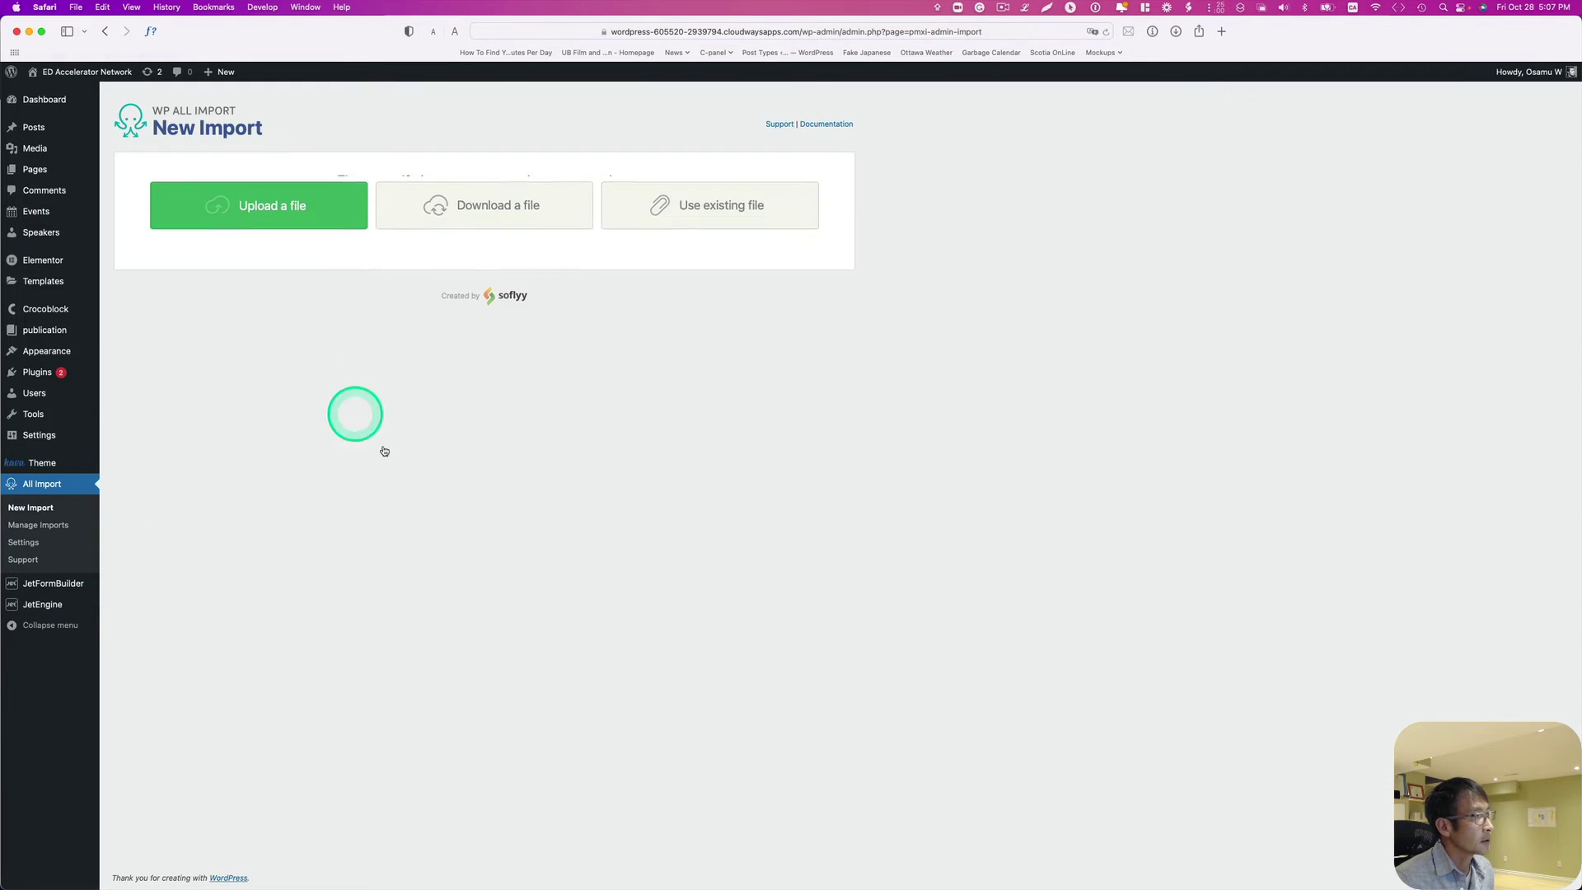
click(655, 366)
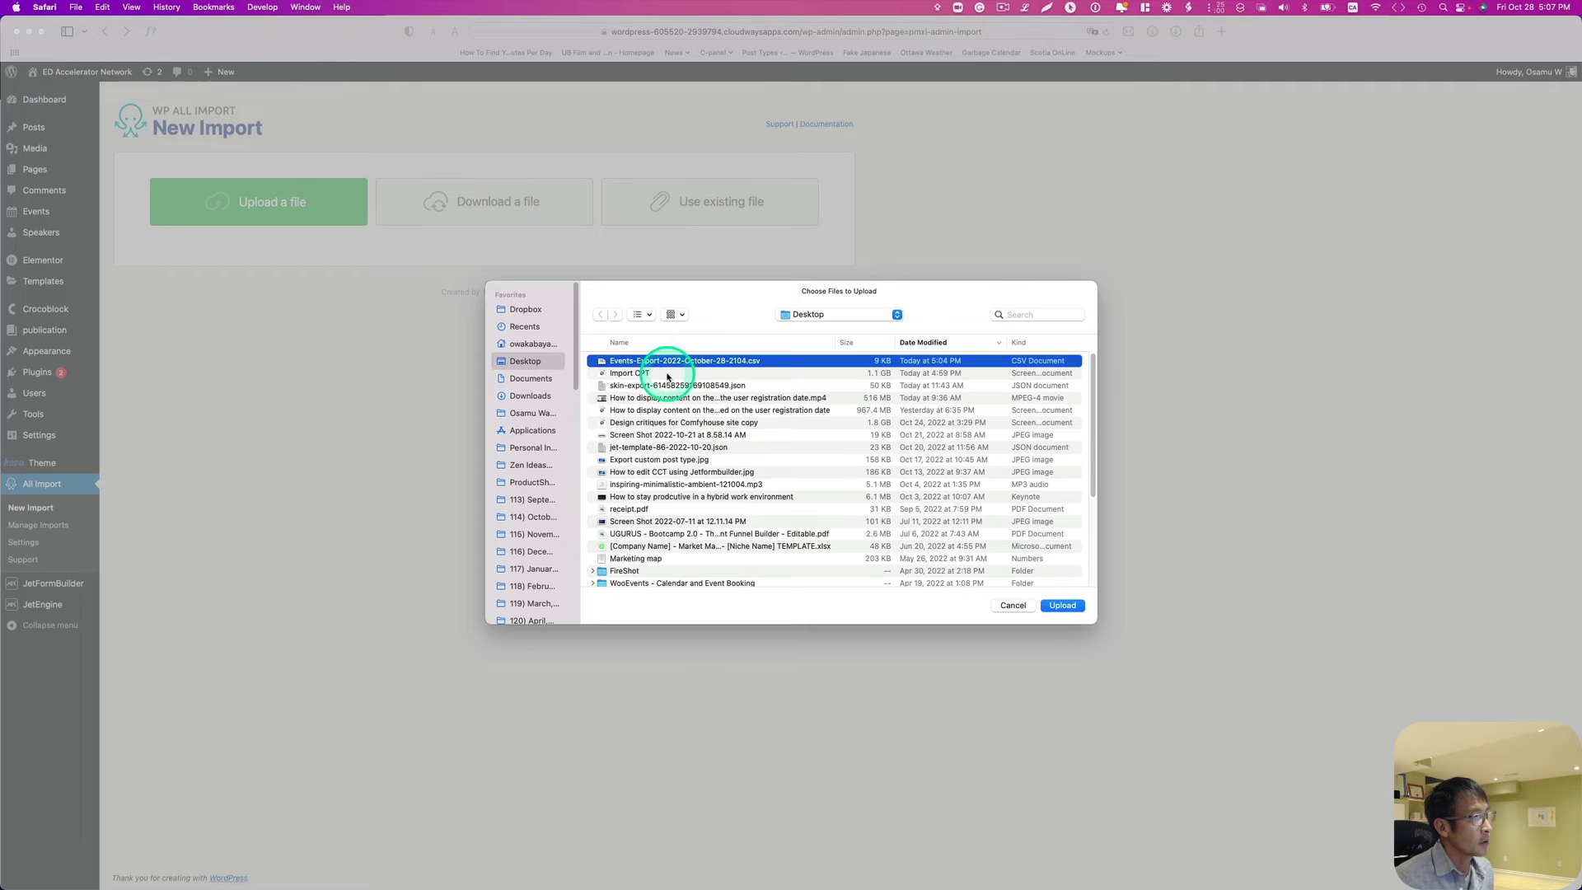
click(1064, 606)
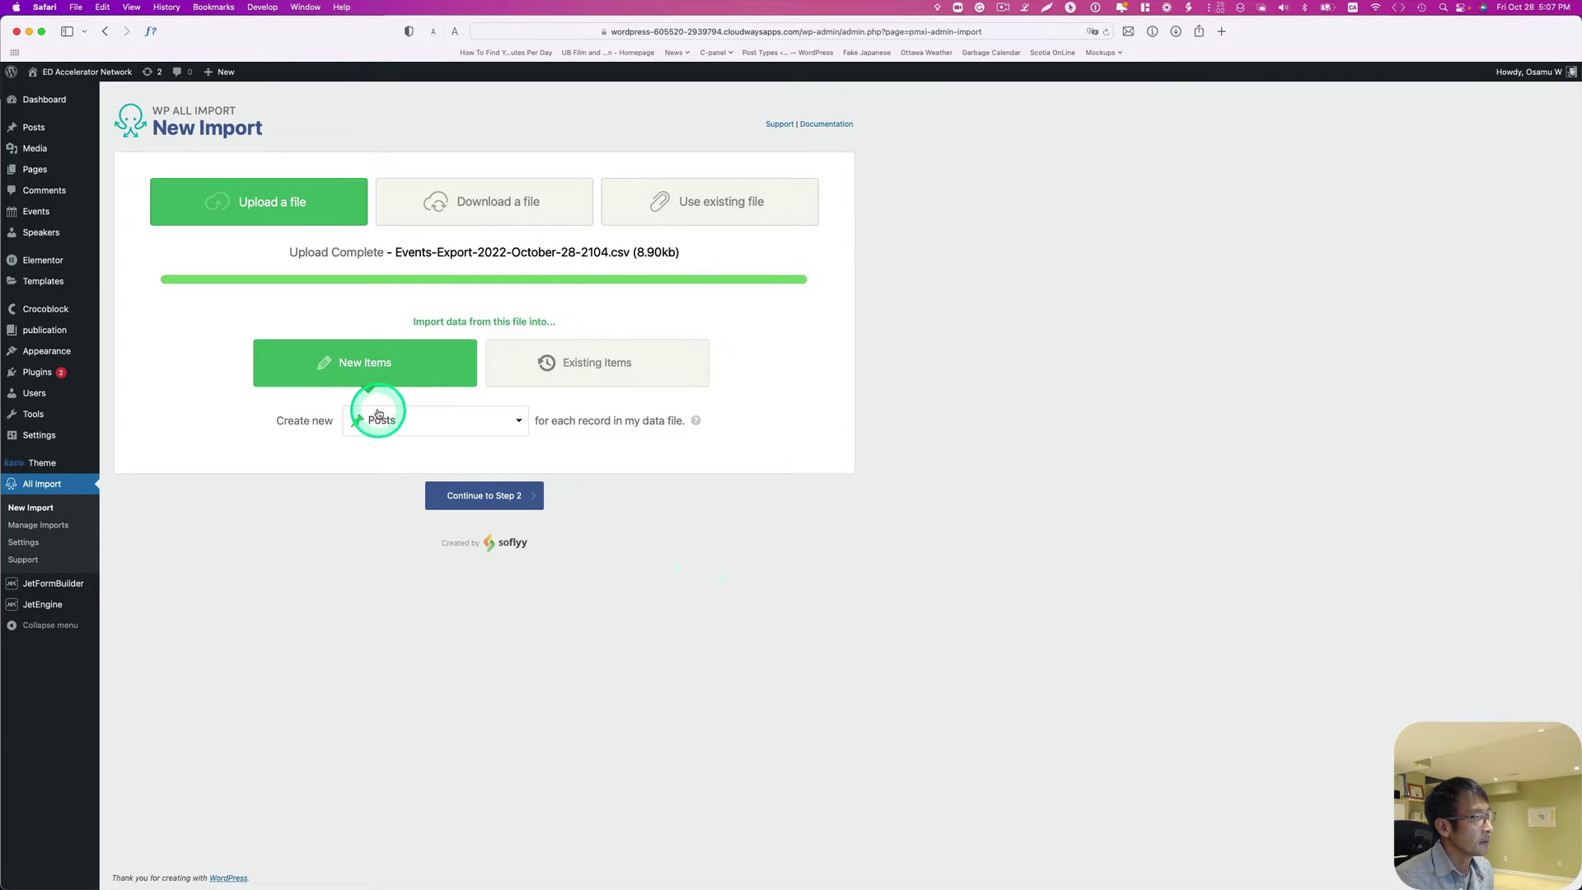
Set the import to create new Events for each record and proceed to the import file review.
click(403, 425)
click(424, 570)
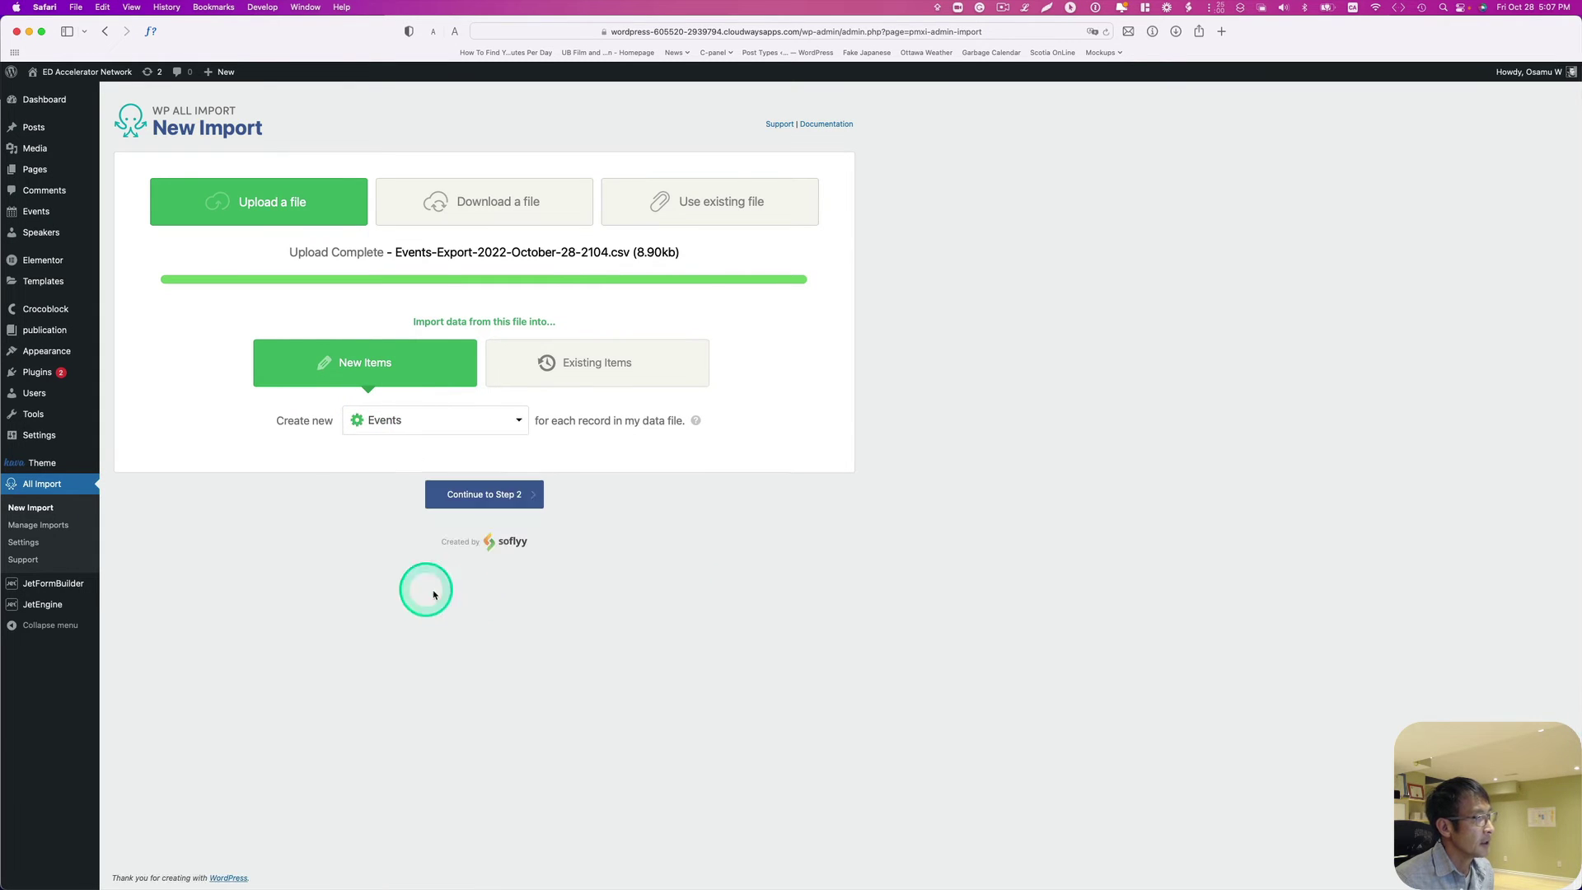
click(511, 494)
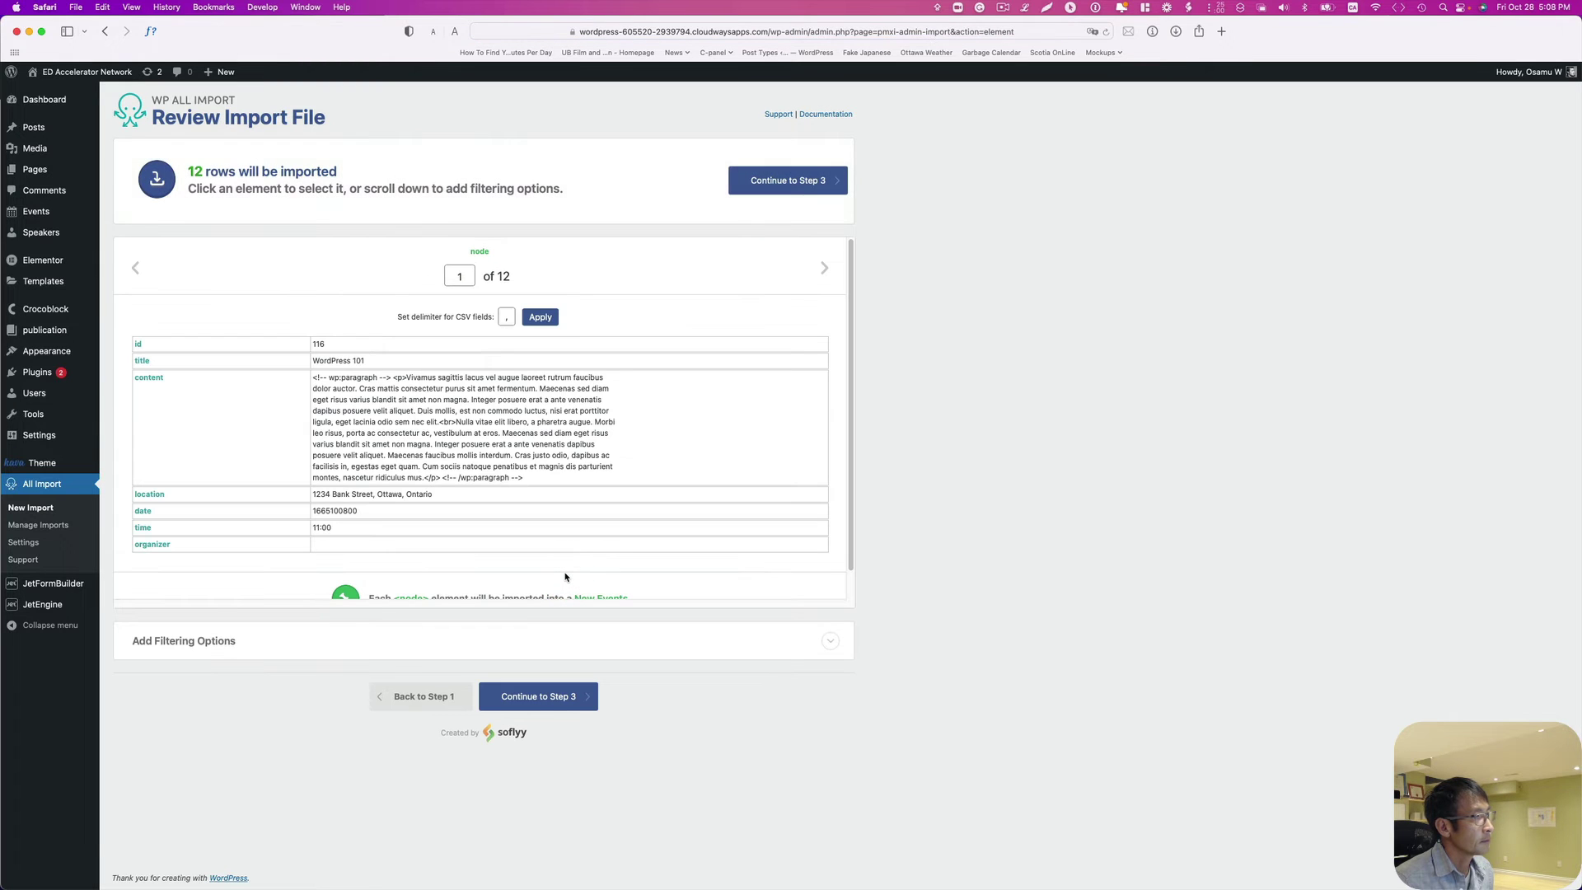
Continue from the file review to the field mapping and expand the Custom Fields section to check its import options.
click(532, 698)
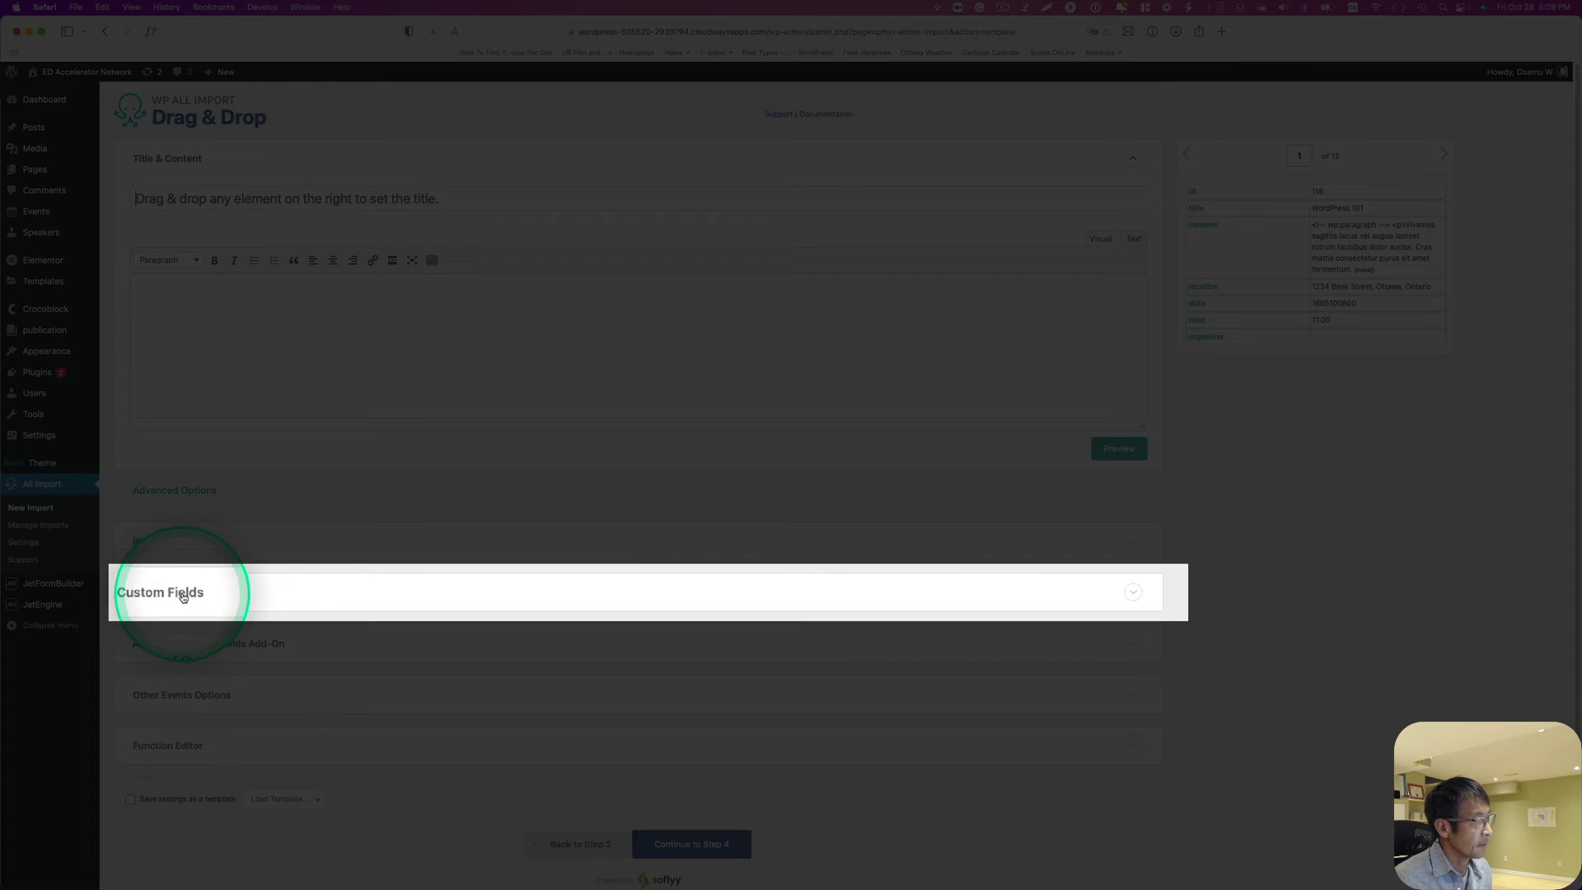
click(185, 593)
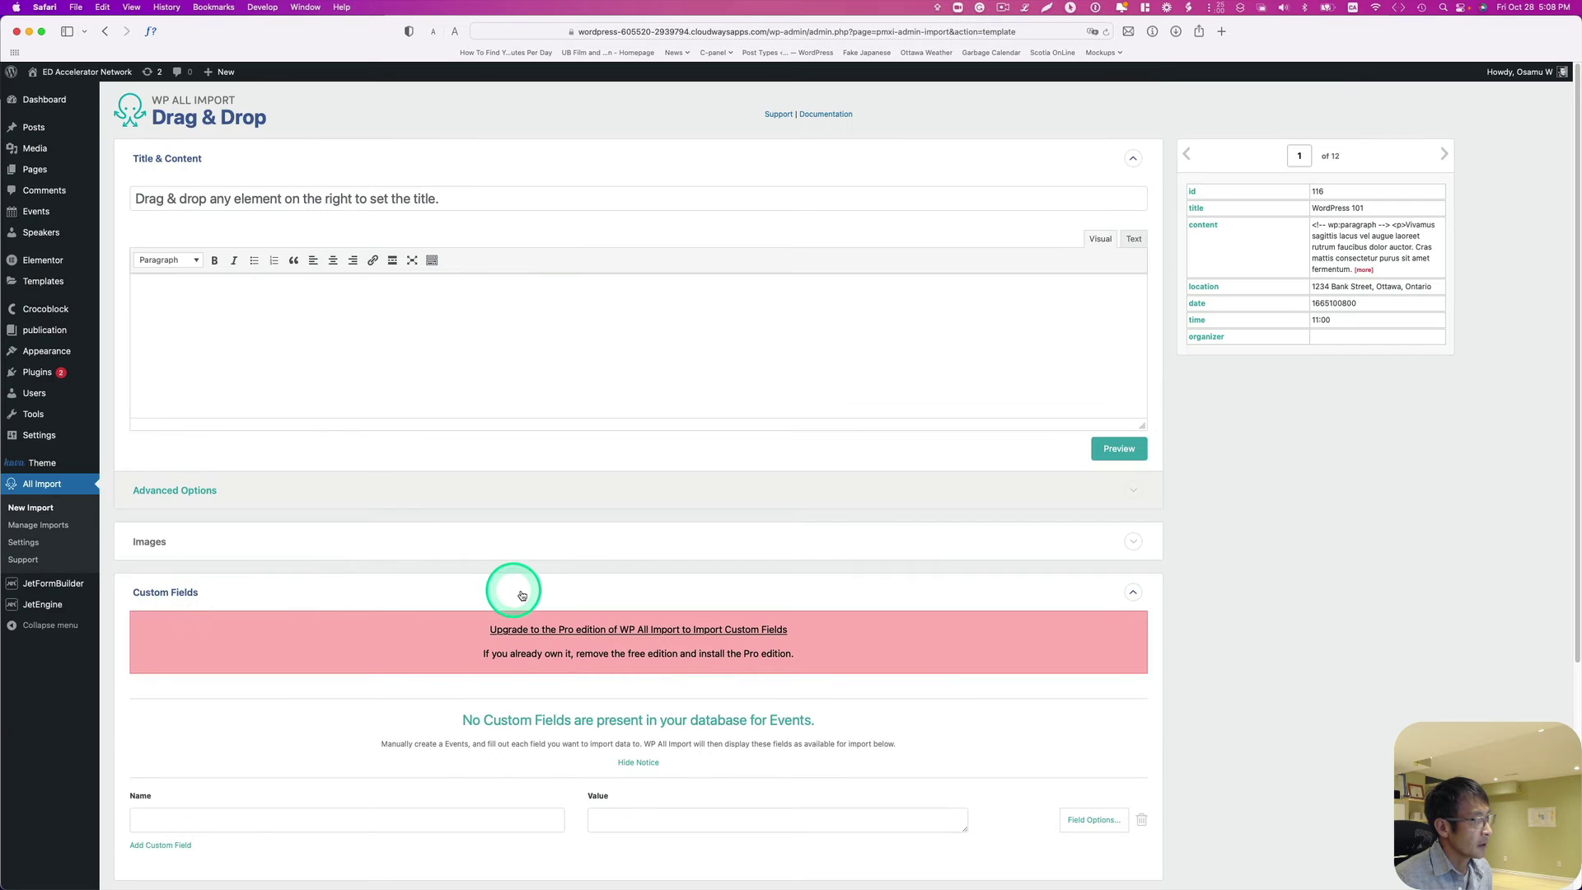
scroll(521, 596, down, 3)
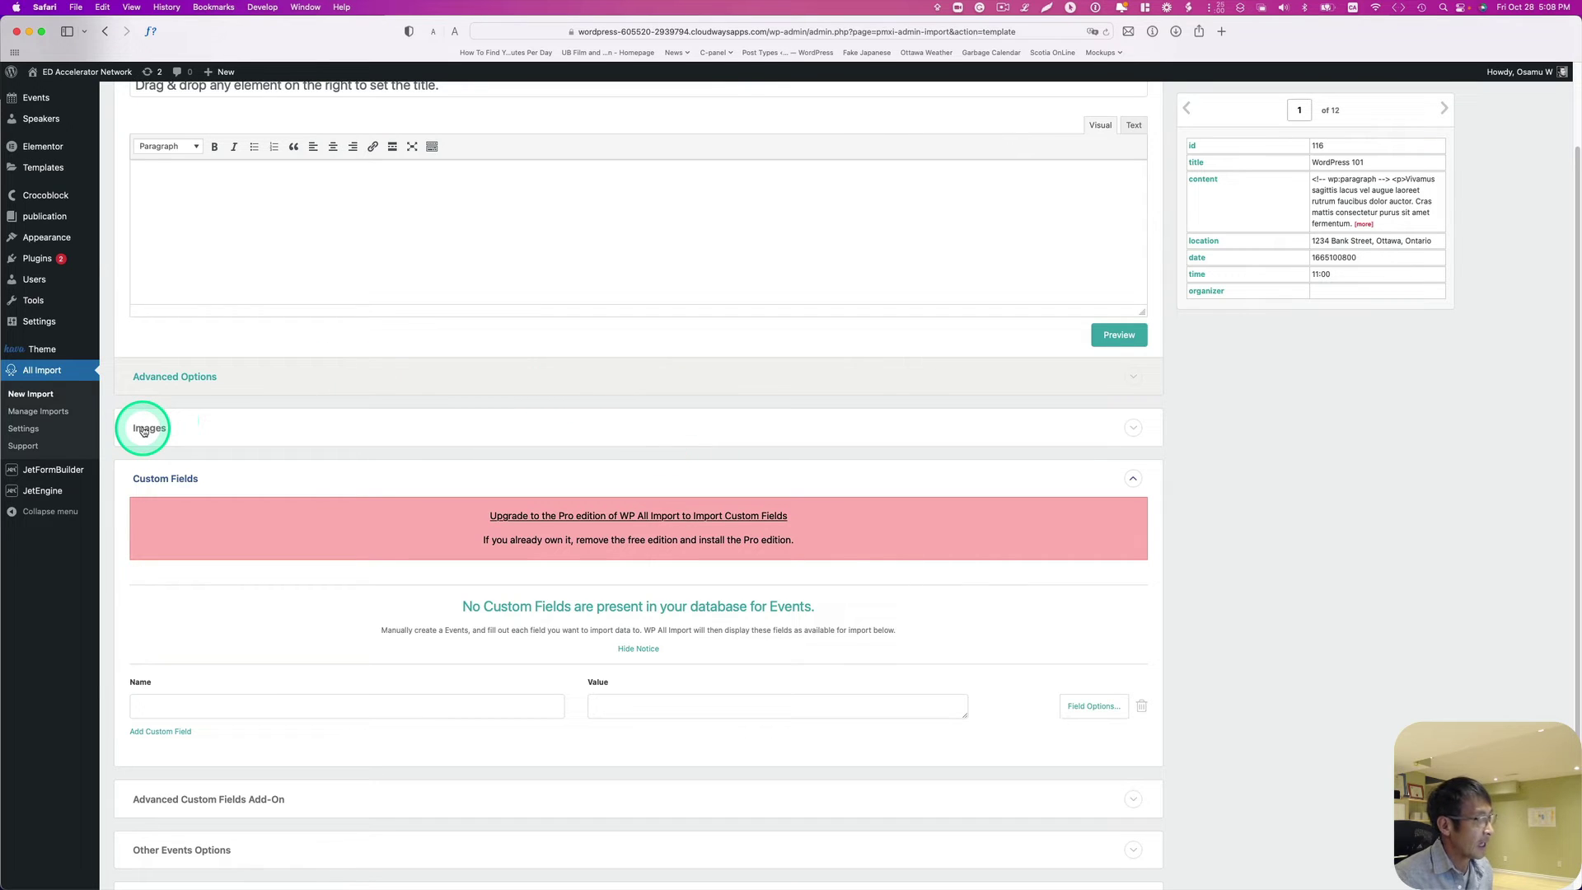
Install the WP All Import Pro plugin on the new site from the uploaded file wp-all-import-pro_4.7.8.zip.
mouse_move(56, 497)
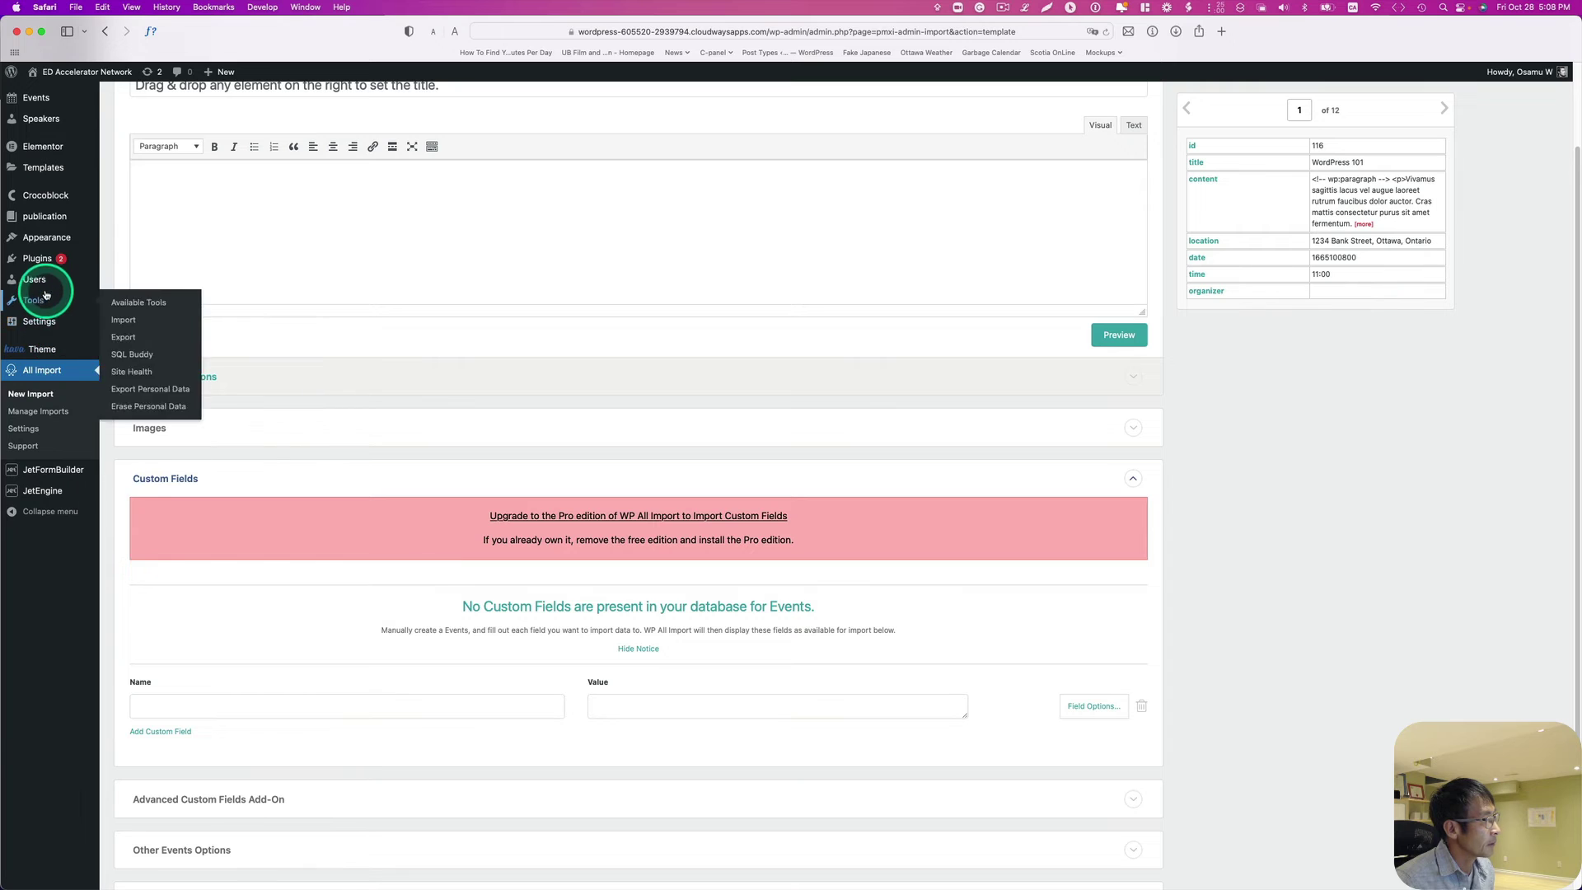
mouse_move(41, 260)
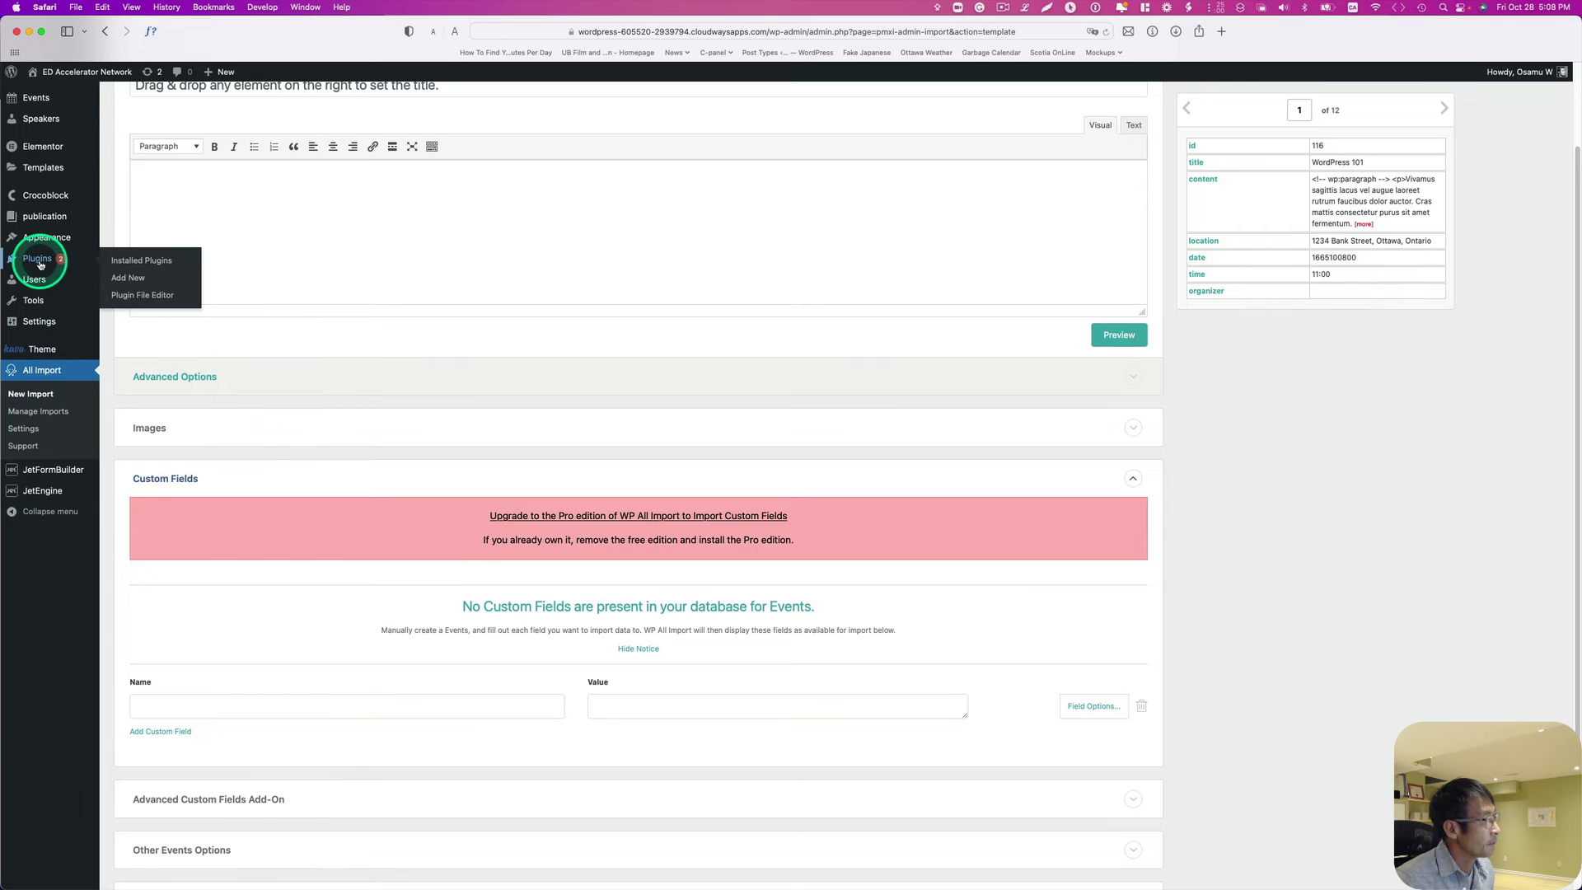
click(113, 278)
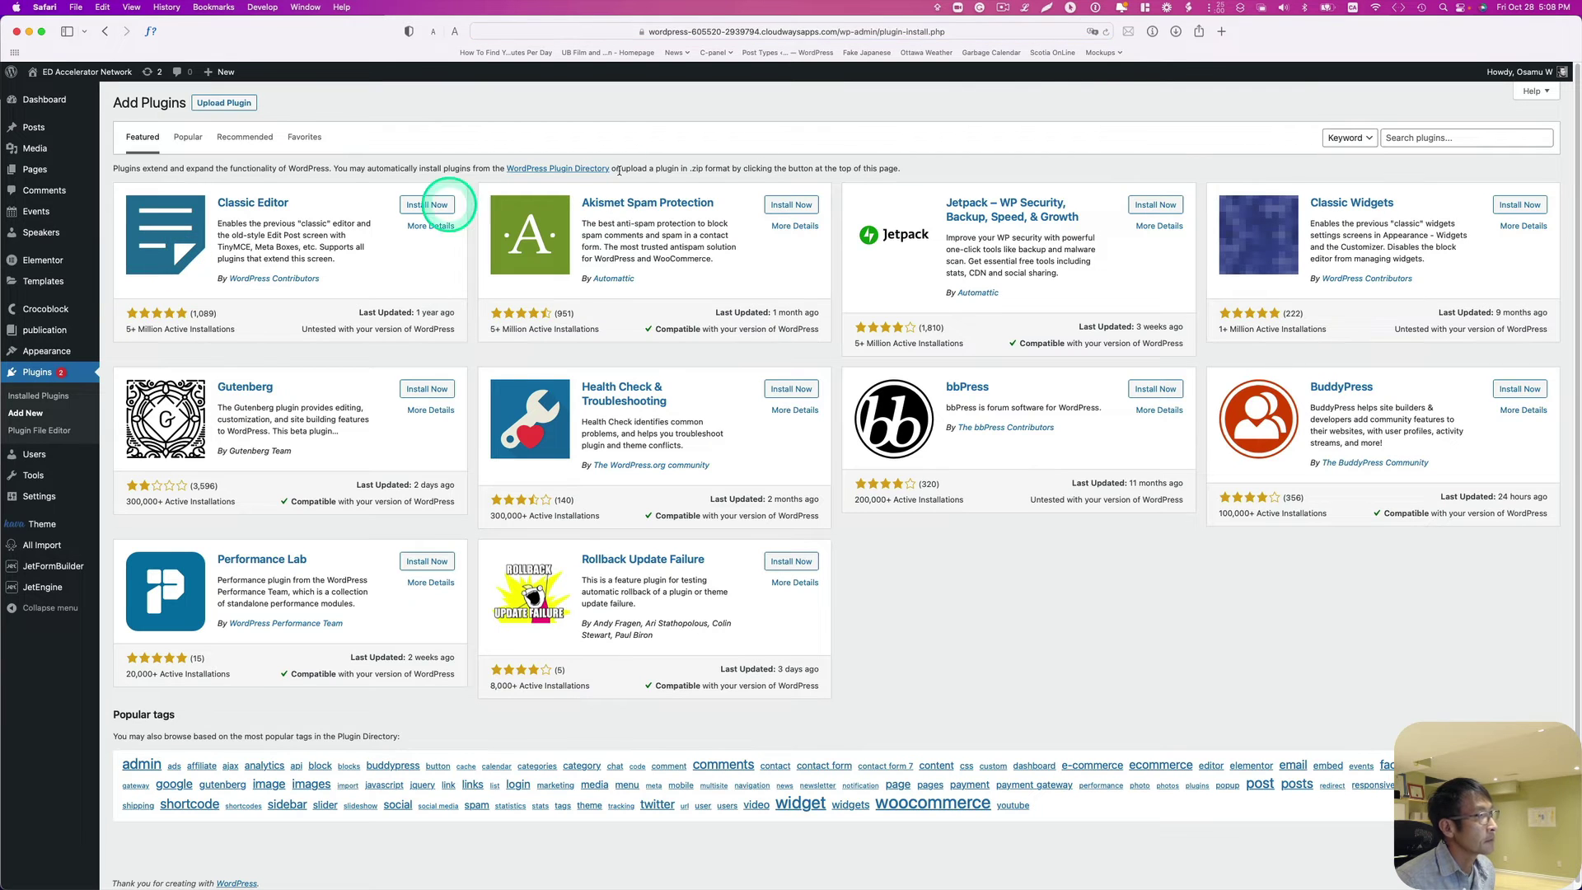
click(233, 103)
click(1052, 601)
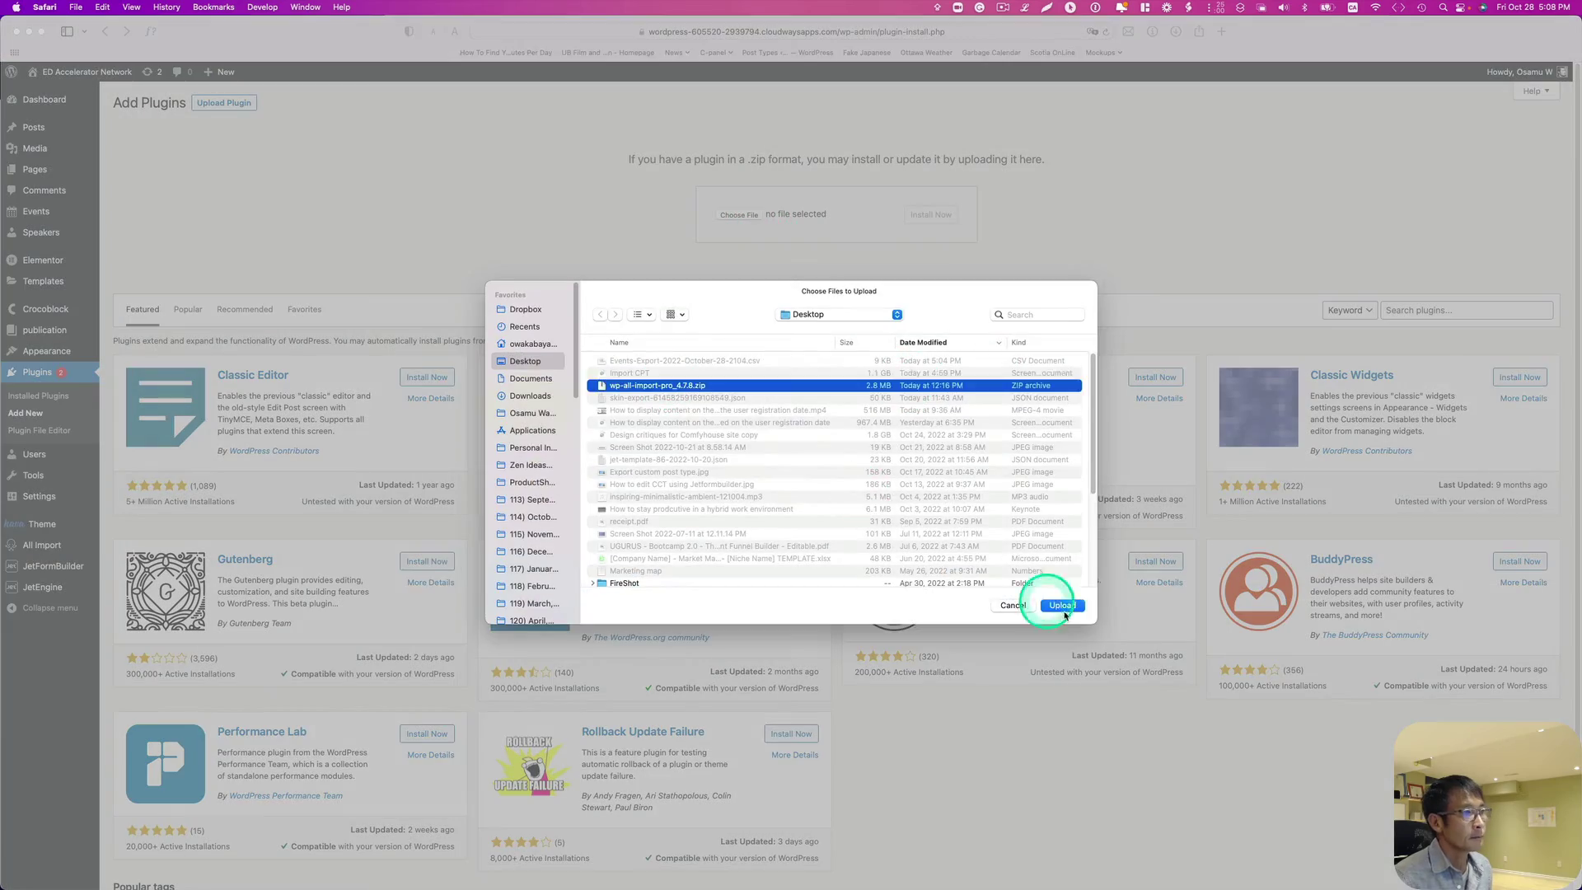
click(930, 214)
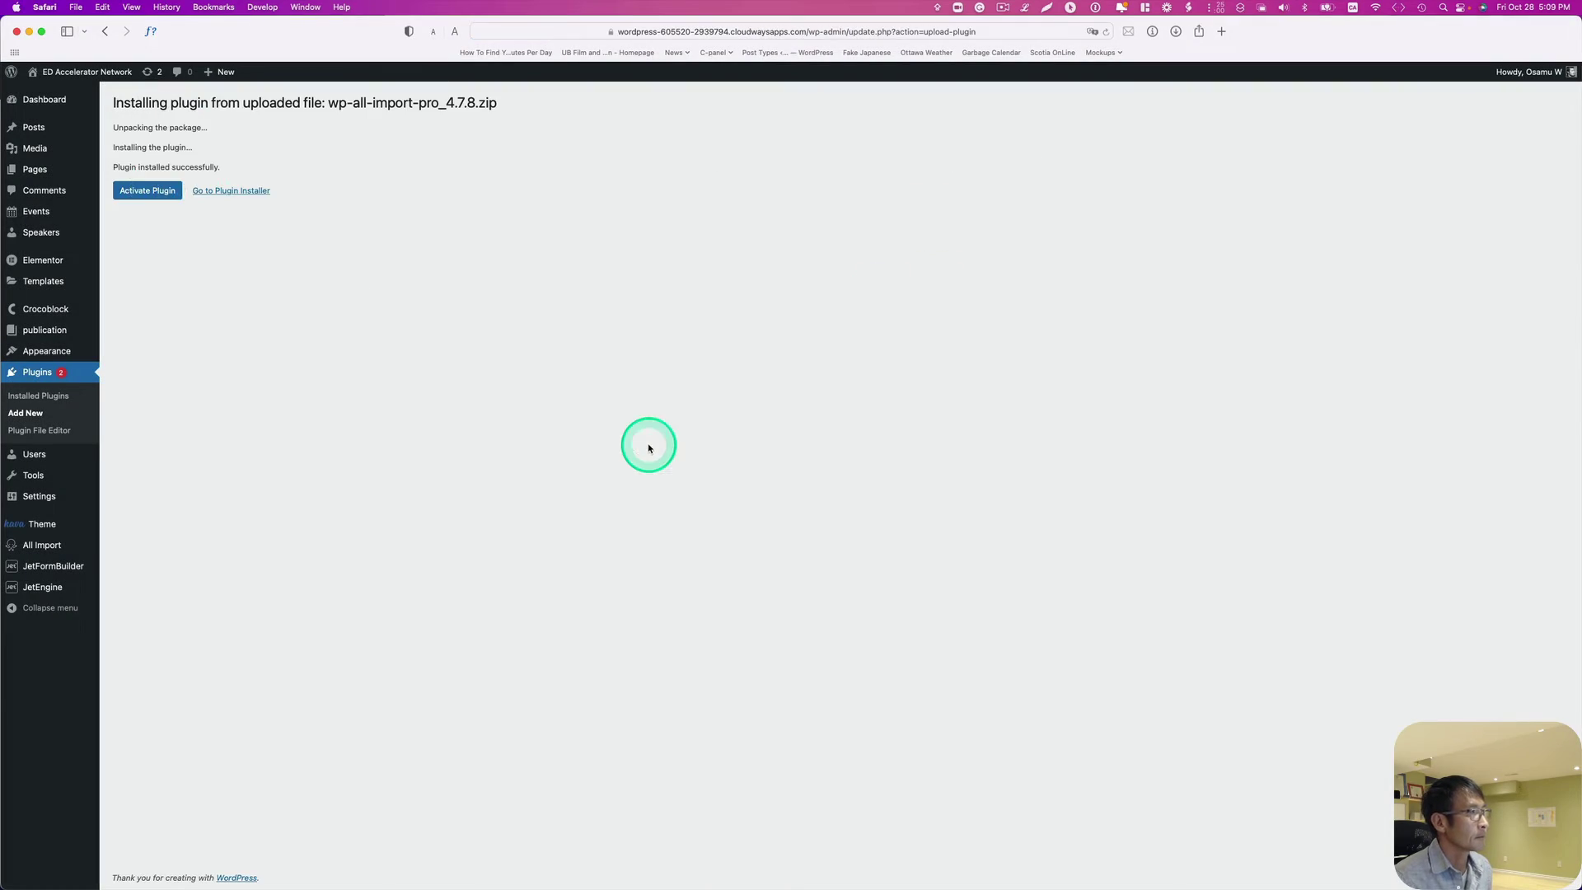
Deactivate the free WP All Import plugin and activate WP All Import Pro.
click(147, 190)
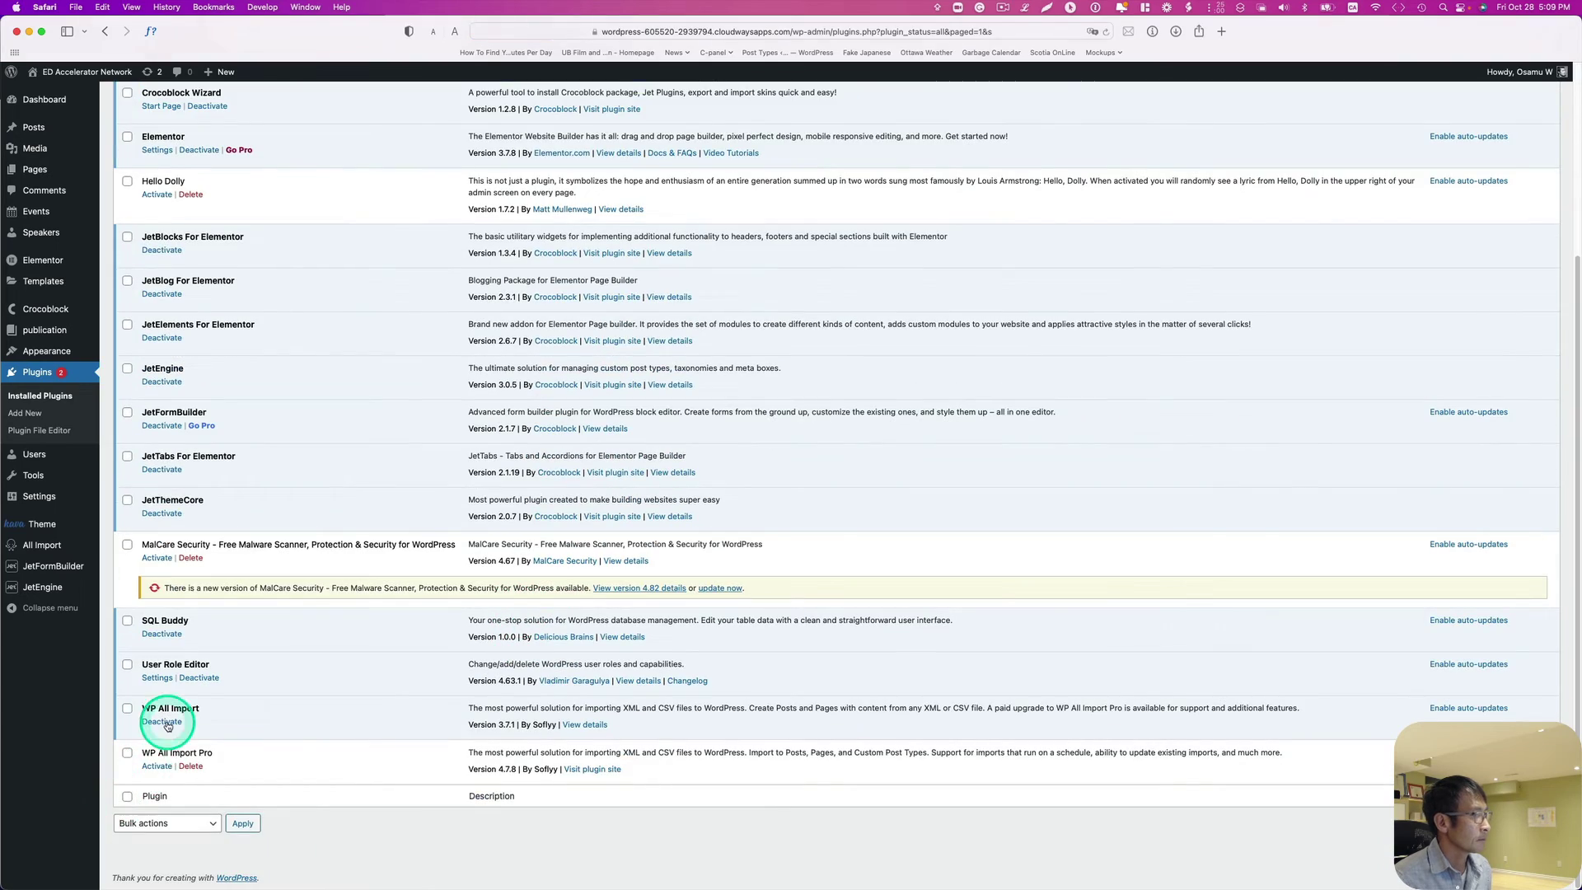
click(163, 722)
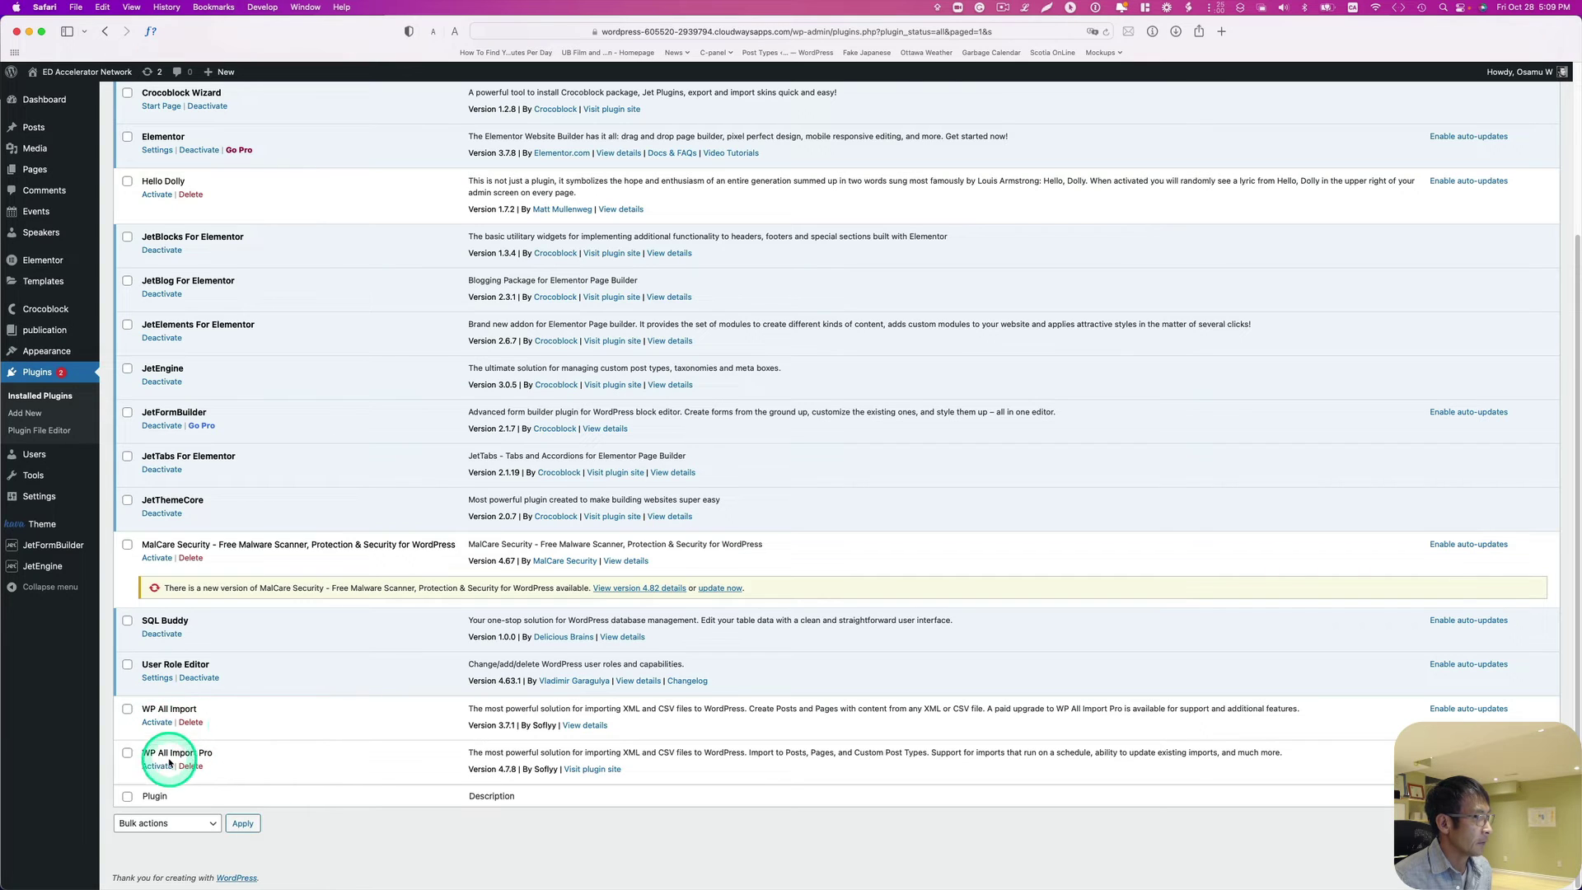
click(155, 769)
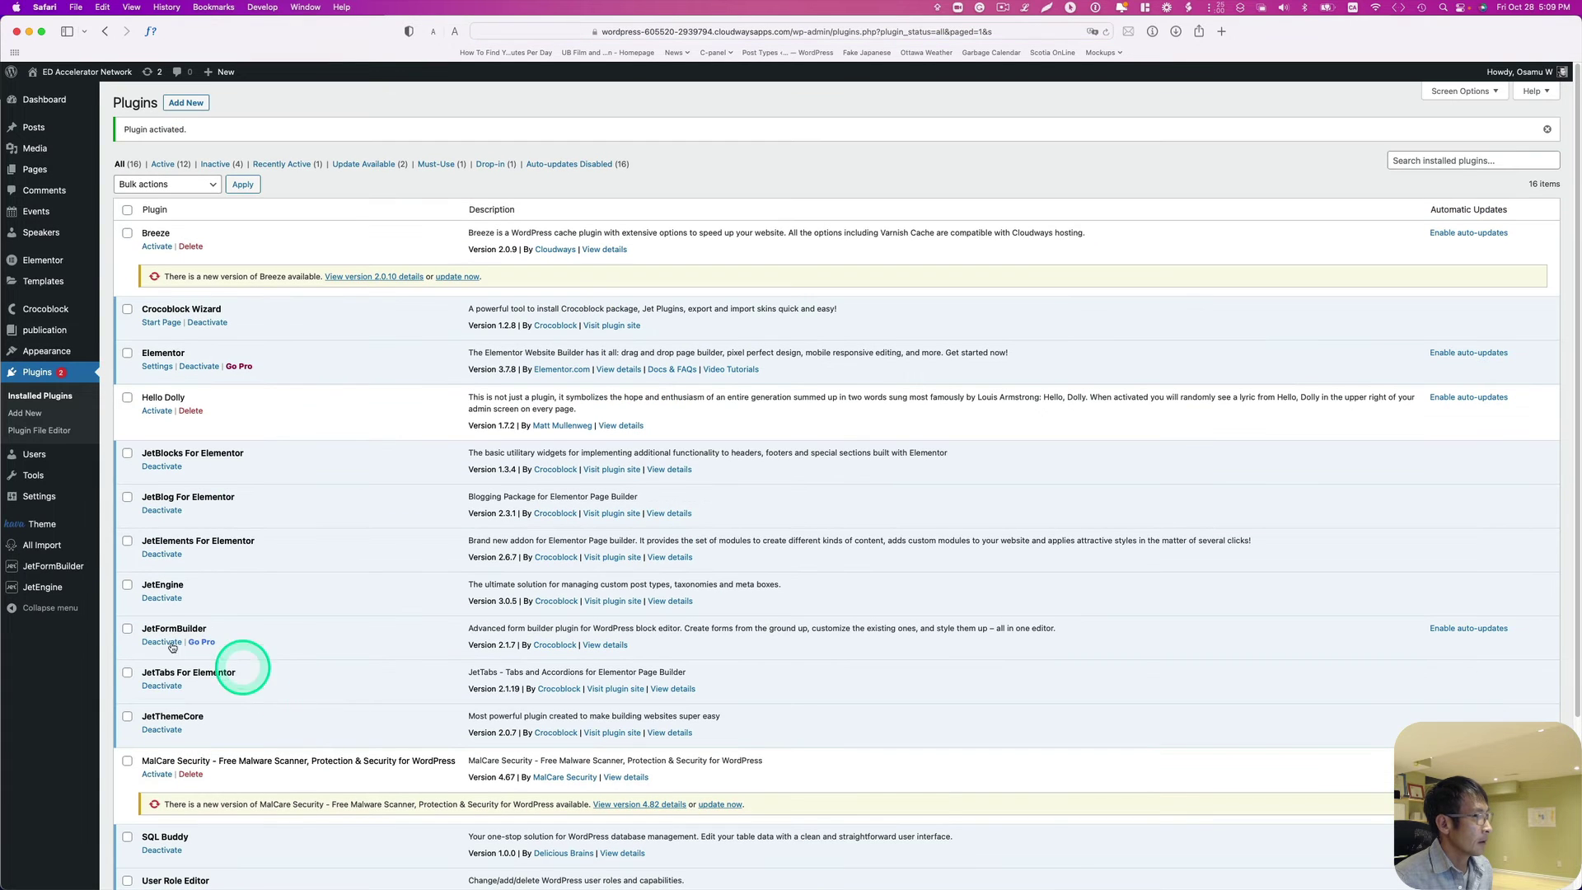
Start a new import in WP All Import Pro and upload Events-Export-2022-October-28-2104.csv from the Desktop.
mouse_move(48, 551)
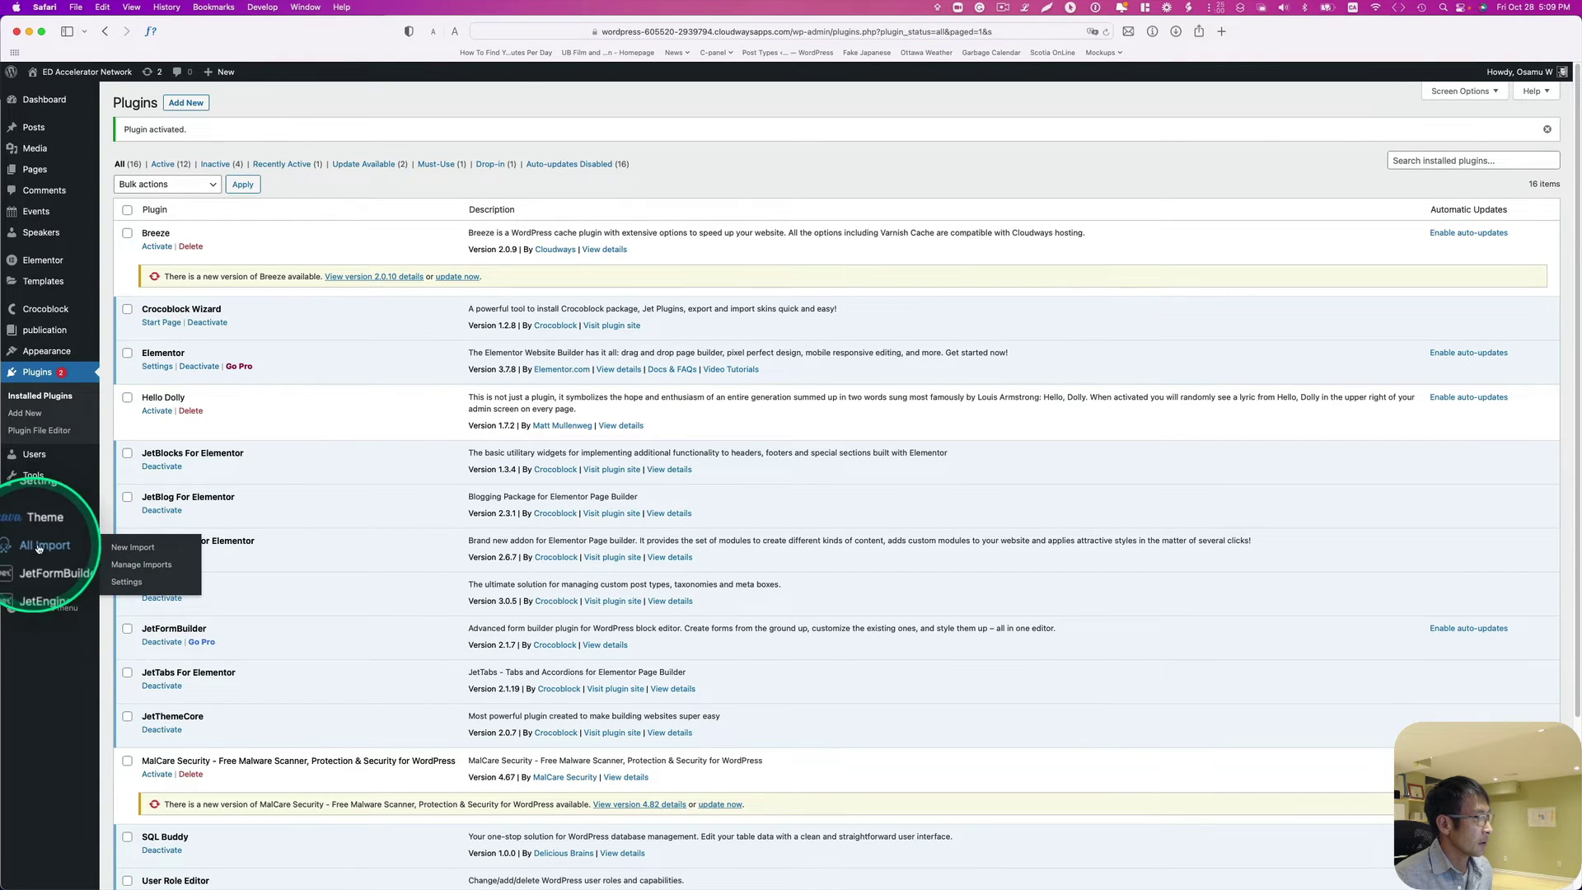
click(128, 550)
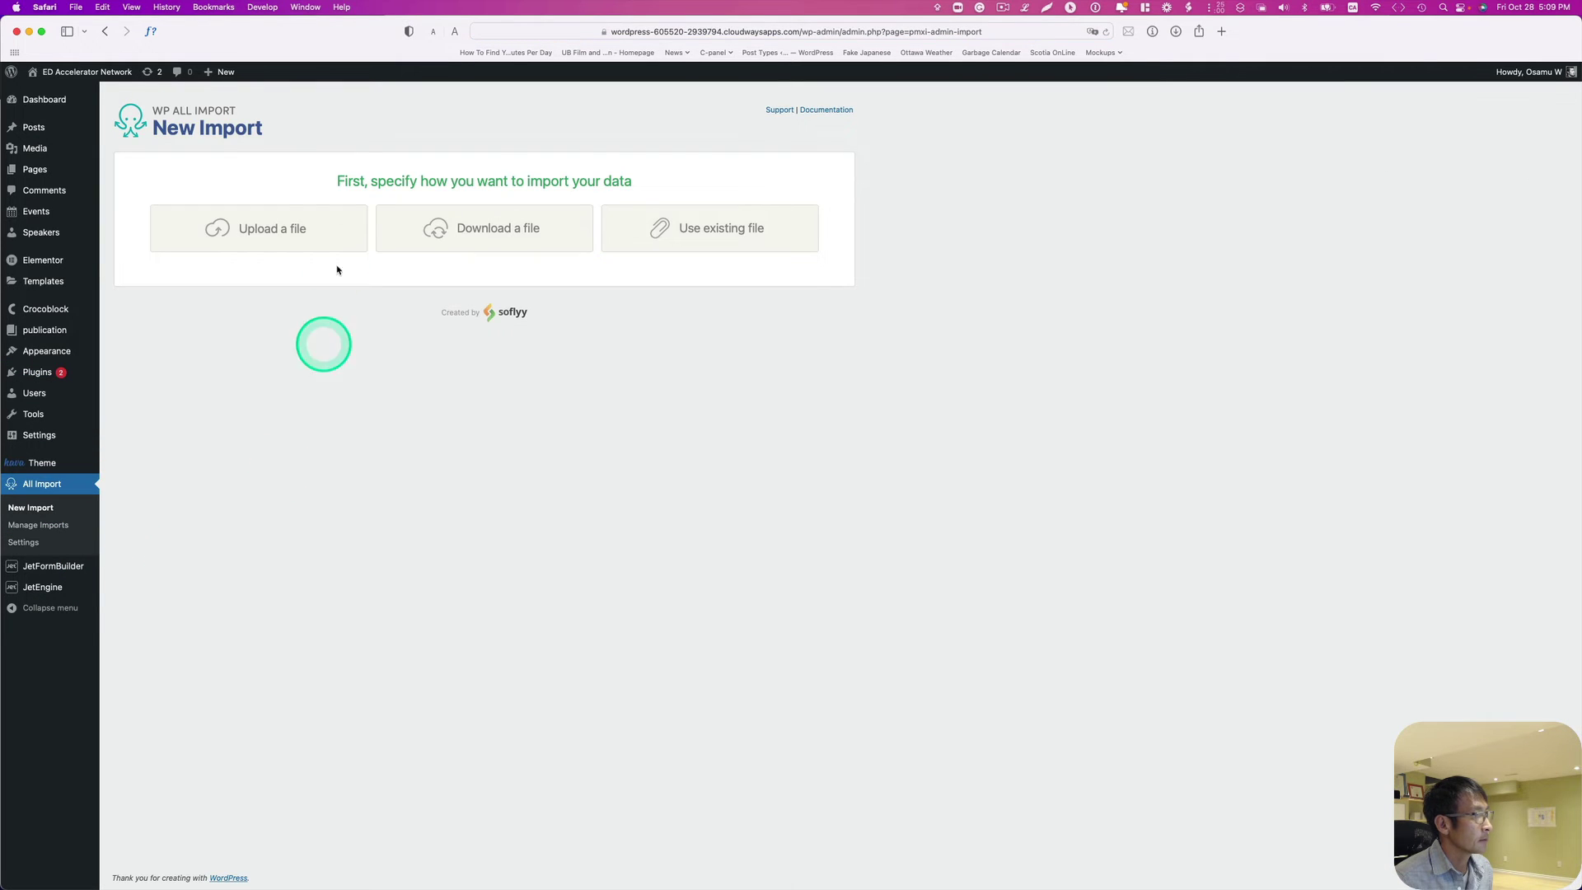
click(287, 221)
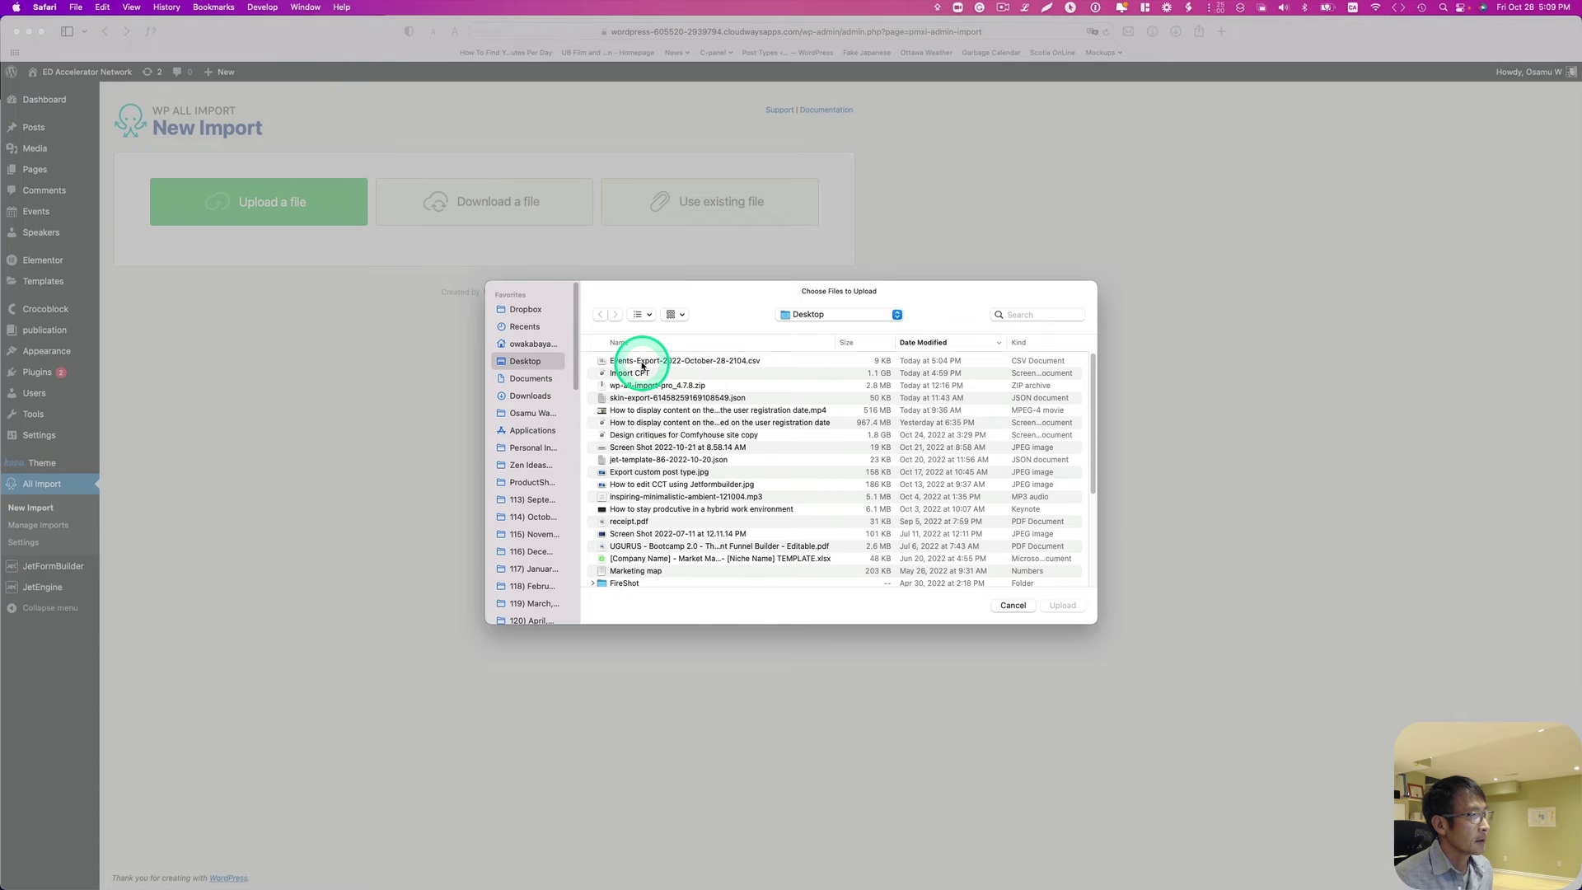
click(618, 362)
click(1063, 605)
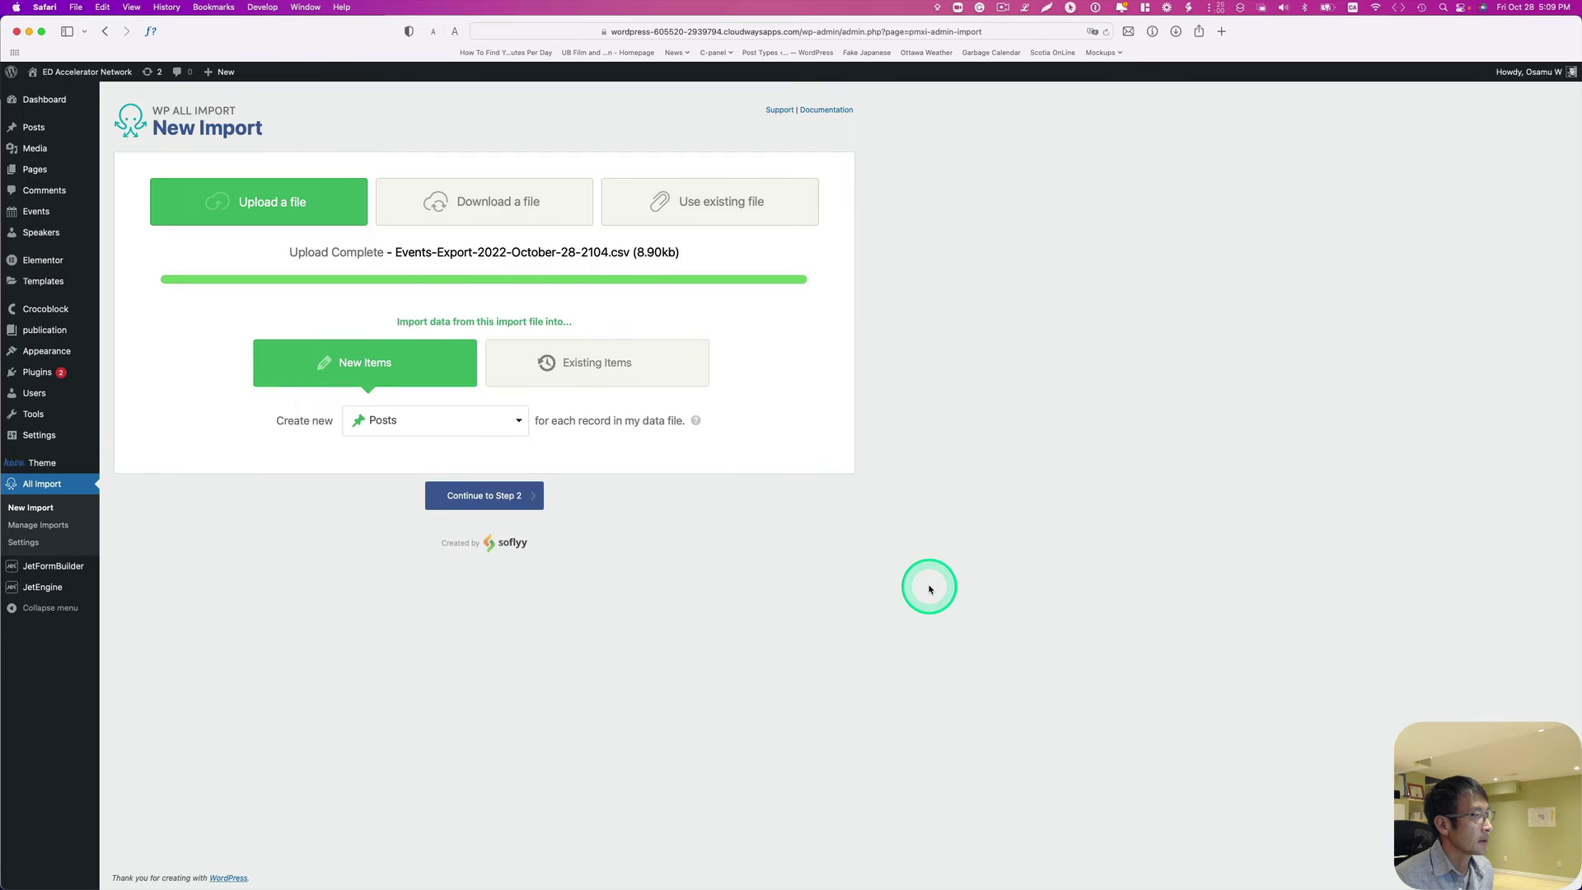
Set the import to create new Events for each record and continue to the review of the import file.
click(446, 429)
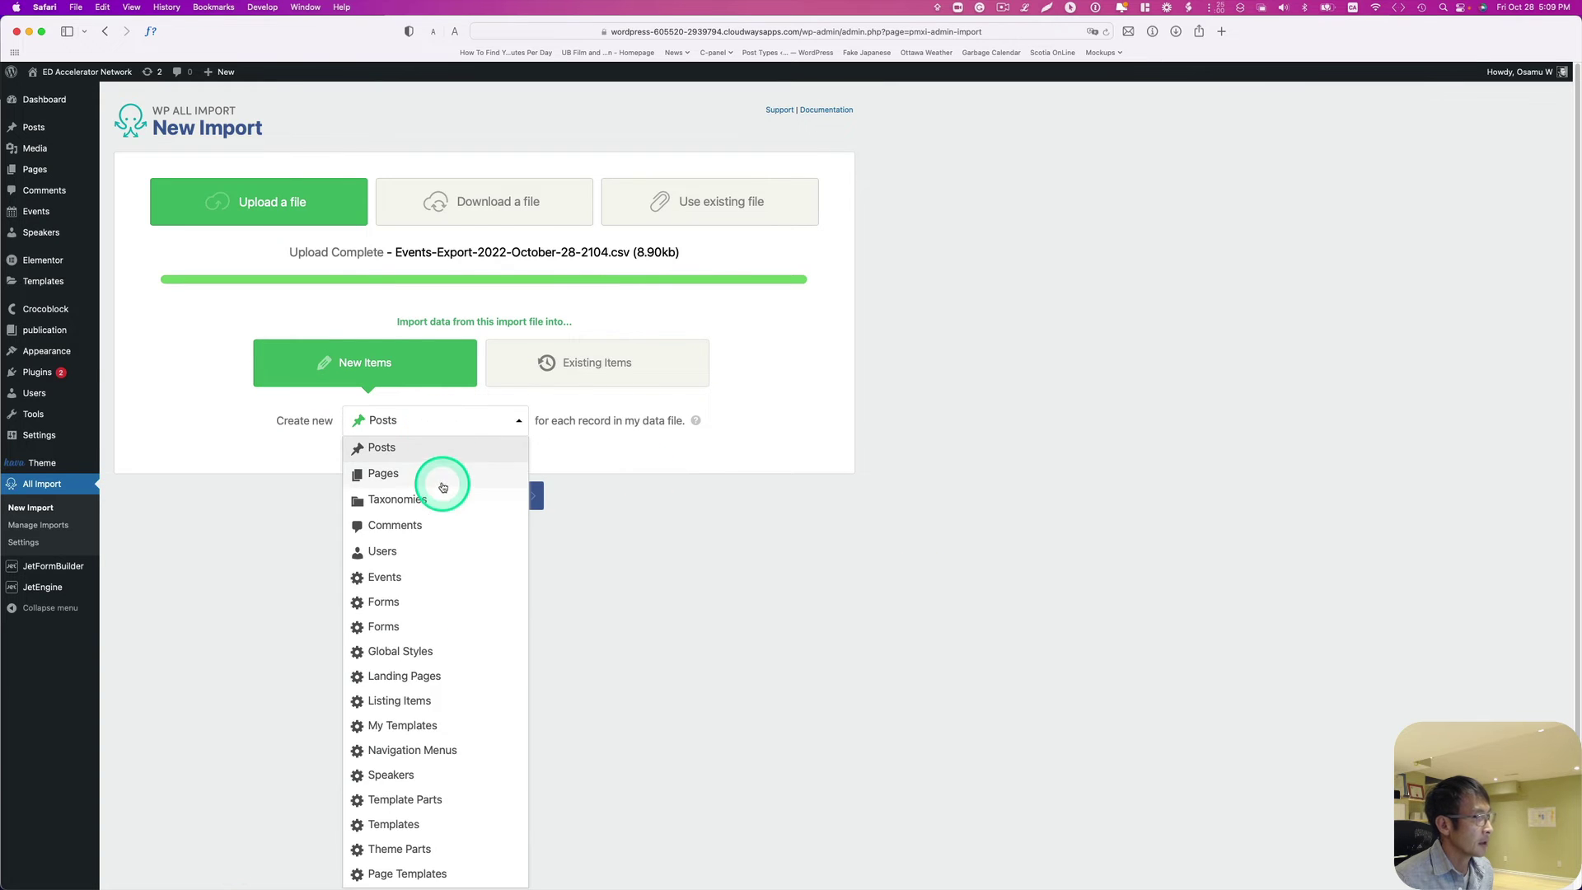
scroll(437, 494, down, 1)
click(413, 568)
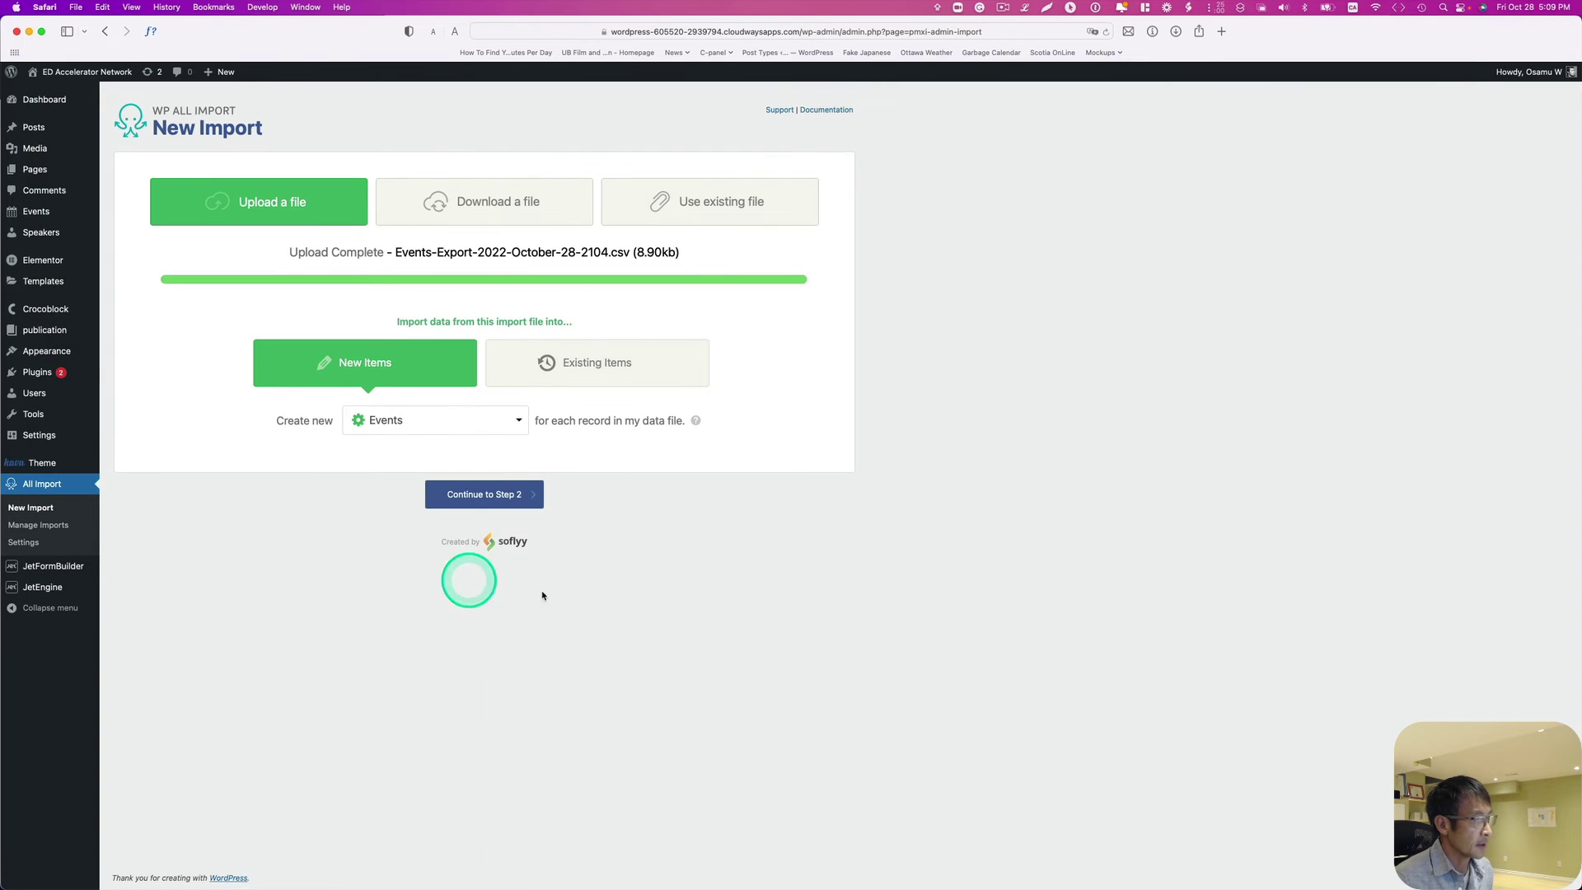
click(508, 490)
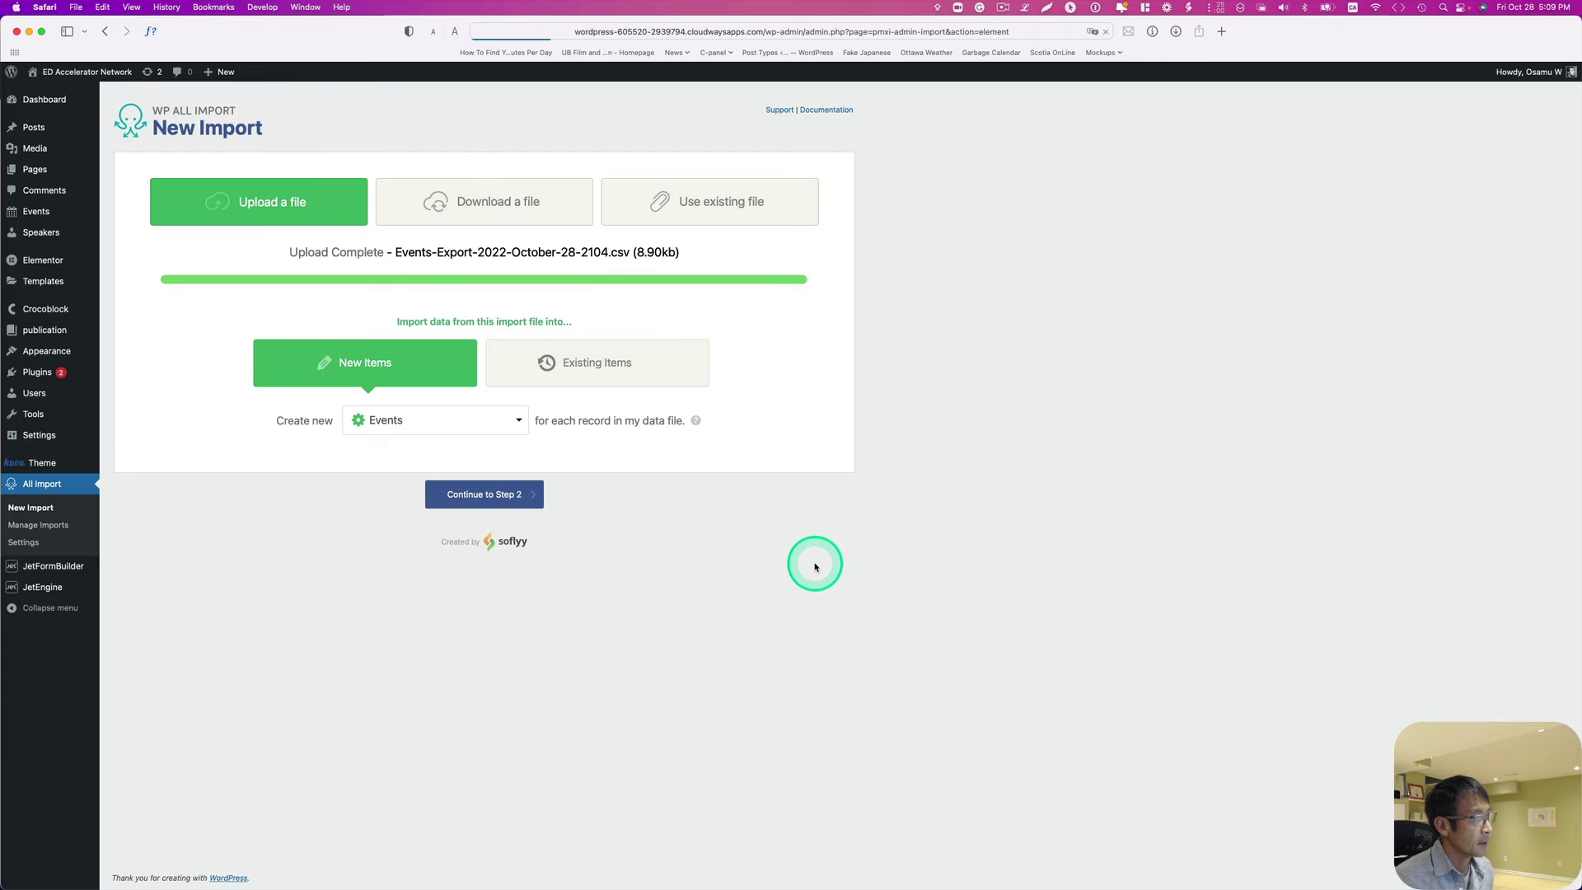
scroll(598, 534, down, 1)
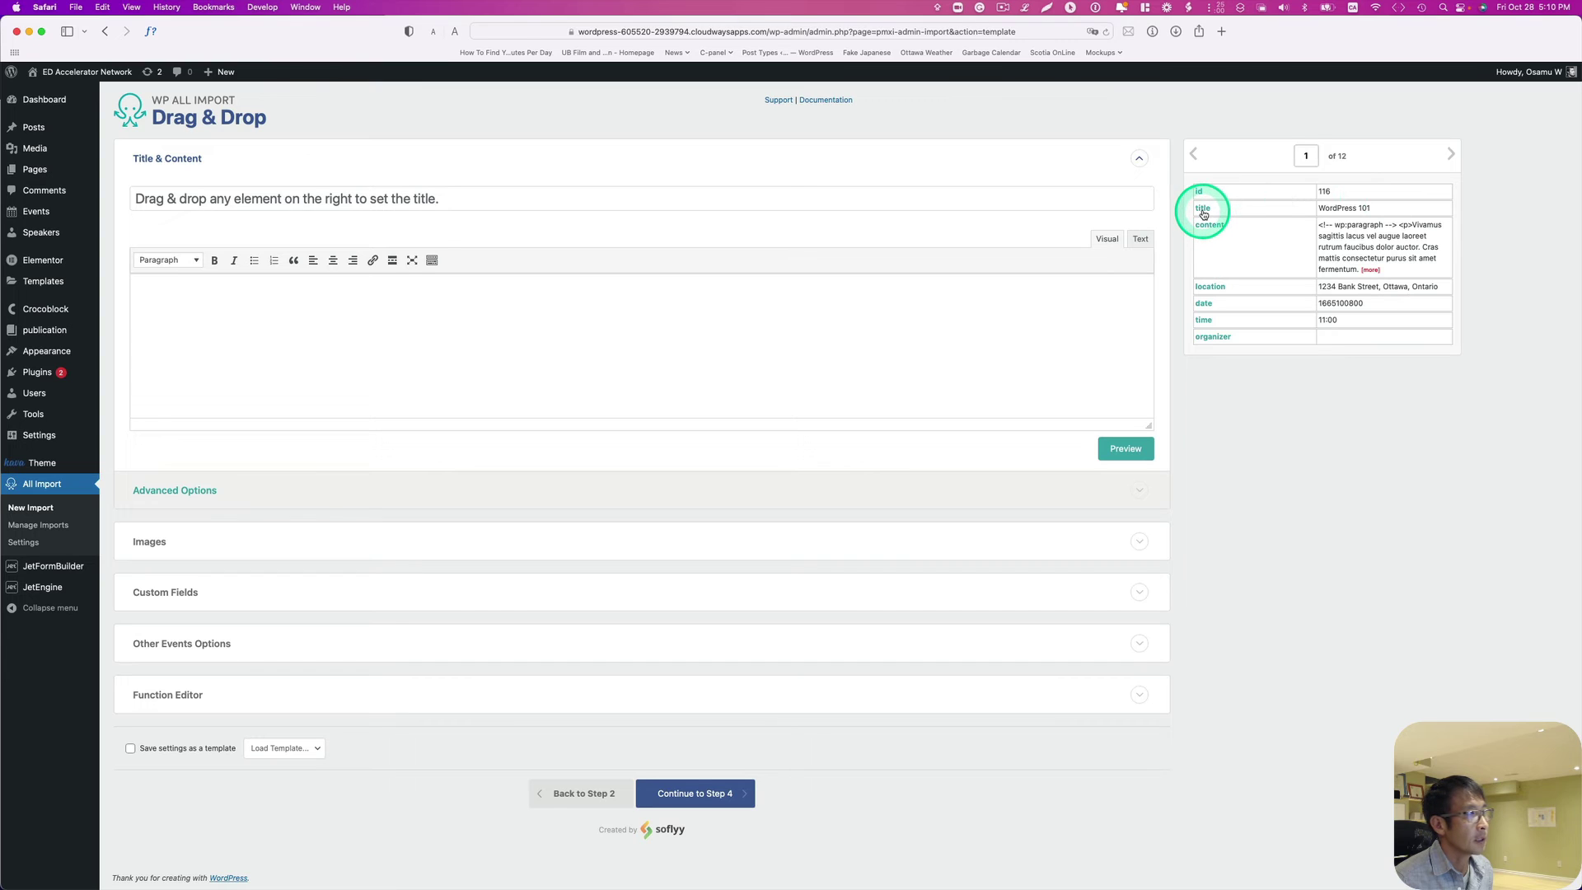
Map the title and content elements of the import file to the event's title and content.
drag(1203, 215, 887, 228)
click(537, 325)
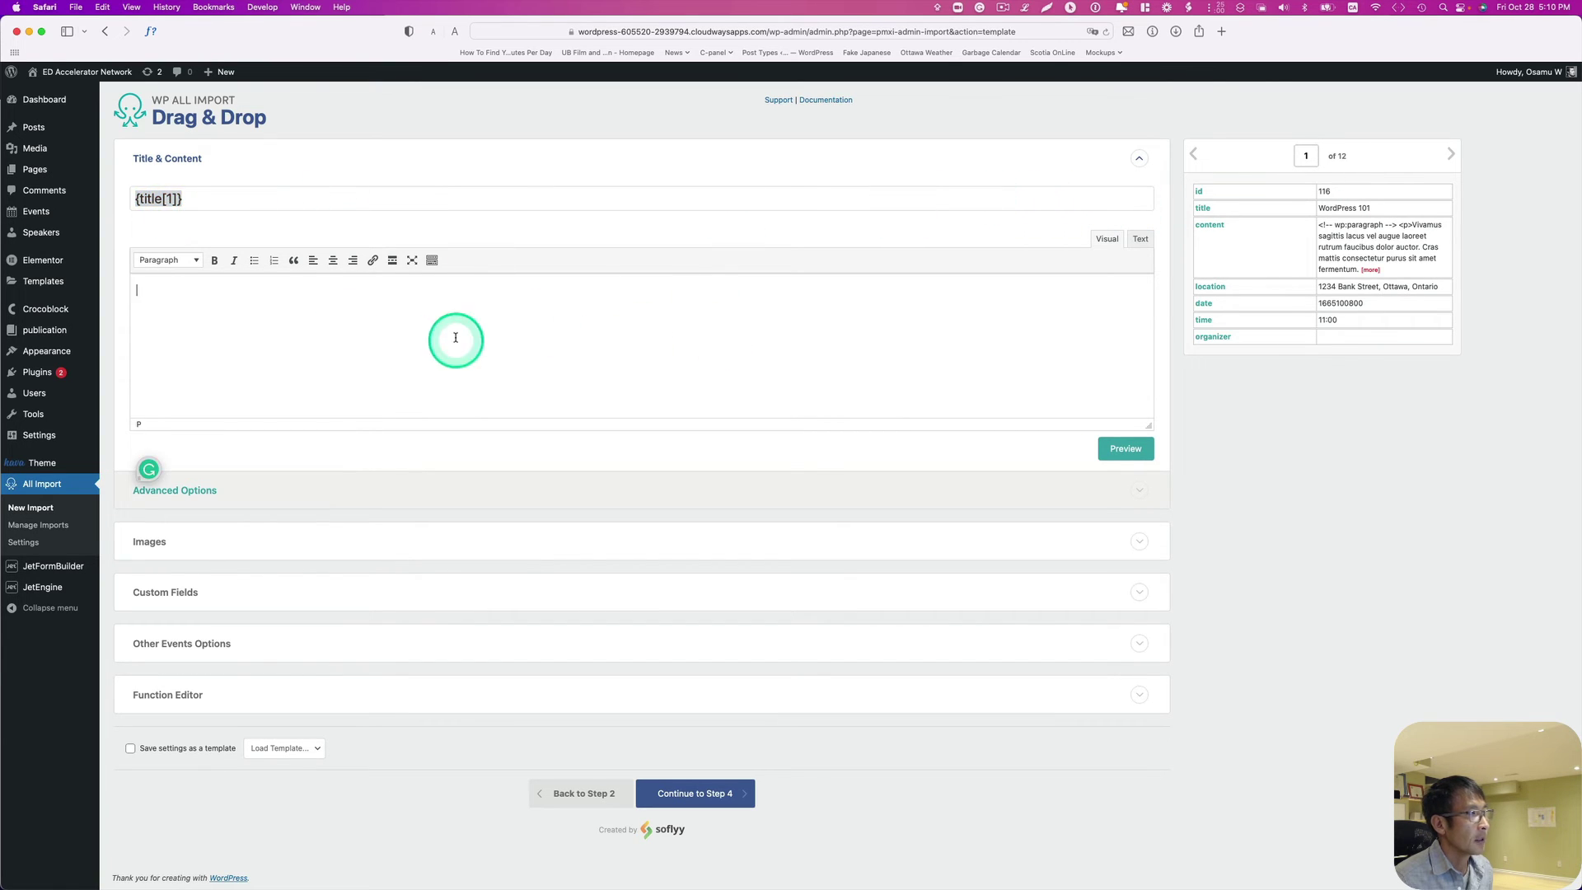
drag(1208, 221, 321, 317)
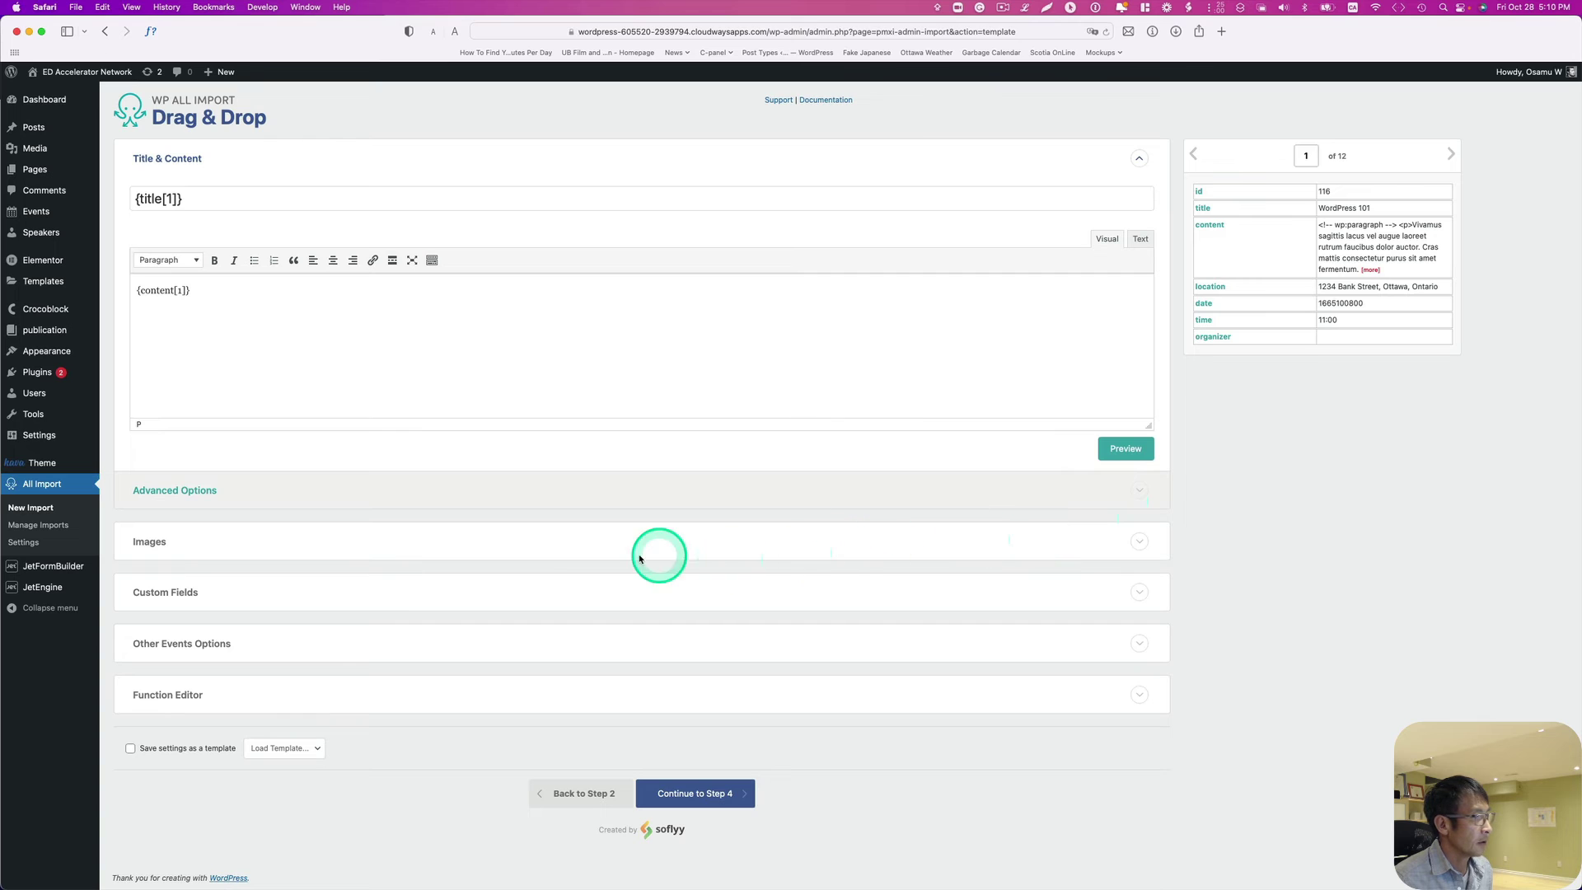
Expand Custom Fields and add four fields named location, date, time and organizer.
click(198, 600)
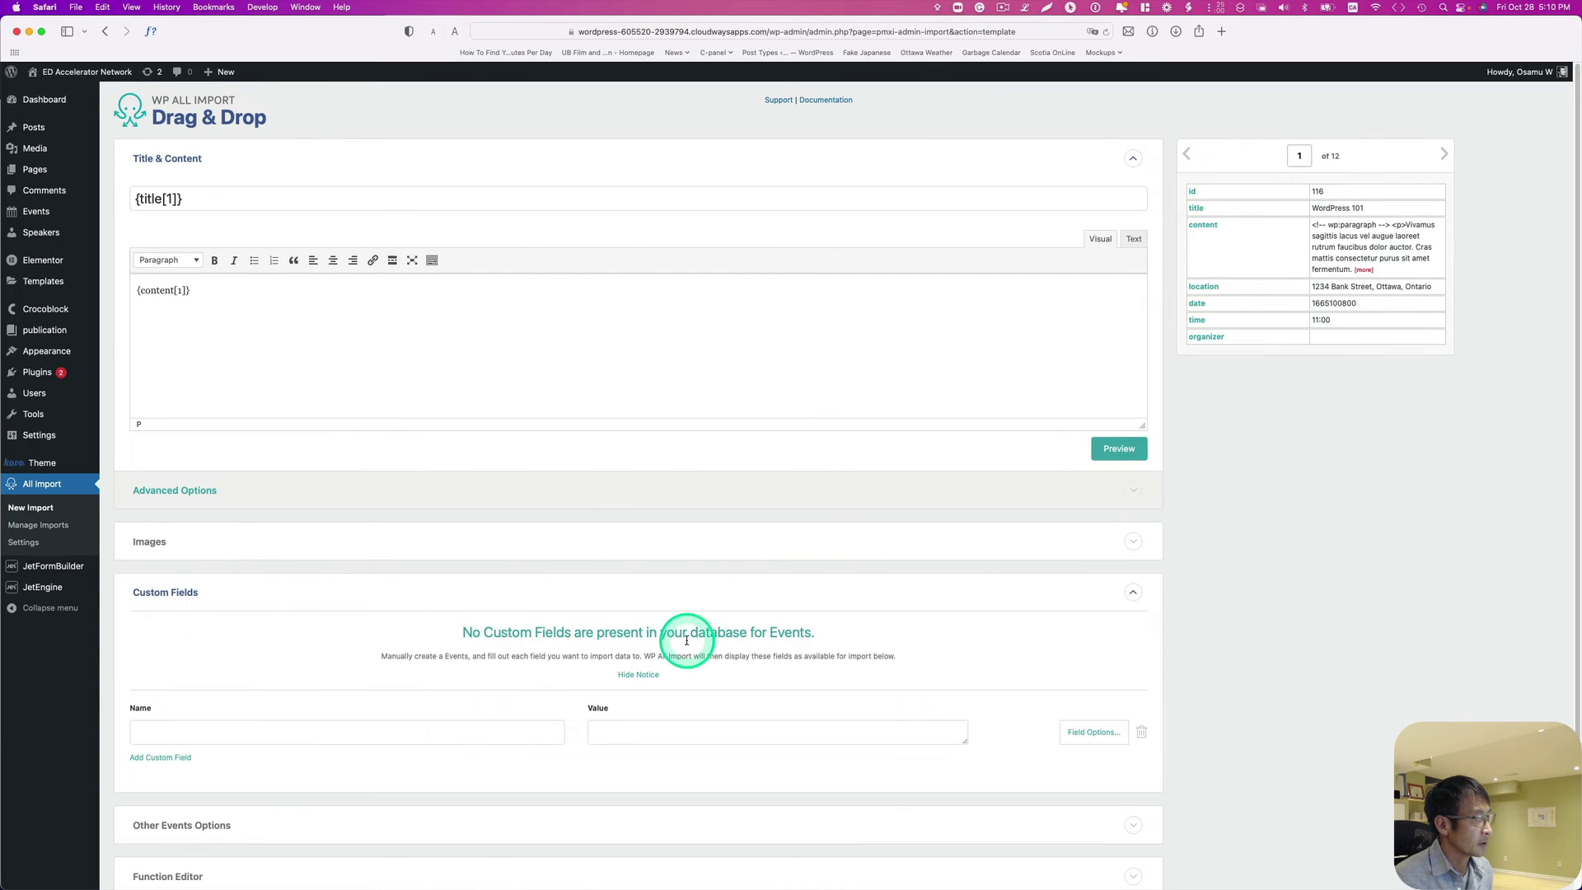
scroll(684, 637, down, 1)
scroll(681, 638, up, 1)
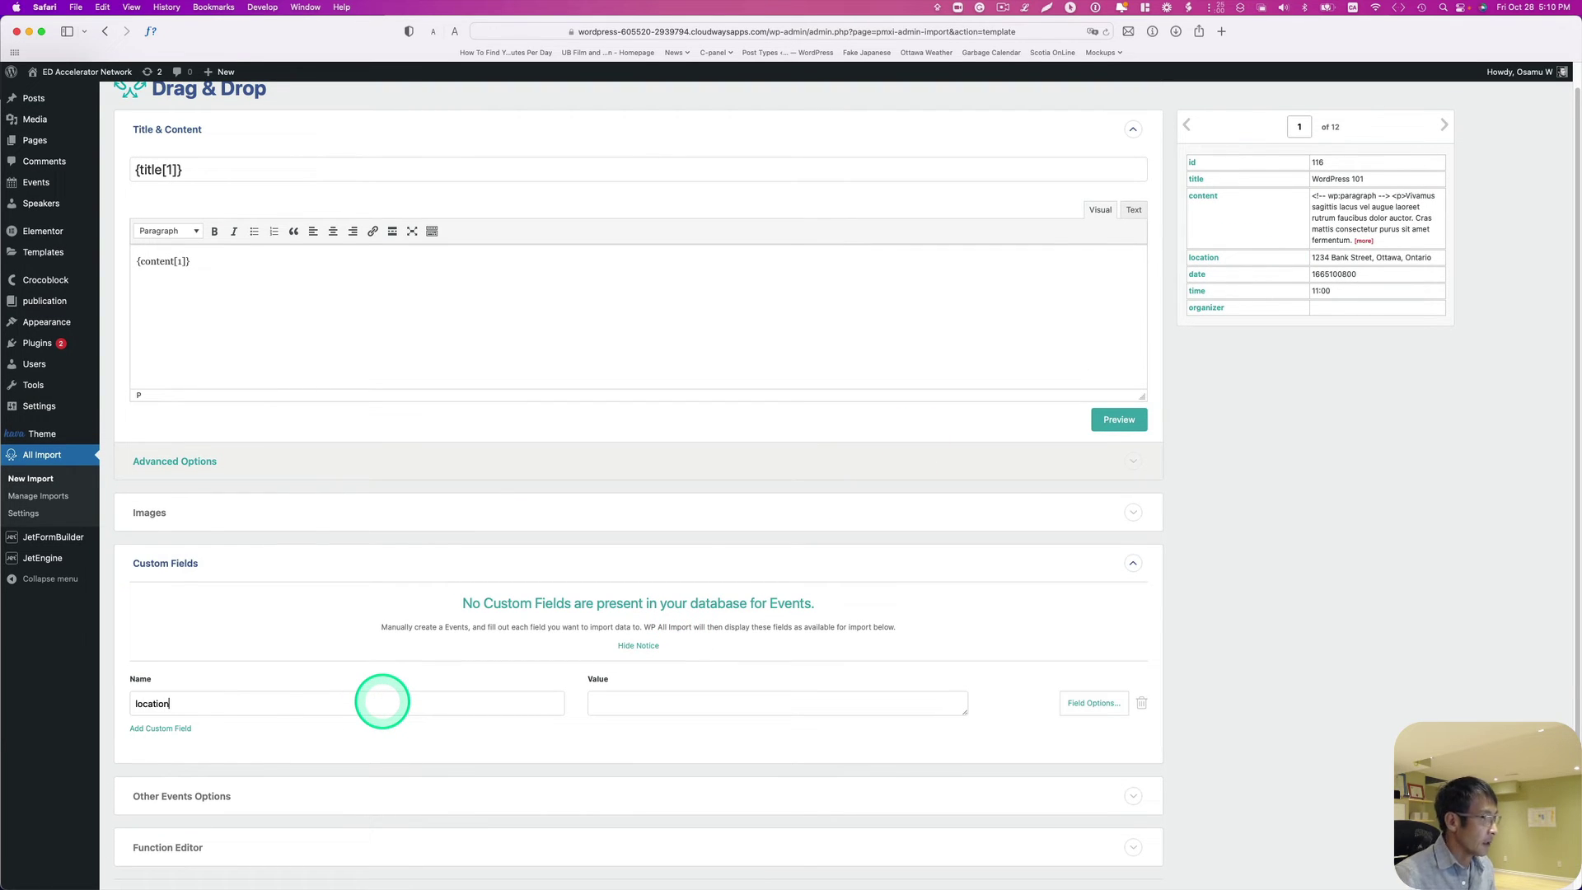
click(134, 731)
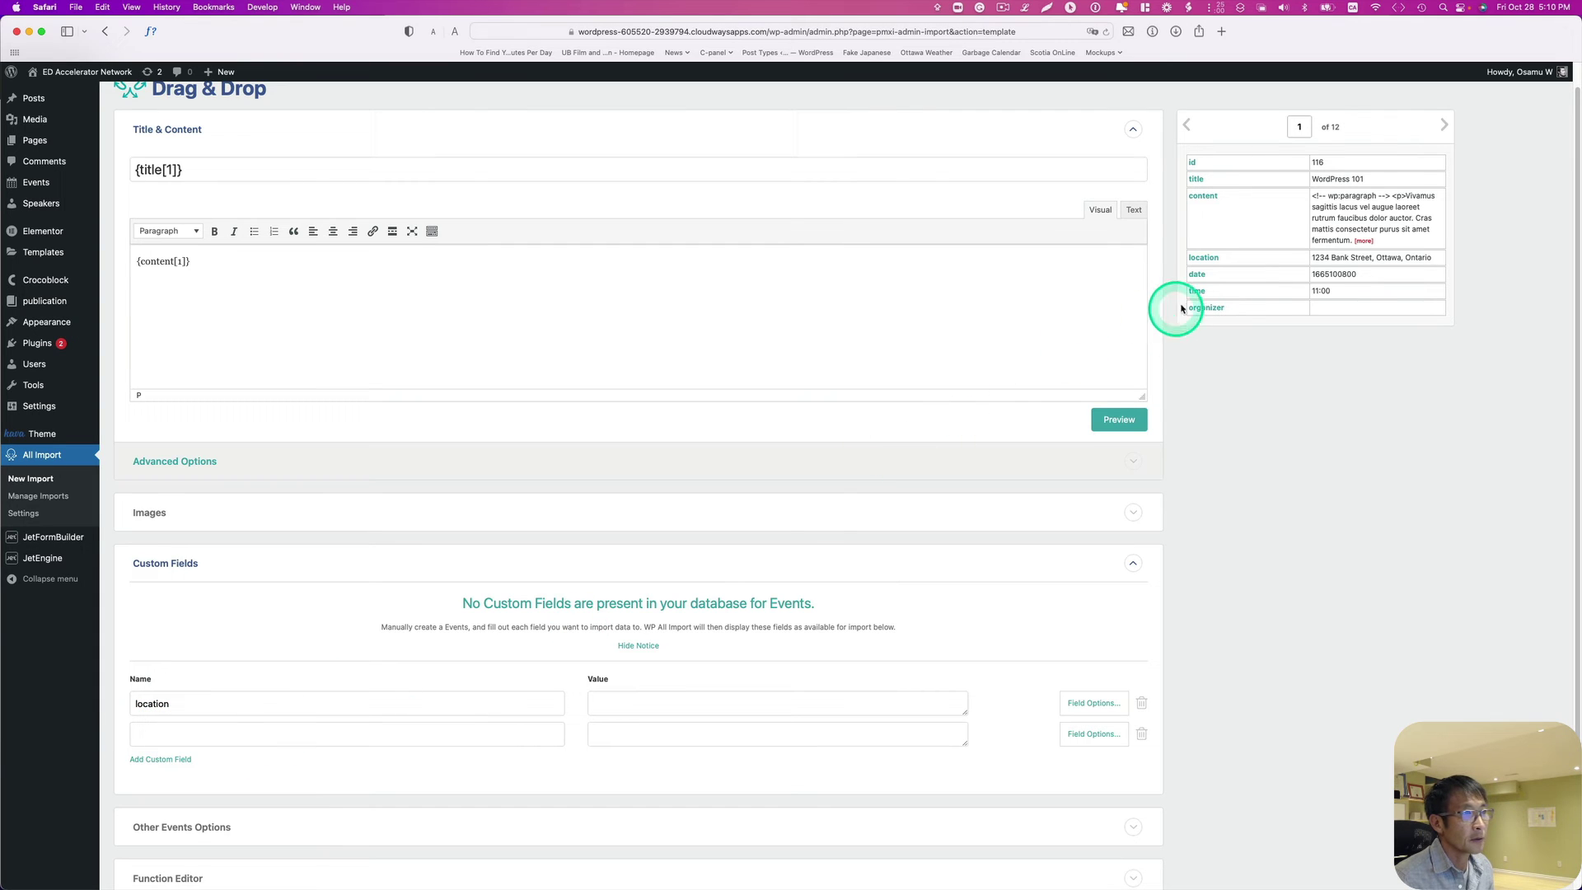
drag(1202, 278, 159, 721)
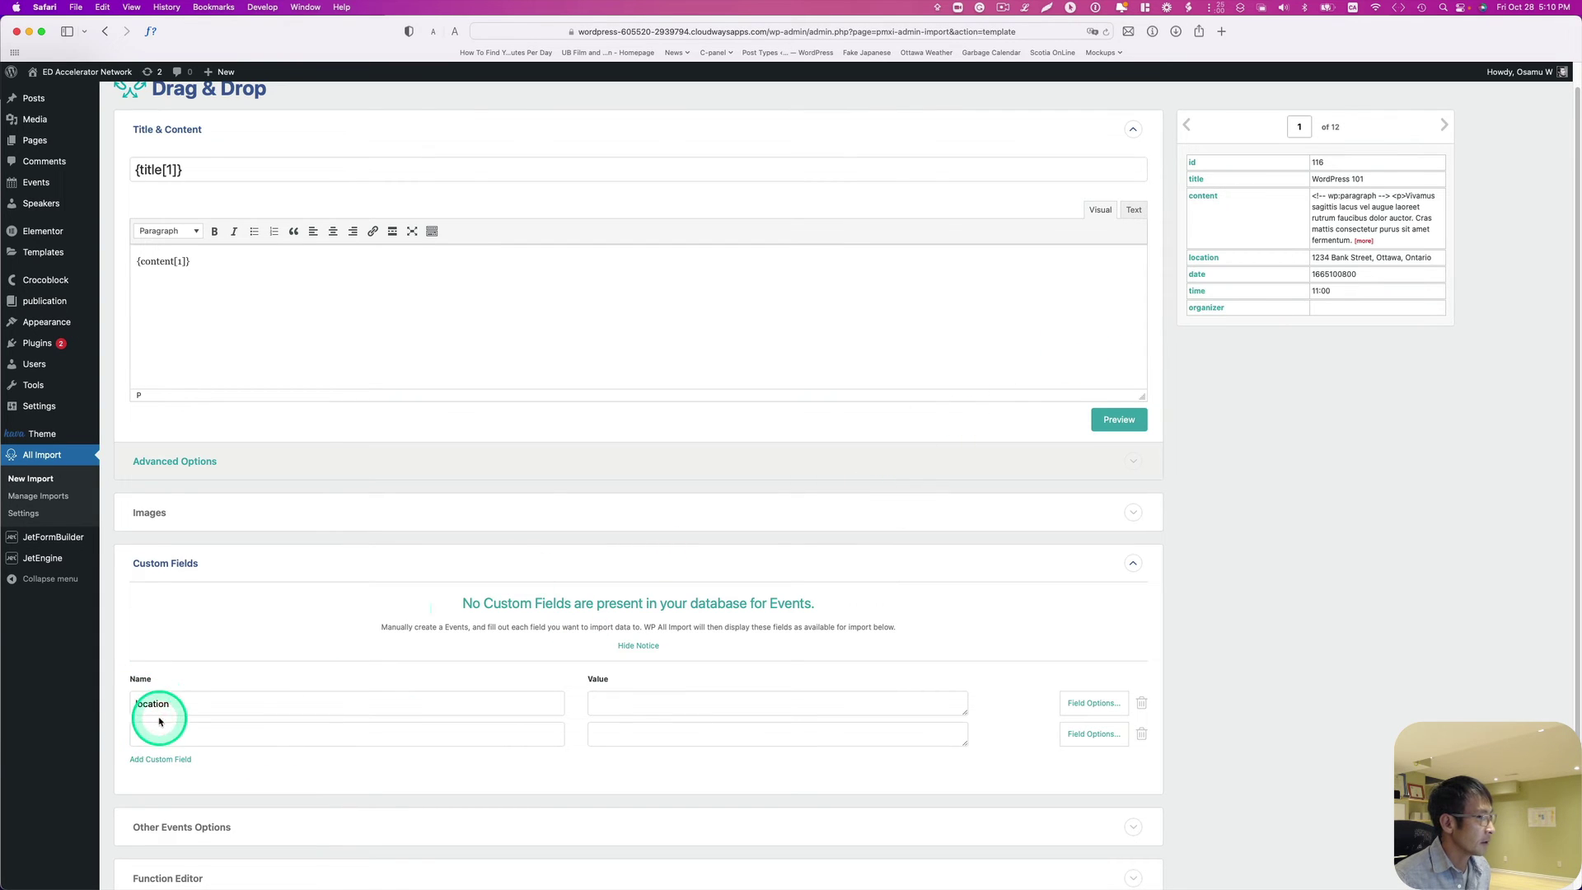
text(date)
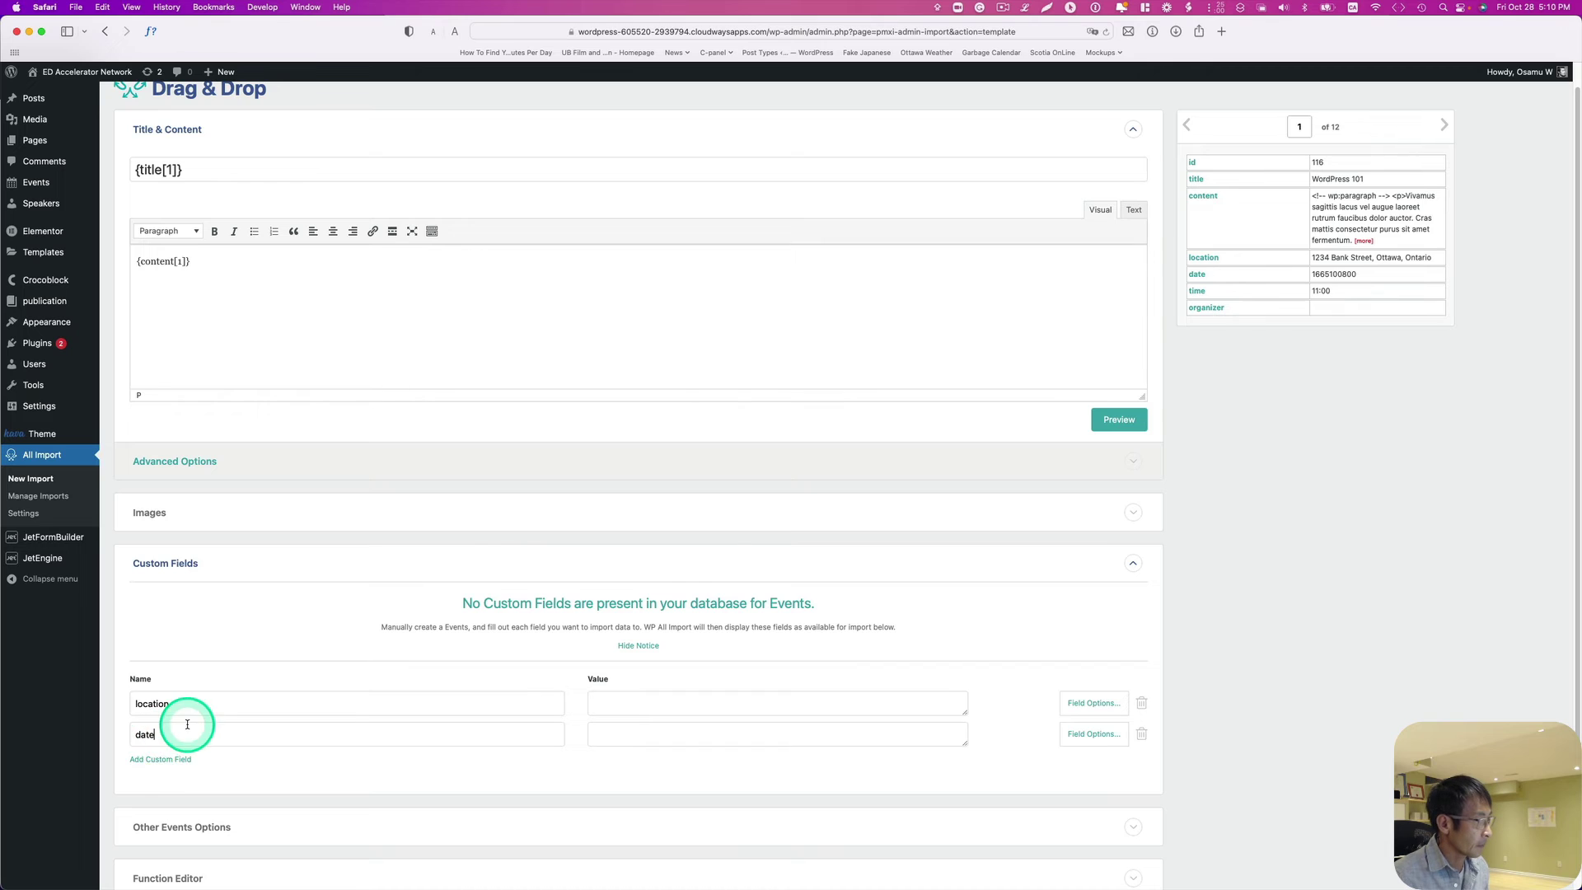
click(165, 759)
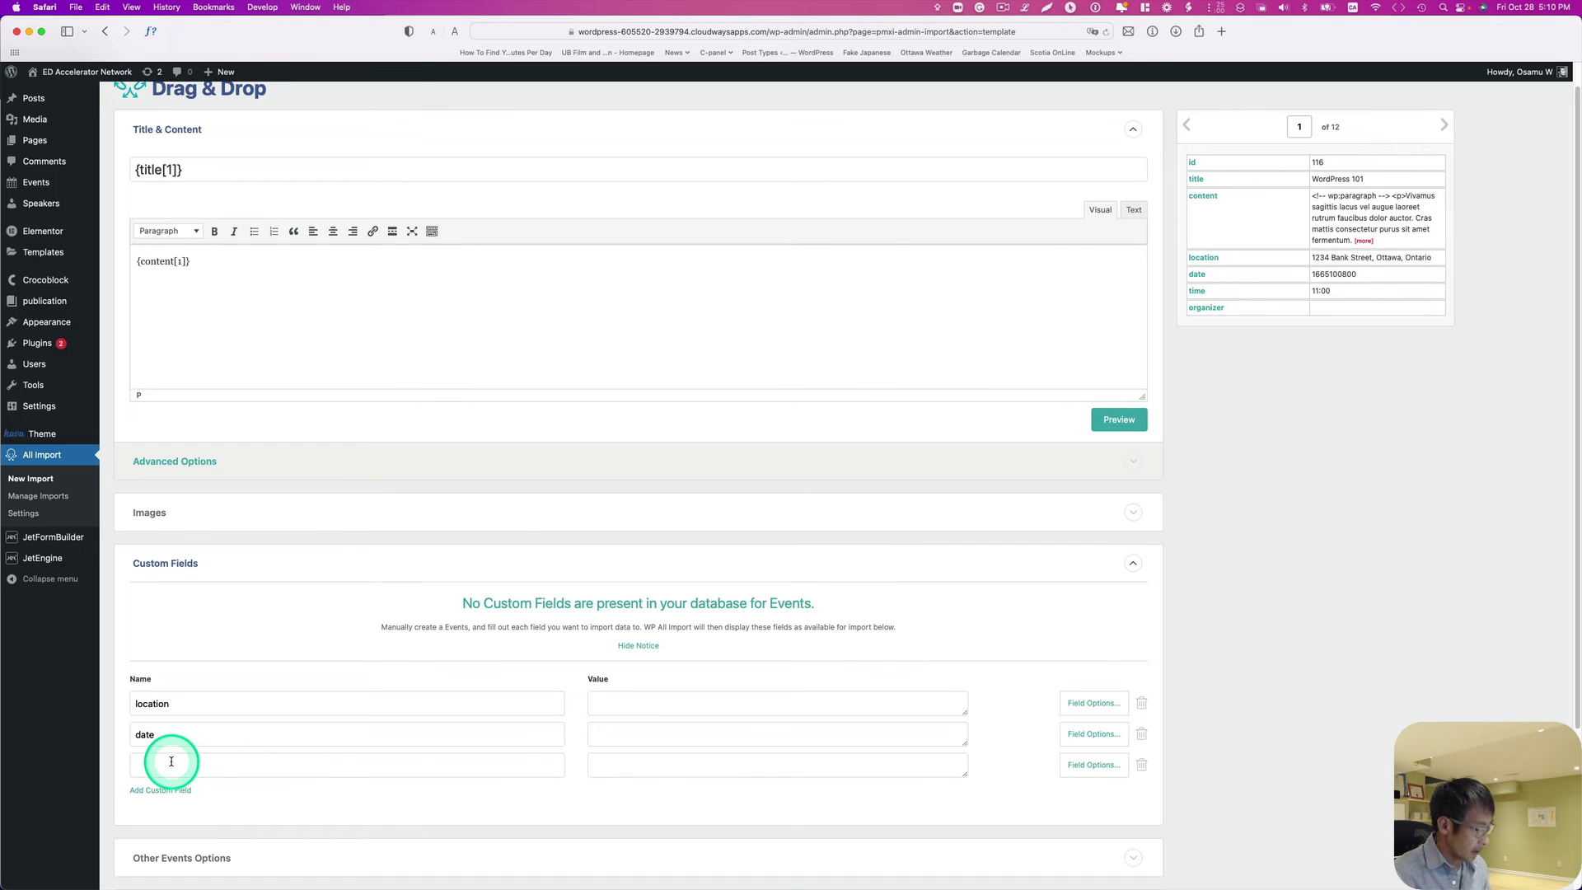
click(160, 790)
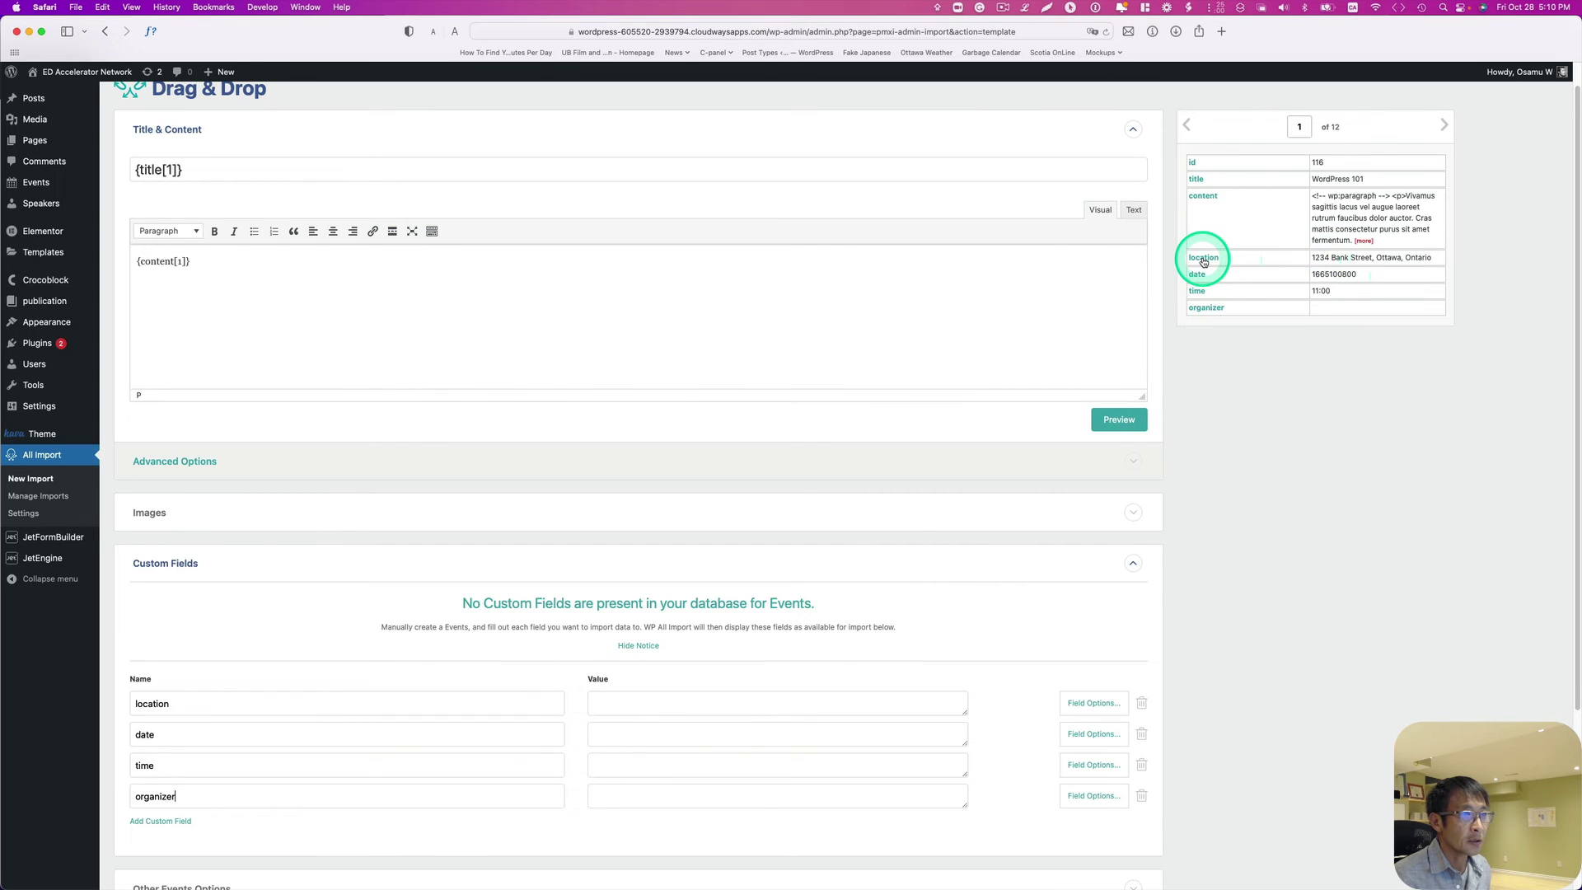
Map the location, date, time and organizer elements of the import file as values of the matching custom fields.
drag(1204, 263, 684, 703)
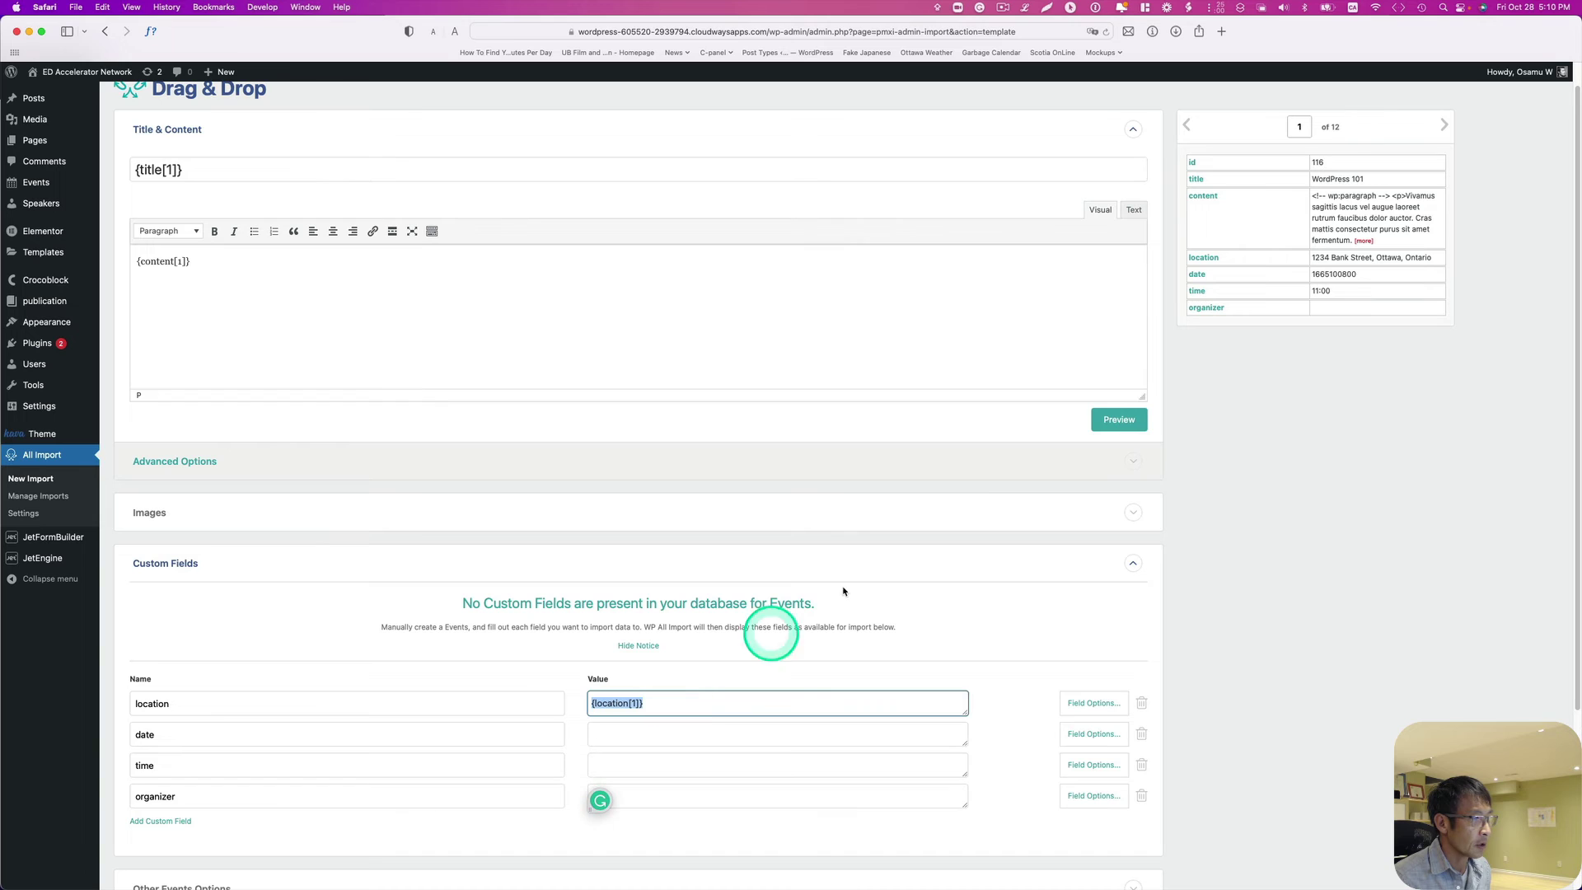
drag(1199, 275, 725, 733)
drag(1198, 289, 1119, 461)
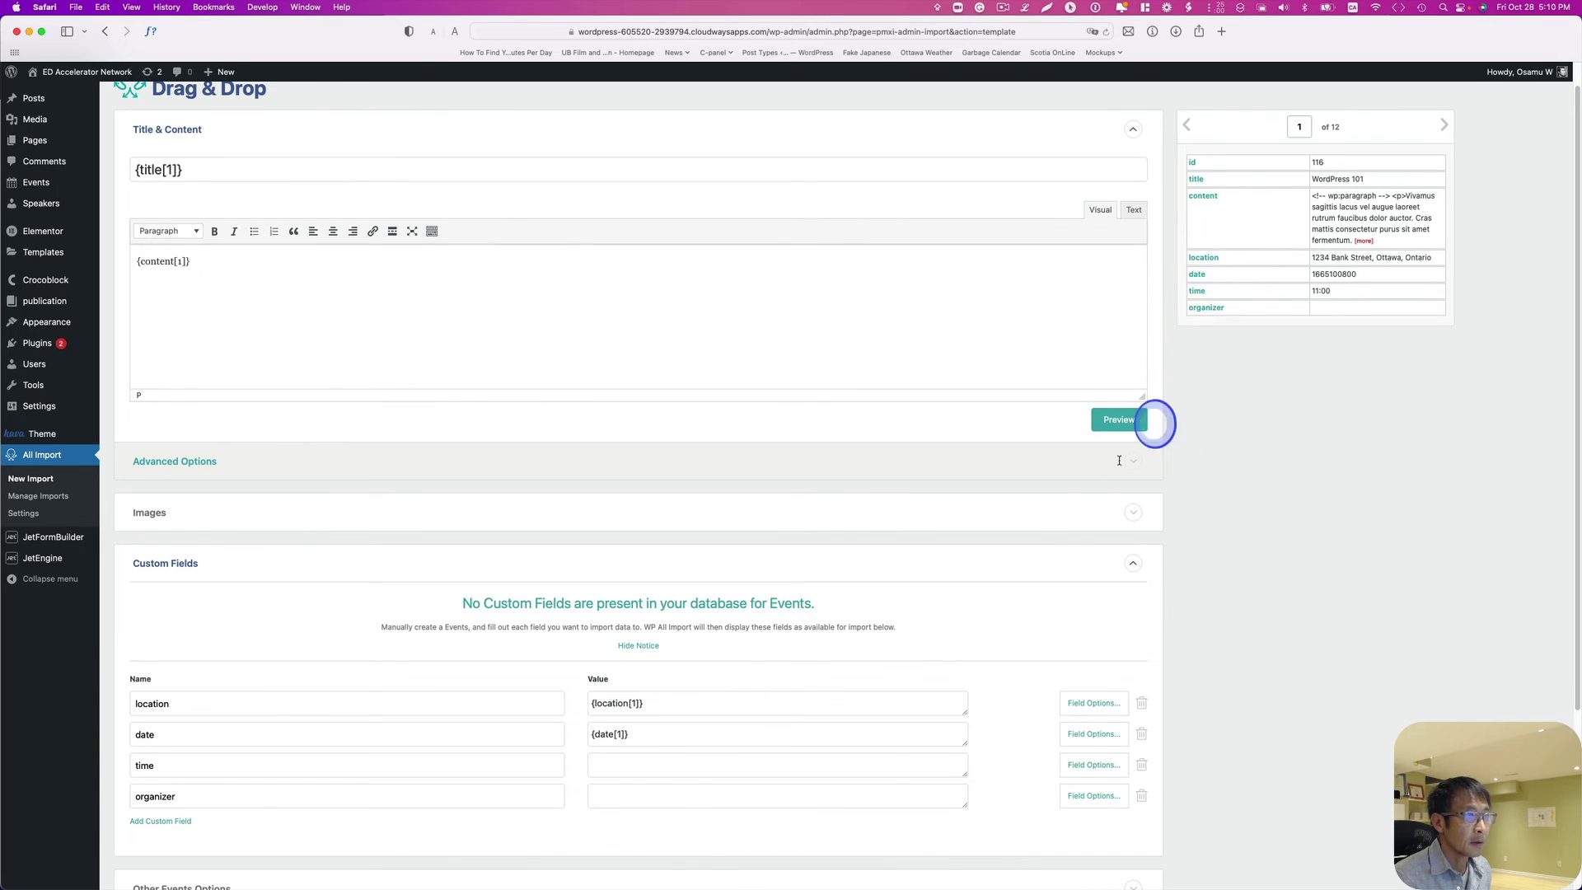
drag(1198, 295, 615, 762)
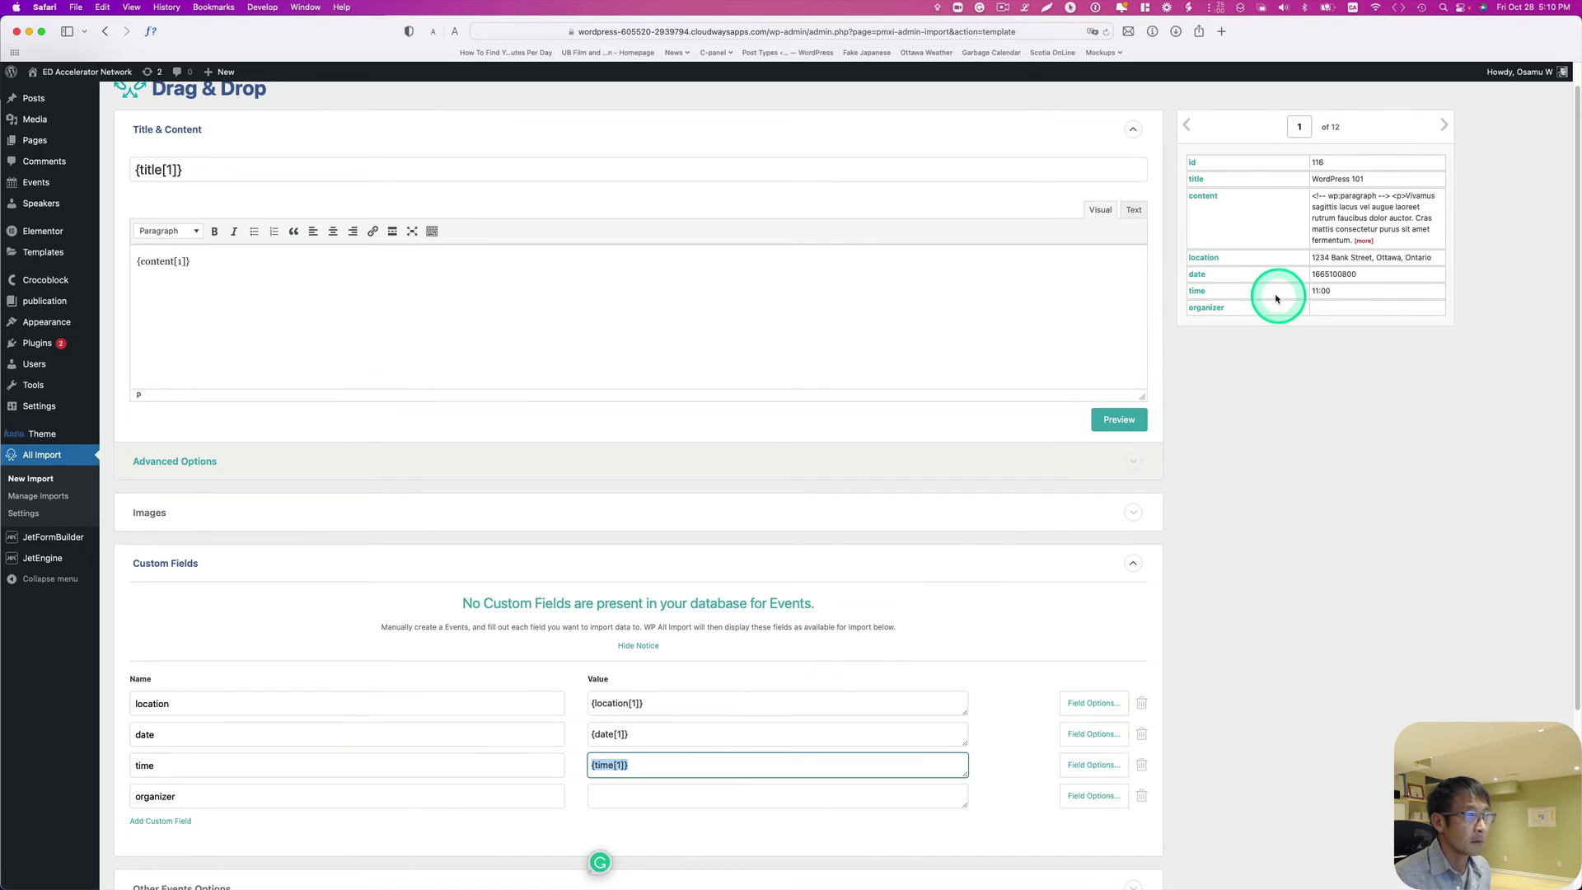
drag(1217, 308, 652, 796)
Expand Other Events Options and review the settings for post status, dates, comments, slug, author, attachments, template and parent.
scroll(696, 703, down, 2)
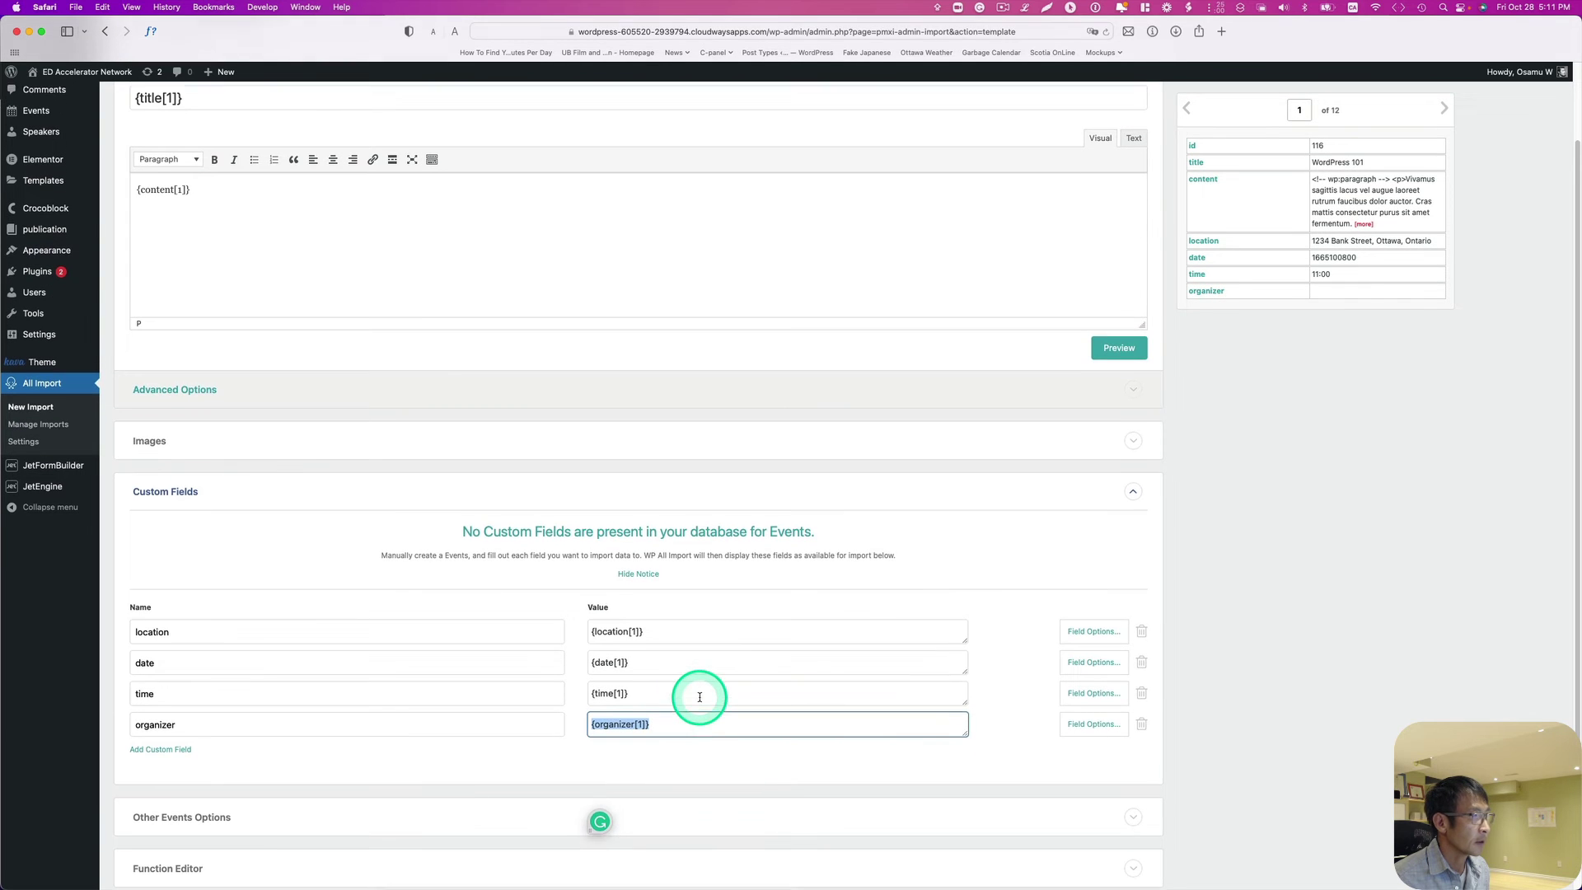
scroll(700, 698, down, 5)
click(1134, 651)
scroll(1035, 657, down, 4)
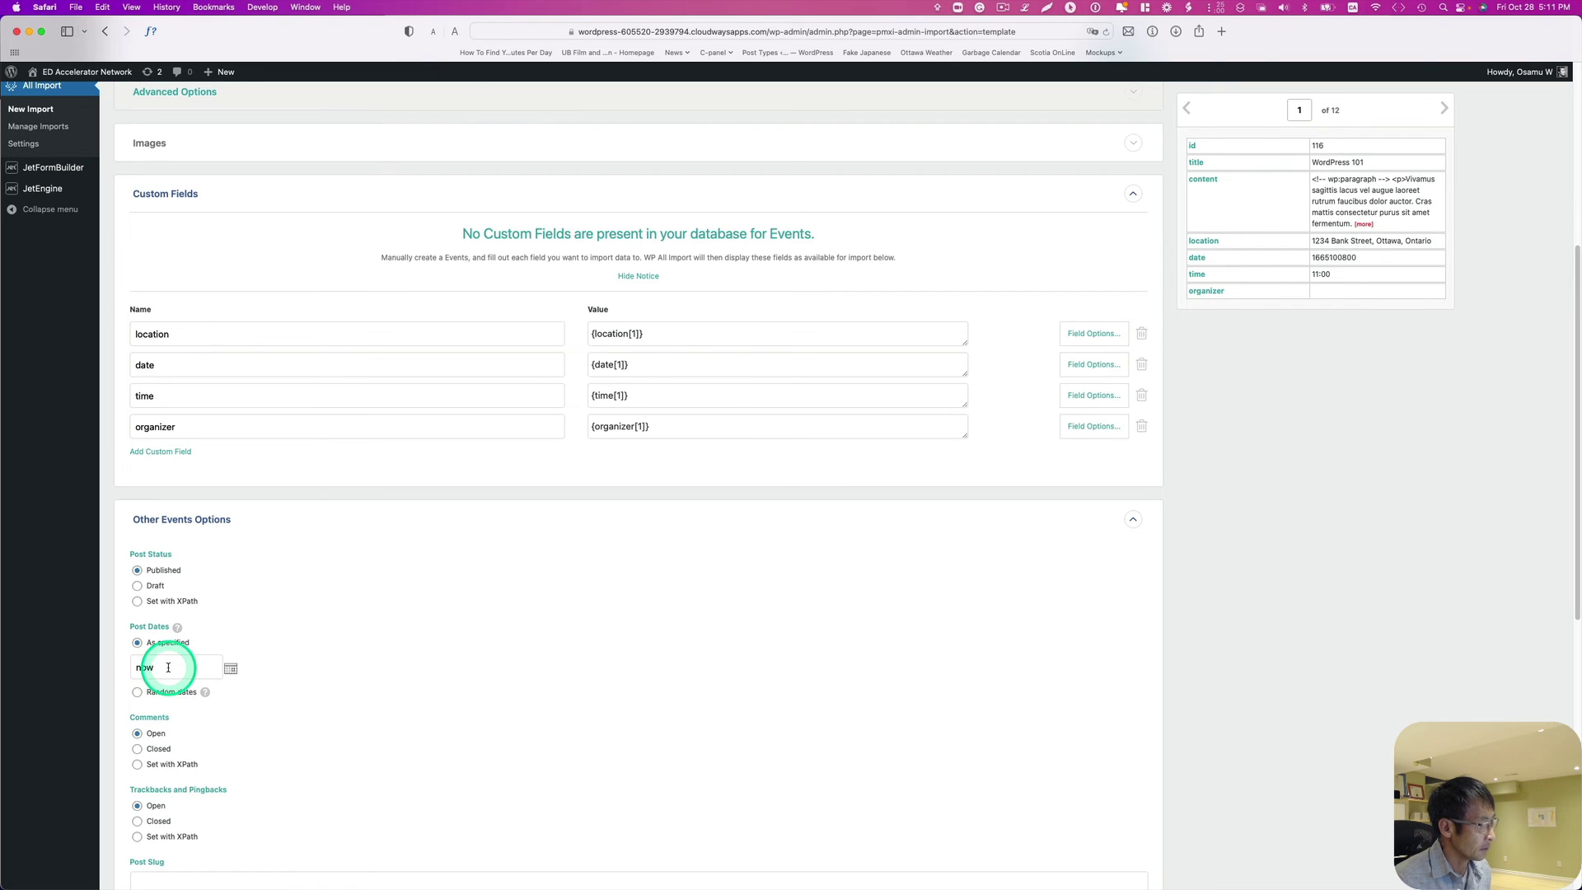
scroll(169, 667, down, 5)
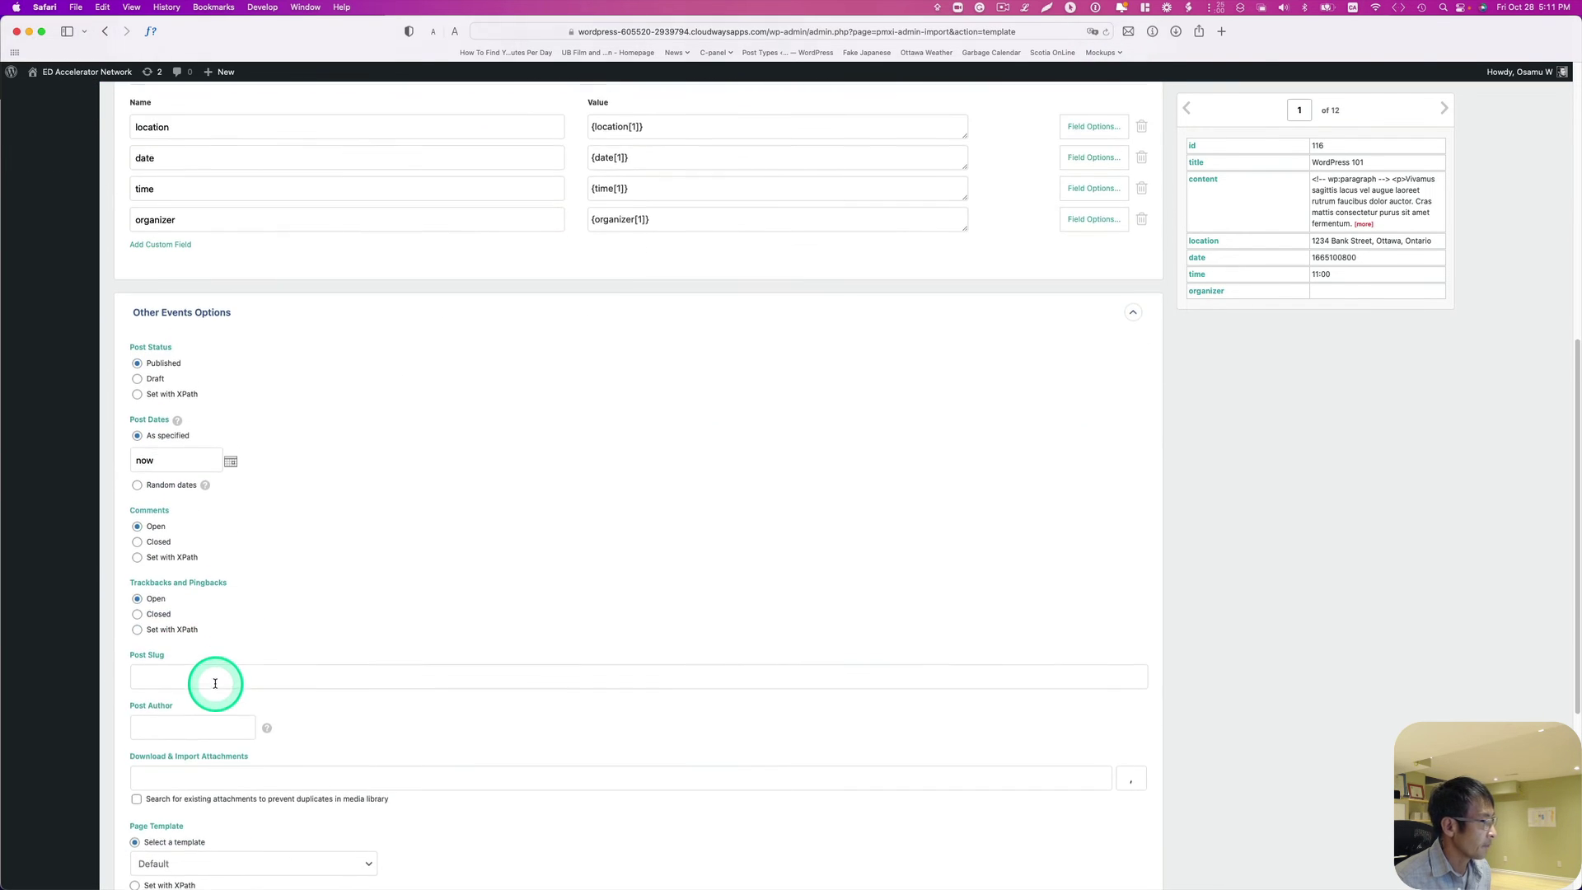
scroll(276, 669, down, 2)
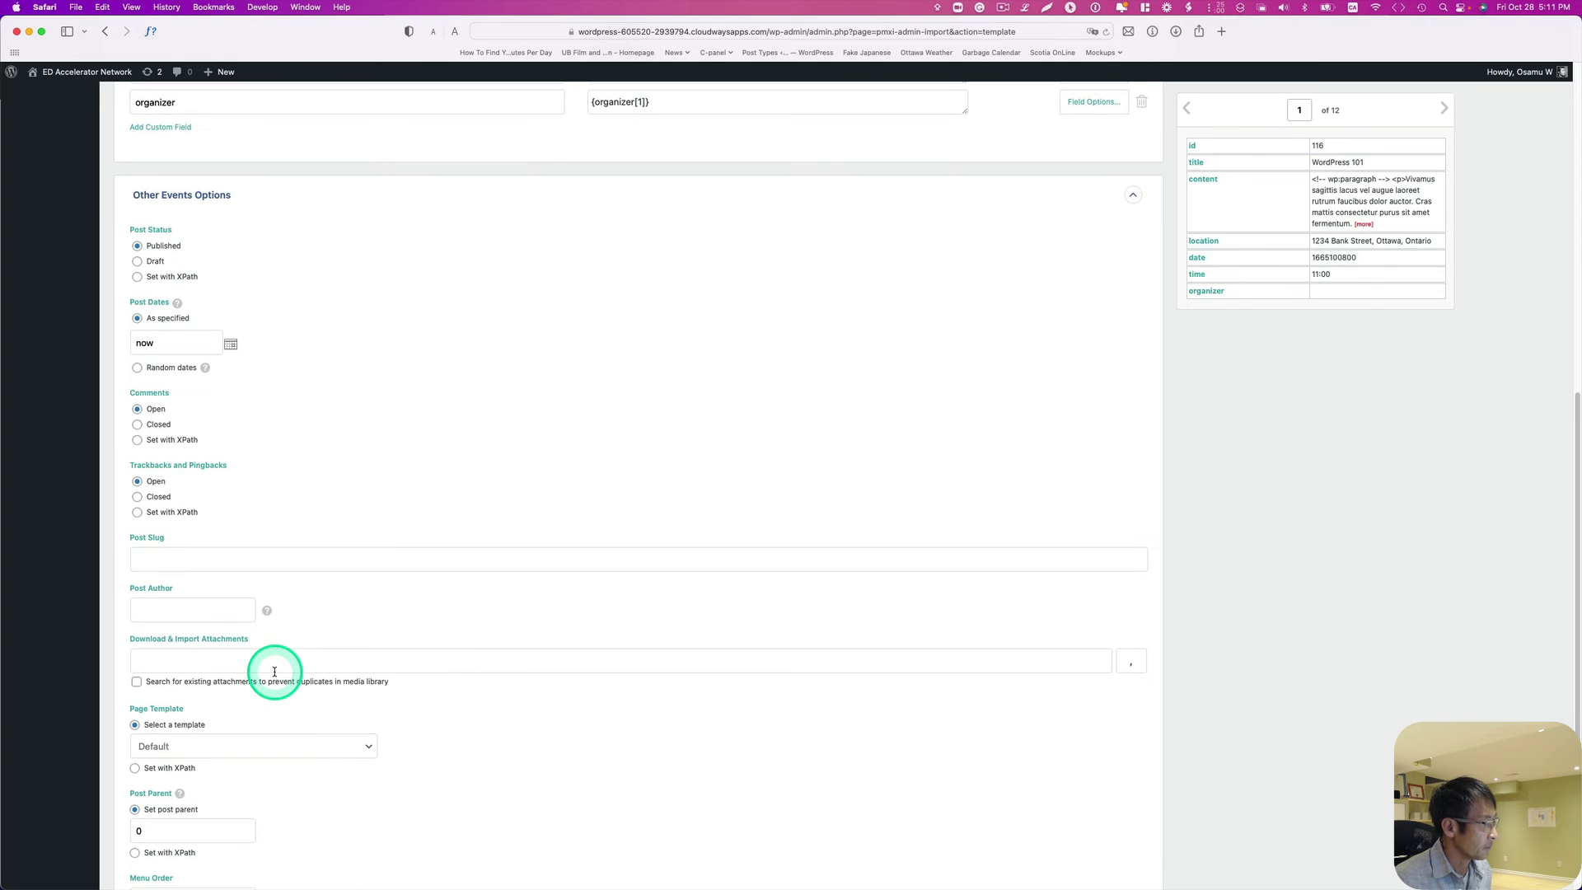
scroll(302, 616, down, 5)
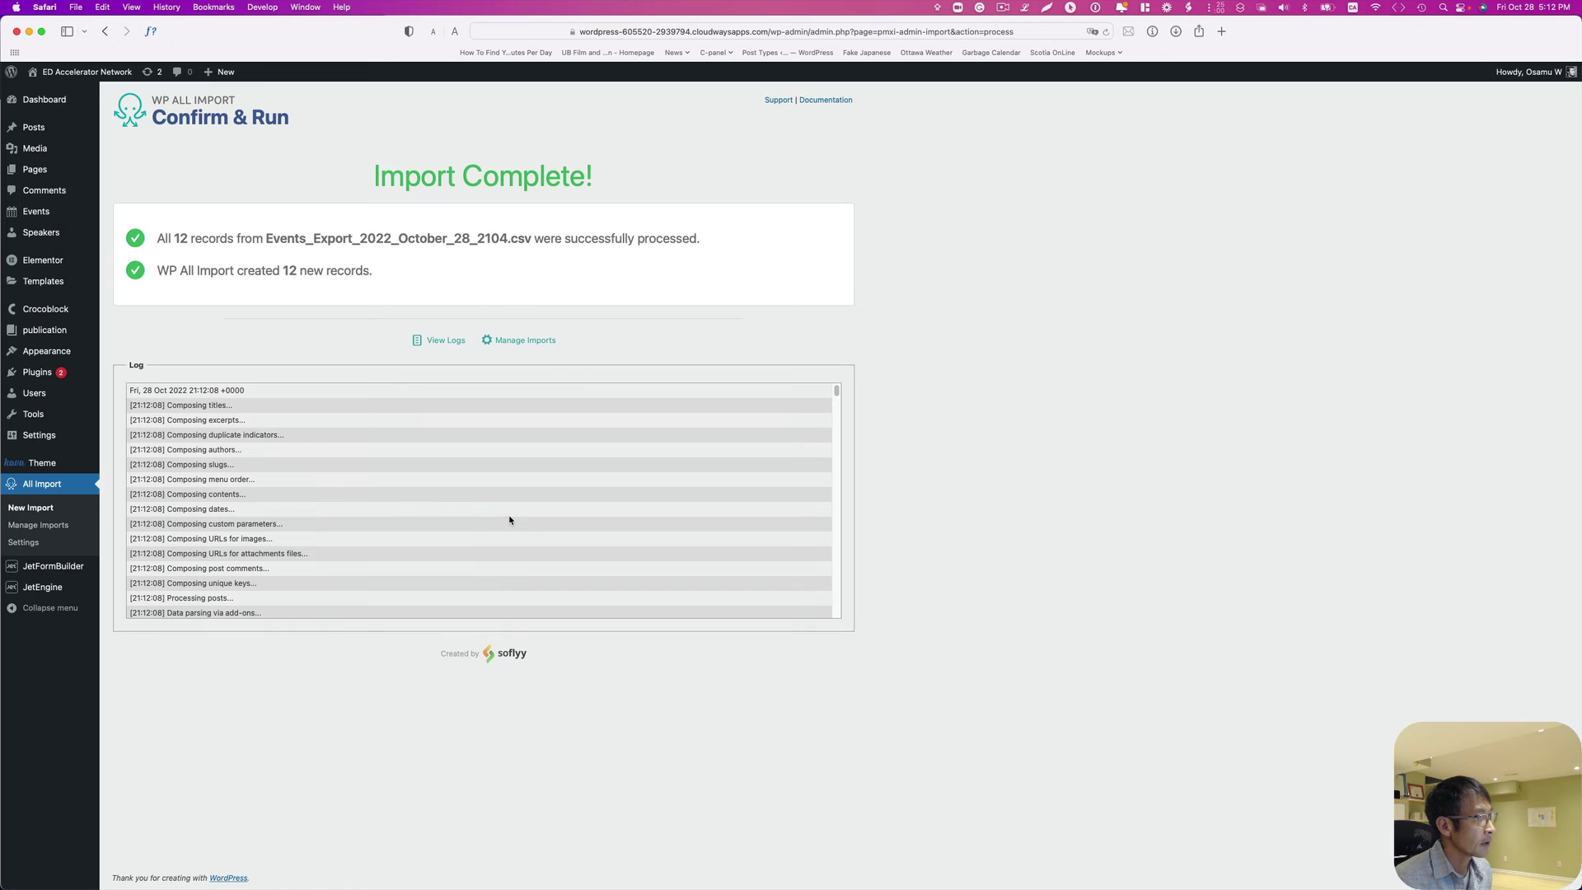
Open the imported Crocoblock Meetup Group event and compare its content and custom fields side by side with the old site's version.
click(40, 215)
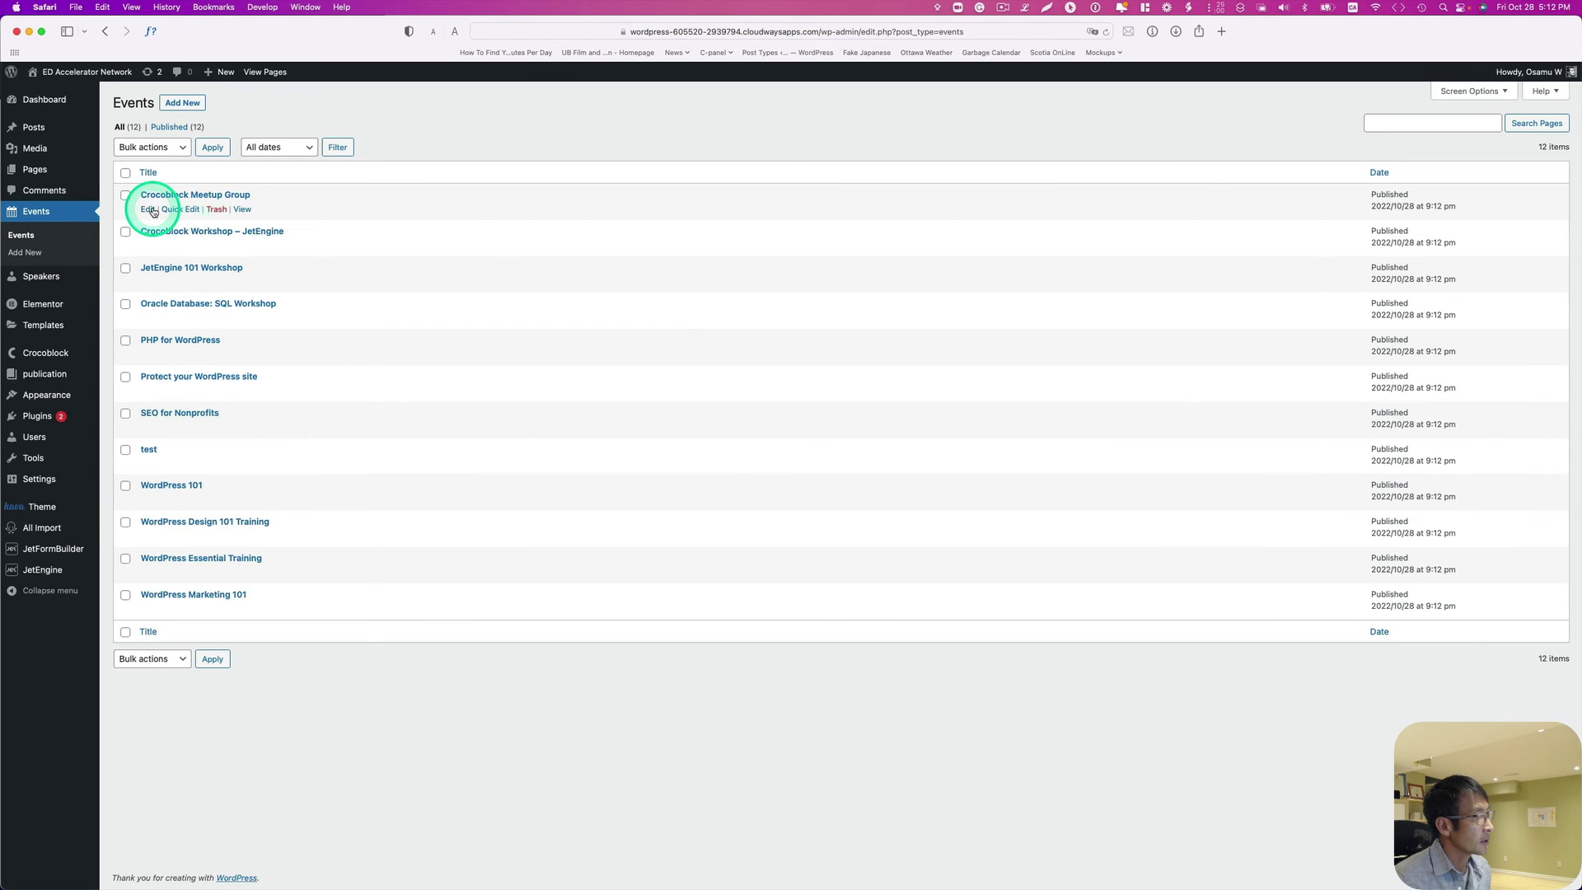
click(147, 210)
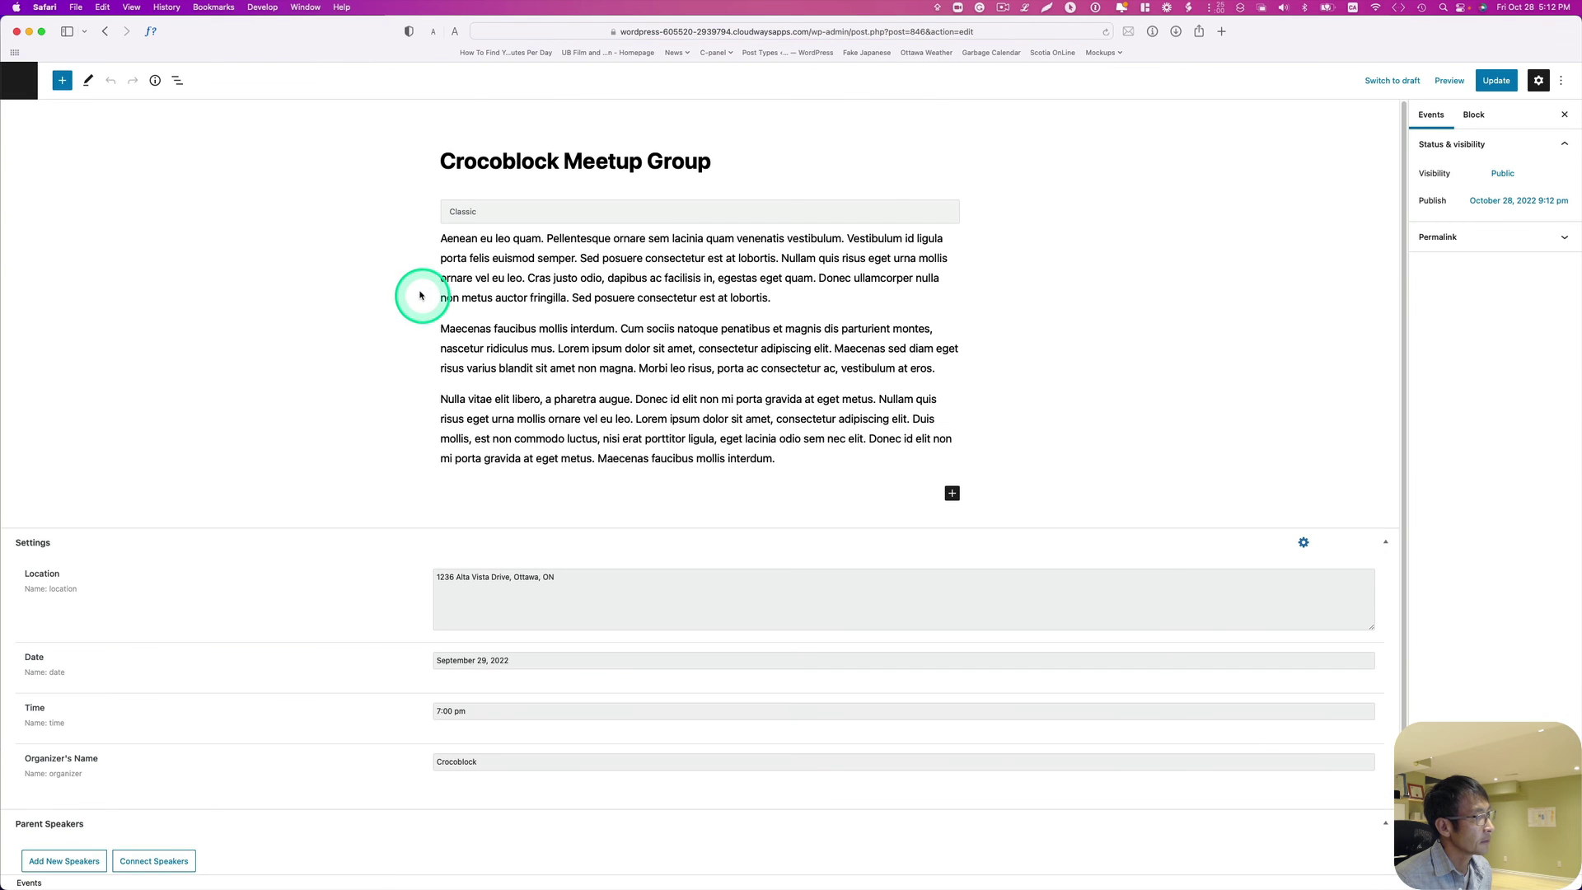
scroll(552, 314, down, 3)
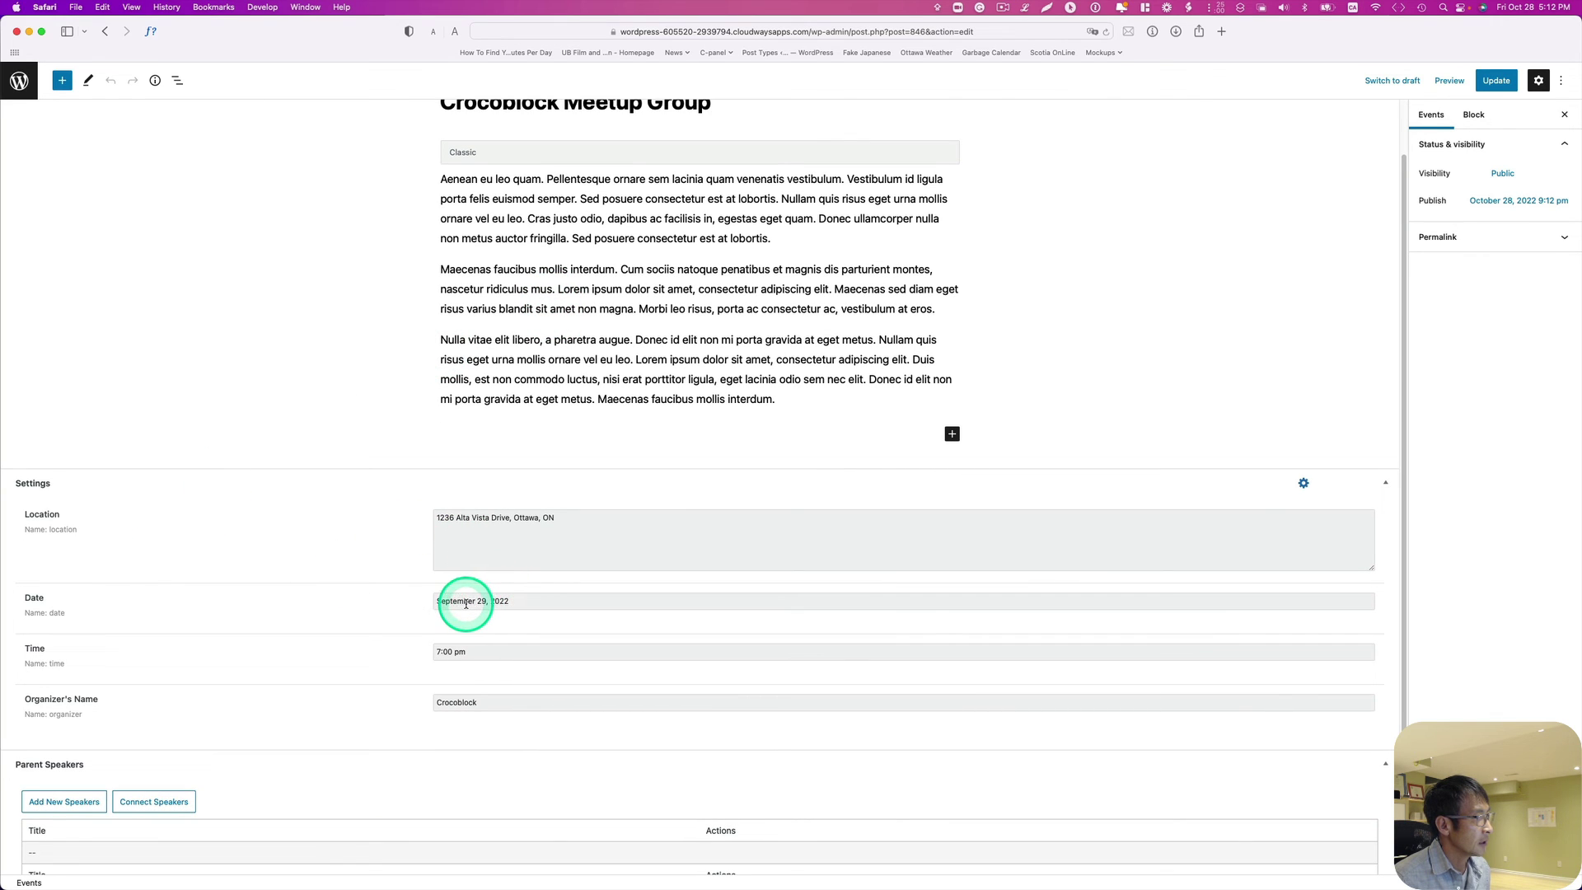
click(478, 702)
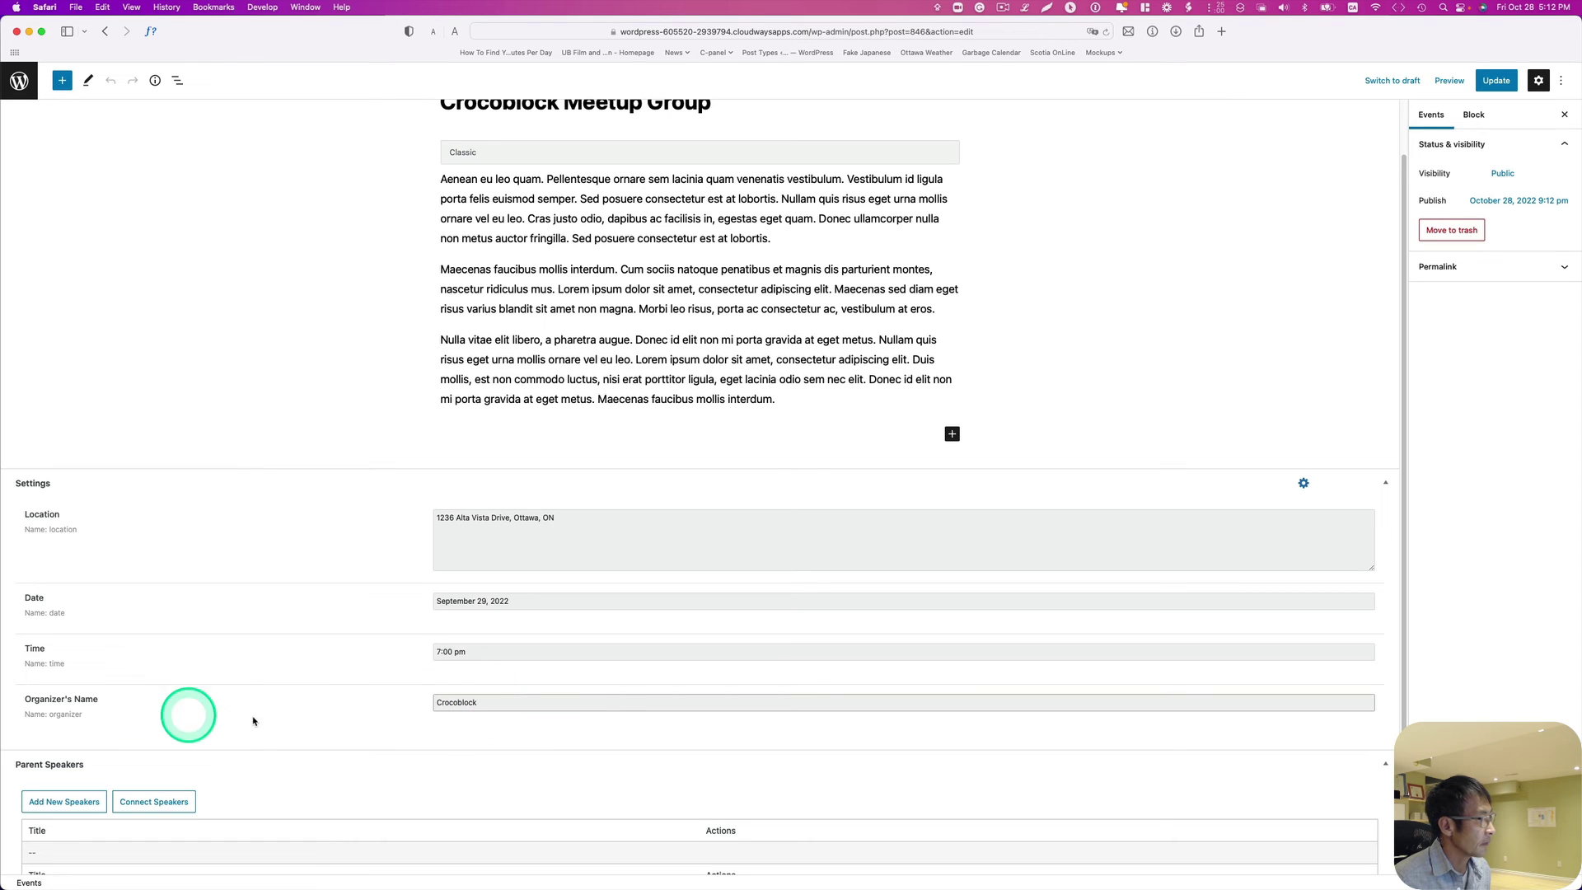
scroll(536, 699, down, 1)
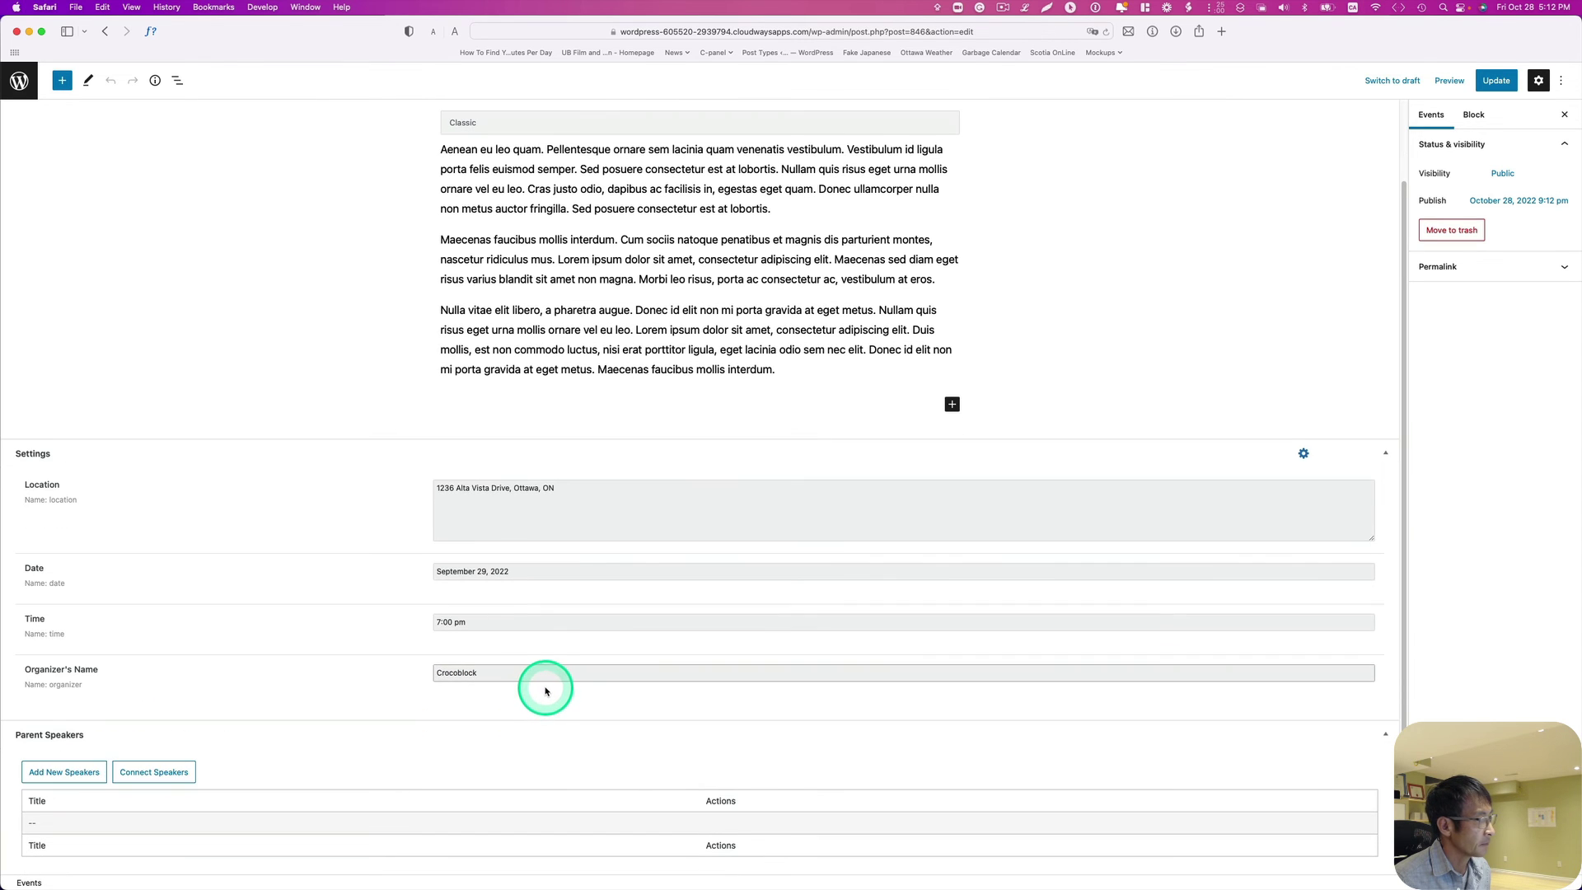
scroll(547, 689, up, 2)
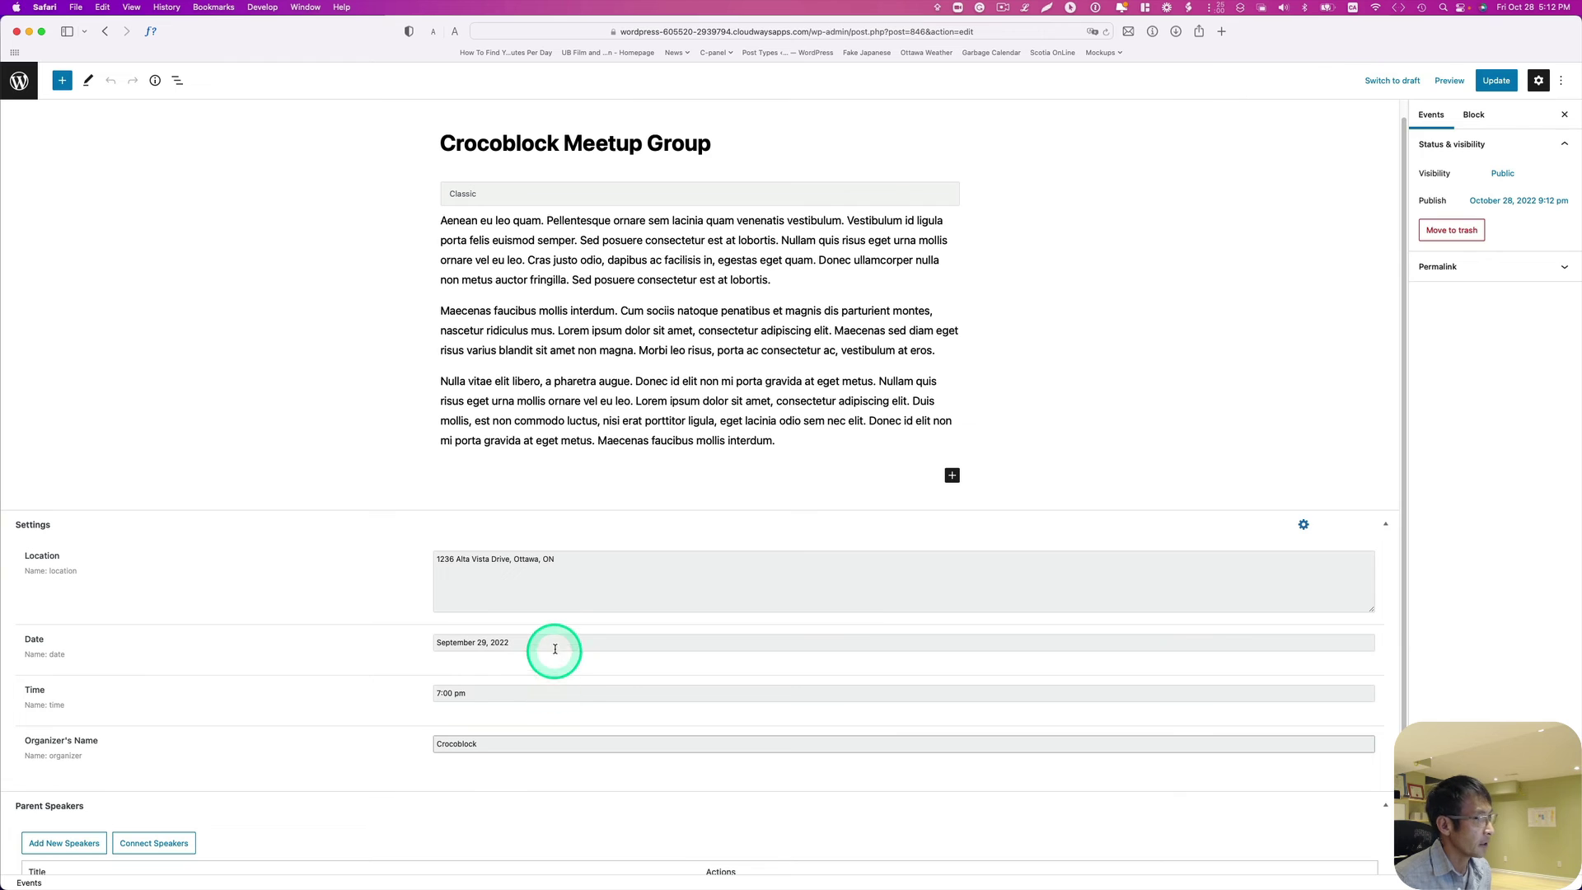
key(ctrl+alt+Right)
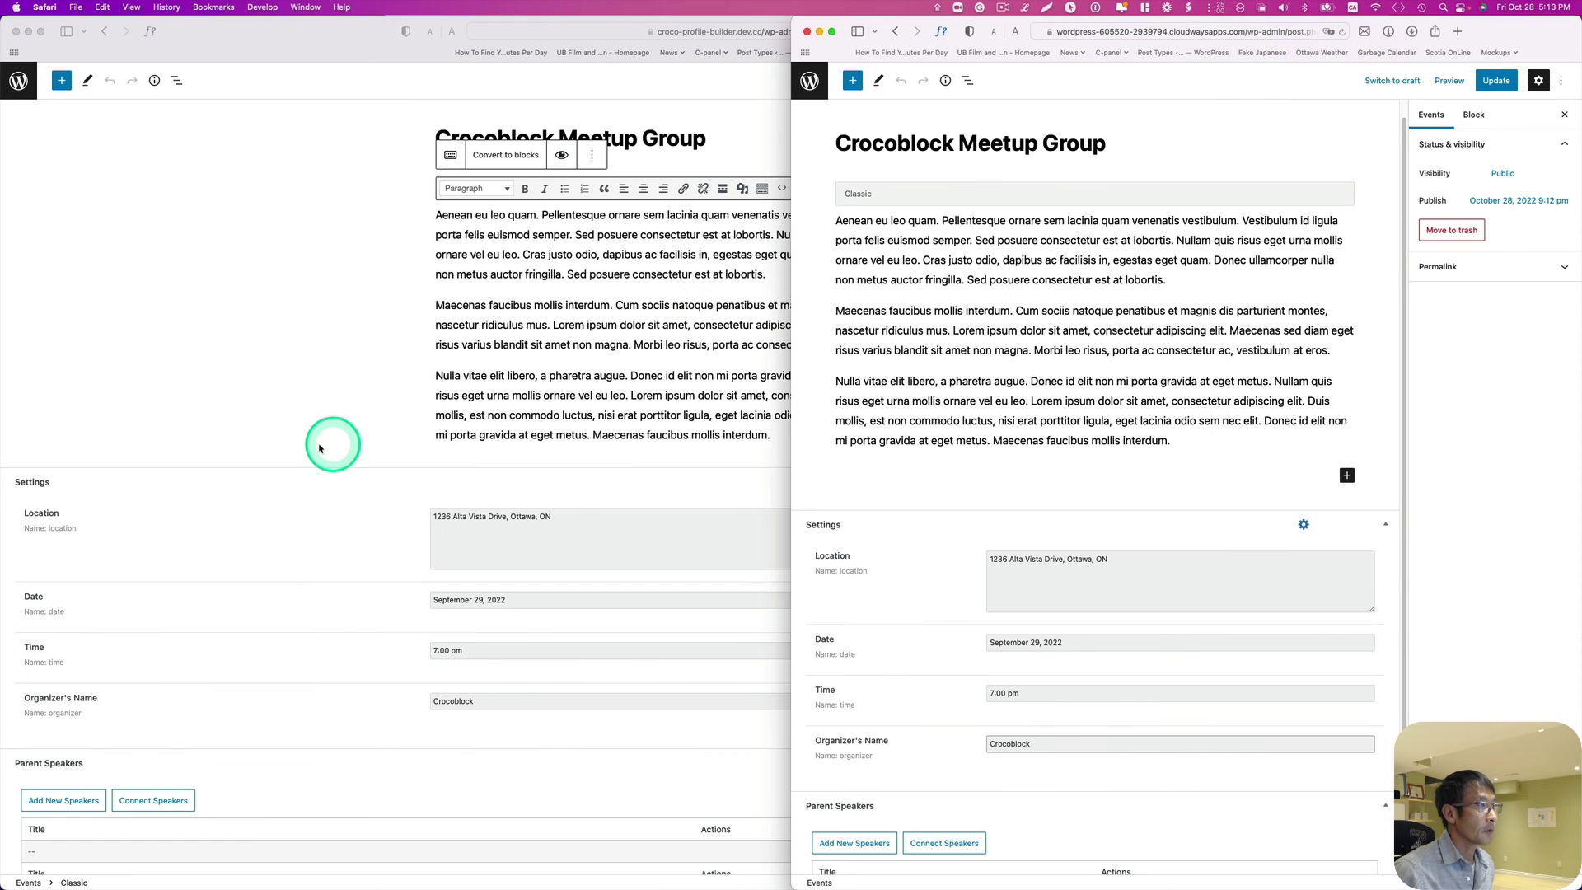
Reopen the old site's Crocoblock Meetup Group event from its Events list and tile its window beside the new site's event.
click(227, 371)
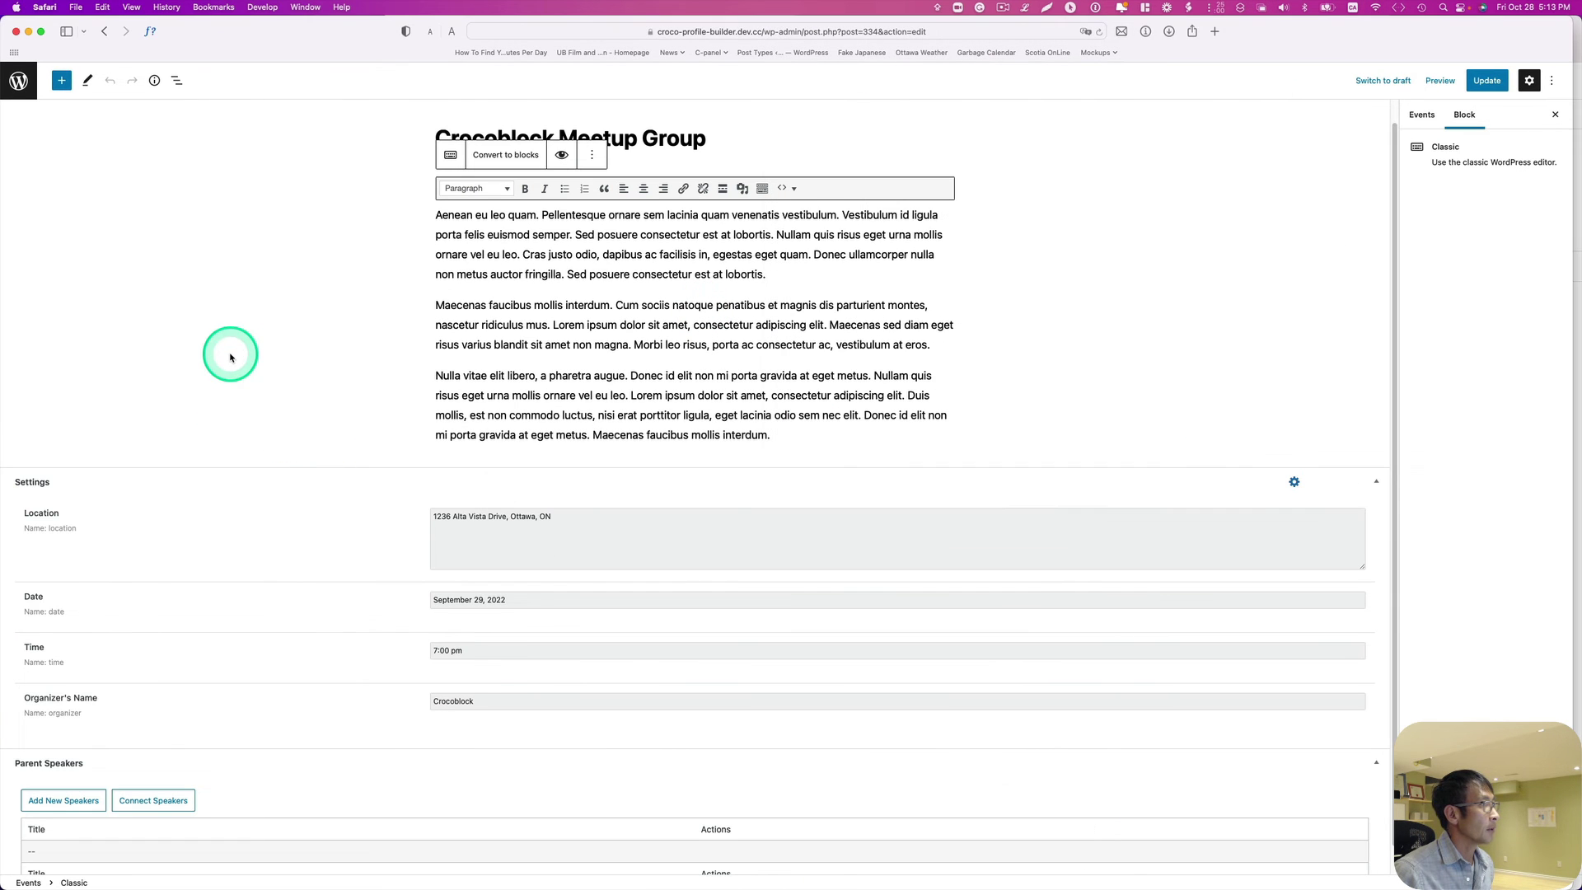
click(20, 80)
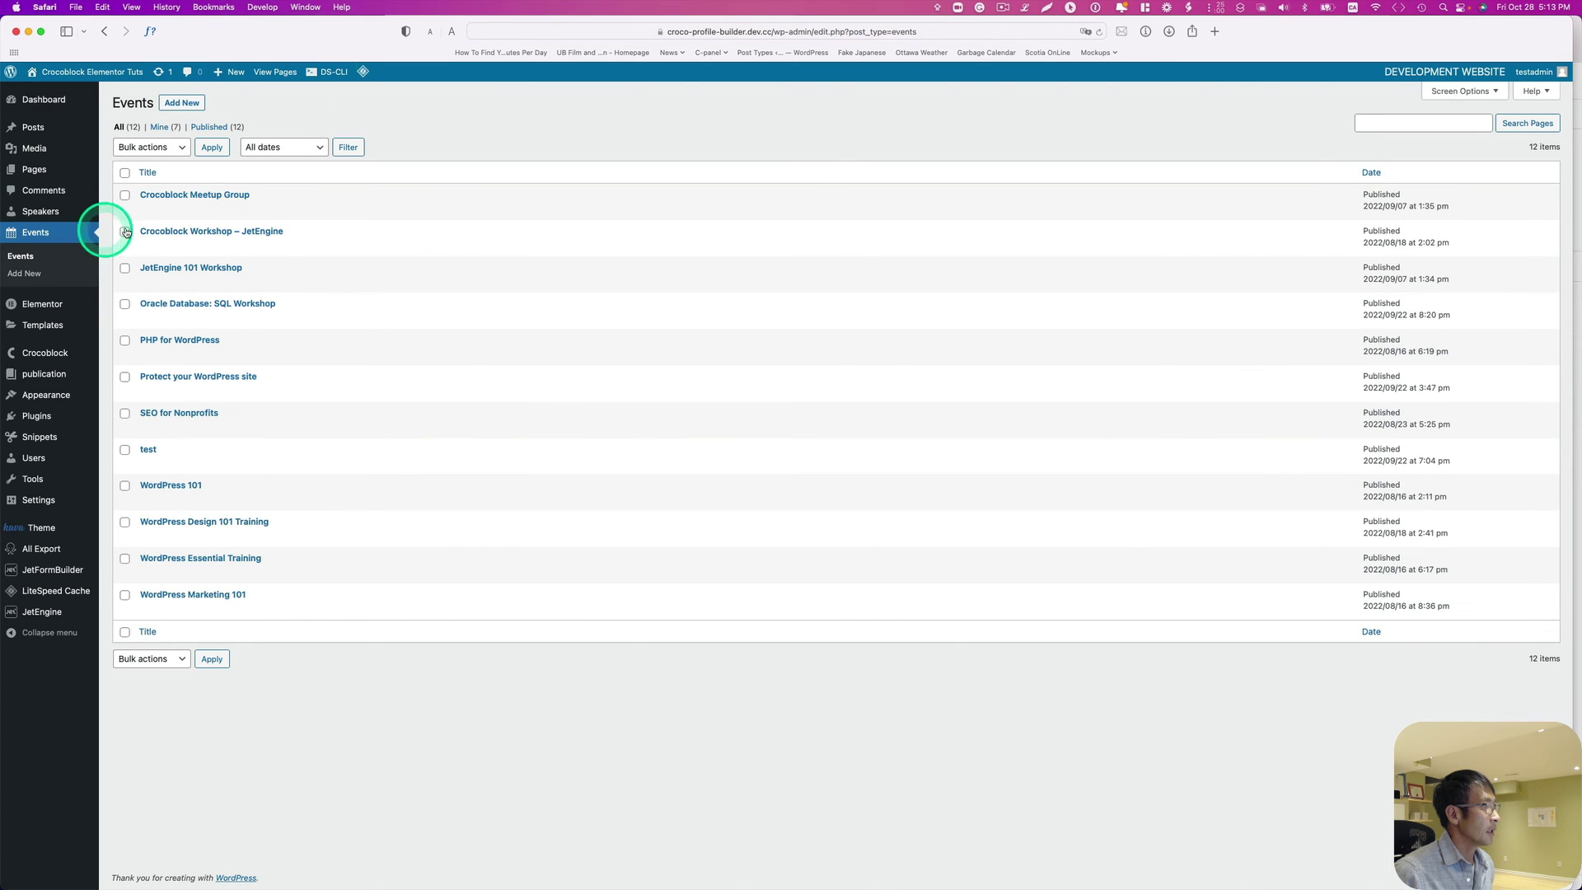
click(147, 209)
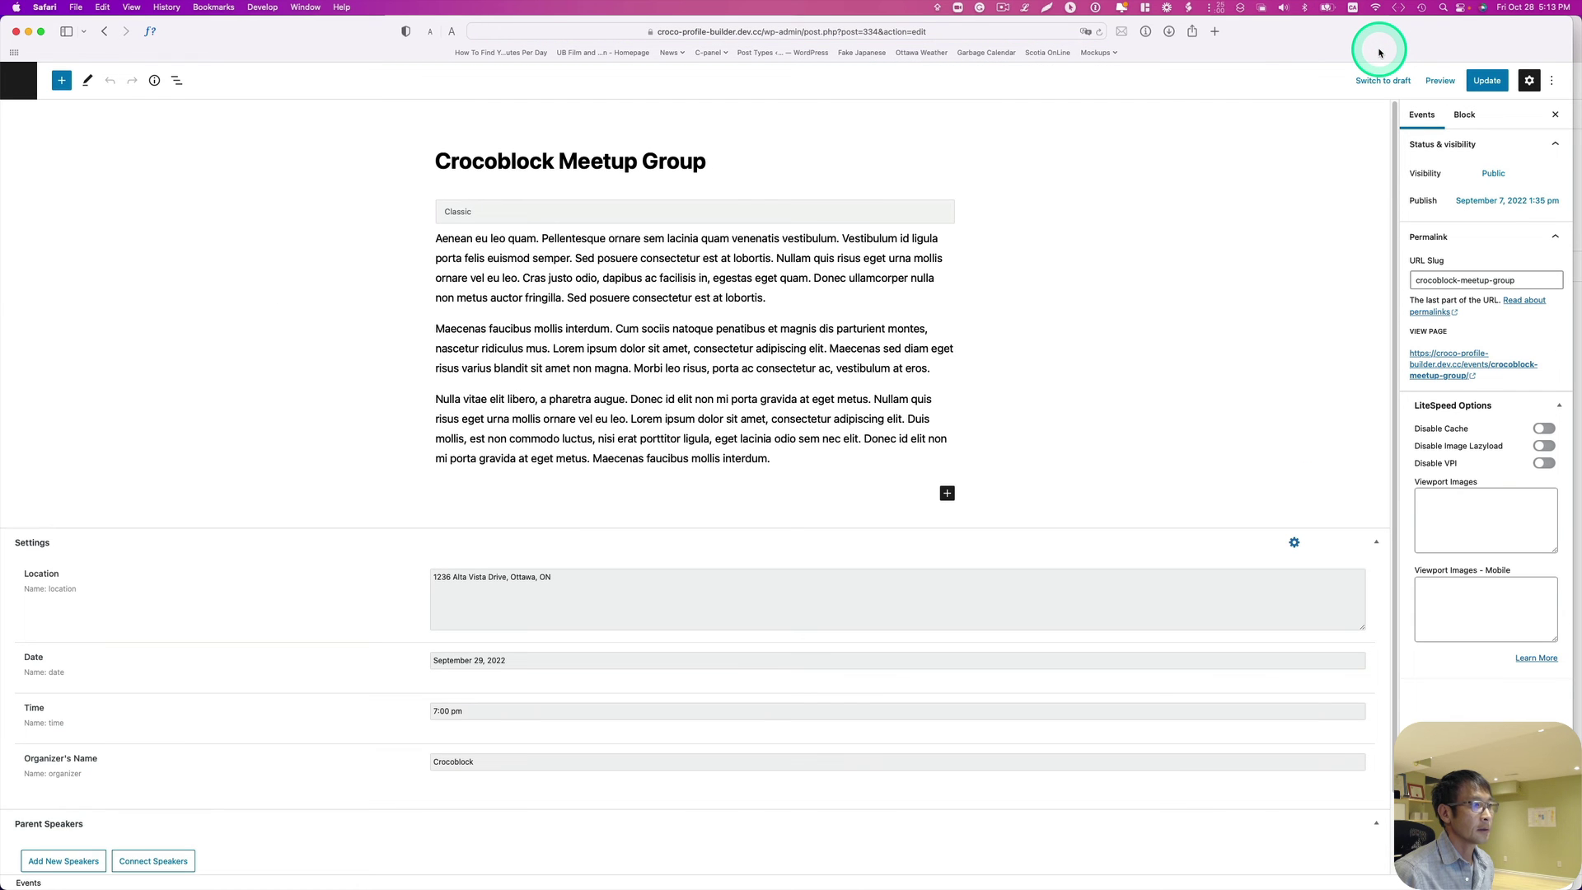
key(ctrl+alt+Left)
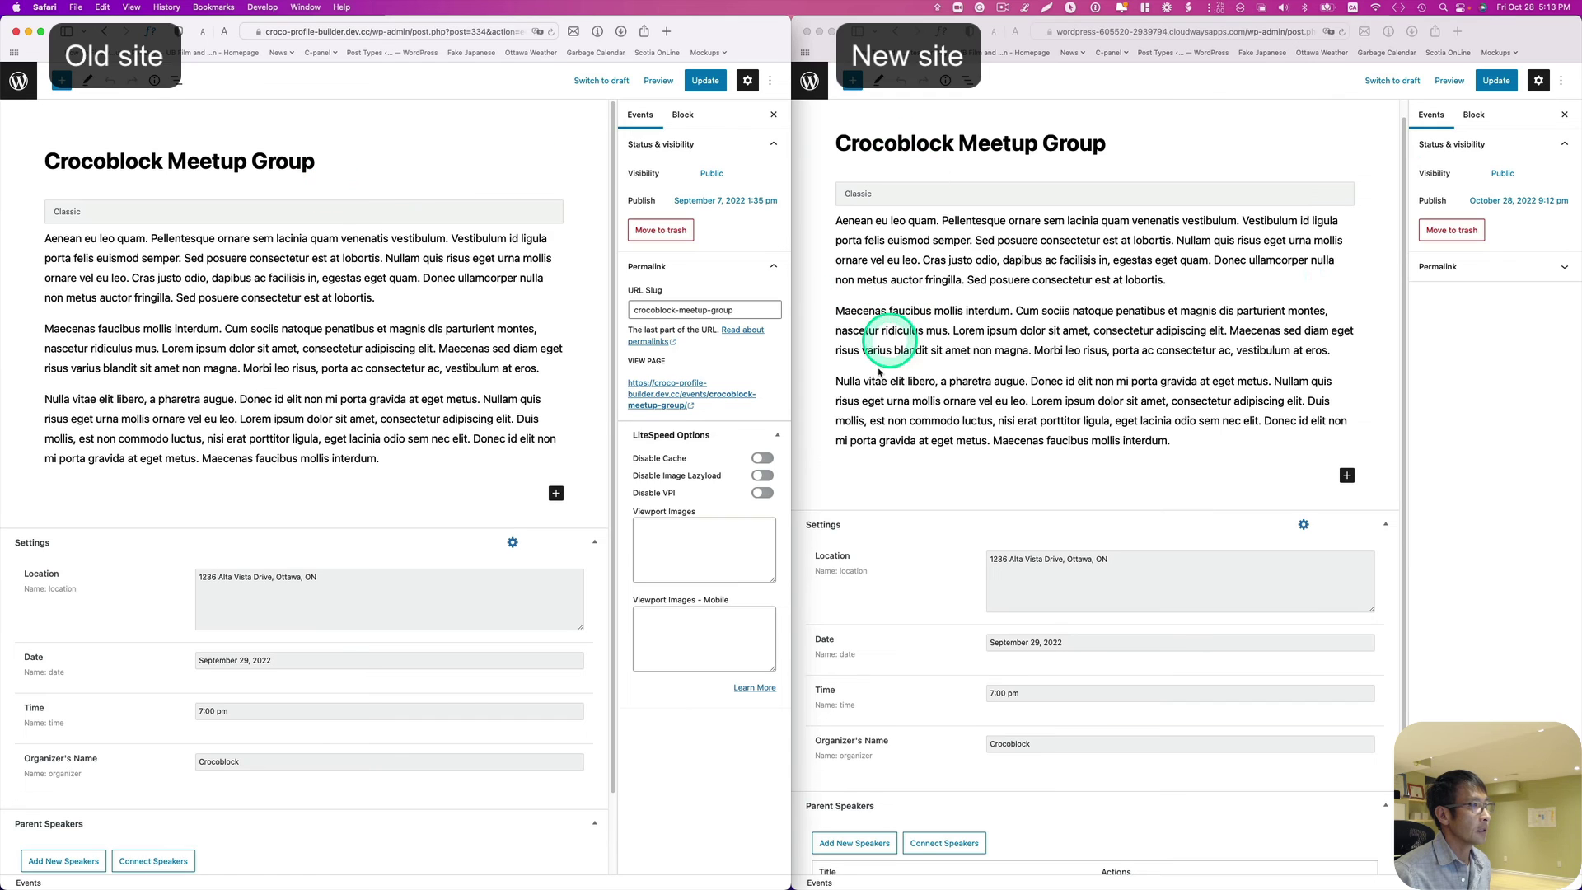
Compare the body text and the location, date, time and organizer fields of the Crocoblock Meetup Group event on both sites.
scroll(848, 336, down, 1)
scroll(364, 463, down, 2)
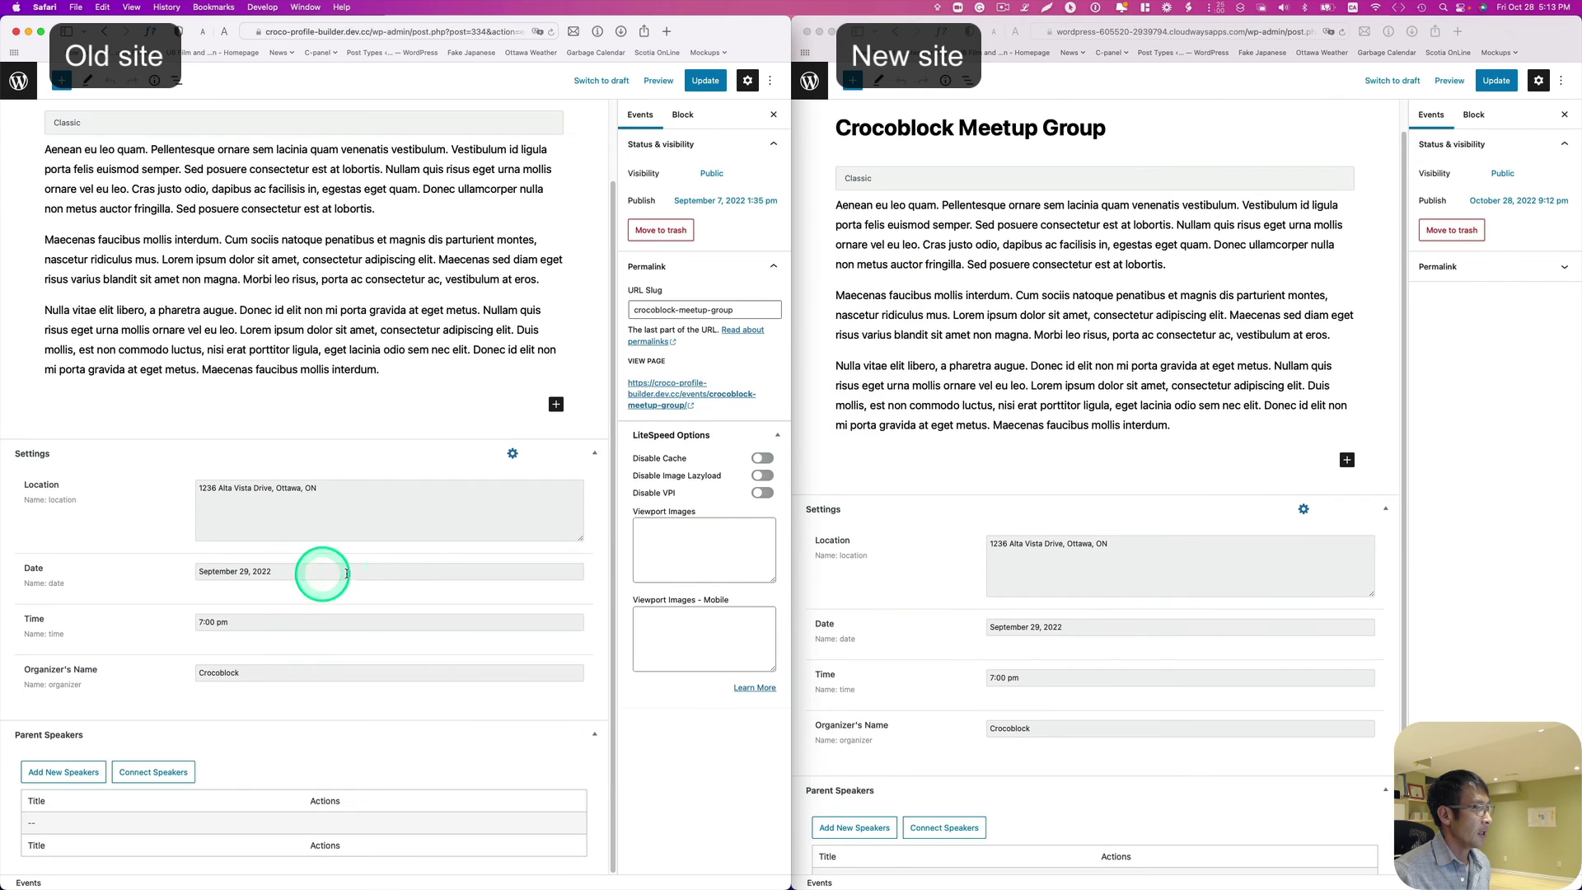
scroll(980, 540, down, 2)
scroll(948, 573, down, 1)
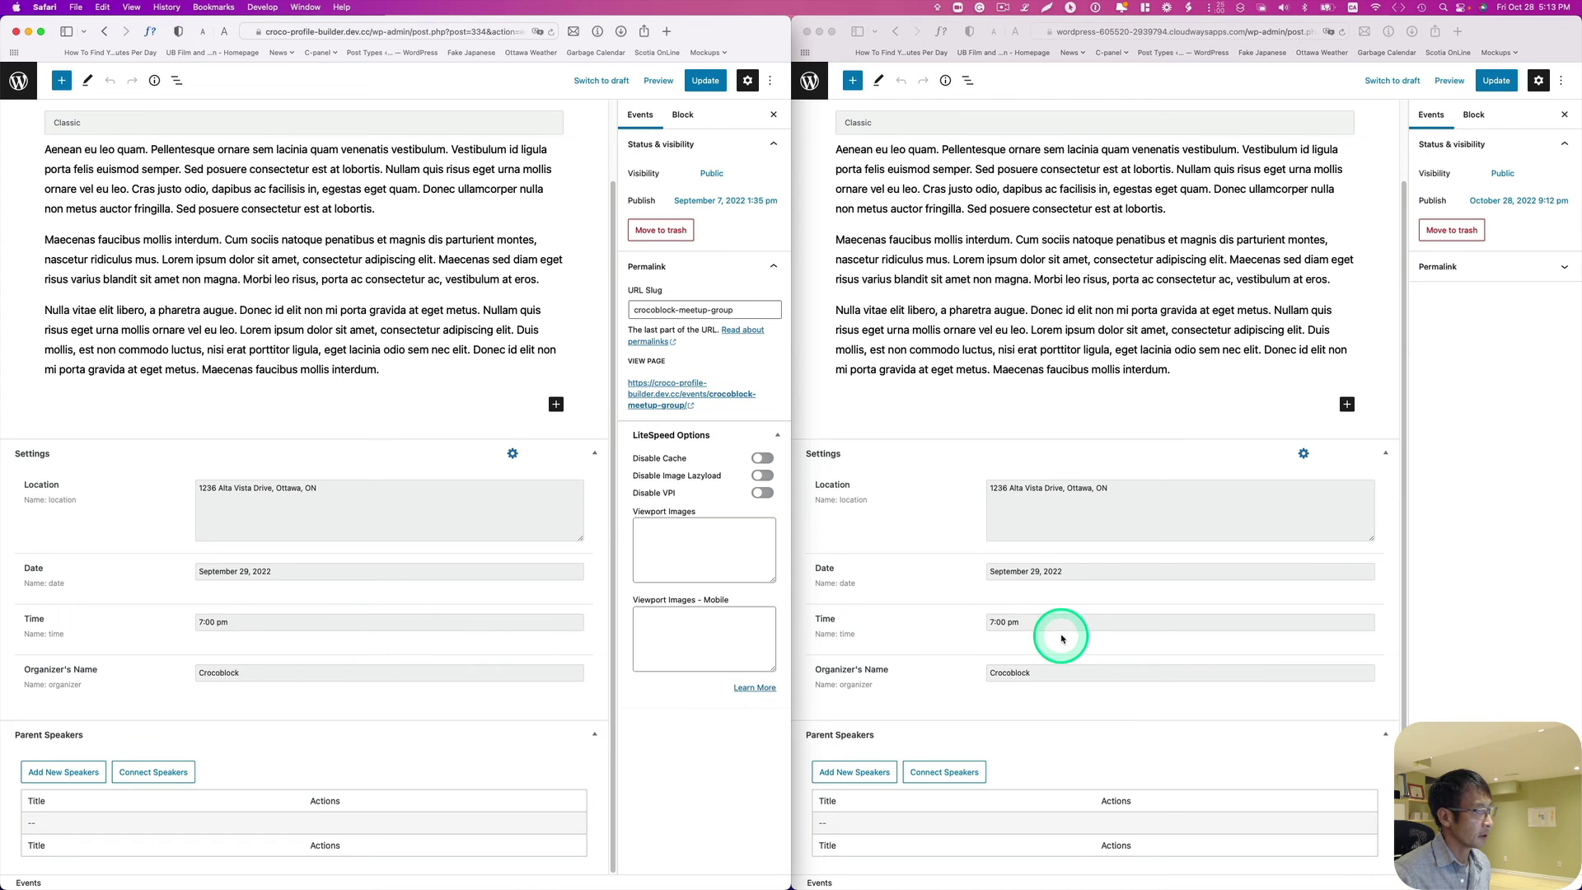
click(1004, 192)
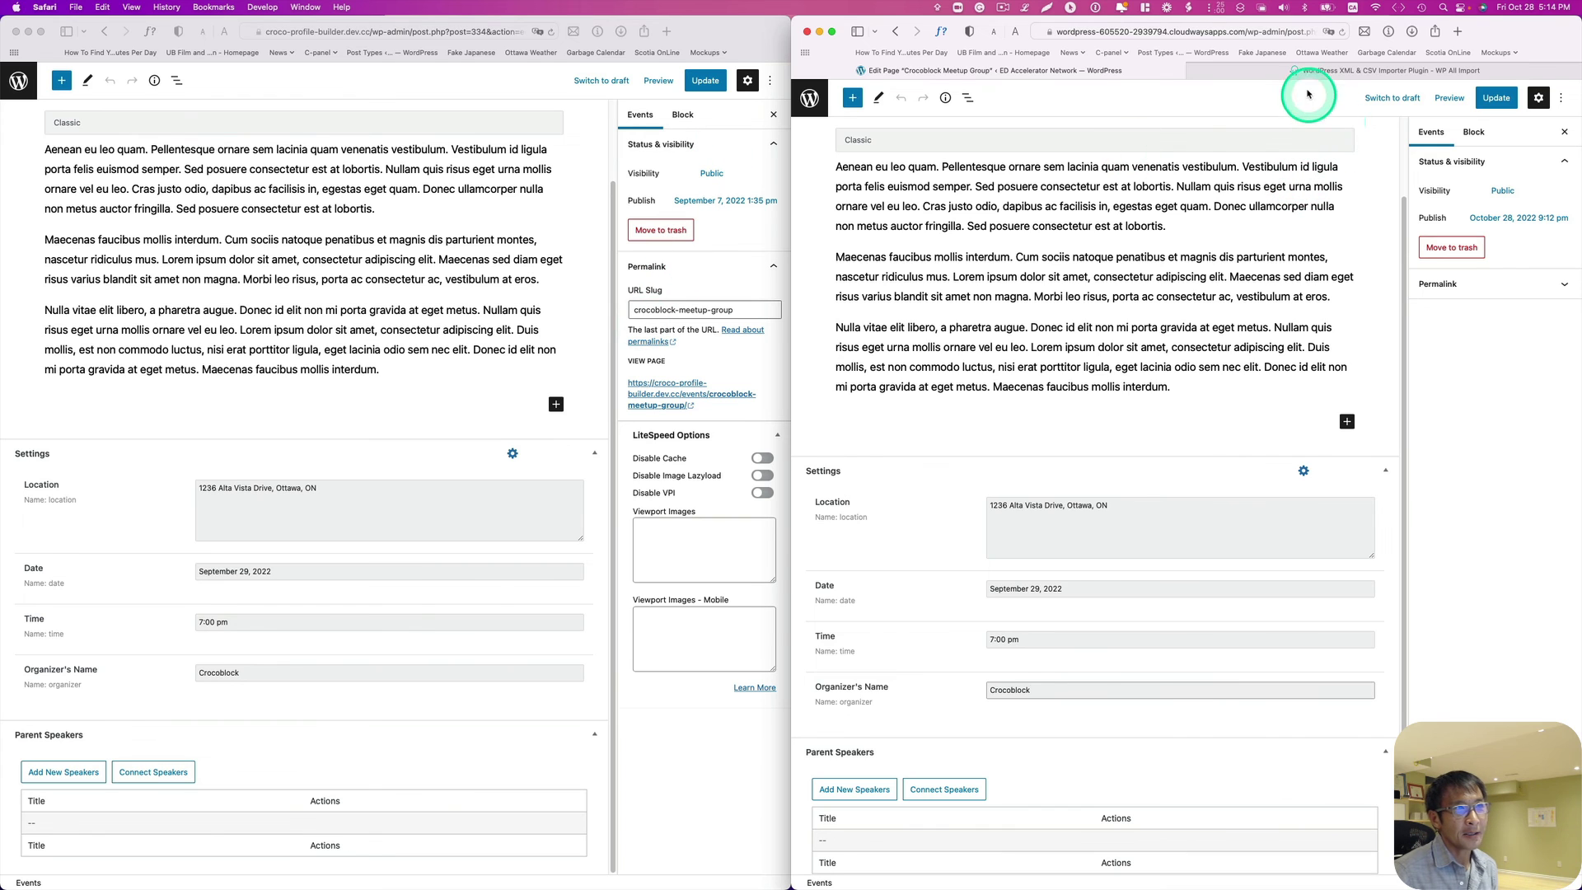
Open the WP All Import website's pricing page in a wider window and compare the Packages and Standalone plans.
click(1281, 72)
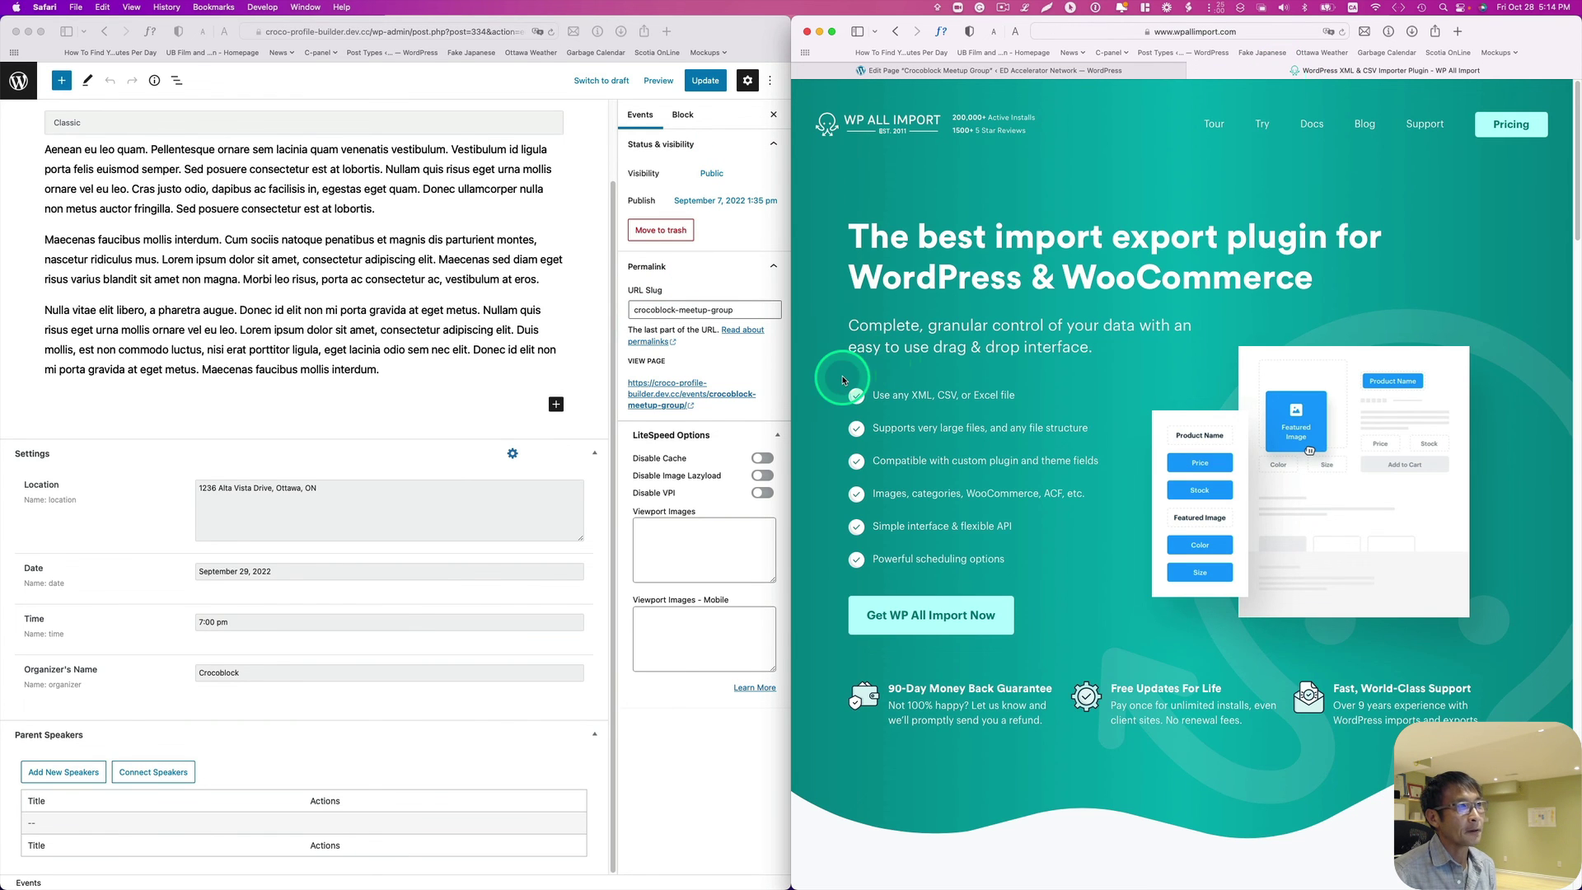
double_click(791, 367)
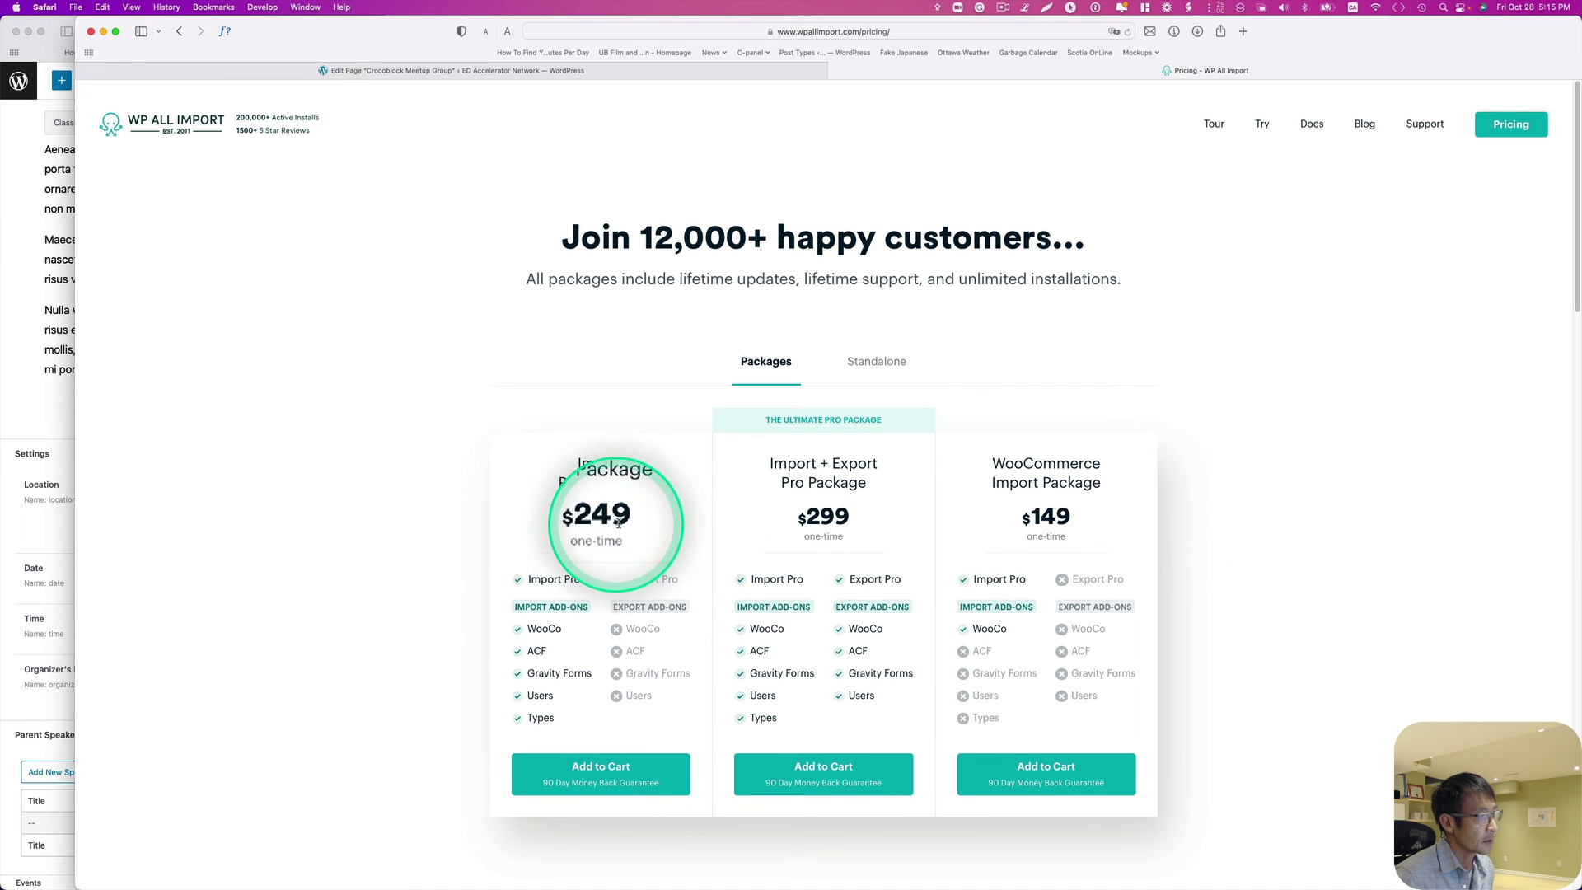
click(882, 369)
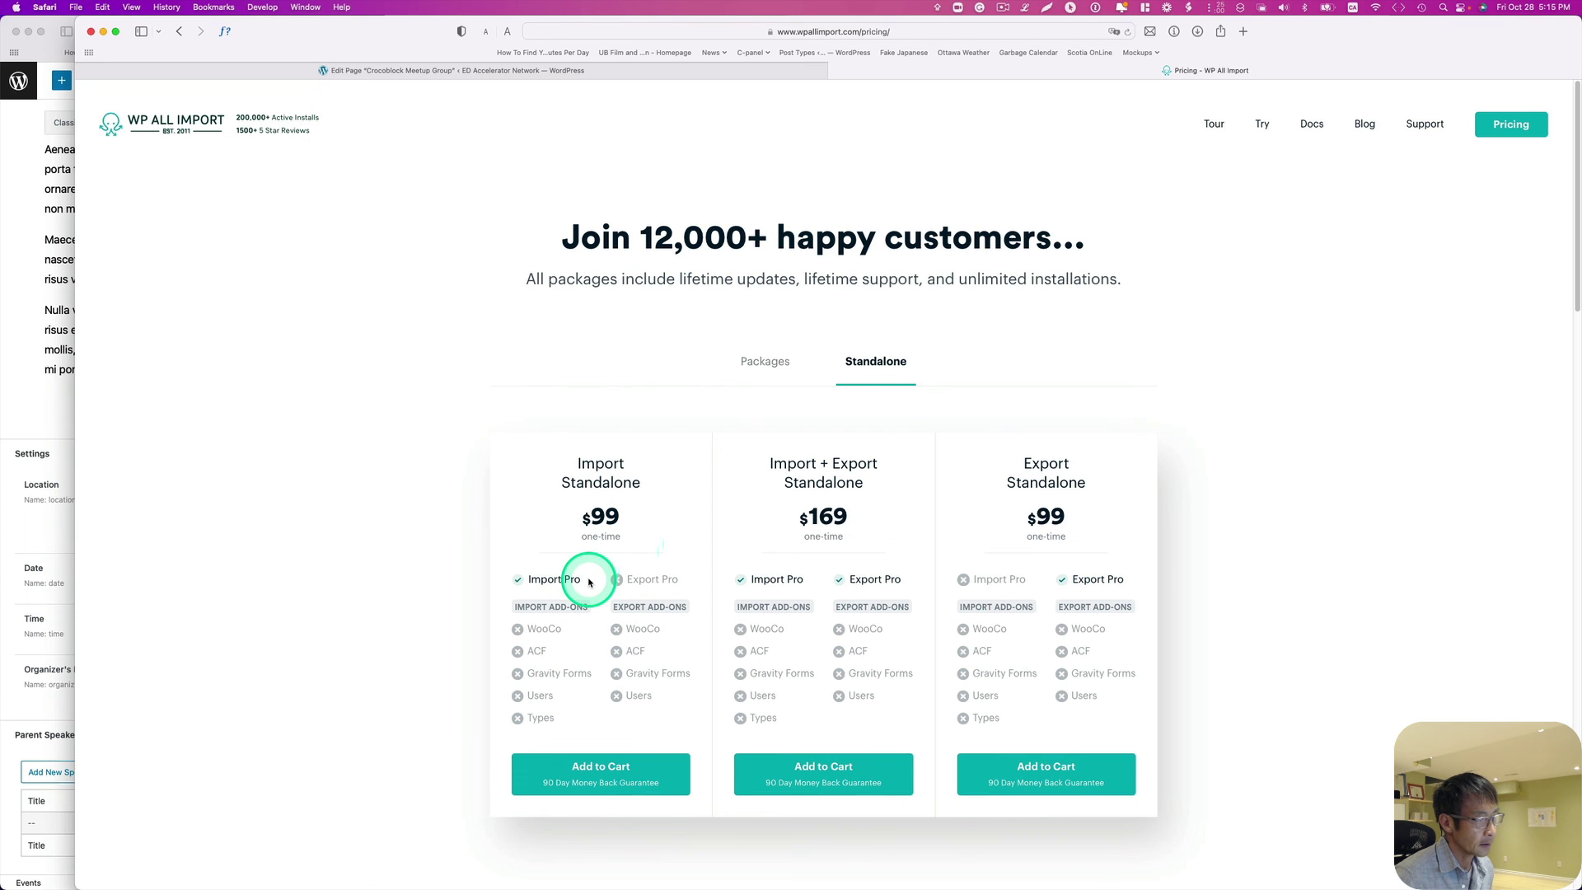
click(769, 366)
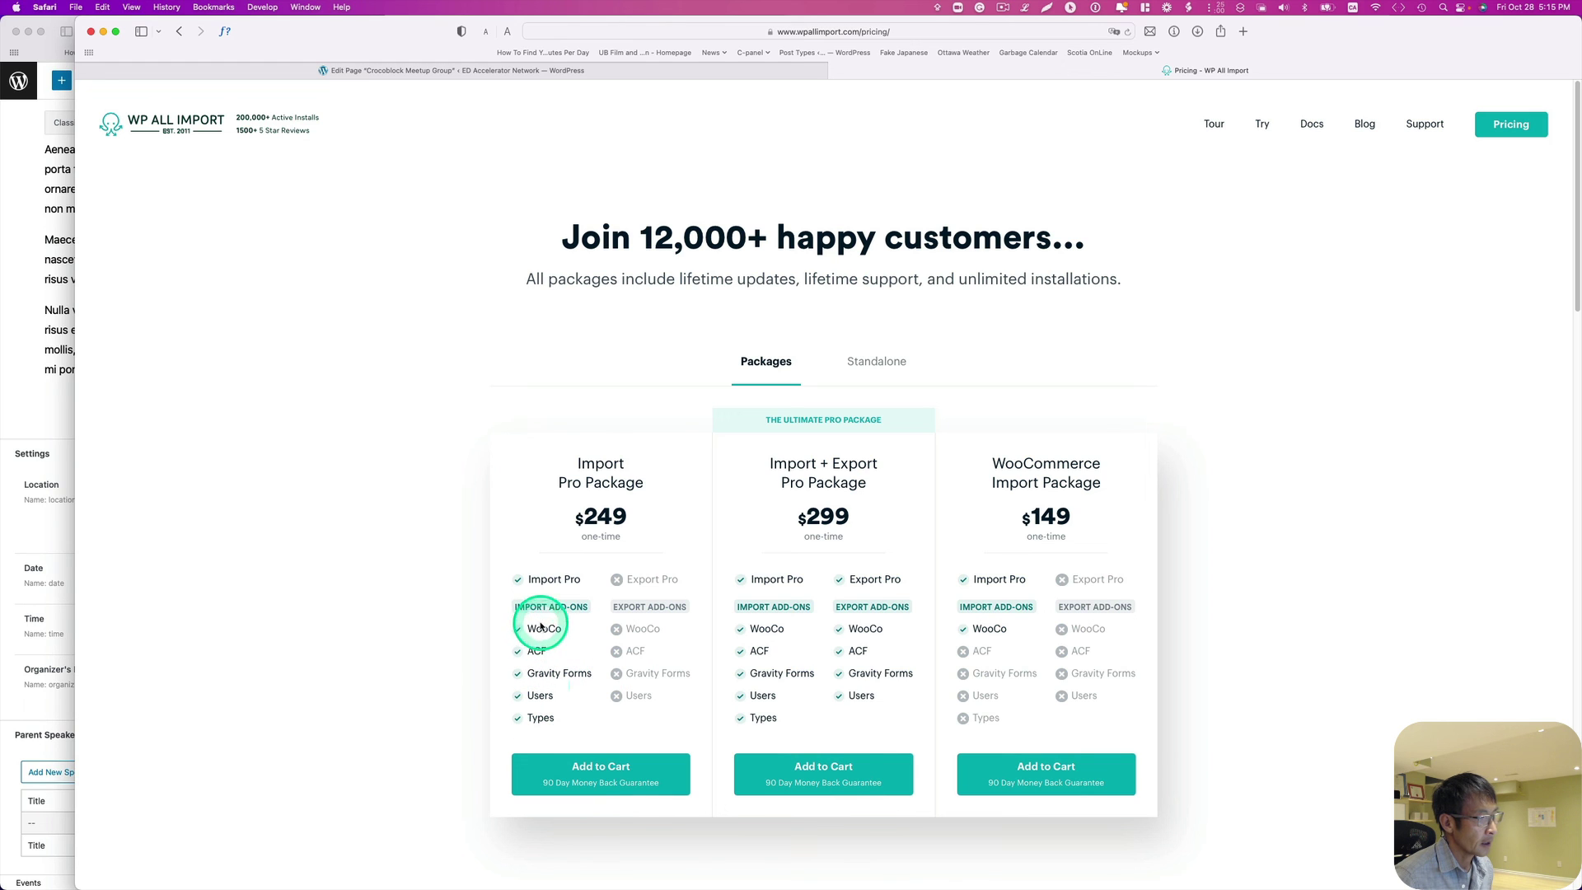
click(877, 363)
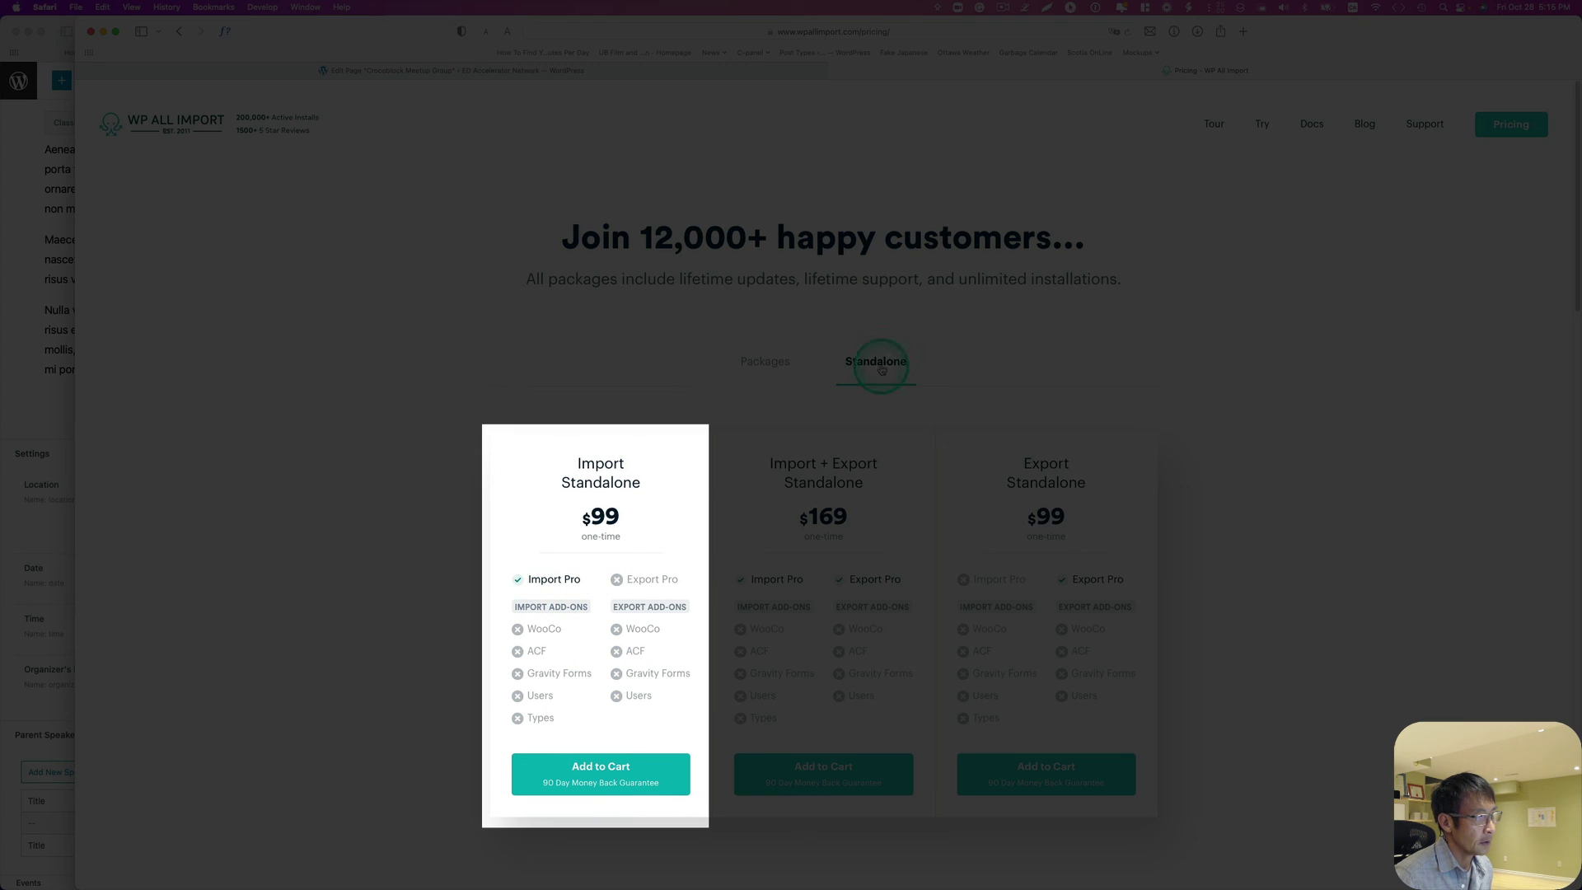